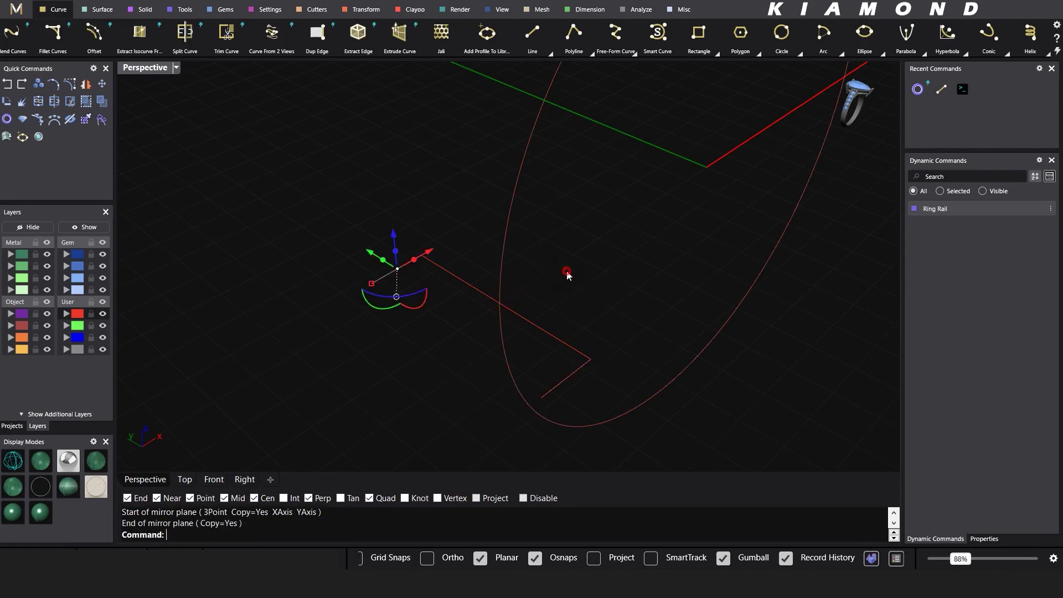
pyautogui.press('Escape')
pyautogui.write('a')
pyautogui.press('Return')
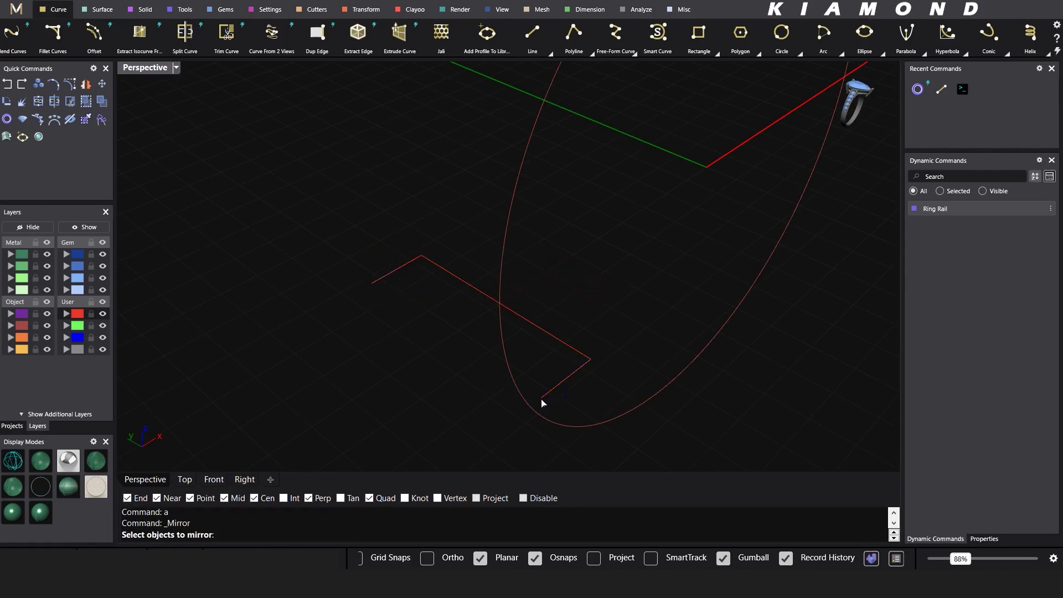
pyautogui.press('Escape')
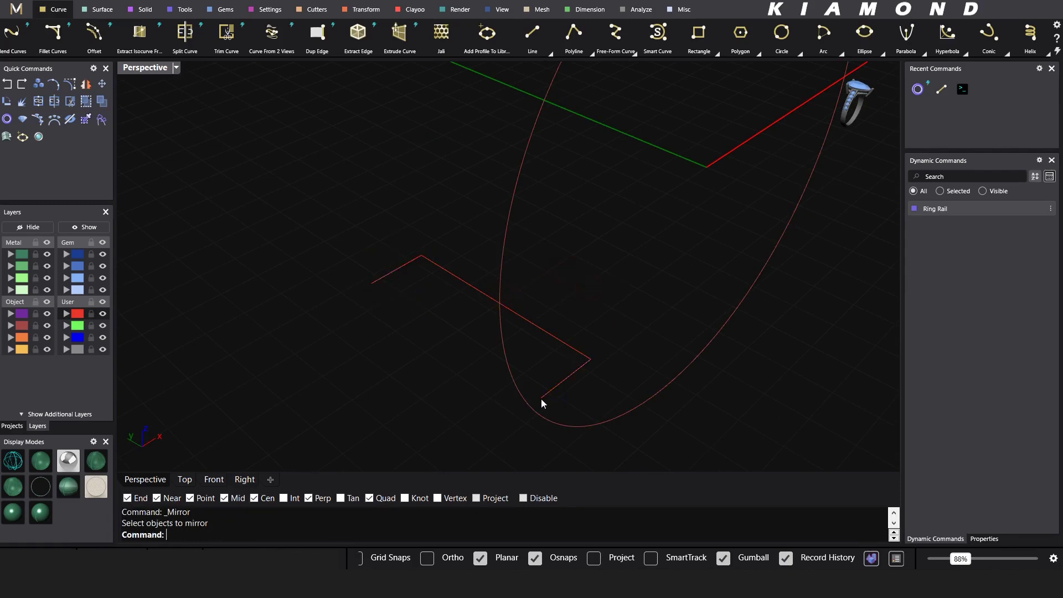
# Step: Draw a line joining the two open ends of the three-sided profile, closing it into a rectangle beside the ring rail
pyautogui.click(532, 33)
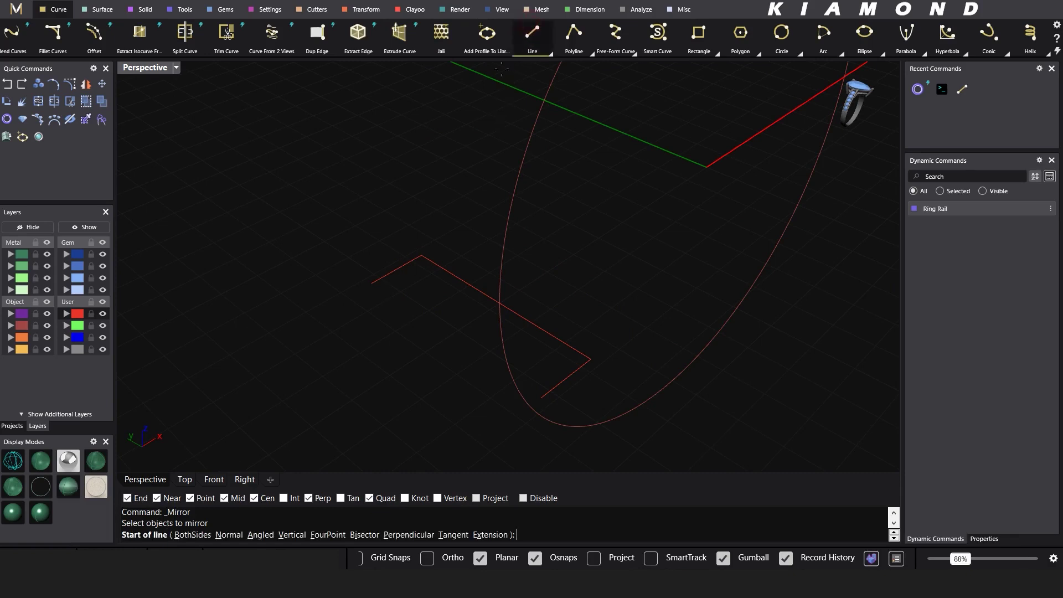
pyautogui.click(372, 283)
pyautogui.click(545, 403)
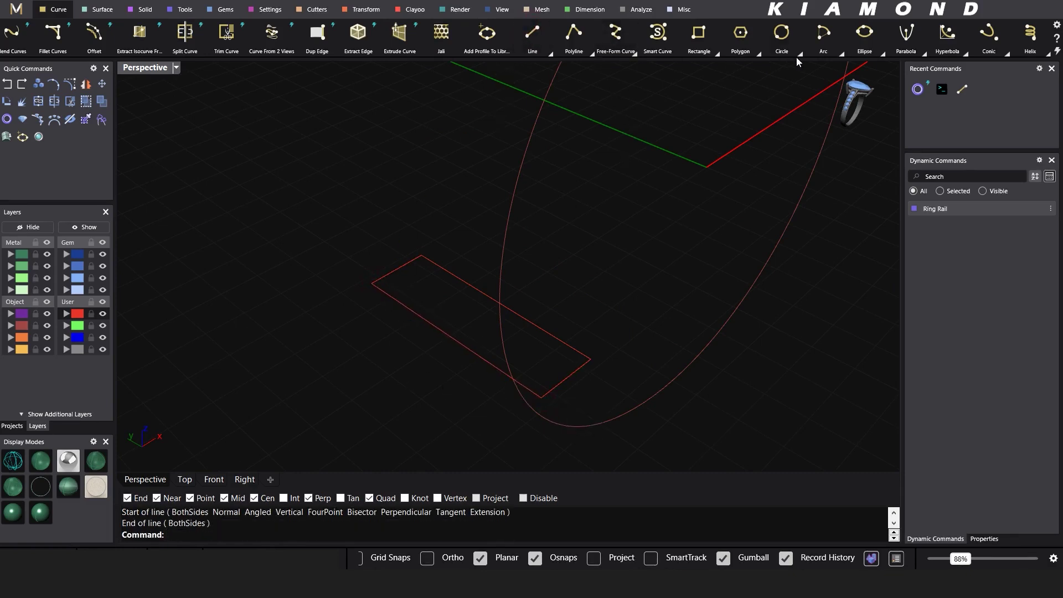
# Step: Draw a start-point arc between the ends of the rectangle's outer long edge, bulging outward, and hide the arc
pyautogui.click(823, 33)
pyautogui.click(245, 535)
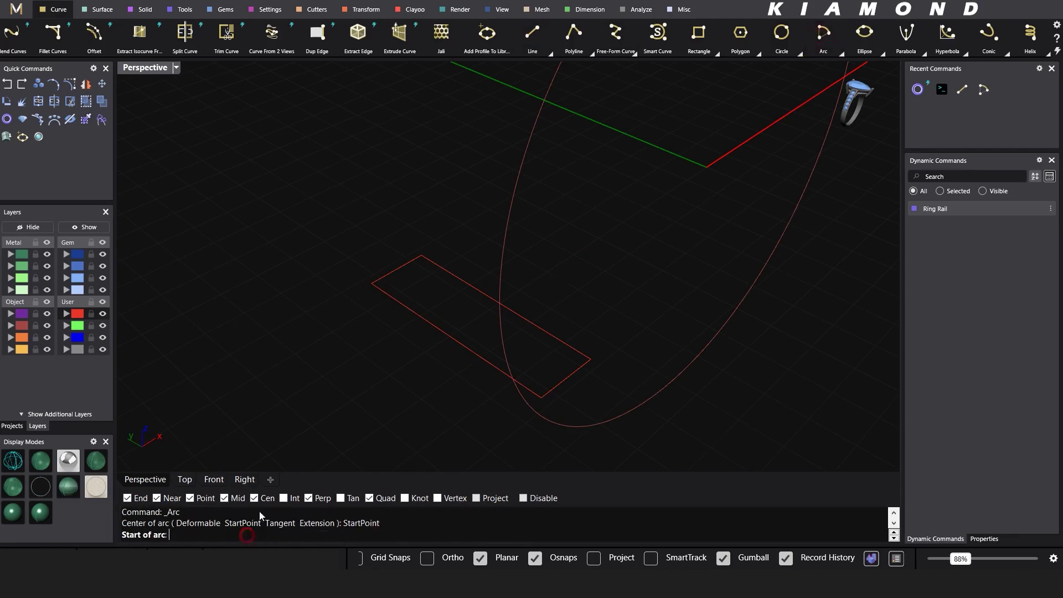
pyautogui.click(372, 283)
pyautogui.click(545, 402)
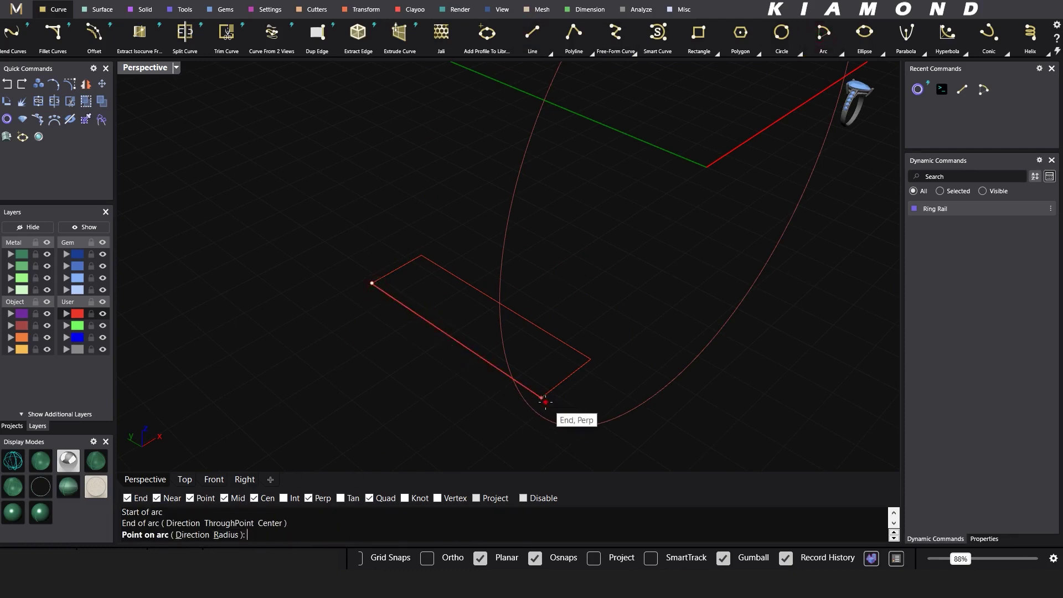
pyautogui.click(459, 361)
pyautogui.click(440, 355)
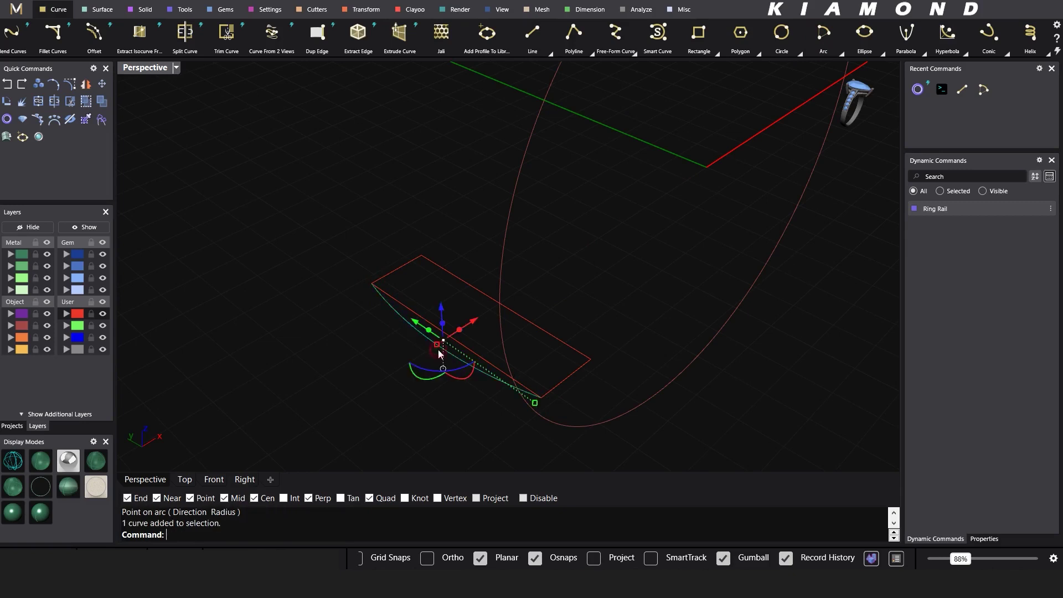
pyautogui.click(27, 227)
pyautogui.moveTo(402, 340); pyautogui.dragTo(477, 356, button='right')
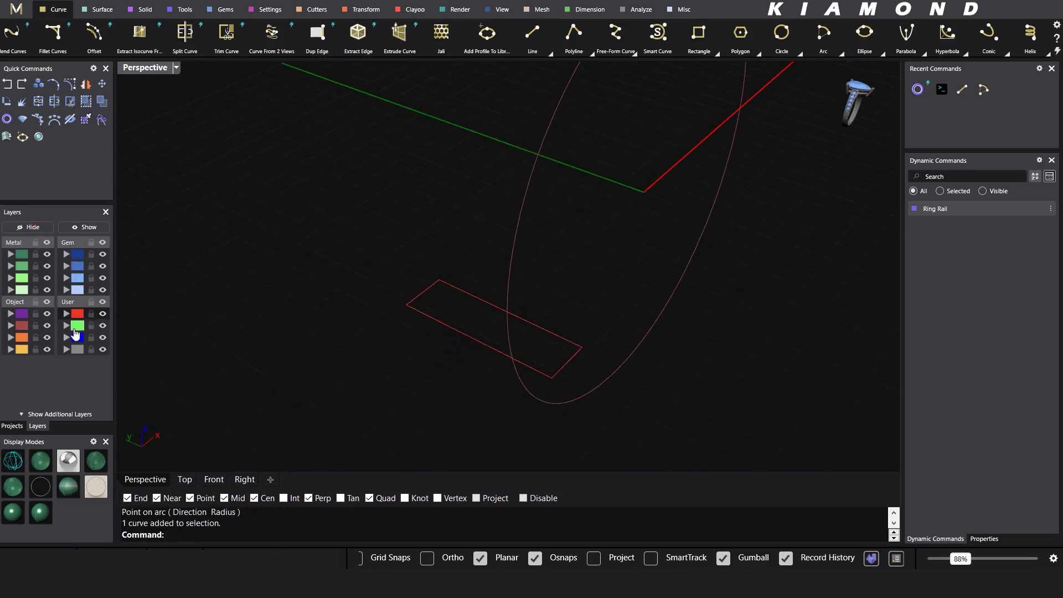
# Step: Offset the rectangle's short edge nearest the front 1.7 mm inward on the green user layer
pyautogui.moveTo(542, 372); pyautogui.dragTo(686, 348, button='right')
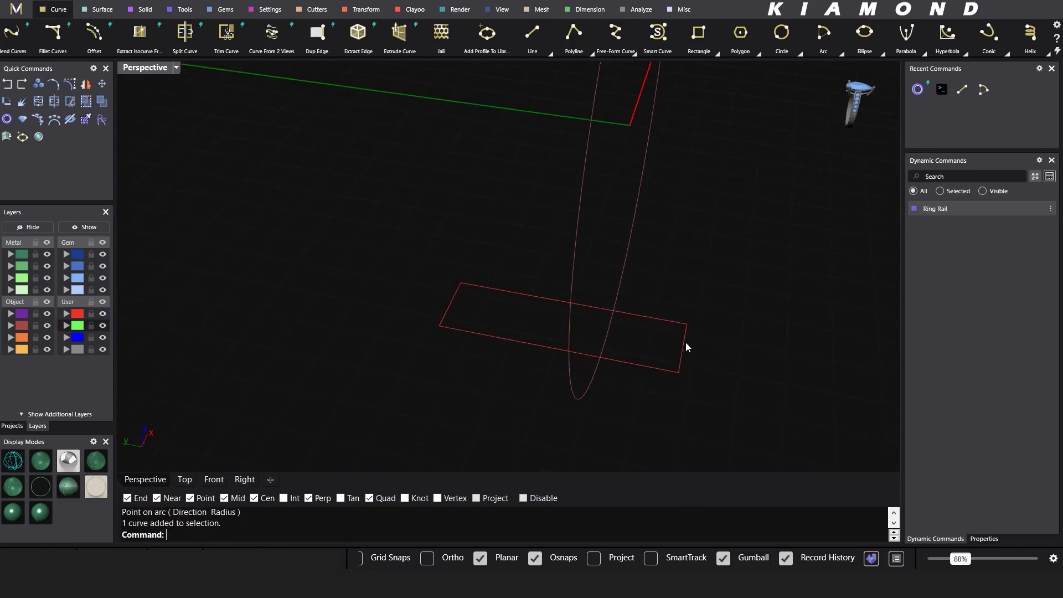
pyautogui.click(686, 348)
pyautogui.scroll(-4, 1013, 54)
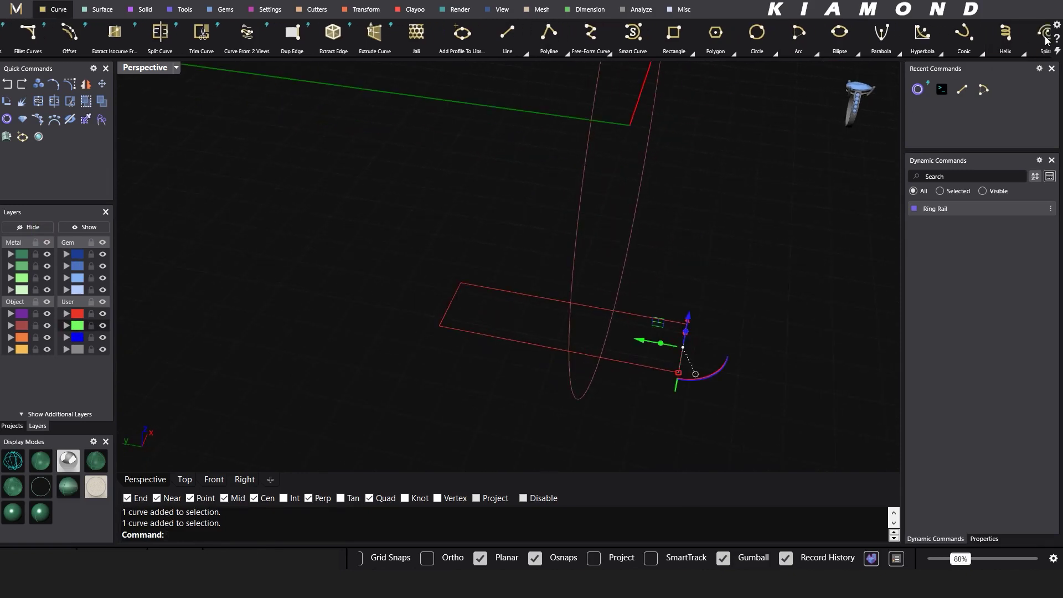
pyautogui.hscroll(1, 1046, 39)
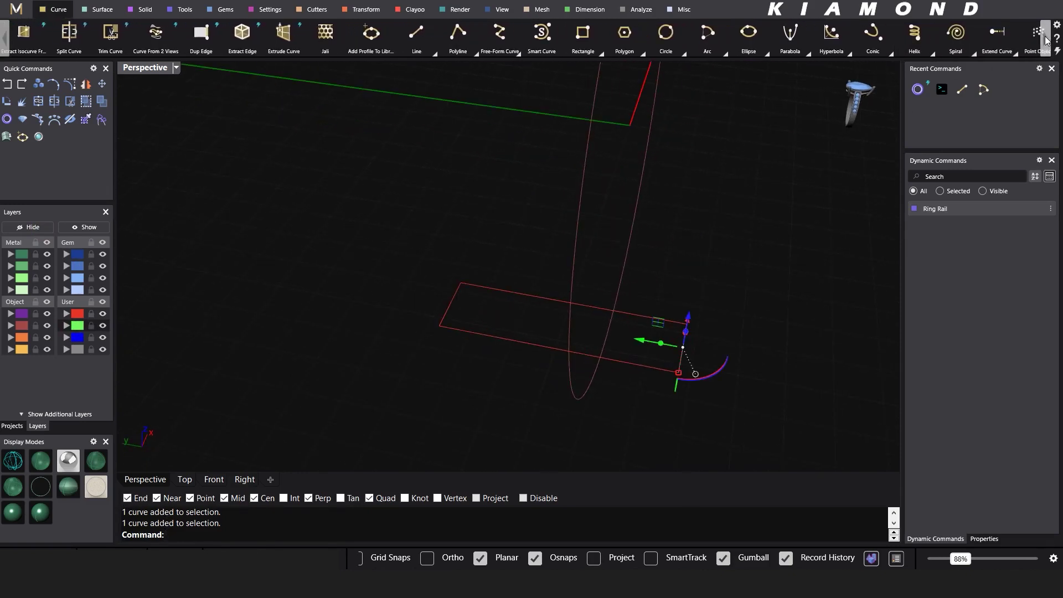
pyautogui.hscroll(3, 1046, 40)
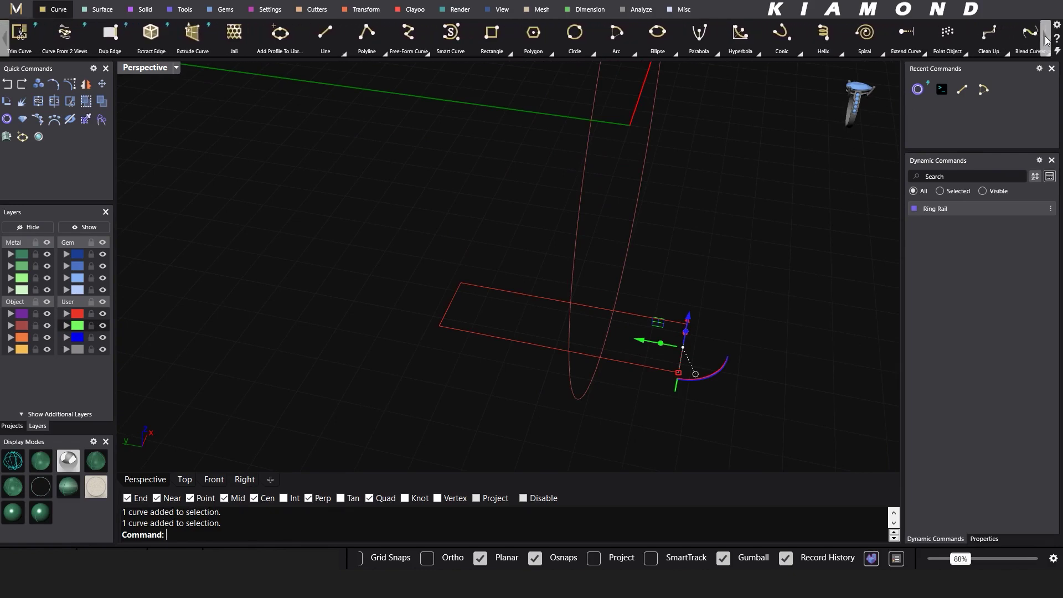
pyautogui.hscroll(1, 1046, 40)
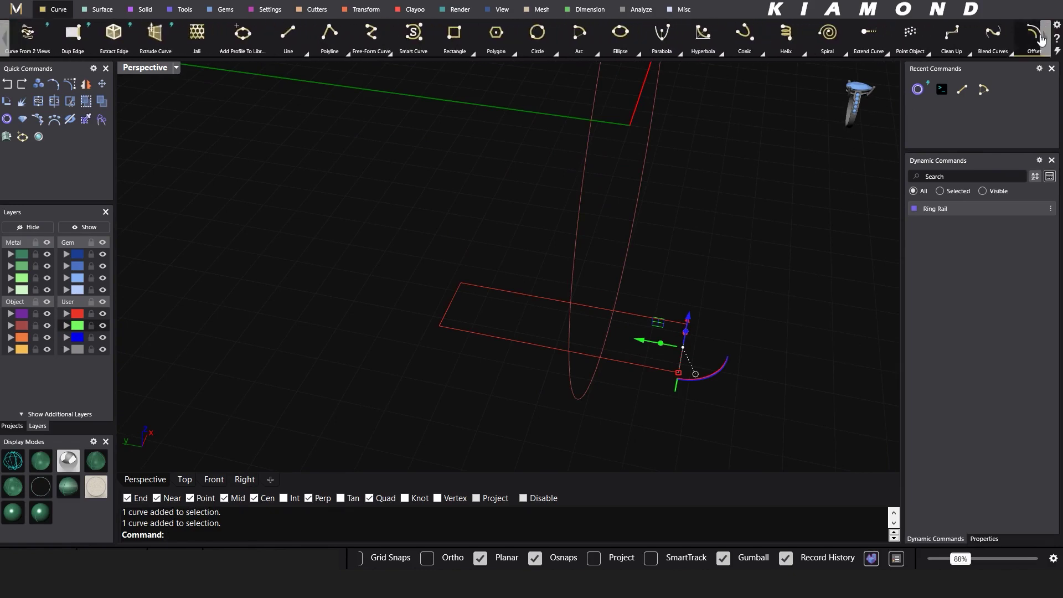
pyautogui.click(1039, 39)
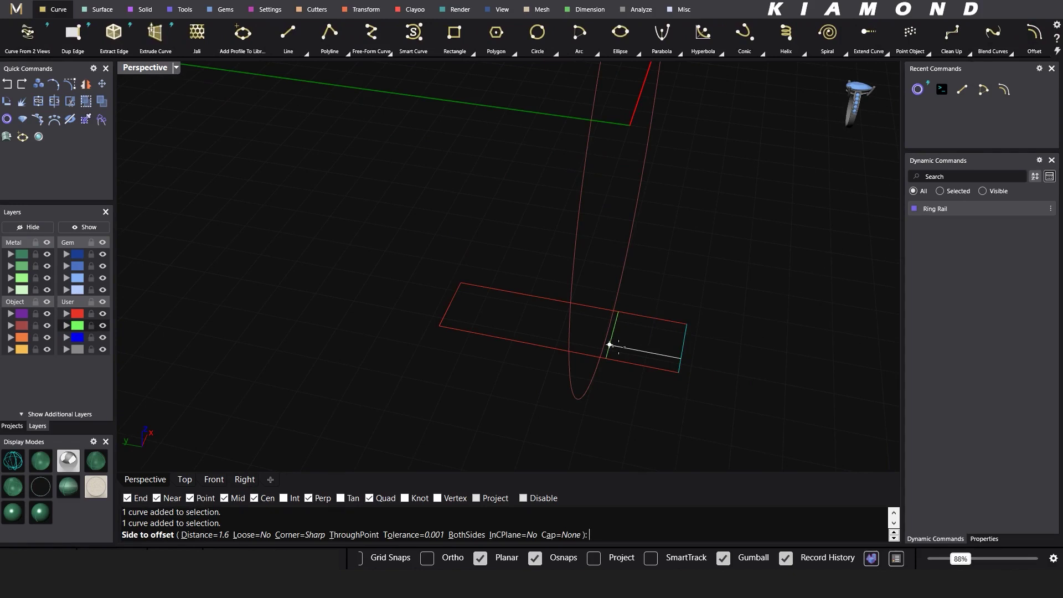
pyautogui.press('Return')
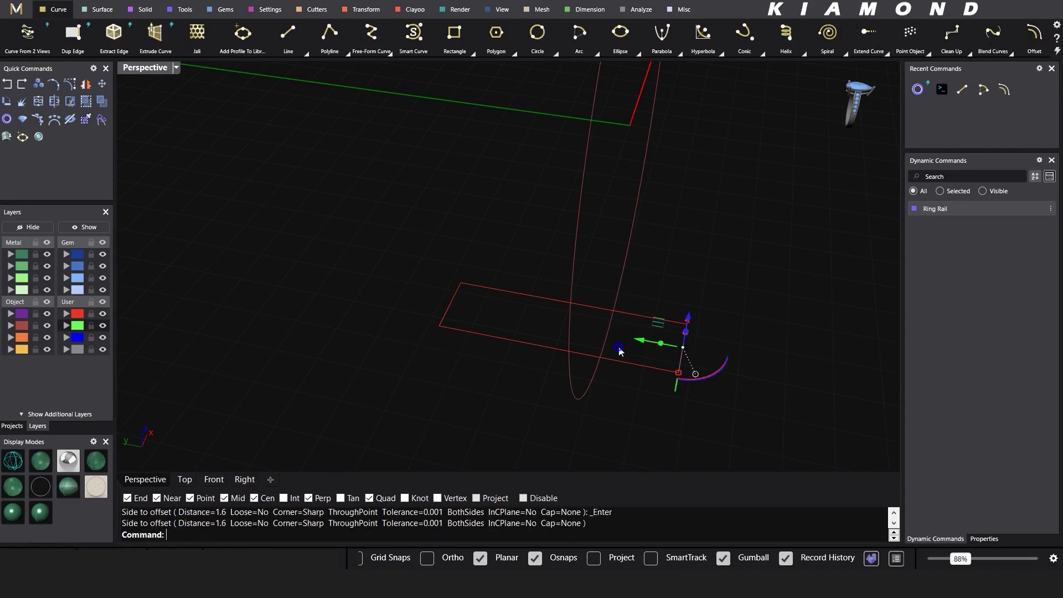
pyautogui.press('Return')
pyautogui.write('1.7')
pyautogui.press('Return')
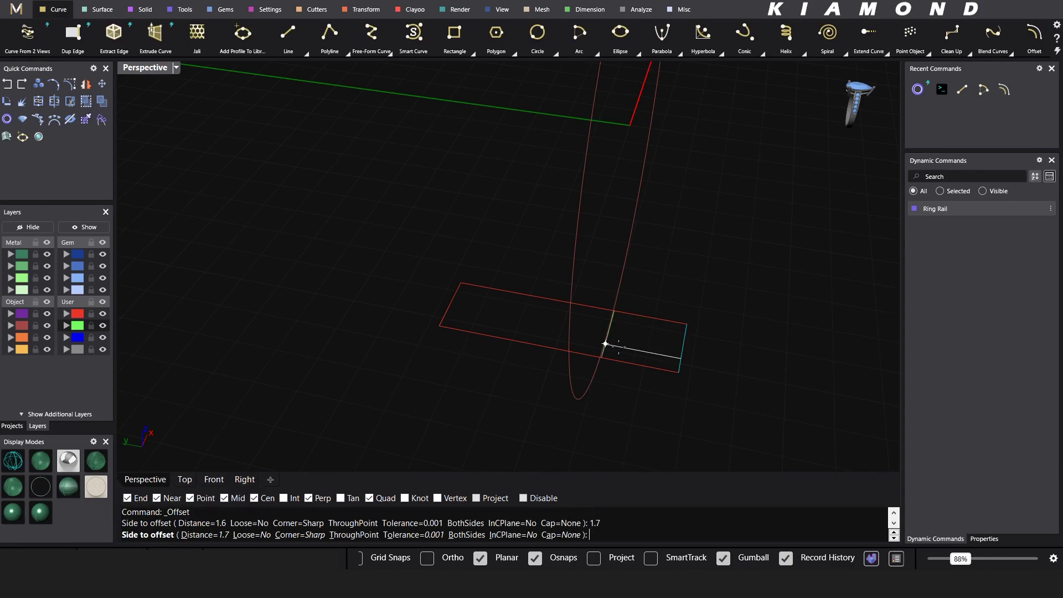
pyautogui.click(606, 343)
# Step: Offset the rectangle's opposite short edge 1.7 mm inward as well
pyautogui.scroll(2, 491, 314)
pyautogui.click(361, 288)
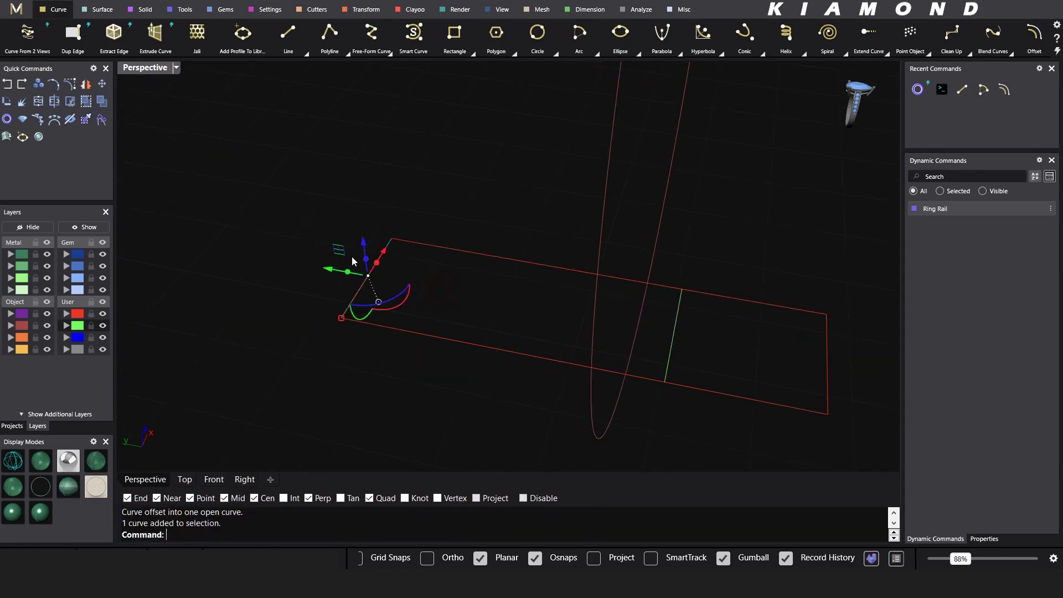
pyautogui.press('Return')
pyautogui.click(472, 273)
# Step: Offset each of the two green inner lines 0.2 mm toward the rectangle's centre
pyautogui.click(506, 296)
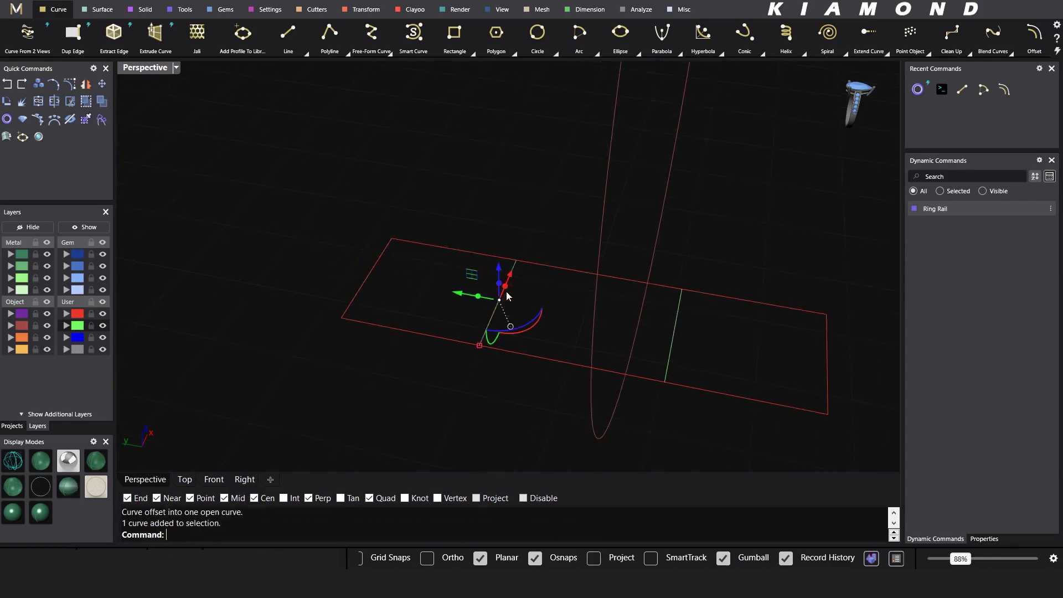
pyautogui.write('f')
pyautogui.press('Return')
pyautogui.write('1')
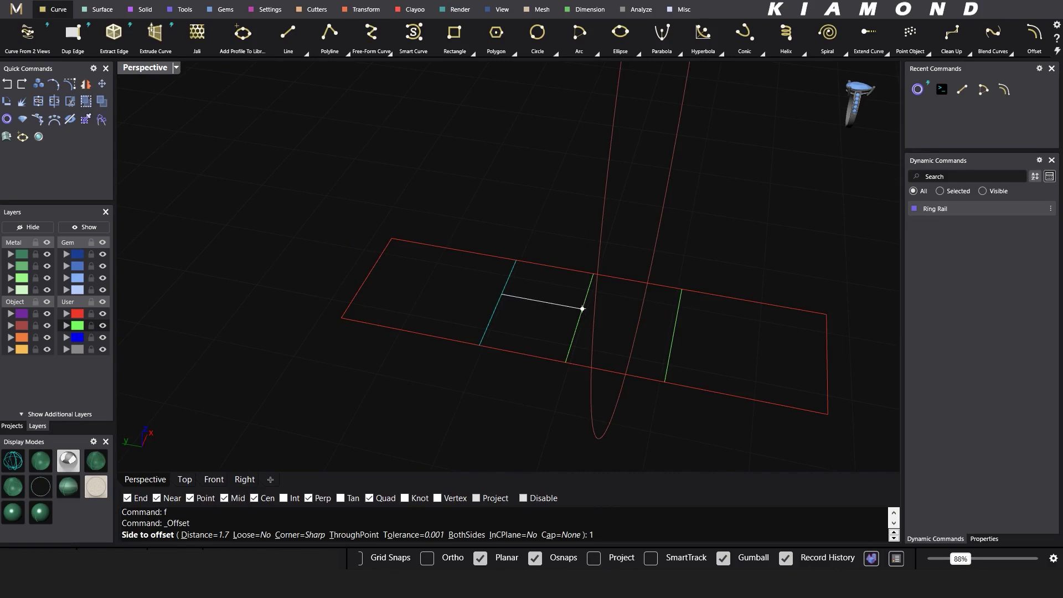
pyautogui.write('0.2')
pyautogui.press('Return')
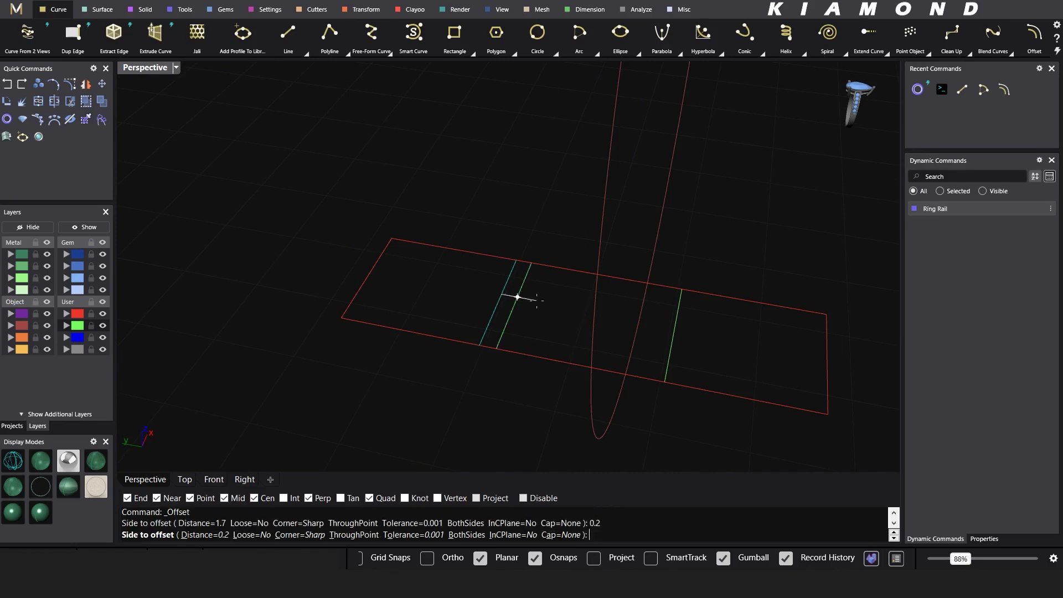
pyautogui.click(517, 297)
pyautogui.click(676, 329)
pyautogui.press('Return')
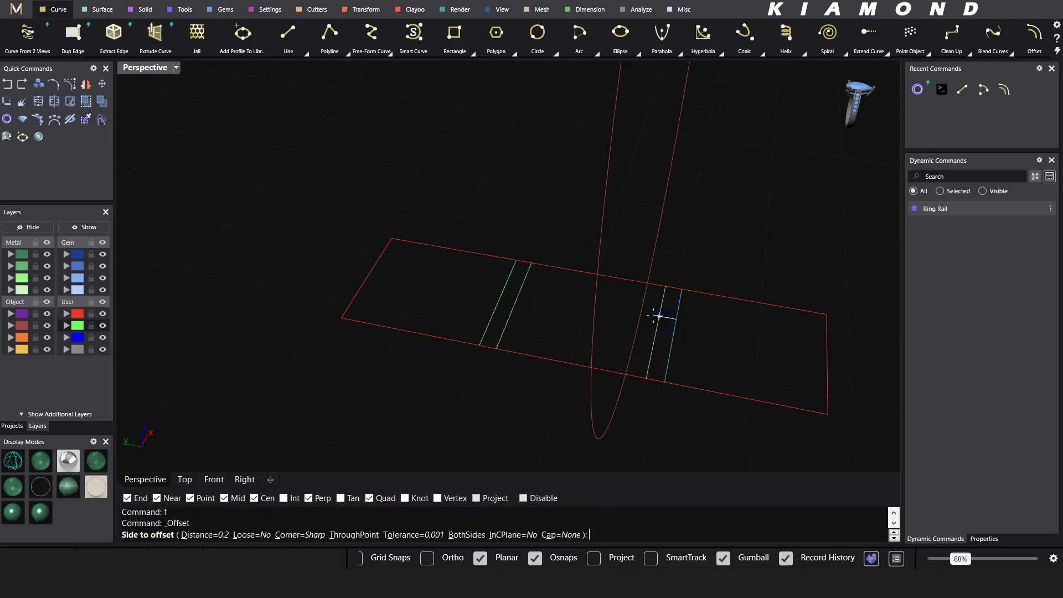
pyautogui.click(653, 315)
pyautogui.click(480, 415)
# Step: Run Curve Boolean on the rectangle and its four inner lines, keeping the three large regions as curves and deleting all input
pyautogui.scroll(-2, 479, 416)
pyautogui.moveTo(319, 220); pyautogui.dragTo(850, 419)
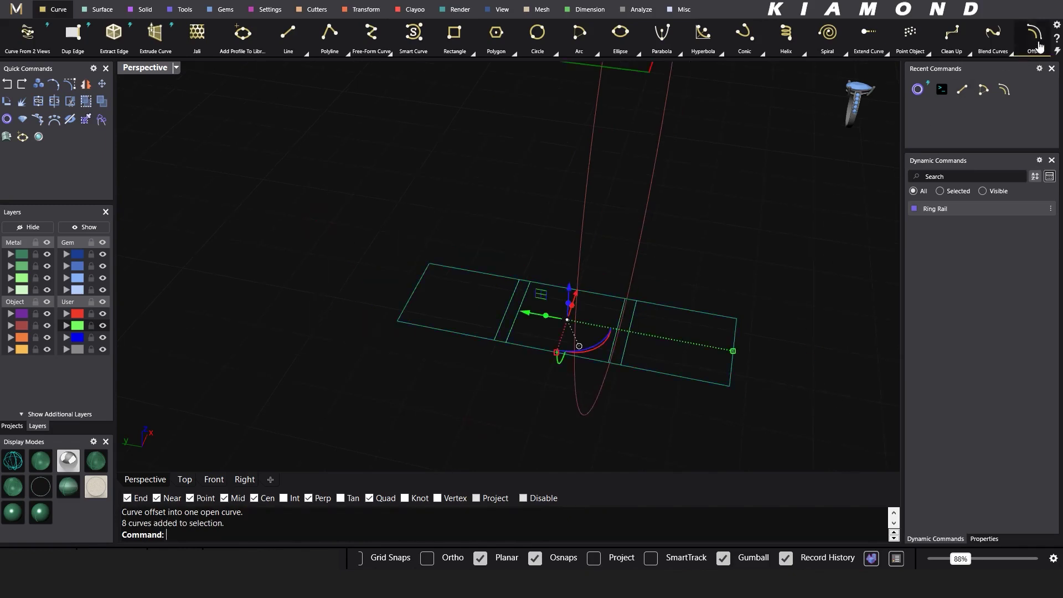
pyautogui.scroll(-1, 1040, 47)
pyautogui.scroll(-3, 1052, 41)
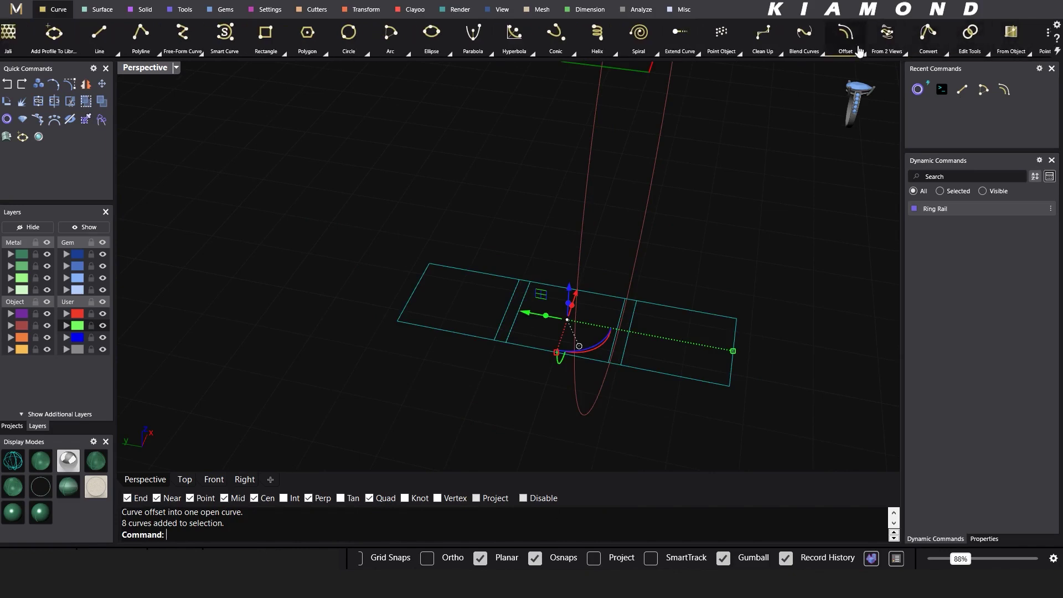
pyautogui.scroll(-1, 985, 48)
pyautogui.click(969, 56)
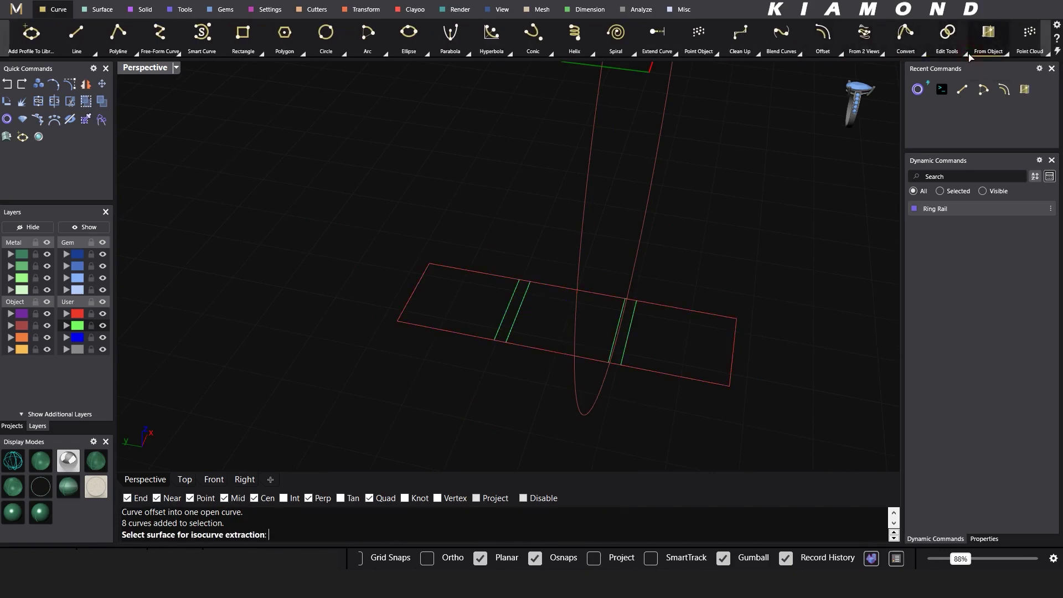
pyautogui.click(963, 53)
pyautogui.click(794, 71)
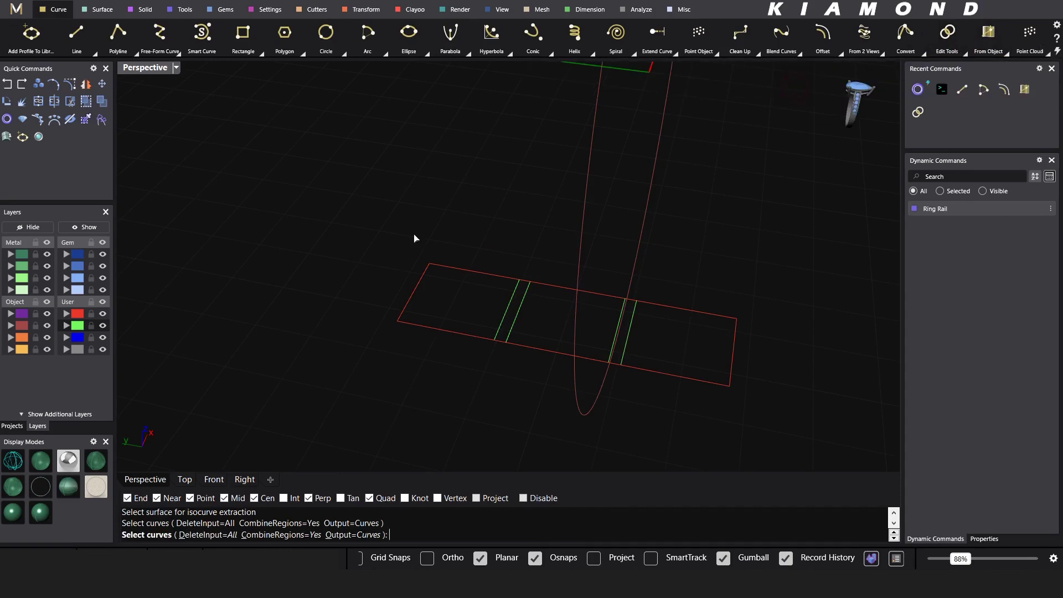
pyautogui.moveTo(317, 231)
pyautogui.mouseDown()
pyautogui.moveTo(421, 316)
pyautogui.moveTo(766, 419)
pyautogui.moveTo(807, 417)
pyautogui.mouseUp()
pyautogui.press('Return')
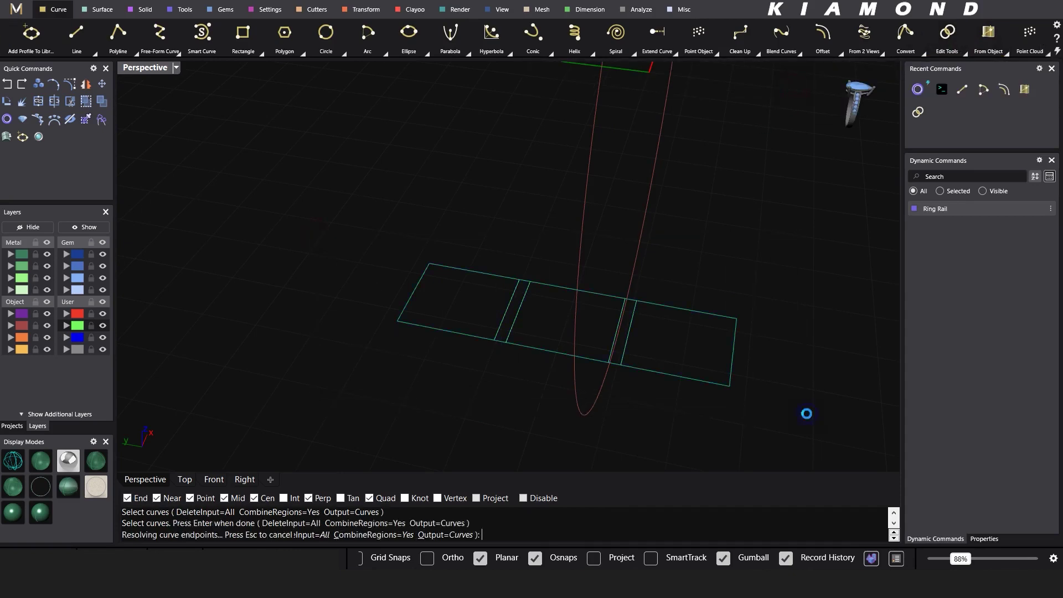
pyautogui.click(714, 355)
pyautogui.click(586, 317)
pyautogui.click(477, 301)
pyautogui.press('Return')
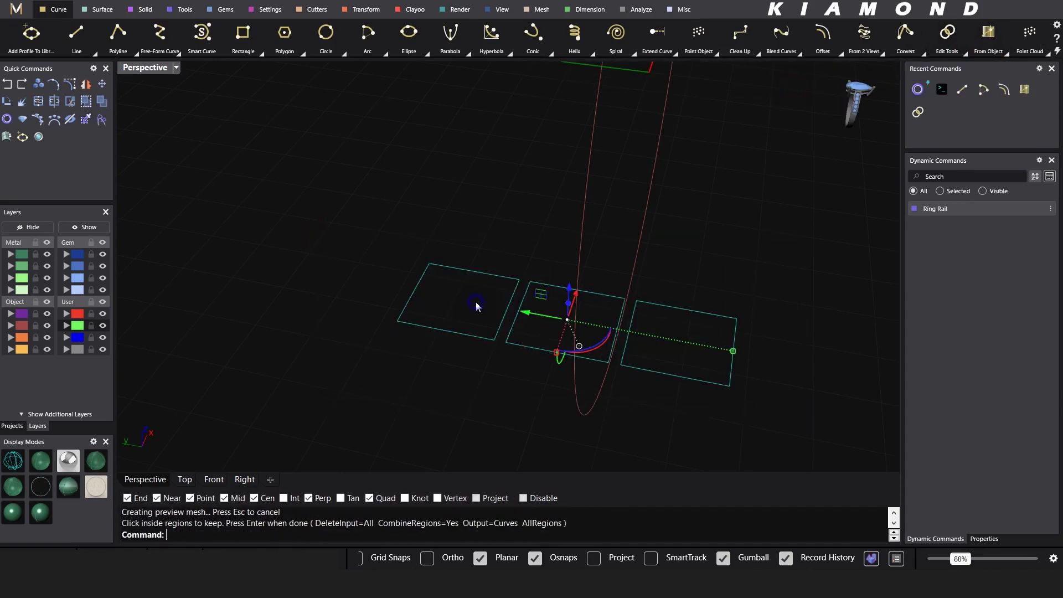
pyautogui.press('Escape')
# Step: Explode the three closed region curves into separate segments
pyautogui.scroll(-2, 545, 308)
pyautogui.moveTo(546, 308); pyautogui.dragTo(344, 237, button='right')
pyautogui.moveTo(310, 189); pyautogui.dragTo(513, 360)
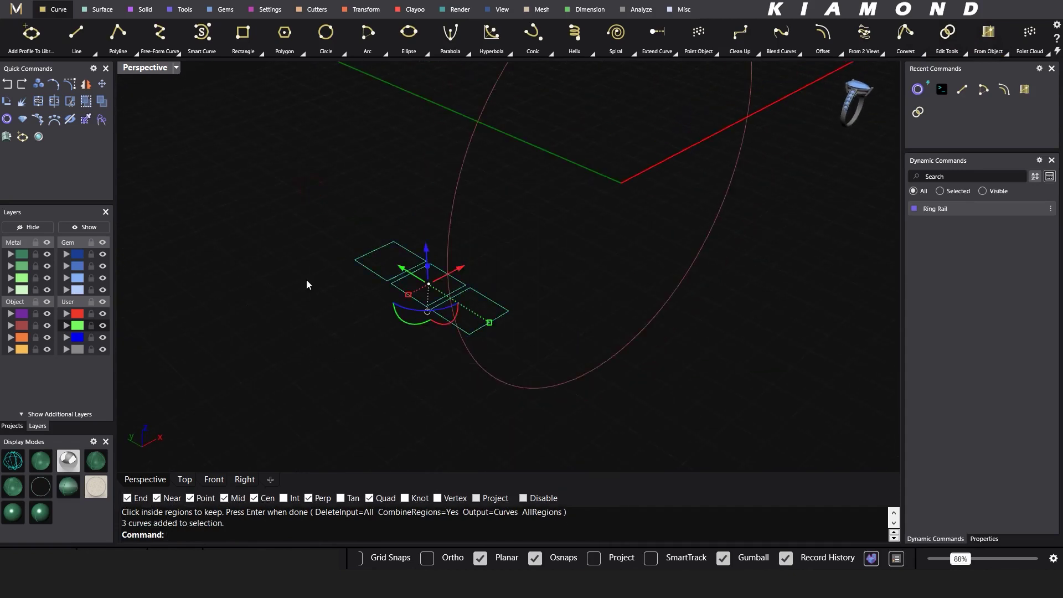
pyautogui.click(23, 102)
# Step: Mirror a copy of all the exploded frame segments to the opposite side of the ring rail, starting the mirror plane at the rail's lowest point
pyautogui.moveTo(514, 270); pyautogui.dragTo(226, 195, button='right')
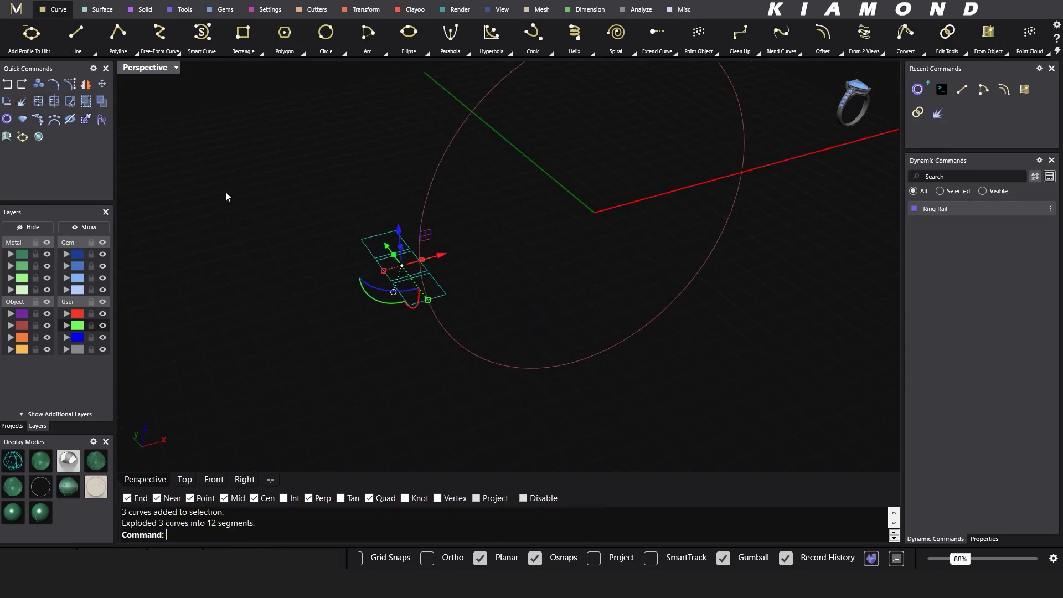
pyautogui.click(84, 86)
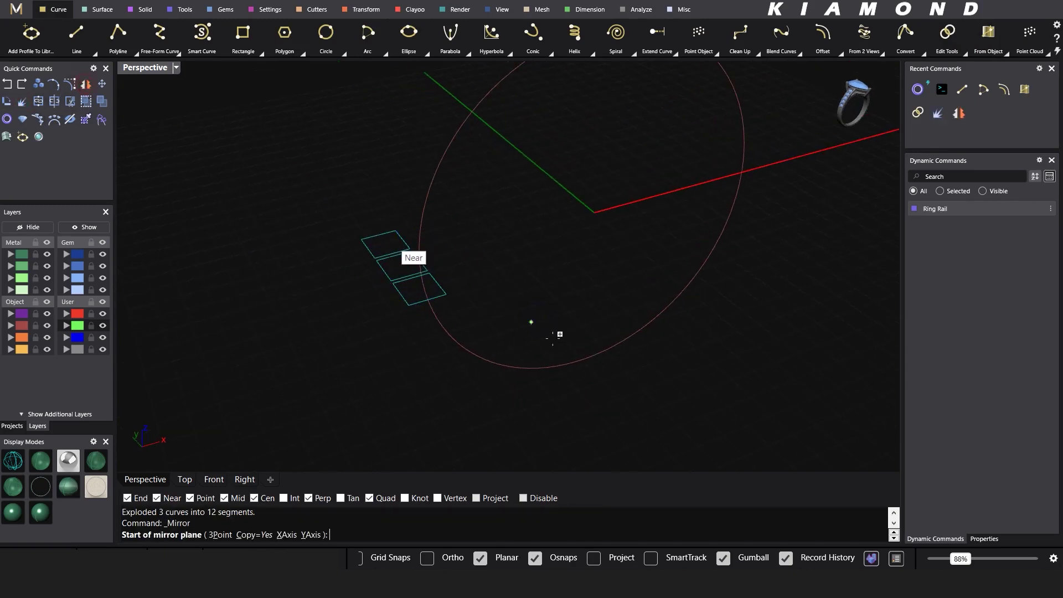
pyautogui.click(574, 361)
pyautogui.press('Escape')
pyautogui.rightClick(585, 362)
pyautogui.click(585, 358)
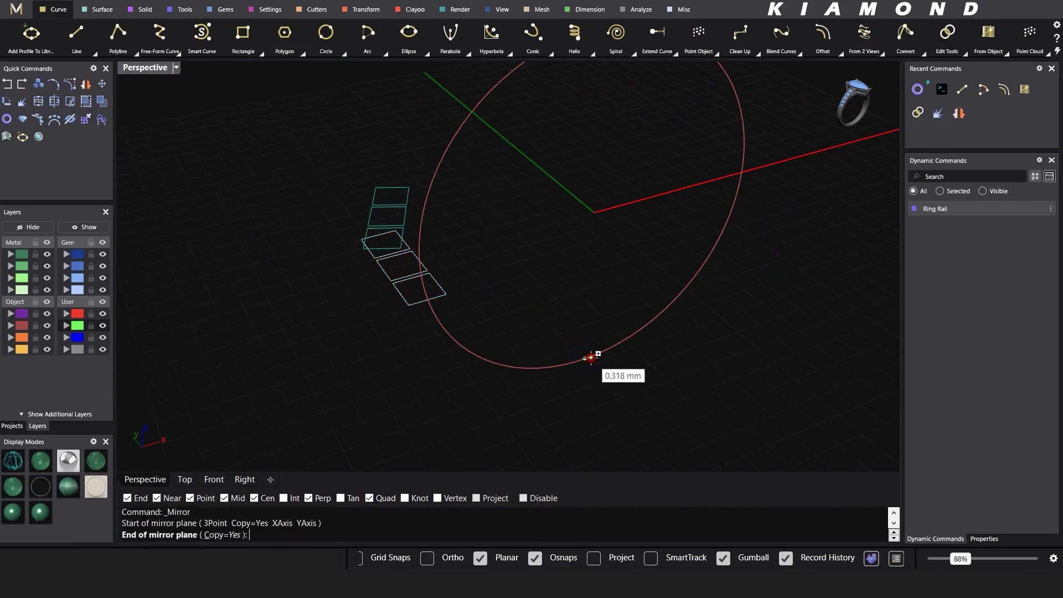
pyautogui.click(630, 407)
# Step: Draw a vertical line downward from the outer front corner of the original row of frames
pyautogui.moveTo(630, 407); pyautogui.dragTo(353, 201, button='right')
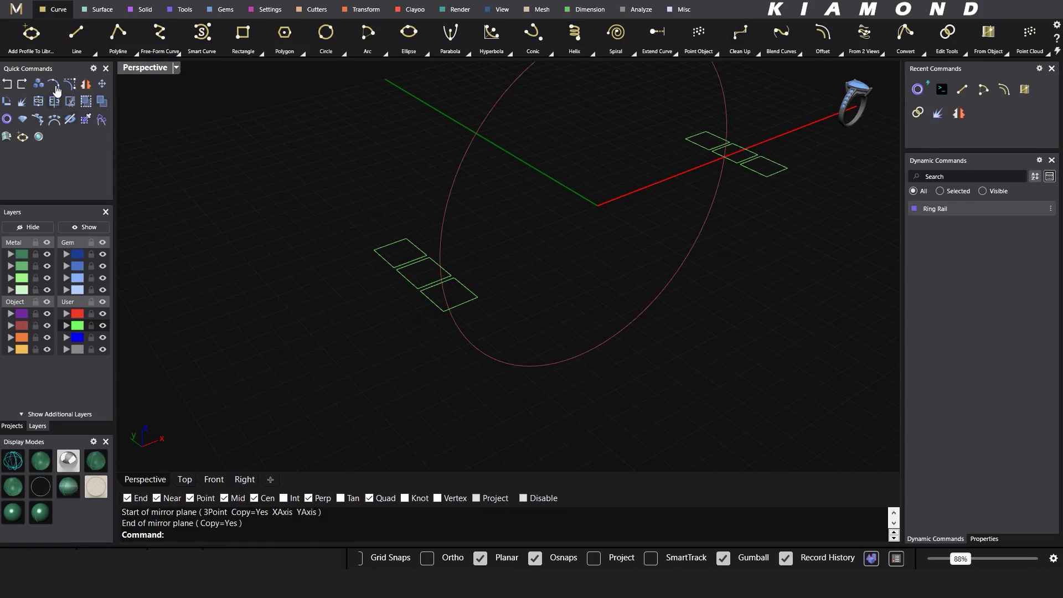
pyautogui.click(76, 34)
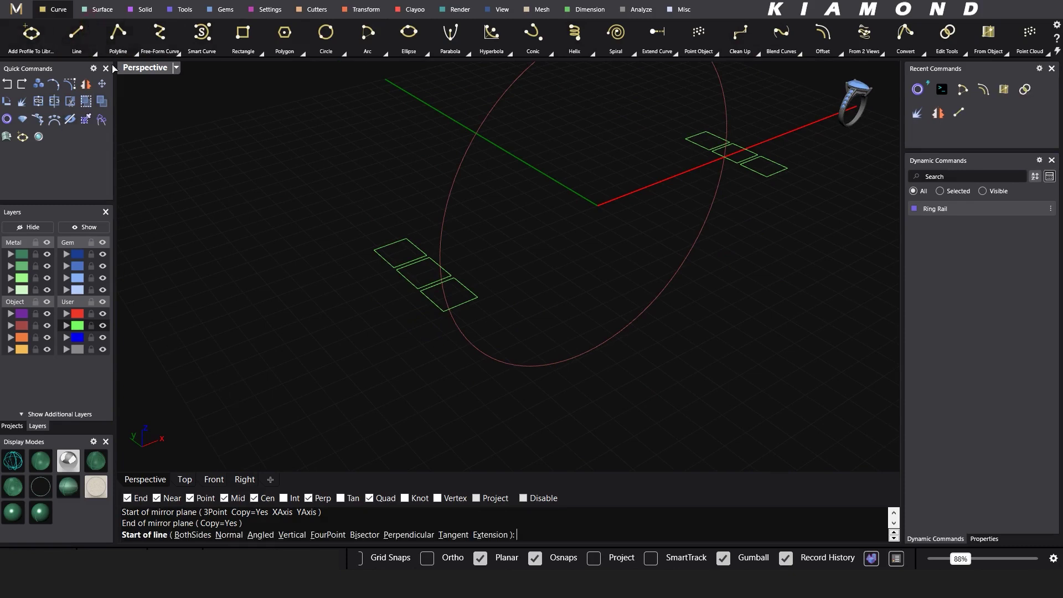
pyautogui.click(292, 535)
pyautogui.click(443, 311)
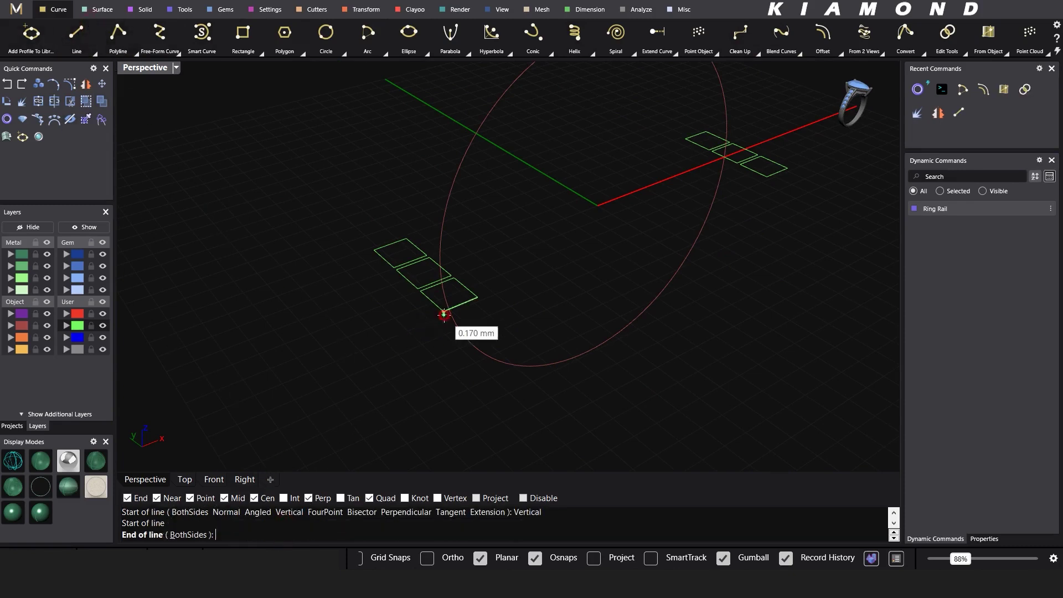
pyautogui.click(446, 396)
# Step: Mirror a copy of the vertical line to the opposite side, starting the mirror plane at the ring rail's lowest point
pyautogui.press('Return')
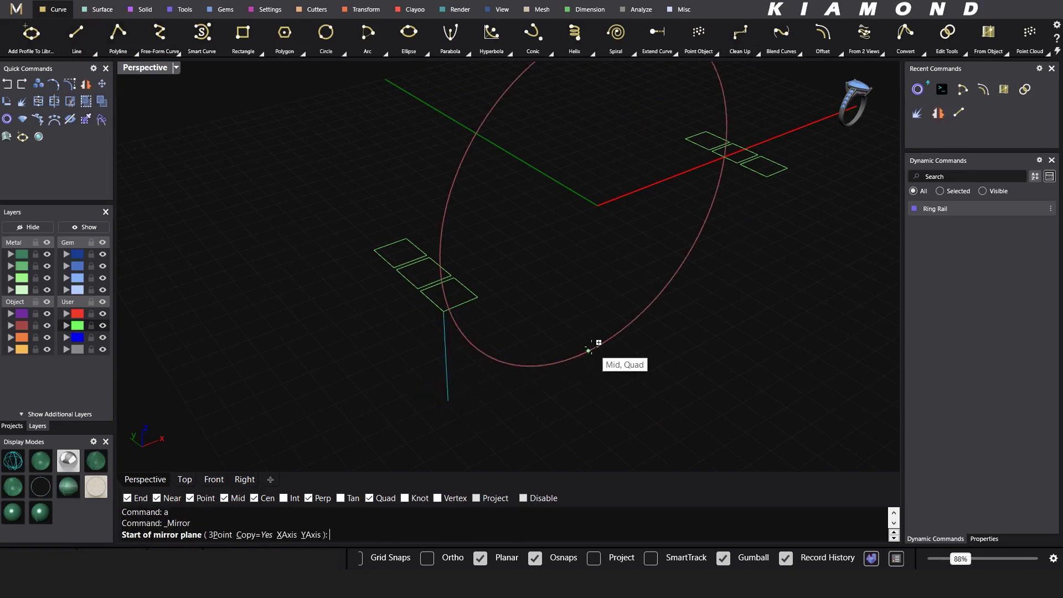
pyautogui.click(593, 350)
pyautogui.click(652, 383)
pyautogui.press('Escape')
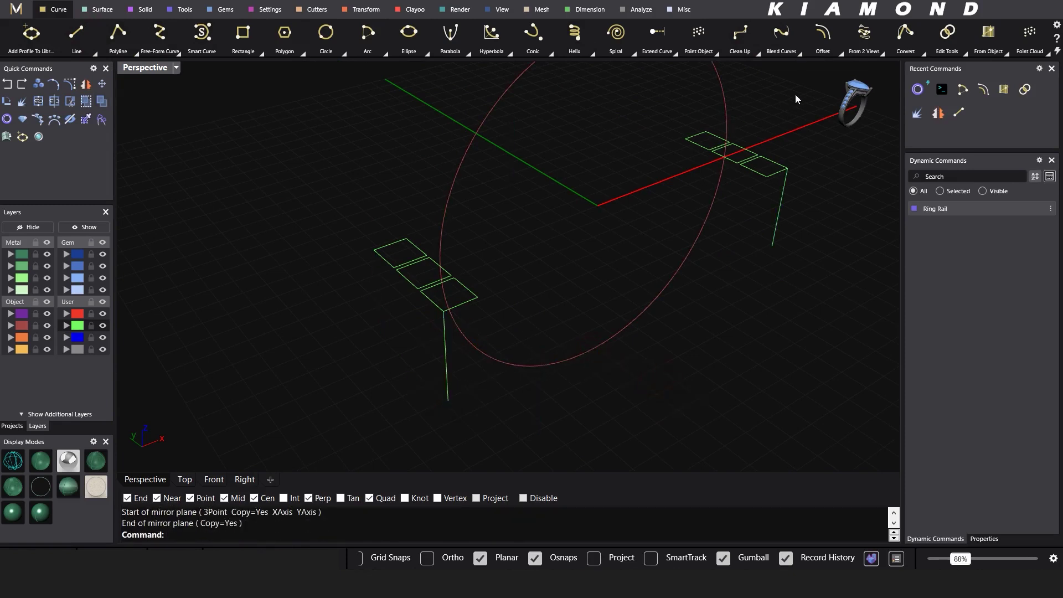
# Step: Blend the upper ends of the two vertical lines with a Curvature-continuity curve arching over the ring
pyautogui.click(781, 33)
pyautogui.click(447, 328)
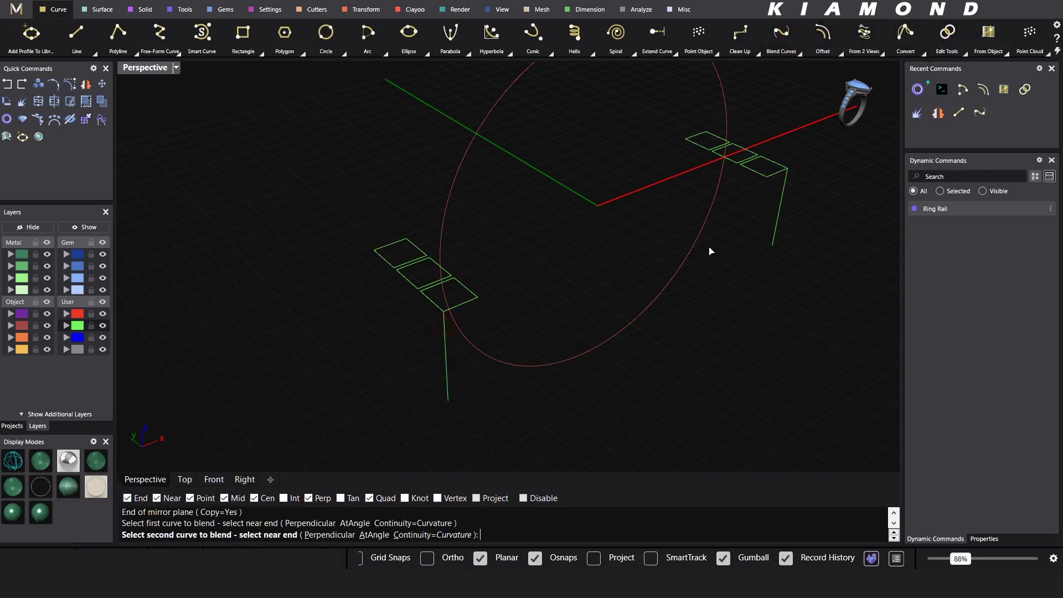
pyautogui.click(783, 180)
pyautogui.scroll(-4, 577, 232)
pyautogui.keyDown('shift'); pyautogui.moveTo(565, 236); pyautogui.dragTo(543, 297, button='right'); pyautogui.keyUp('shift')
# Step: Offset the ring rail outward by 1.7 mm
pyautogui.moveTo(545, 203); pyautogui.dragTo(513, 171)
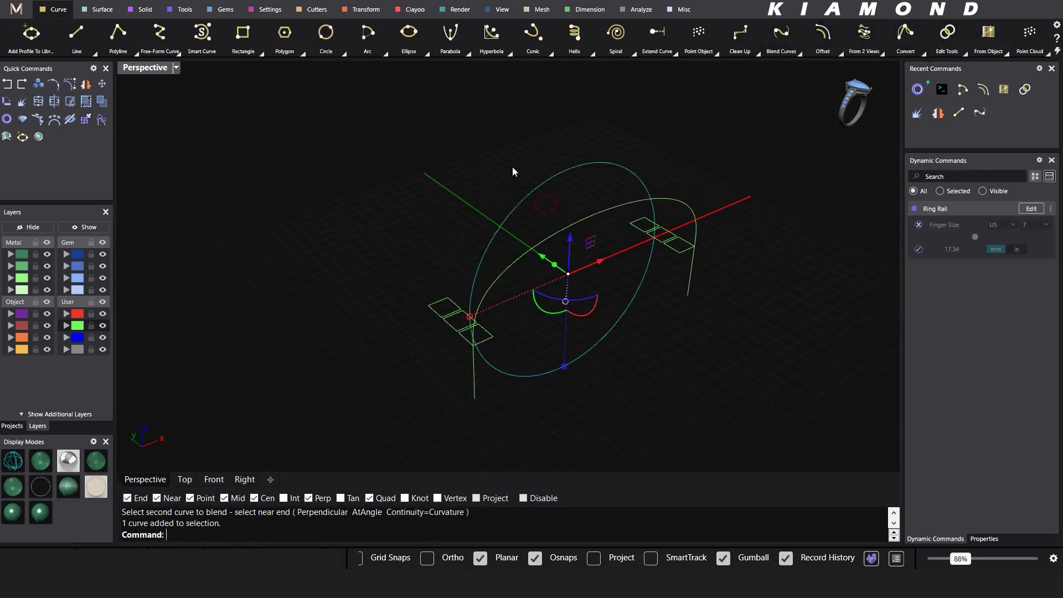
pyautogui.moveTo(480, 318); pyautogui.dragTo(418, 284, button='right')
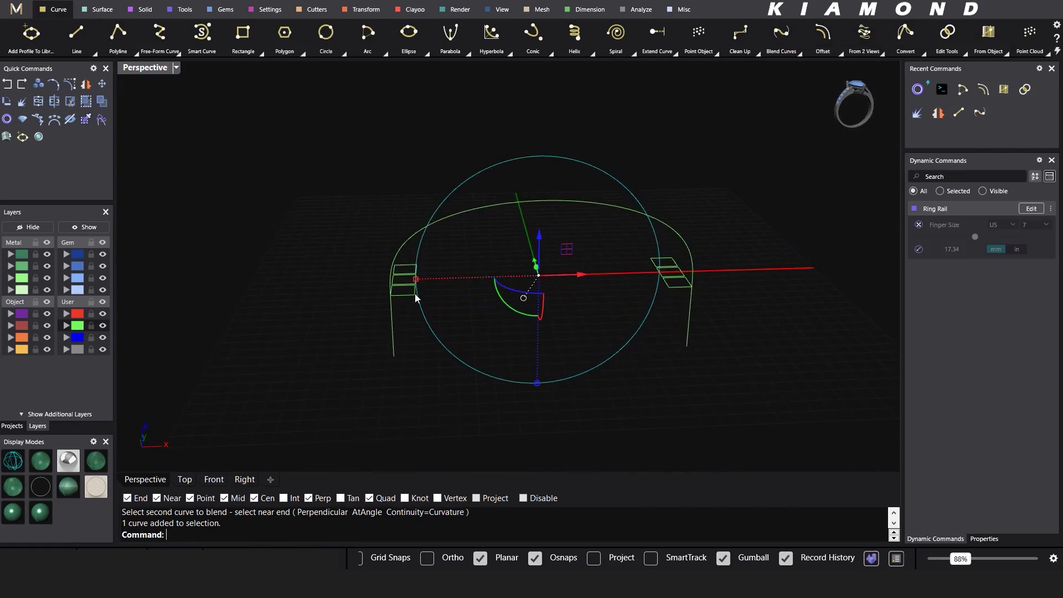
pyautogui.click(822, 34)
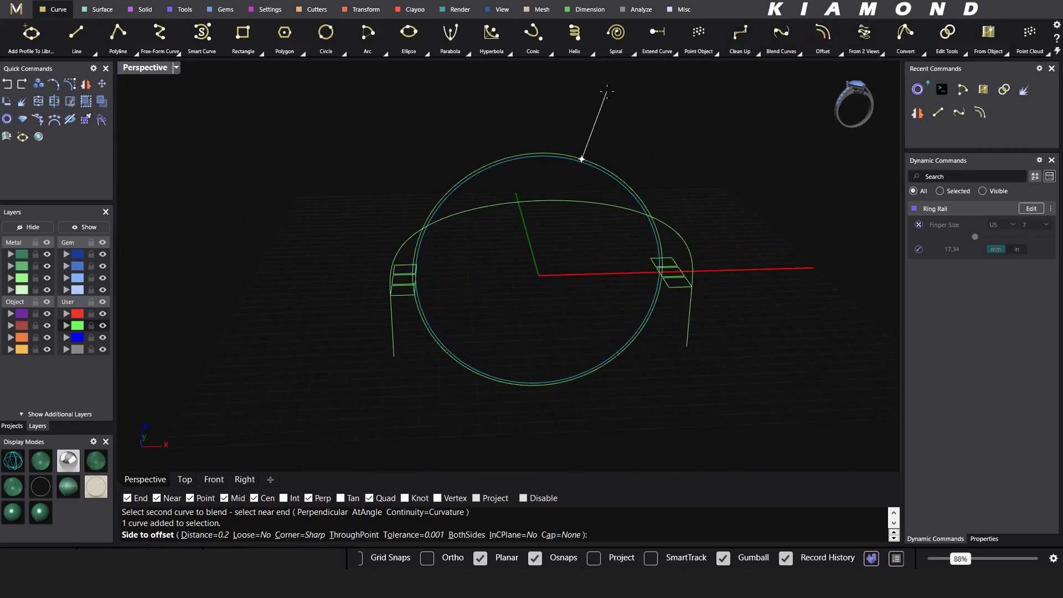
pyautogui.rightClick(607, 91)
pyautogui.press('Escape')
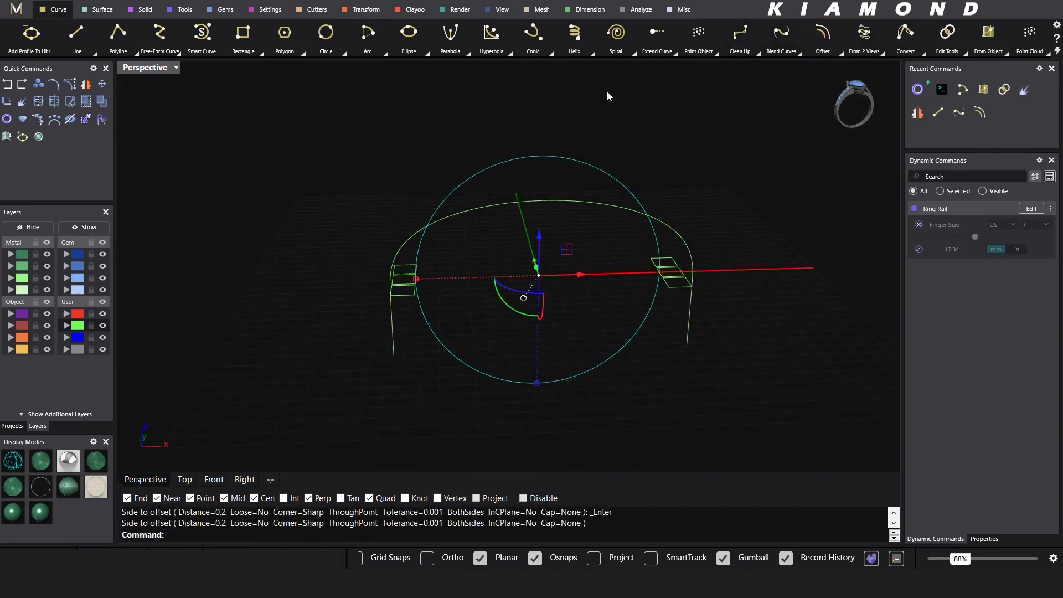
pyautogui.moveTo(557, 229); pyautogui.dragTo(534, 214, button='right')
pyautogui.press('Return')
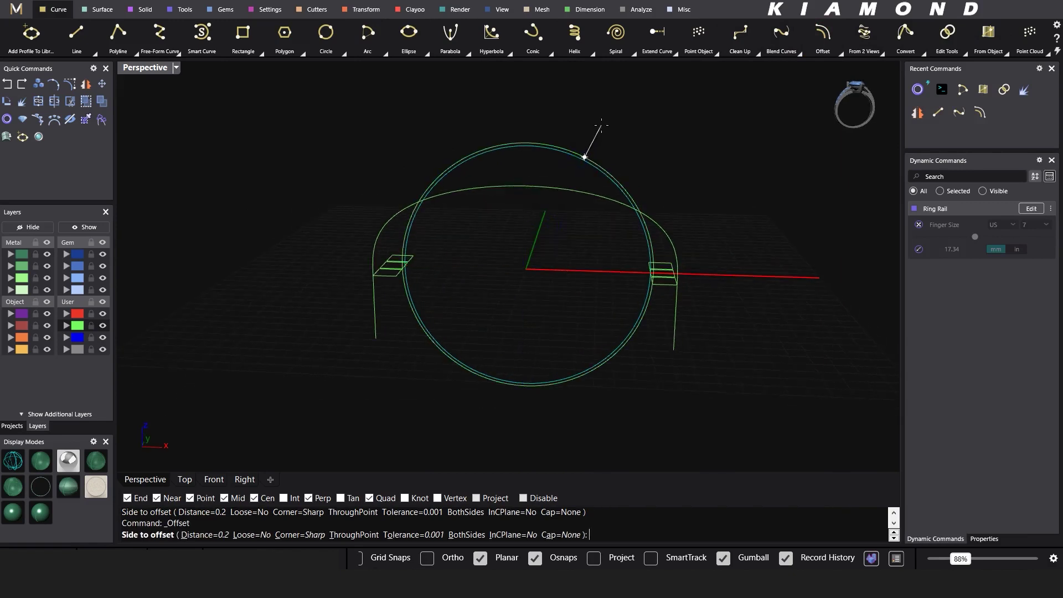
pyautogui.write('1.')
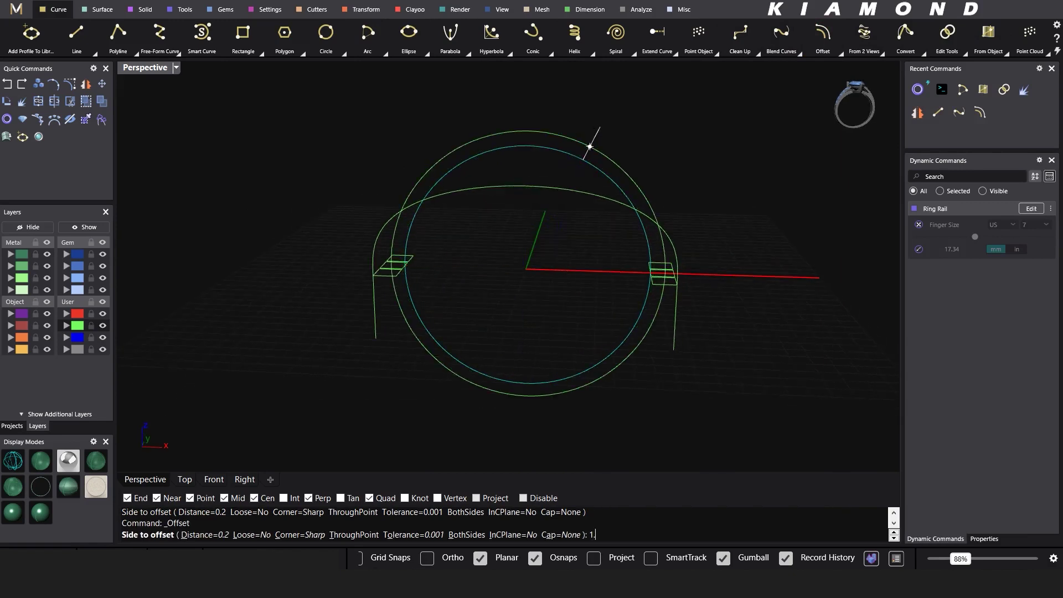
pyautogui.write('7')
pyautogui.press('Return')
pyautogui.click(595, 135)
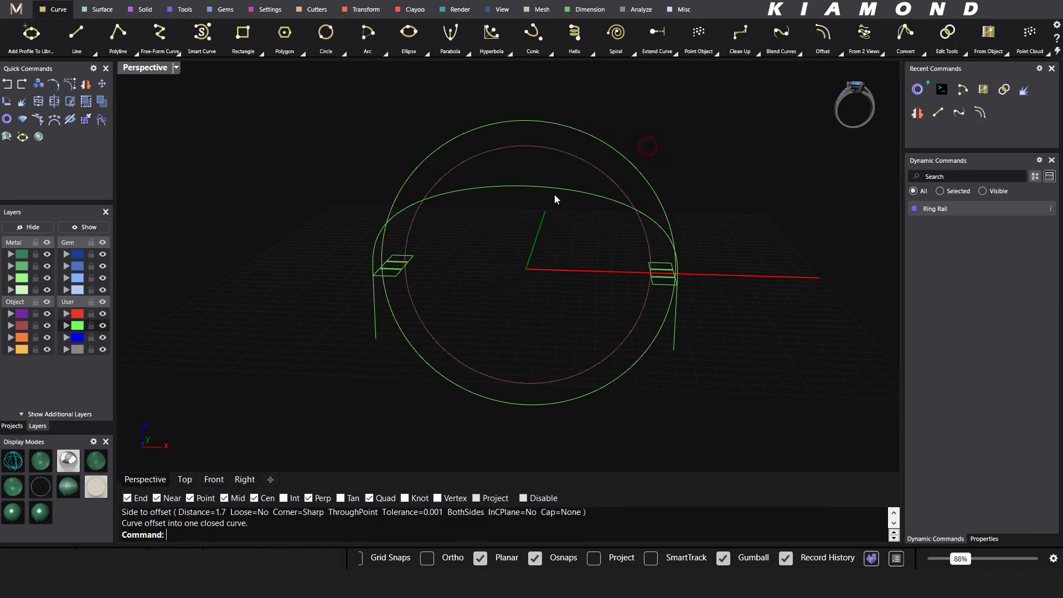
# Step: Extrude the offset circle to both sides as an open cylinder reaching well beyond the frames, and use a shaded display
pyautogui.moveTo(555, 194); pyautogui.dragTo(514, 234, button='right')
pyautogui.keyDown('shift'); pyautogui.moveTo(478, 189); pyautogui.dragTo(504, 235, button='right'); pyautogui.keyUp('shift')
pyautogui.click(465, 218)
pyautogui.write('e')
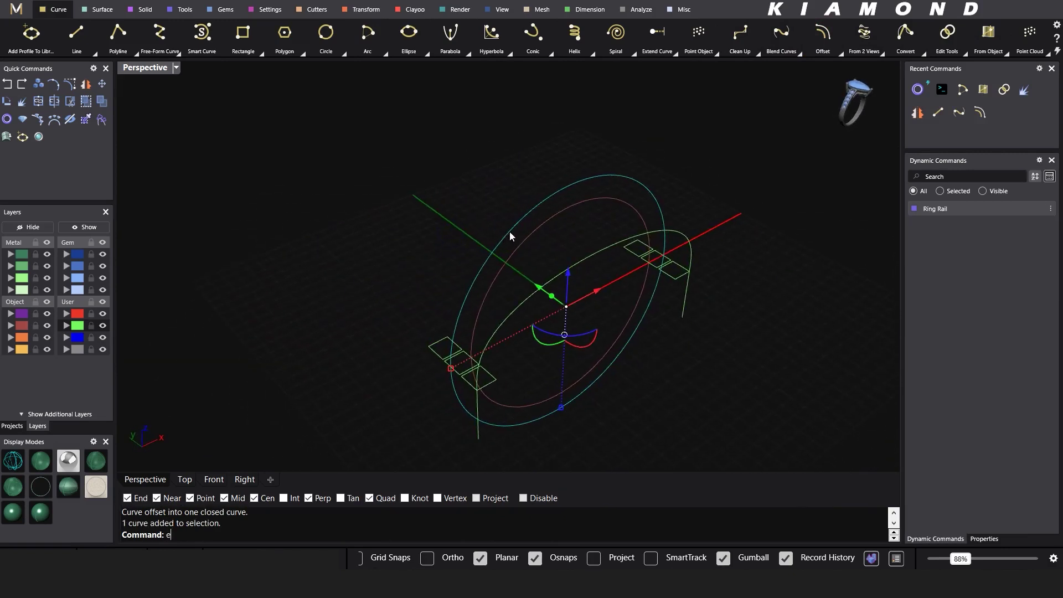
pyautogui.write('xtrudecrv')
pyautogui.press('Return')
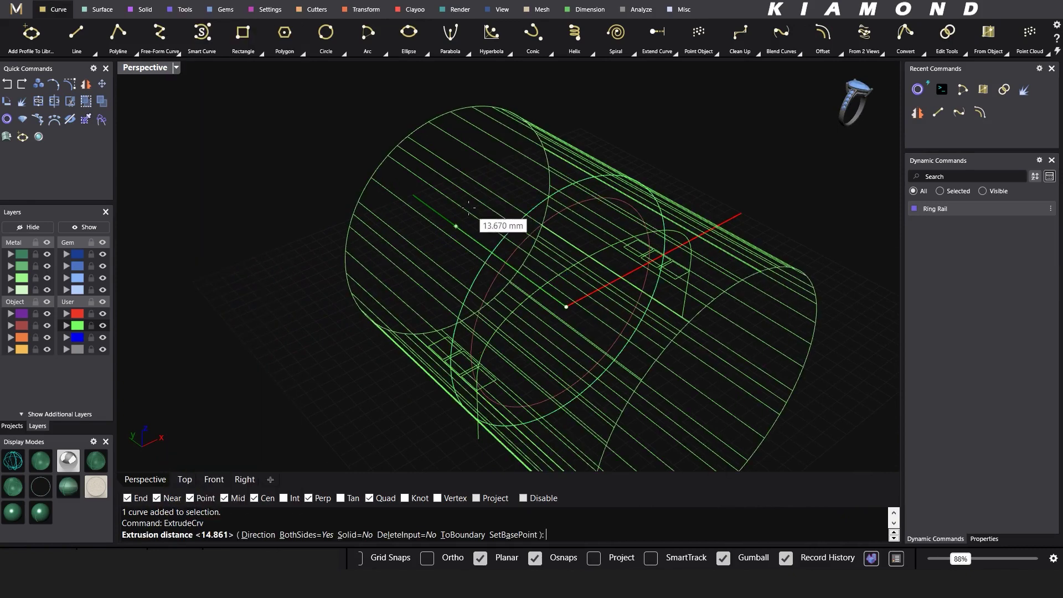
pyautogui.click(43, 459)
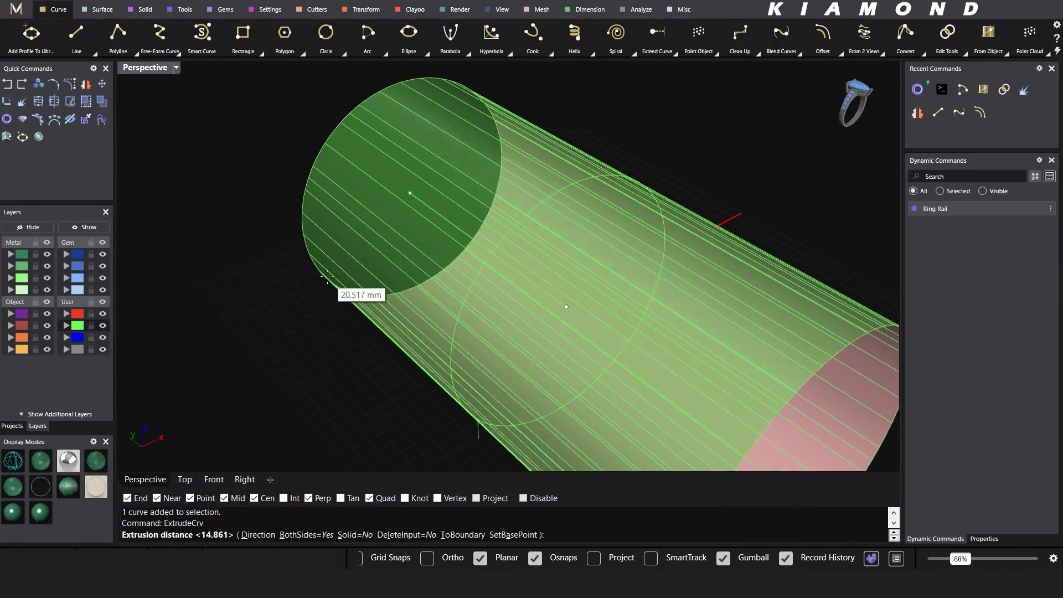
pyautogui.click(354, 244)
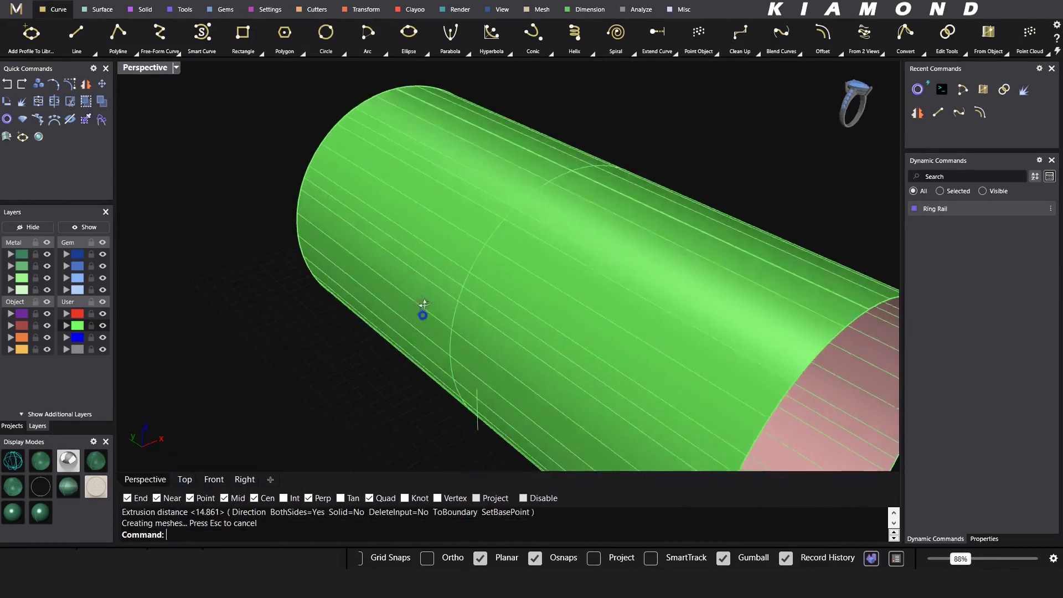
# Step: Pull the blend curve back onto the extruded cylinder surface with the Pullback command
pyautogui.moveTo(424, 305); pyautogui.dragTo(365, 268, button='right')
pyautogui.click(524, 197)
pyautogui.moveTo(525, 197); pyautogui.dragTo(744, 200, button='right')
pyautogui.click(744, 200)
pyautogui.click(966, 52)
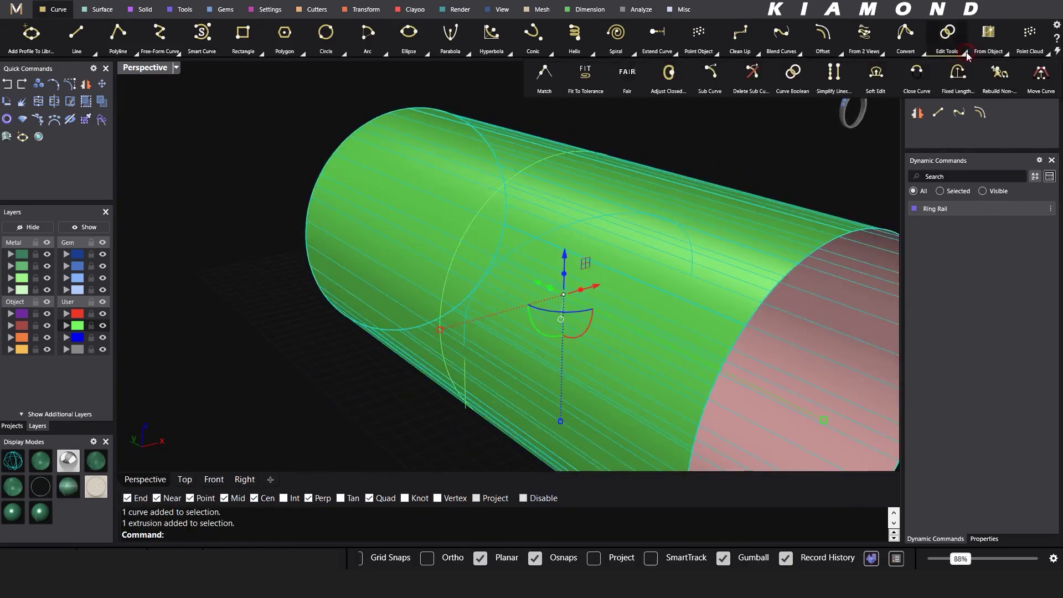
pyautogui.click(1006, 54)
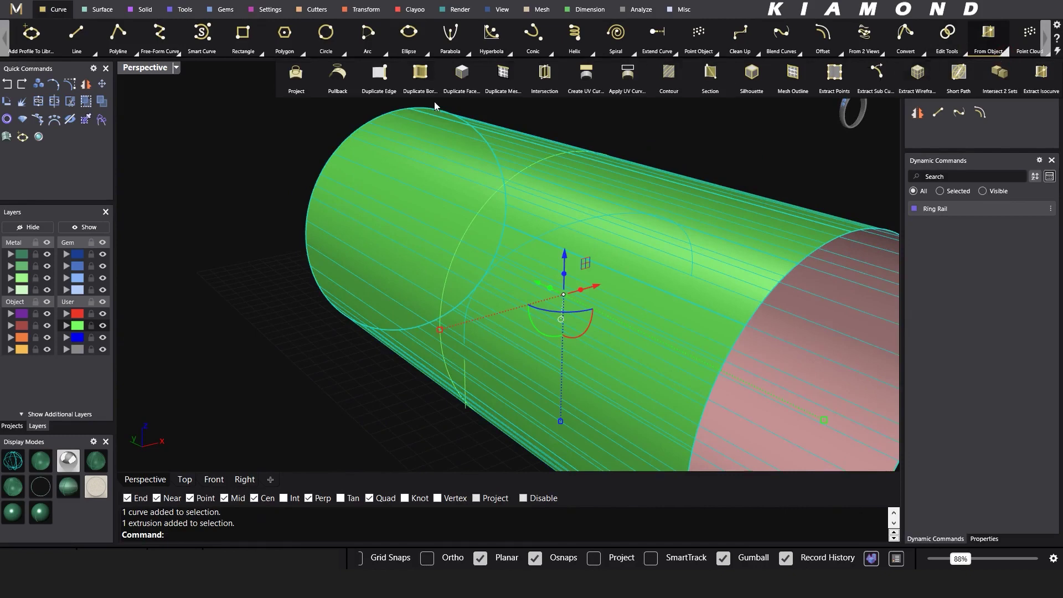
pyautogui.click(338, 74)
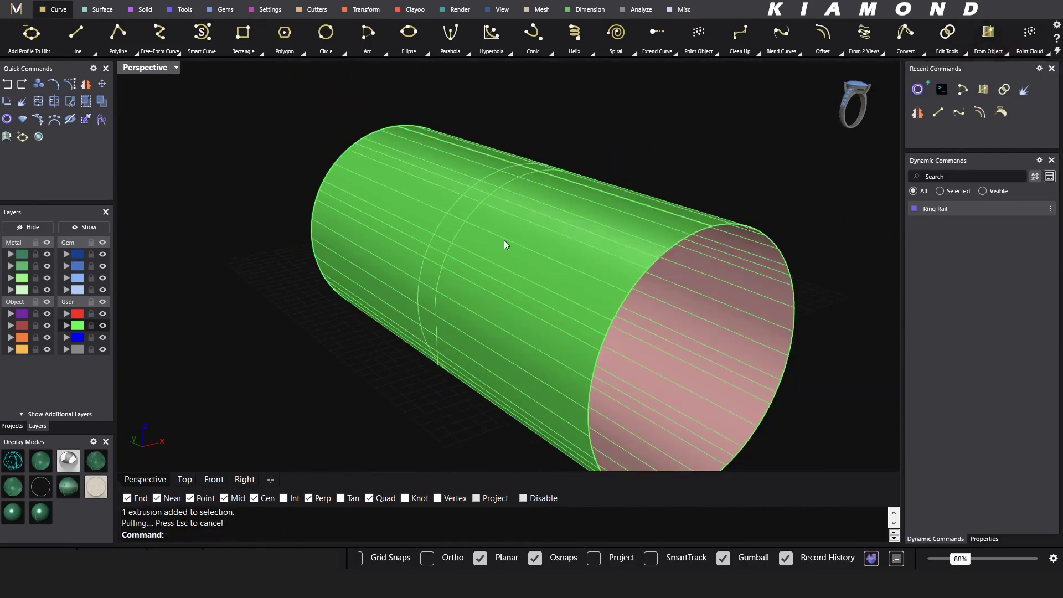
# Step: Delete the extruded cylinder and the original blend curve, keeping the pulled-back curve
pyautogui.click(623, 248)
pyautogui.press('Return')
pyautogui.moveTo(624, 254); pyautogui.dragTo(610, 173, button='right')
pyautogui.click(523, 262)
pyautogui.press('Delete')
# Step: Rebuild the pulled-back curve with a point count of 5 and degree 3, deleting the input
pyautogui.click(614, 177)
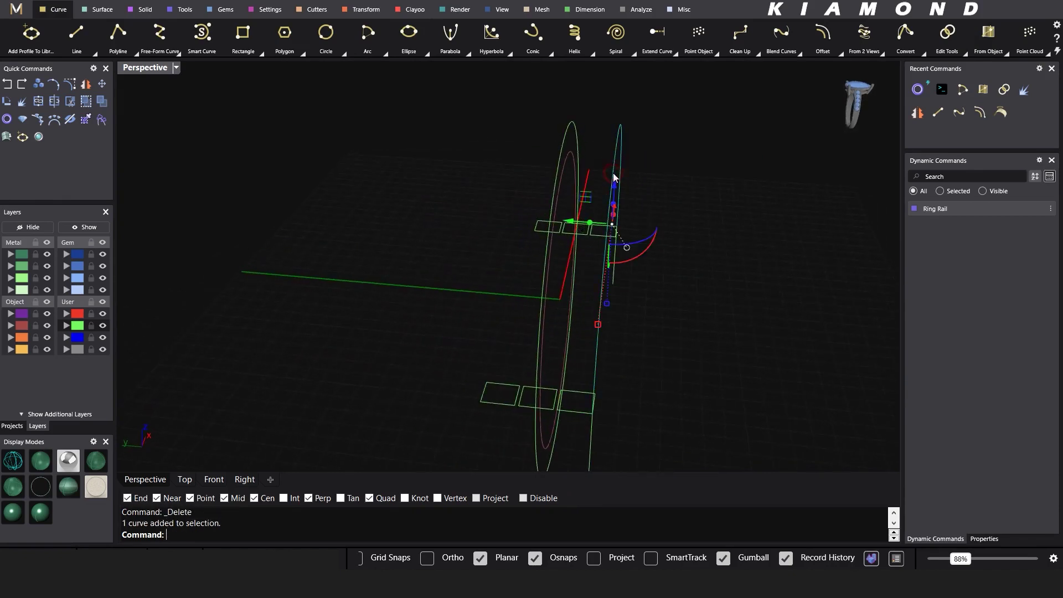
pyautogui.press('Return')
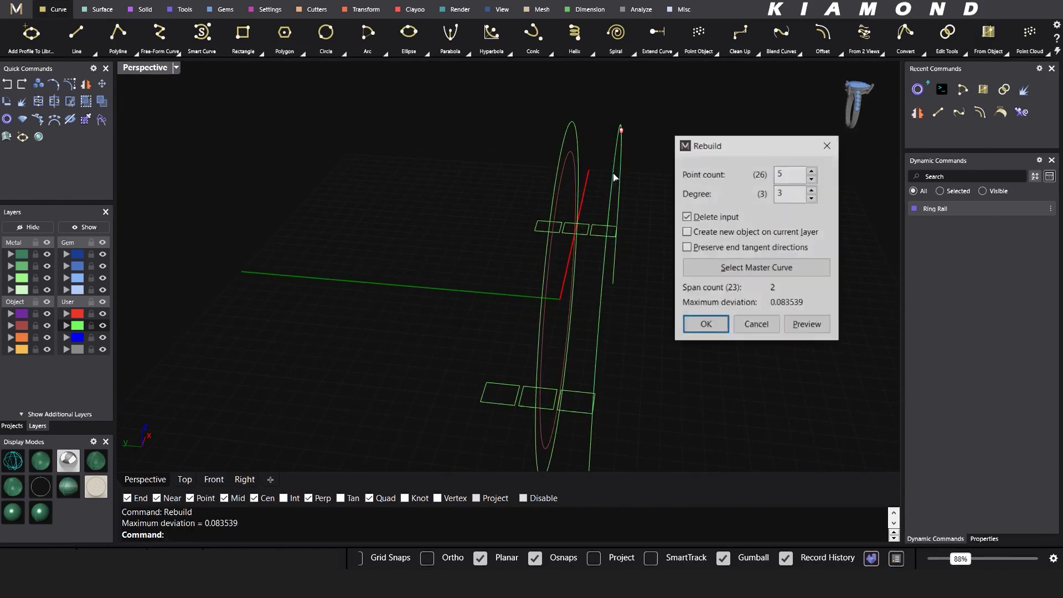
pyautogui.click(706, 326)
# Step: Turn on the rebuilt curve's control points and move its top middle point outward, away from the ring rail
pyautogui.moveTo(697, 331); pyautogui.dragTo(639, 218, button='right')
pyautogui.press('F10')
pyautogui.keyDown('shift'); pyautogui.moveTo(606, 178); pyautogui.dragTo(614, 216, button='right'); pyautogui.keyUp('shift')
pyautogui.moveTo(573, 114); pyautogui.dragTo(671, 160)
pyautogui.moveTo(612, 223); pyautogui.dragTo(665, 211, button='right')
pyautogui.click(640, 297)
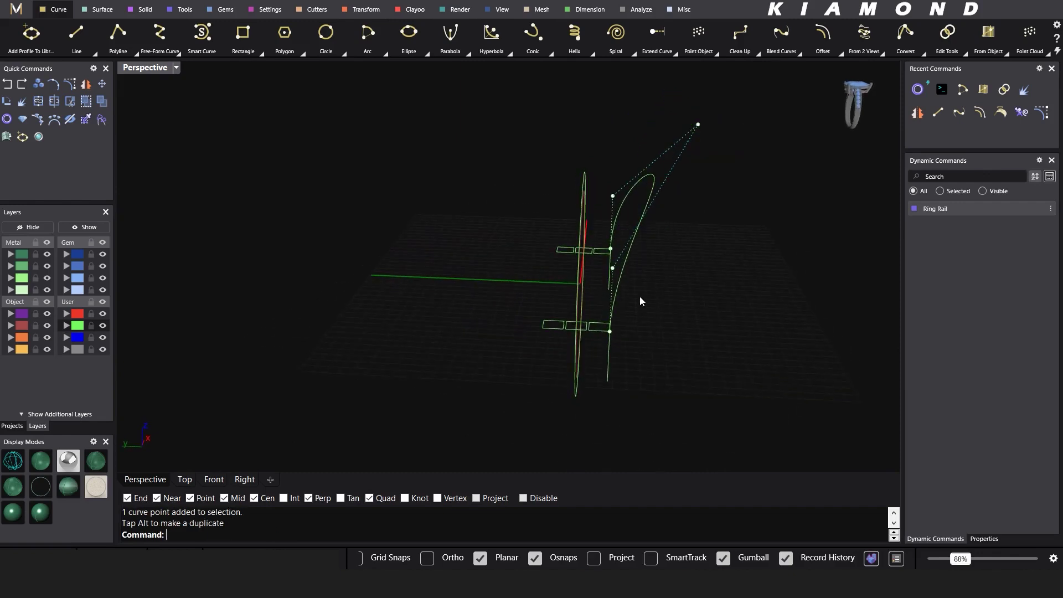
pyautogui.scroll(2, 628, 298)
pyautogui.click(612, 311)
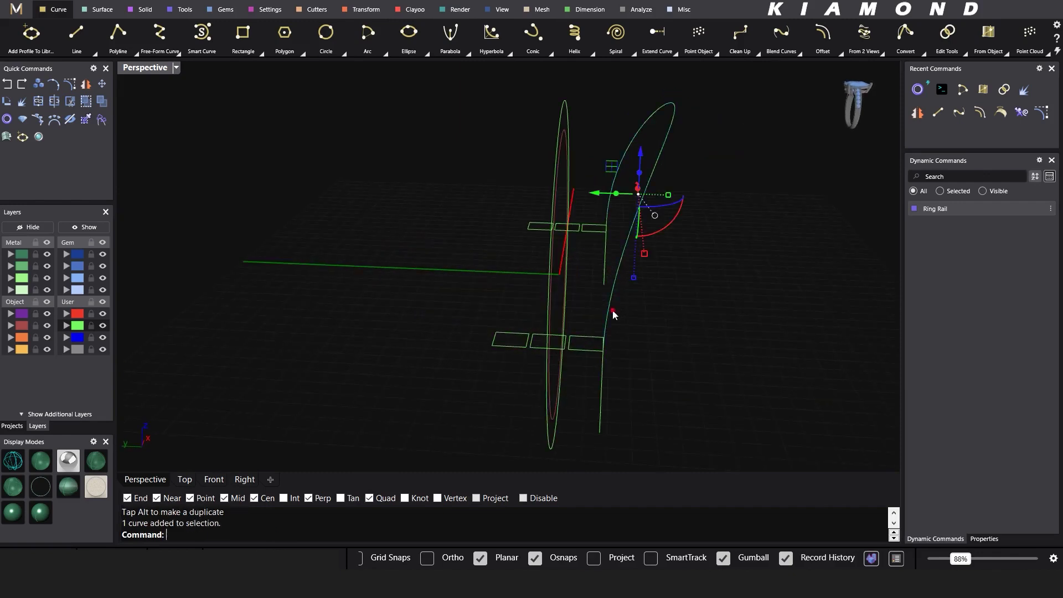
pyautogui.click(53, 102)
pyautogui.moveTo(259, 175); pyautogui.dragTo(726, 372, button='right')
pyautogui.scroll(5, 622, 311)
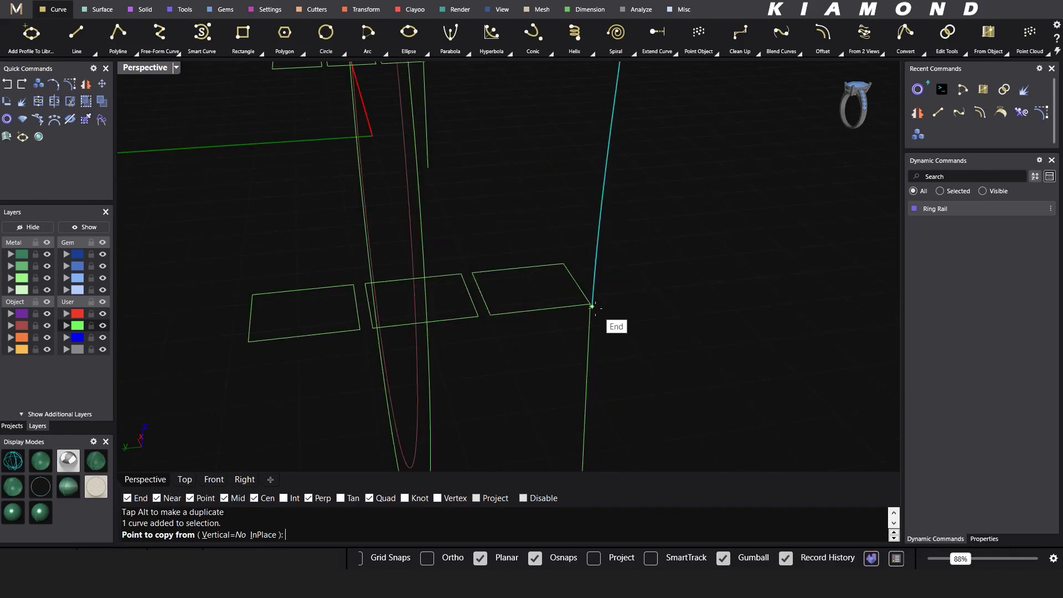
pyautogui.press('Escape')
# Step: Move both end control points of the arched curve onto the outer frame corners at the vertical lines, and turn the points off
pyautogui.scroll(2, 594, 308)
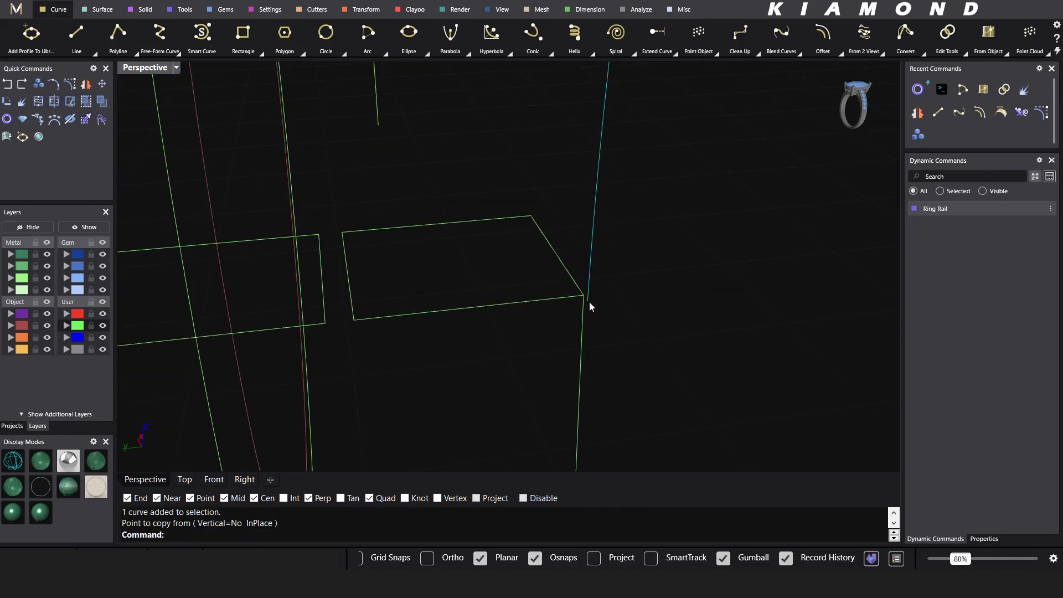
pyautogui.press('F10')
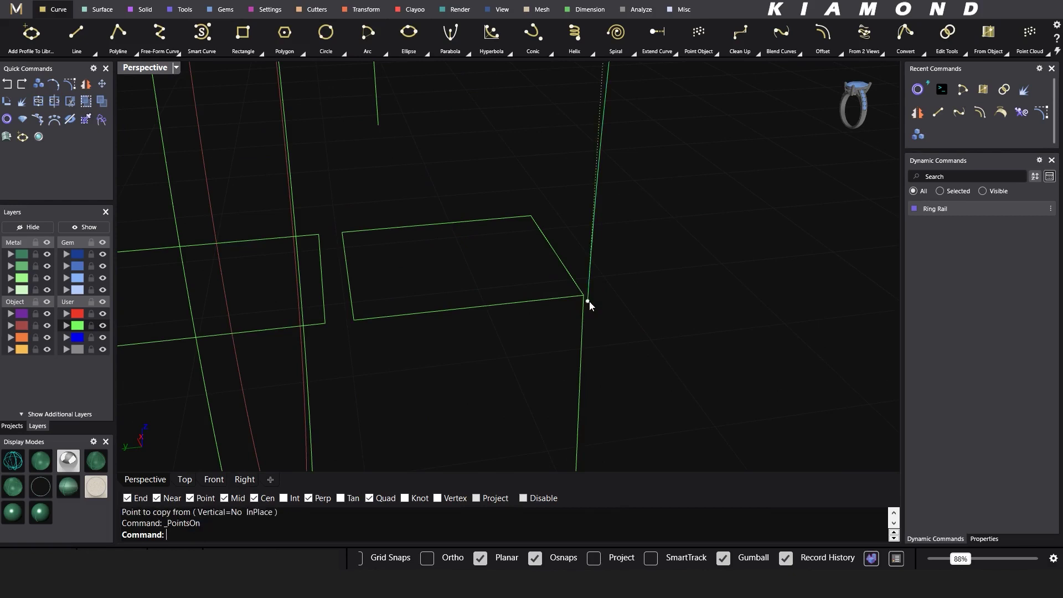
pyautogui.click(586, 300)
pyautogui.scroll(-2, 583, 316)
pyautogui.scroll(-3, 582, 316)
pyautogui.moveTo(676, 314); pyautogui.dragTo(570, 299, button='right')
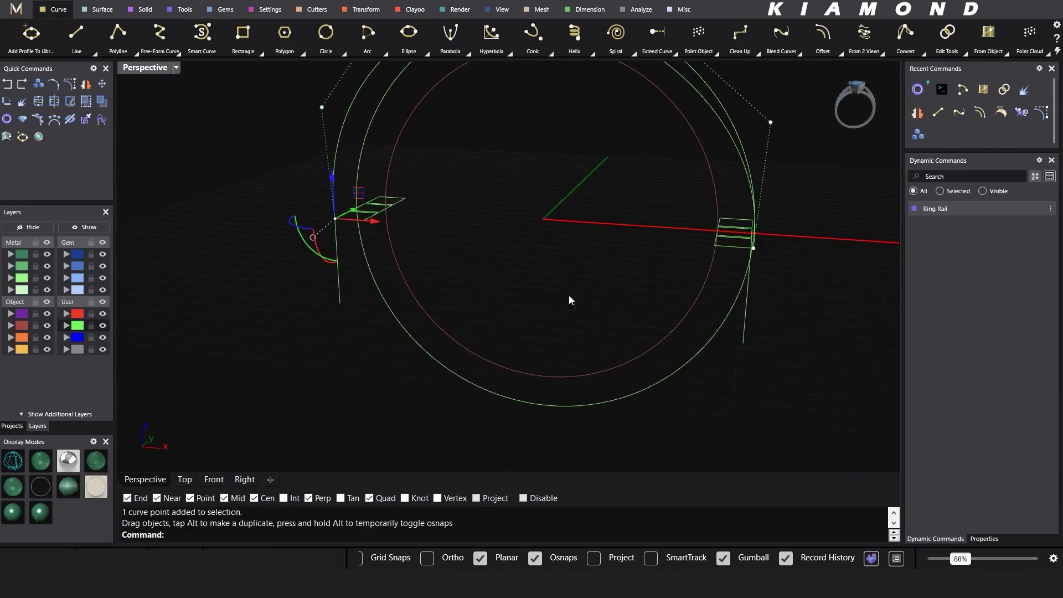
pyautogui.moveTo(653, 294); pyautogui.dragTo(554, 310, button='right')
pyautogui.scroll(6, 546, 322)
pyautogui.scroll(3, 546, 327)
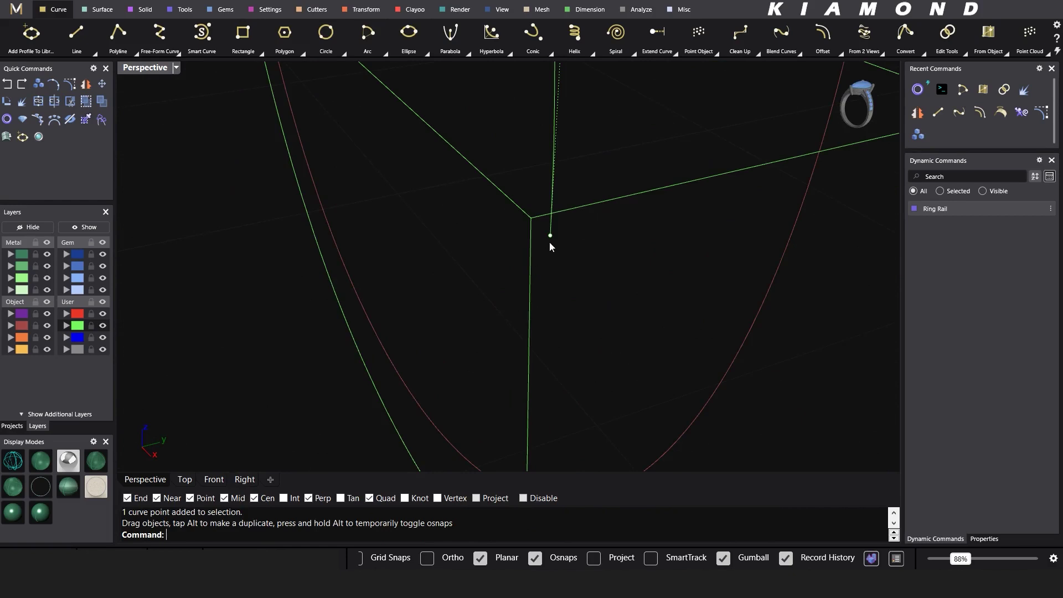
pyautogui.moveTo(550, 236); pyautogui.dragTo(531, 217)
pyautogui.press('Escape')
pyautogui.press('Escape')
# Step: Copy the arched curve from the outer corner of the outermost frame to that frame's inner corner
pyautogui.scroll(-3, 524, 287)
pyautogui.click(530, 218)
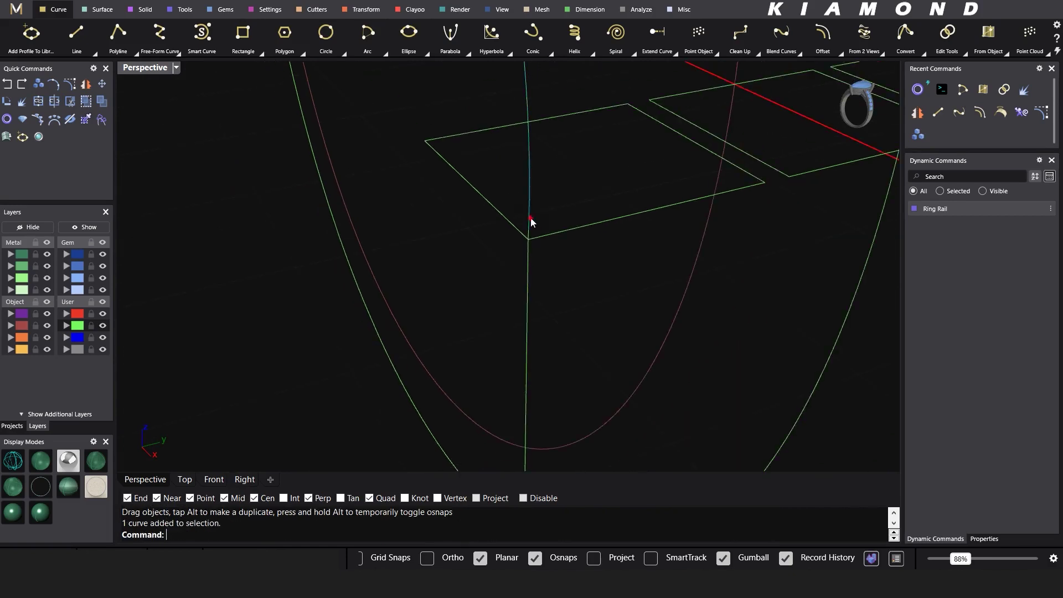
pyautogui.click(25, 87)
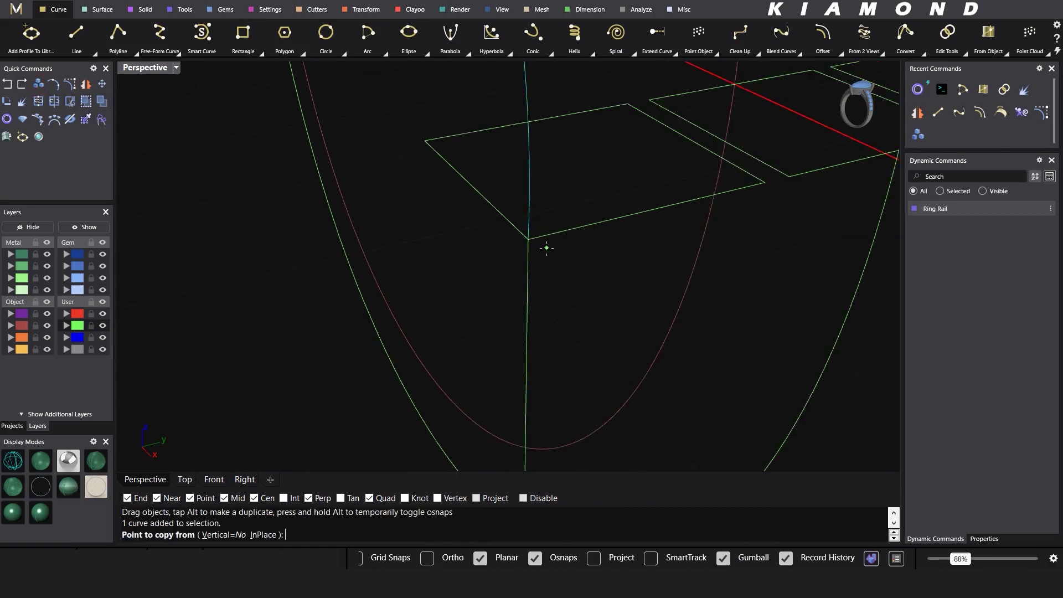
pyautogui.click(528, 239)
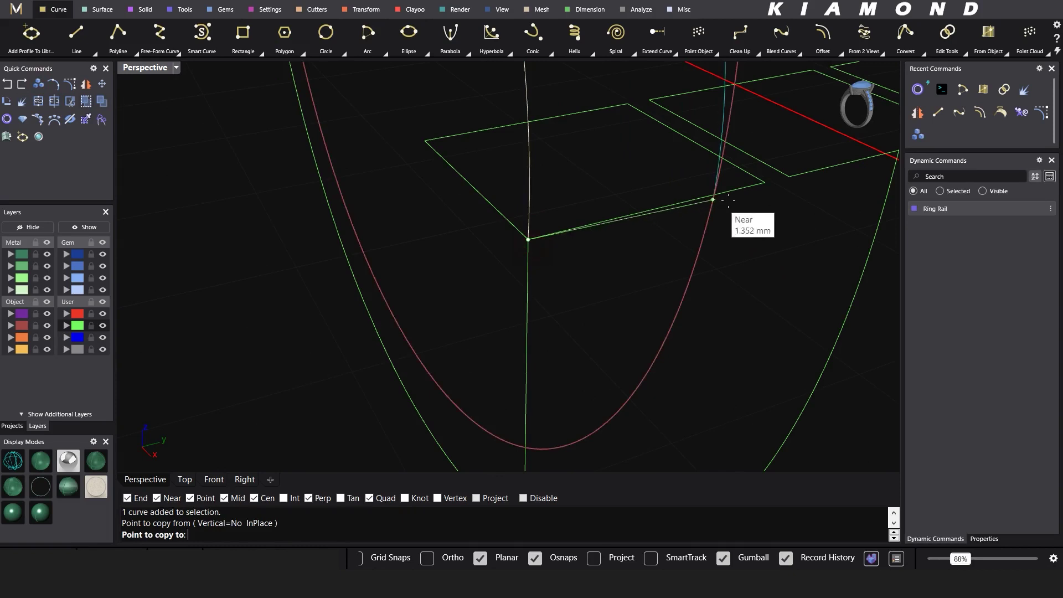
pyautogui.rightClick(764, 182)
# Step: Mirror copies of both arched curves across the ring rail's plane, starting the mirror plane at the lowest point of the offset circle
pyautogui.scroll(-6, 591, 224)
pyautogui.moveTo(458, 252); pyautogui.dragTo(693, 273, button='right')
pyautogui.moveTo(636, 178); pyautogui.dragTo(556, 134)
pyautogui.moveTo(556, 134); pyautogui.dragTo(502, 385, button='right')
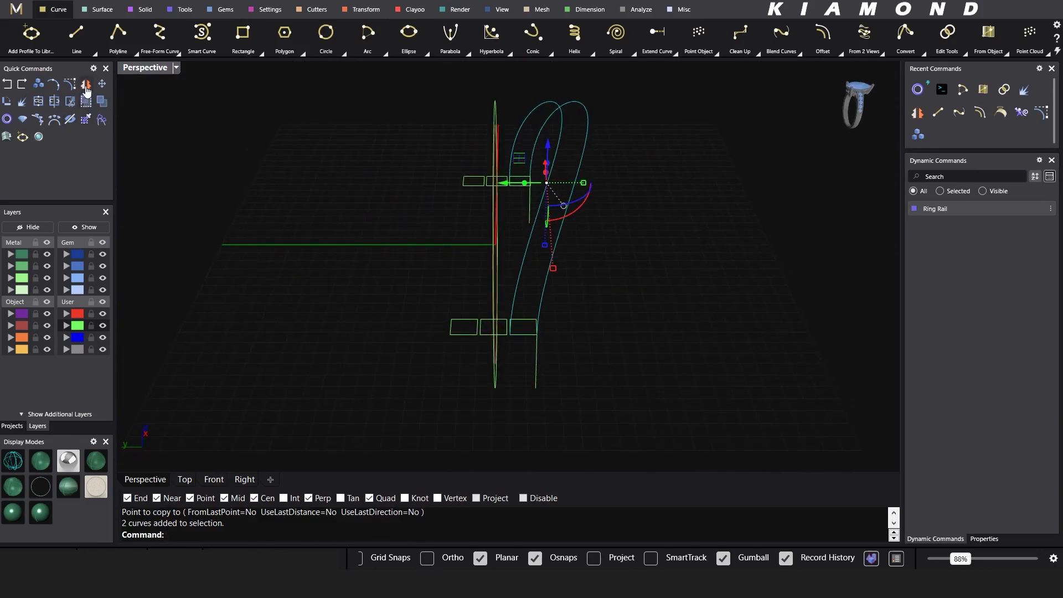
pyautogui.click(86, 86)
pyautogui.click(502, 392)
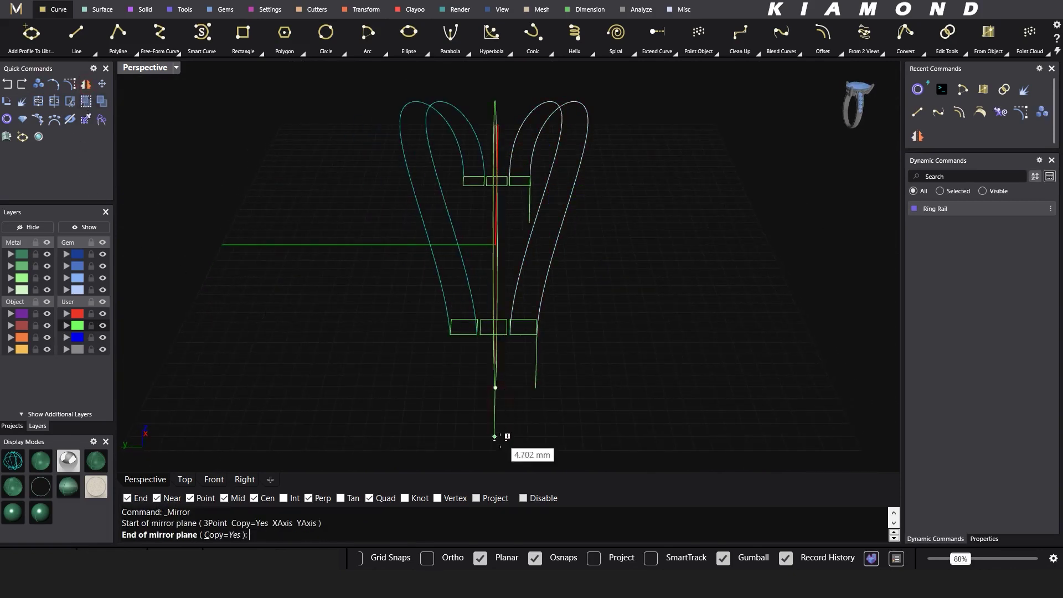
pyautogui.click(503, 434)
# Step: Hide the circle offset from the ring rail
pyautogui.moveTo(540, 271); pyautogui.dragTo(421, 266, button='right')
pyautogui.click(418, 213)
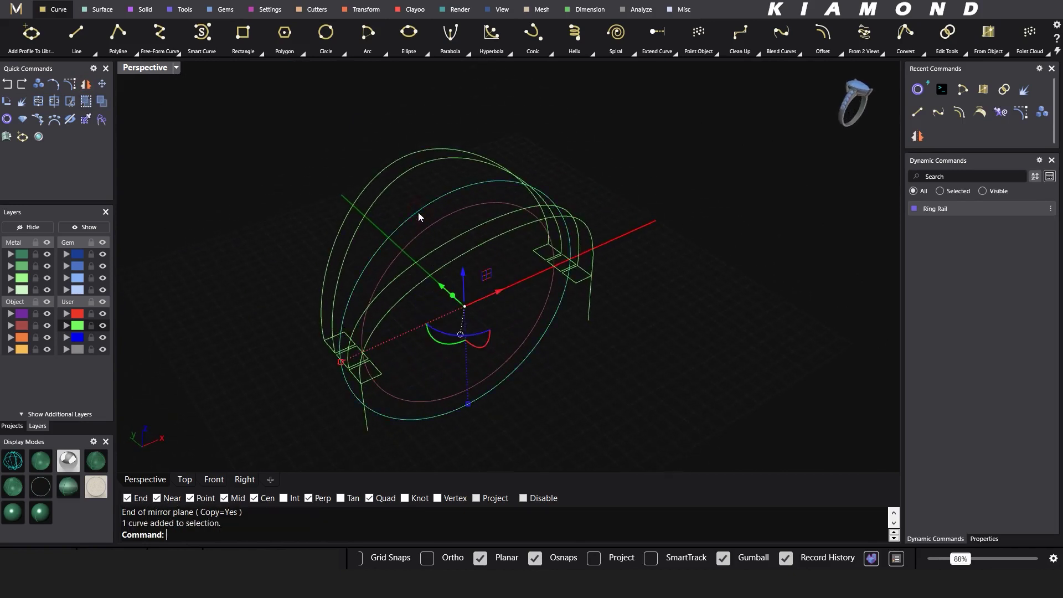
pyautogui.write('Hide')
pyautogui.press('Return')
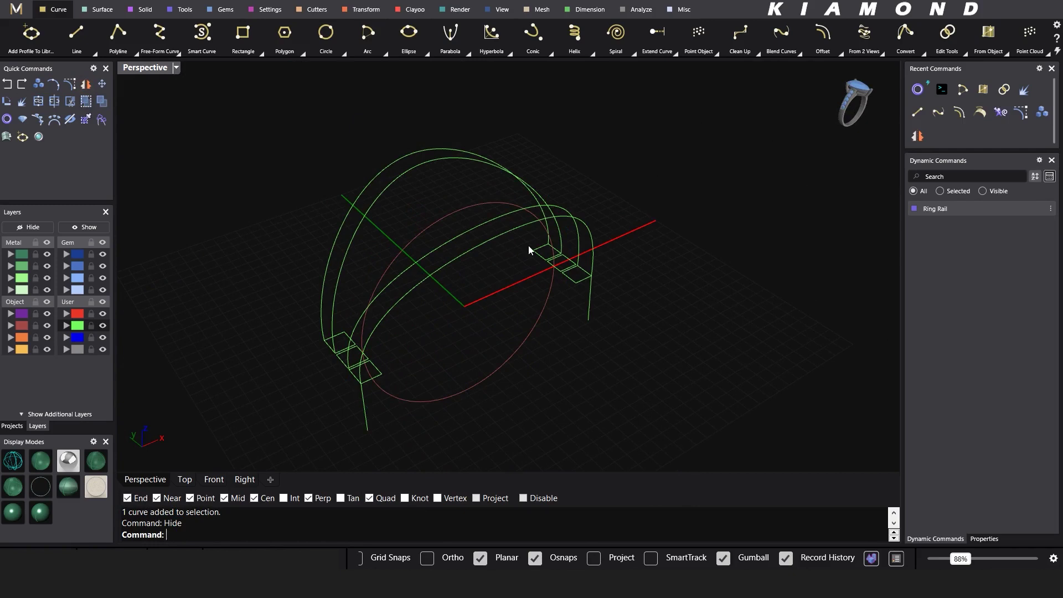
# Step: Measure the distance between the two mirrored arched curves, starting from the midpoint of the near one
pyautogui.write('di')
pyautogui.press('Return')
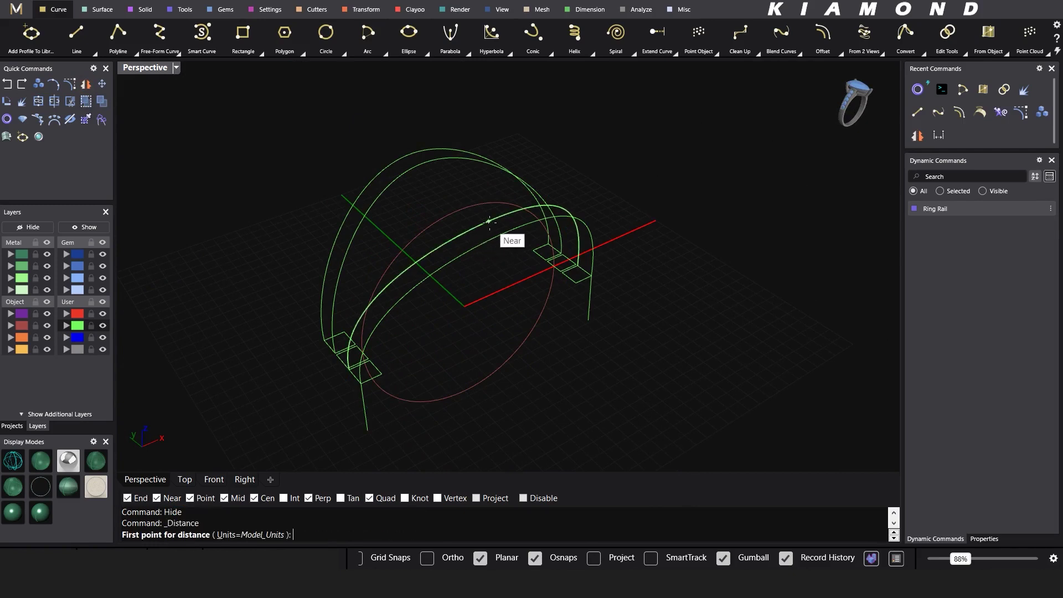
pyautogui.click(489, 229)
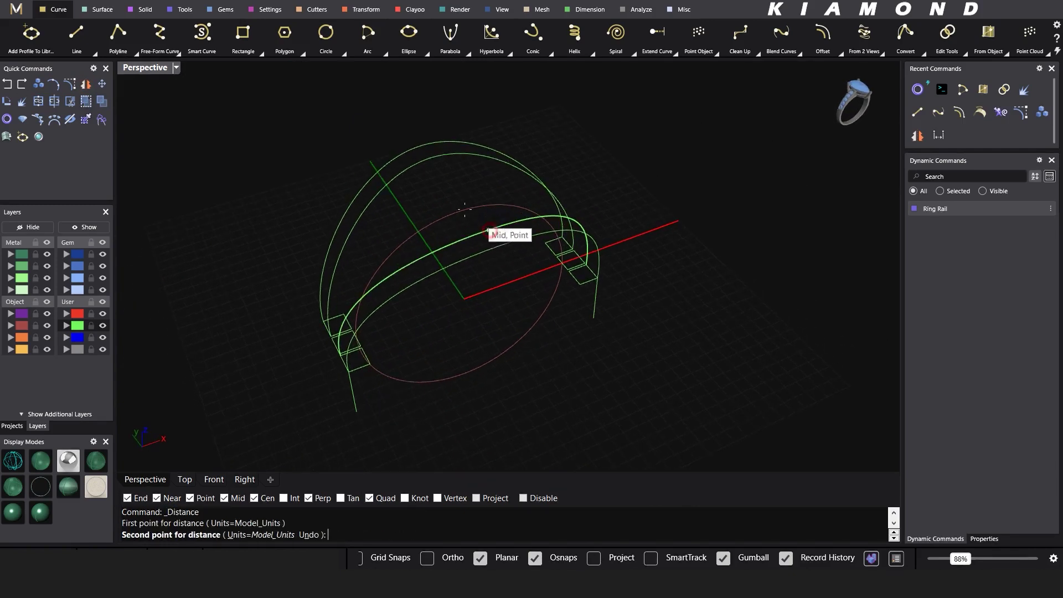
pyautogui.click(432, 158)
# Step: Delete the vertical lines below the outer frames and the far mirrored pair of arched curves
pyautogui.moveTo(399, 273); pyautogui.dragTo(441, 326, button='right')
pyautogui.click(366, 348)
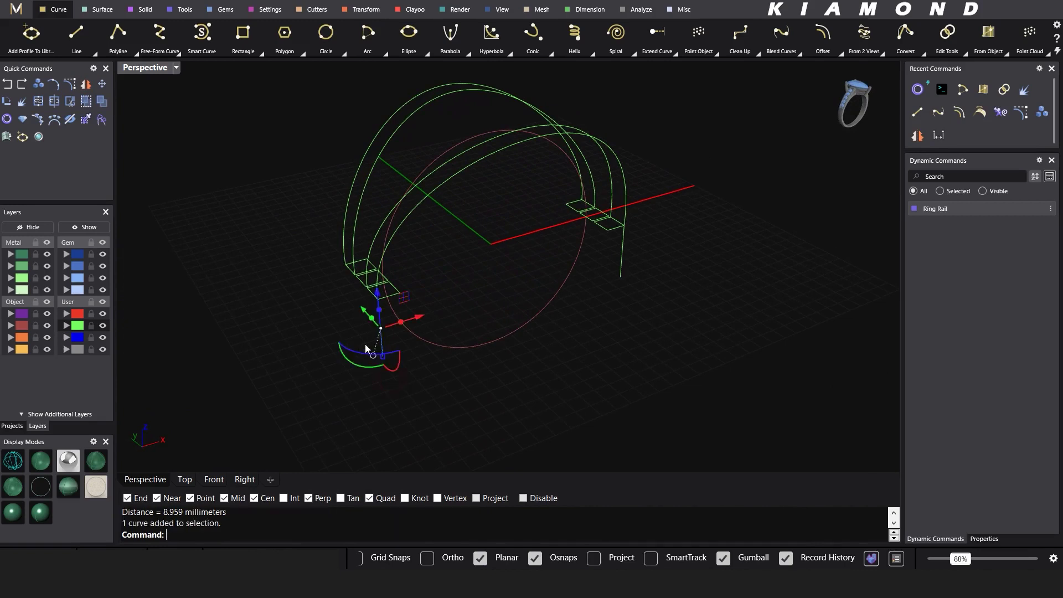
pyautogui.press('Delete')
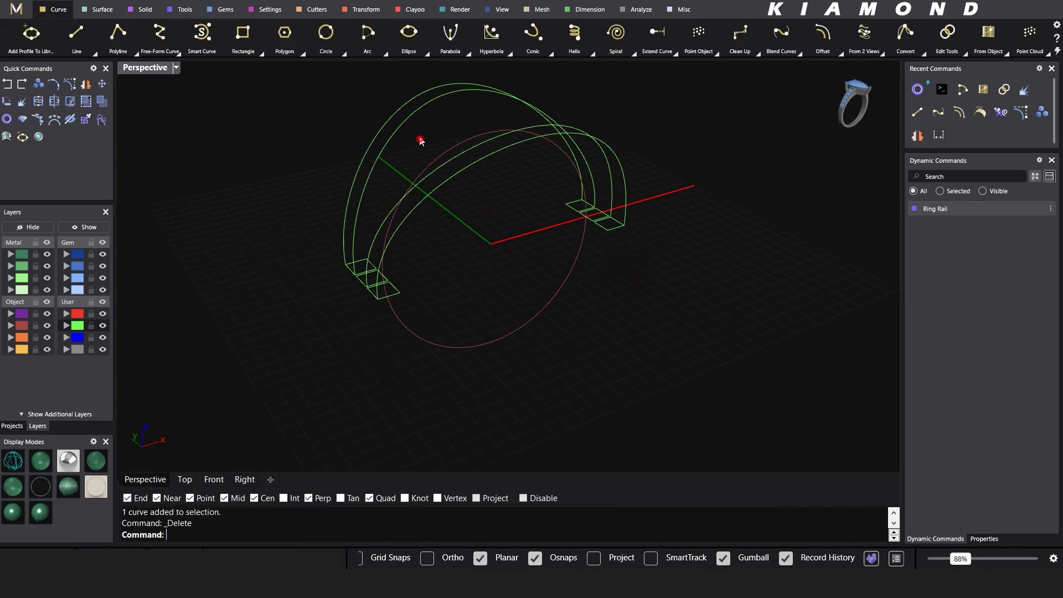
pyautogui.moveTo(420, 141); pyautogui.dragTo(491, 199, button='right')
# Step: Extrude the ring rail to both sides as an open cylinder extending well past the frames and arched curves
pyautogui.click(455, 162)
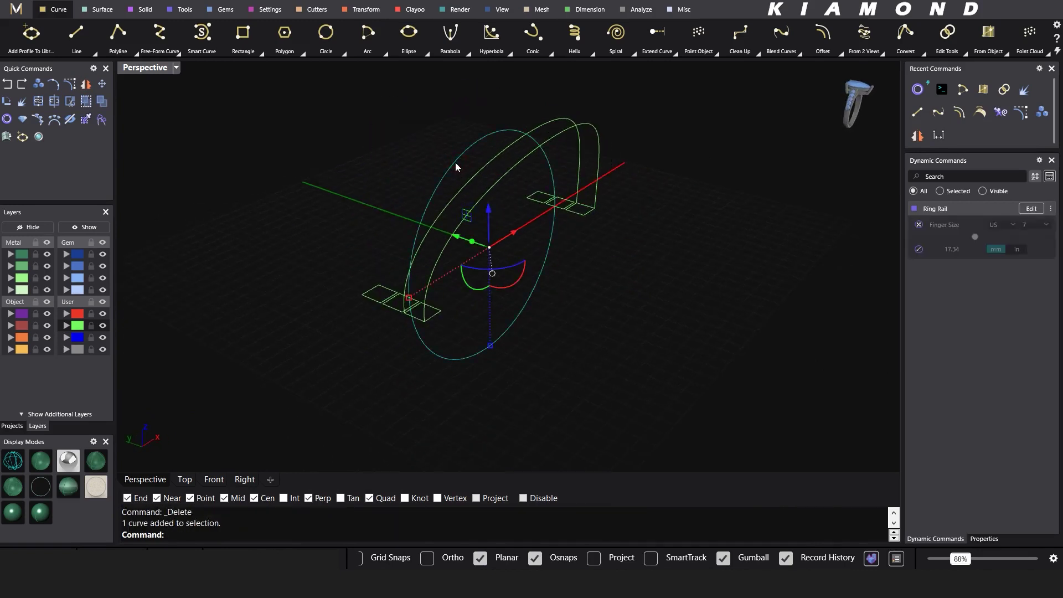
pyautogui.write('ExtrudeCrv')
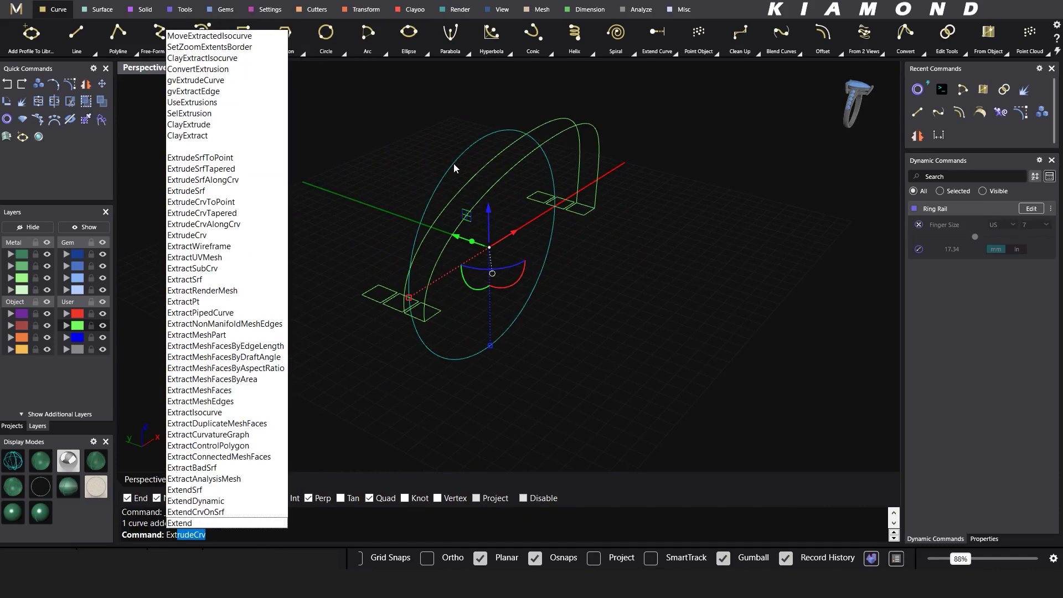
pyautogui.press('Return')
pyautogui.click(674, 244)
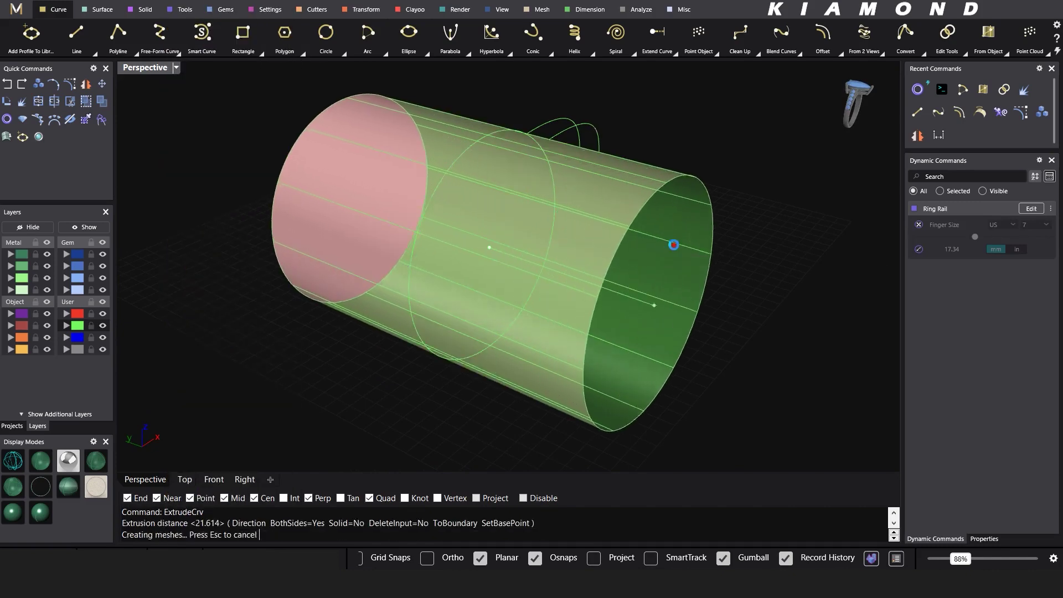
pyautogui.moveTo(581, 210); pyautogui.dragTo(605, 133, button='right')
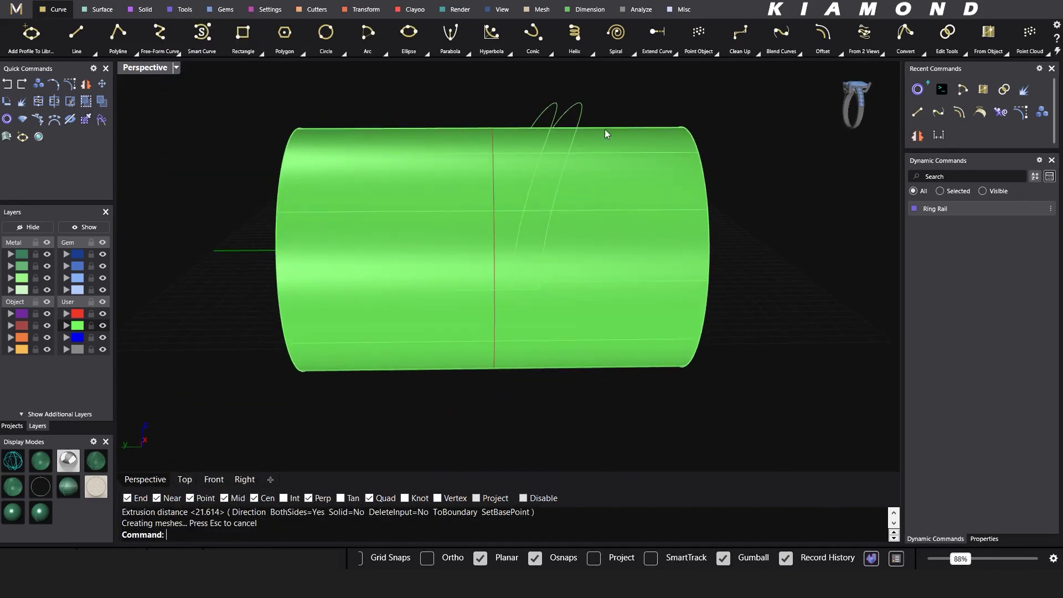
# Step: Pull the two remaining arched curves onto the extruded cylinder with DeleteInput=No
pyautogui.moveTo(604, 92); pyautogui.dragTo(530, 105)
pyautogui.moveTo(599, 110); pyautogui.dragTo(668, 169, button='right')
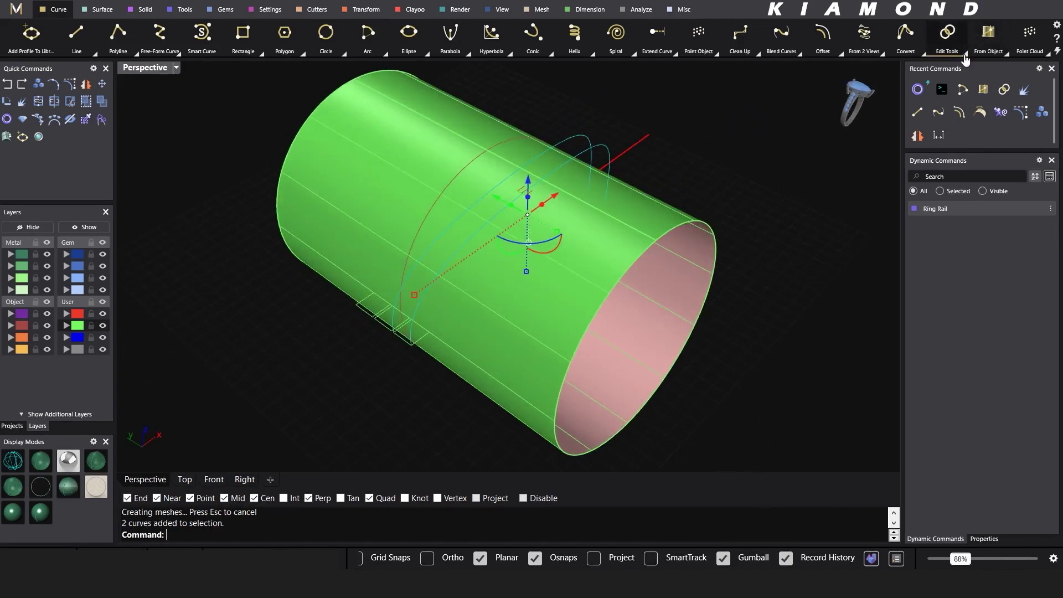
pyautogui.click(1006, 52)
pyautogui.click(338, 86)
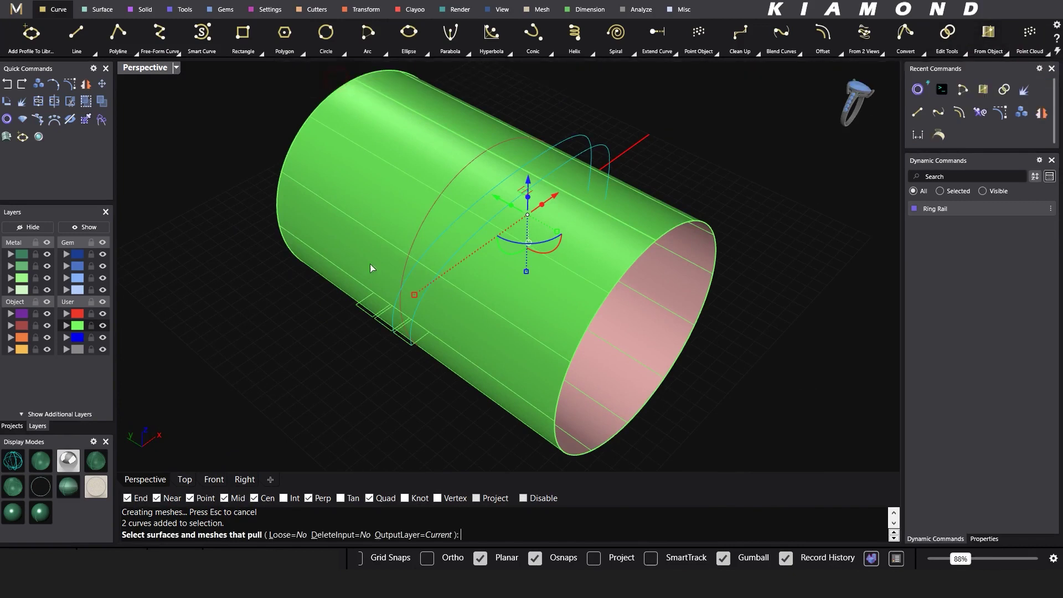
pyautogui.click(363, 535)
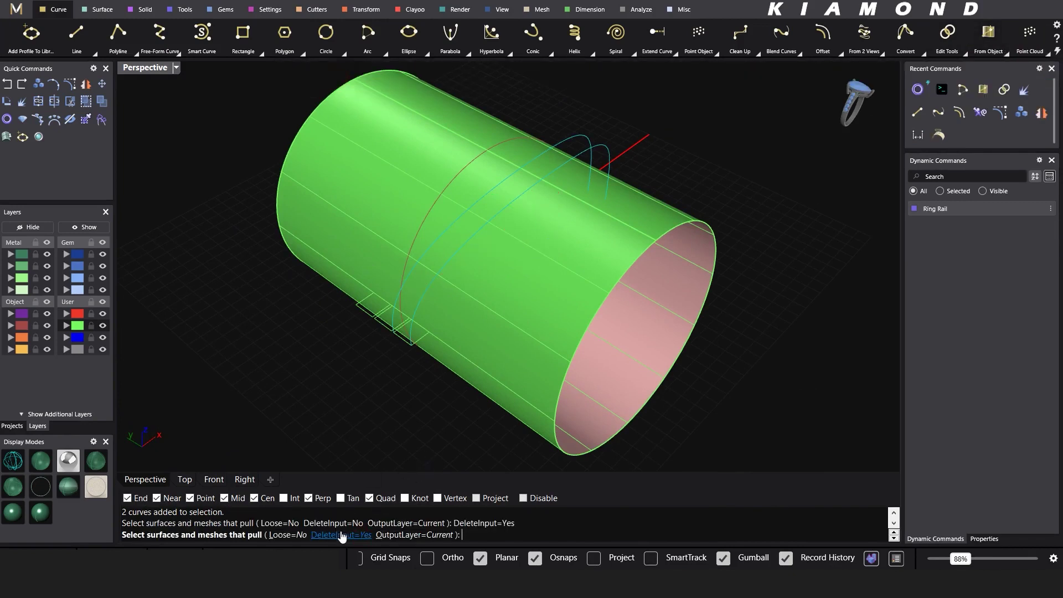
pyautogui.click(341, 535)
pyautogui.click(500, 310)
pyautogui.press('Return')
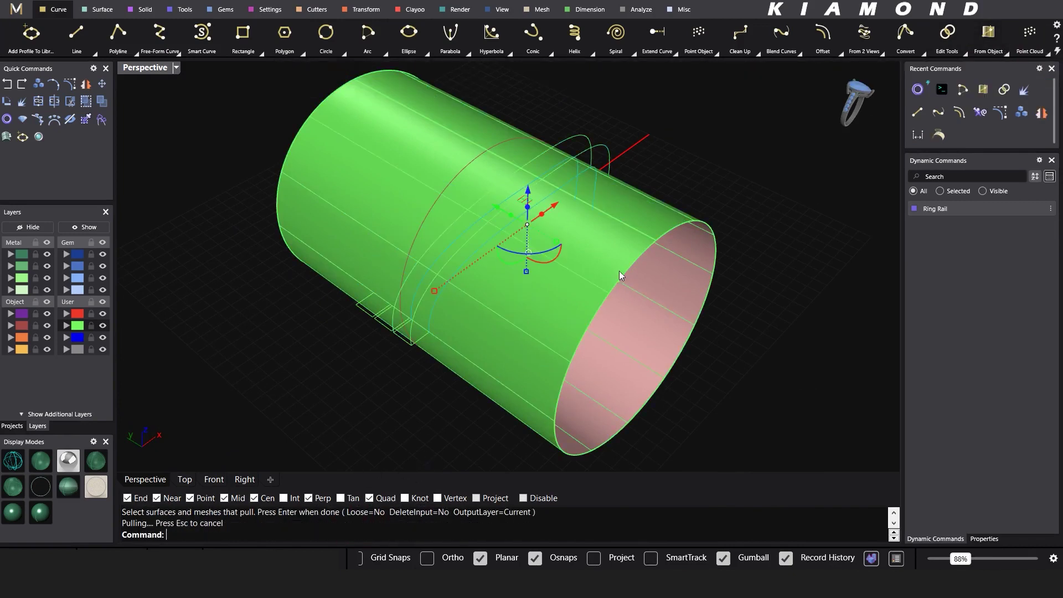
# Step: Delete the extruded cylinder, keeping the arched curves and their pulled copies
pyautogui.click(636, 247)
pyautogui.press('Delete')
pyautogui.moveTo(636, 247); pyautogui.dragTo(580, 366, button='right')
pyautogui.scroll(5, 577, 364)
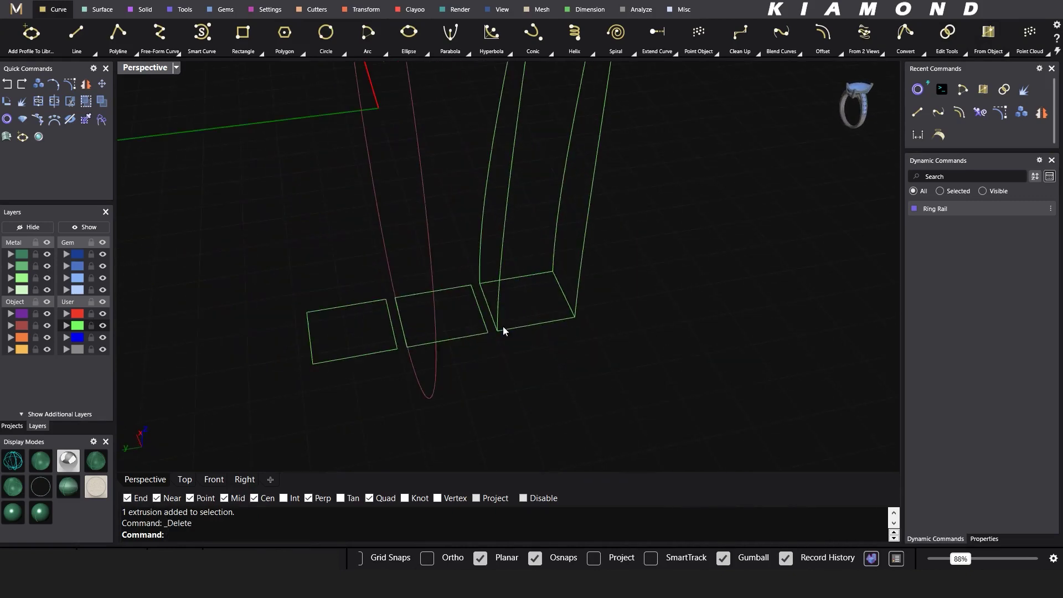
# Step: Sweep the outermost frame's edges along the two outer arched curves as rails, without changing the cross sections
pyautogui.scroll(3, 486, 253)
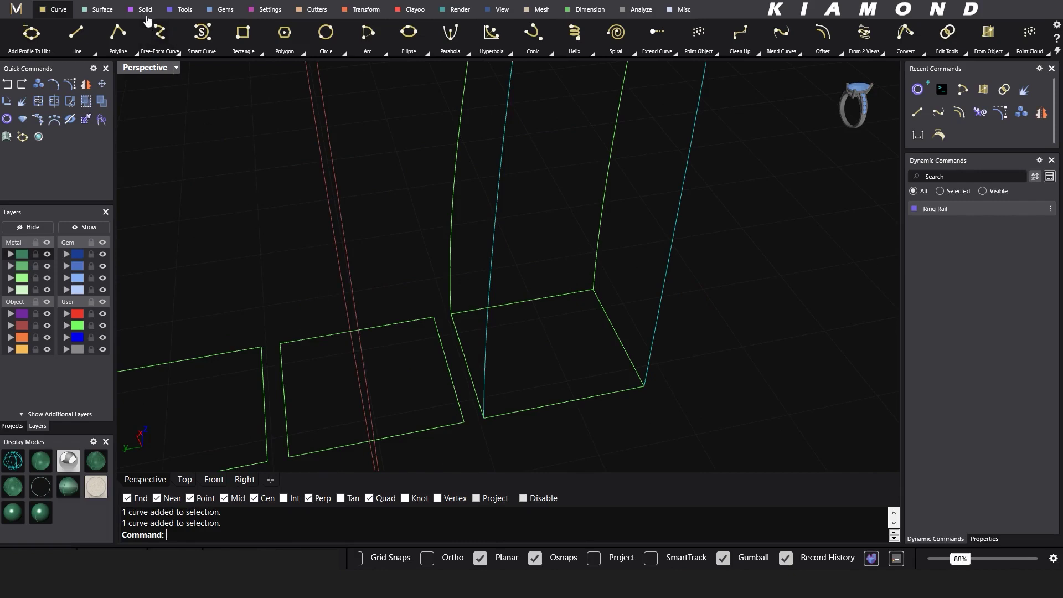
pyautogui.click(98, 11)
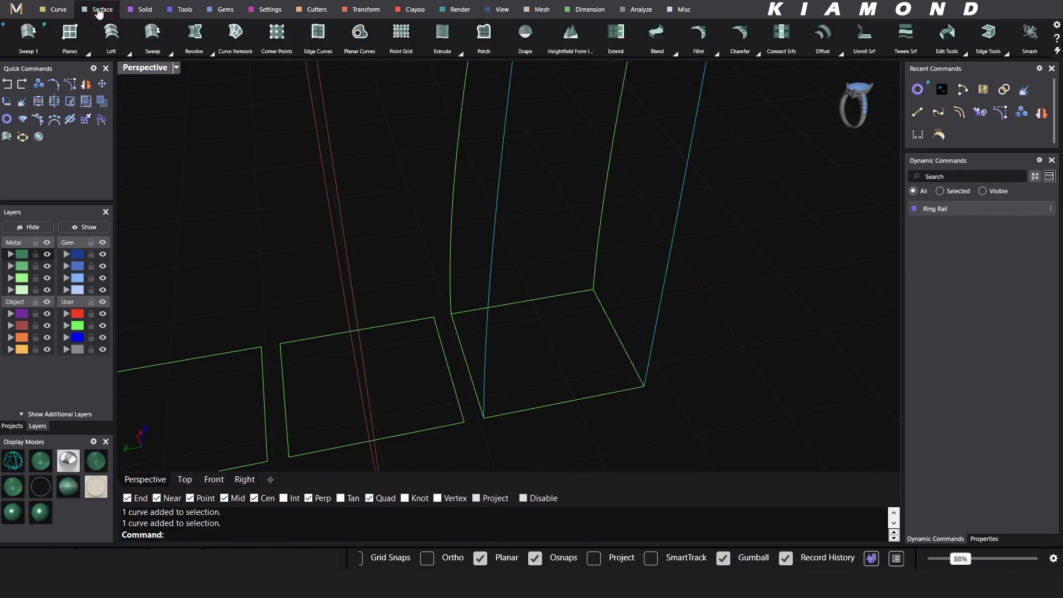
pyautogui.click(170, 56)
pyautogui.click(188, 75)
pyautogui.click(620, 392)
pyautogui.scroll(-7, 573, 344)
pyautogui.moveTo(572, 344); pyautogui.dragTo(391, 320, button='right')
pyautogui.scroll(4, 583, 326)
pyautogui.click(586, 335)
pyautogui.press('Return')
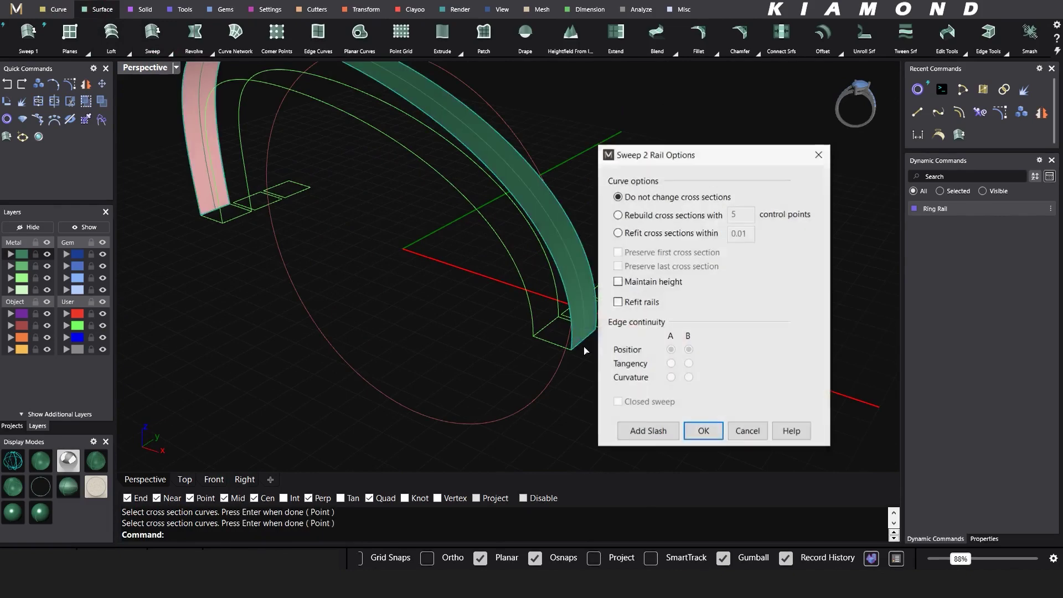
pyautogui.press('Return')
# Step: Sweep the arch's side face away from the other frames, using the arched curve and its adjacent pulled curve as rails
pyautogui.moveTo(574, 368); pyautogui.dragTo(523, 370, button='right')
pyautogui.click(580, 397)
pyautogui.scroll(4, 539, 344)
pyautogui.click(530, 334)
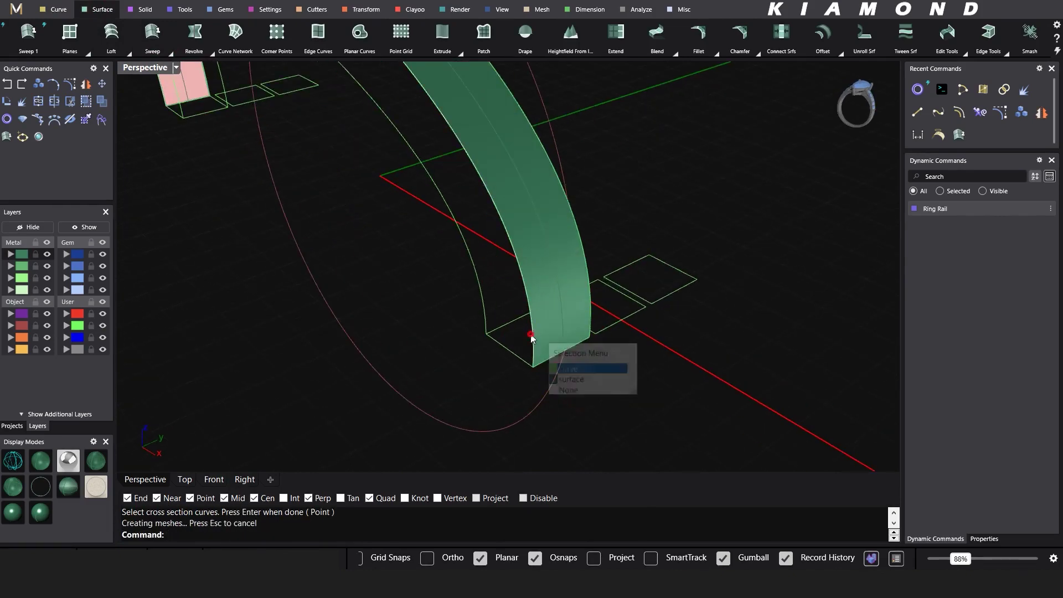
pyautogui.rightClick(531, 333)
pyautogui.rightClick(505, 321)
pyautogui.click(508, 350)
pyautogui.scroll(-5, 522, 352)
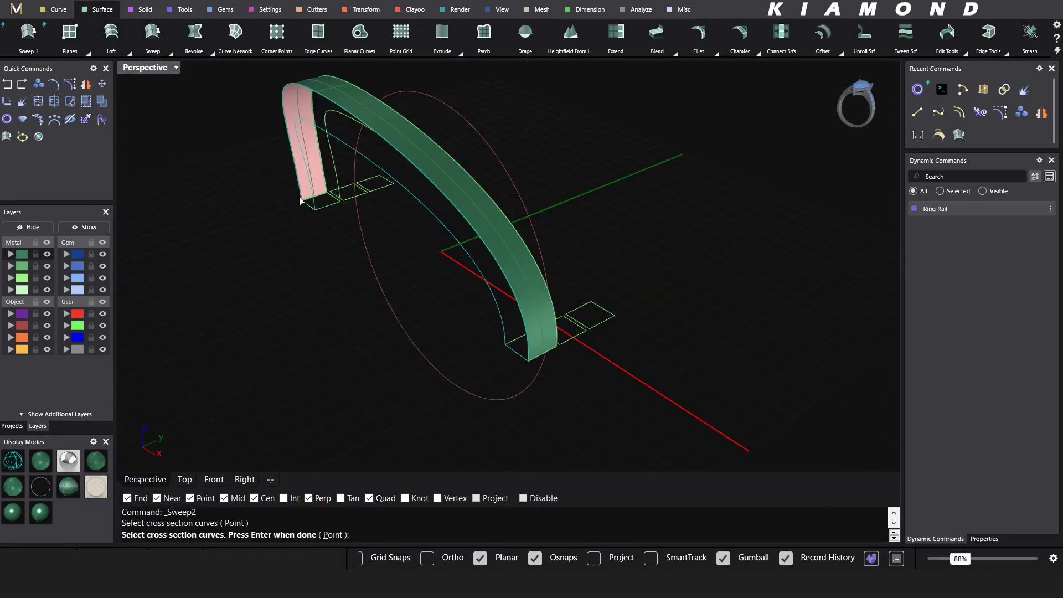
pyautogui.press('Return')
# Step: Sweep the arch's side face next to the middle frame, using the arched curve and its pulled copy as rails
pyautogui.moveTo(491, 303); pyautogui.dragTo(435, 290, button='right')
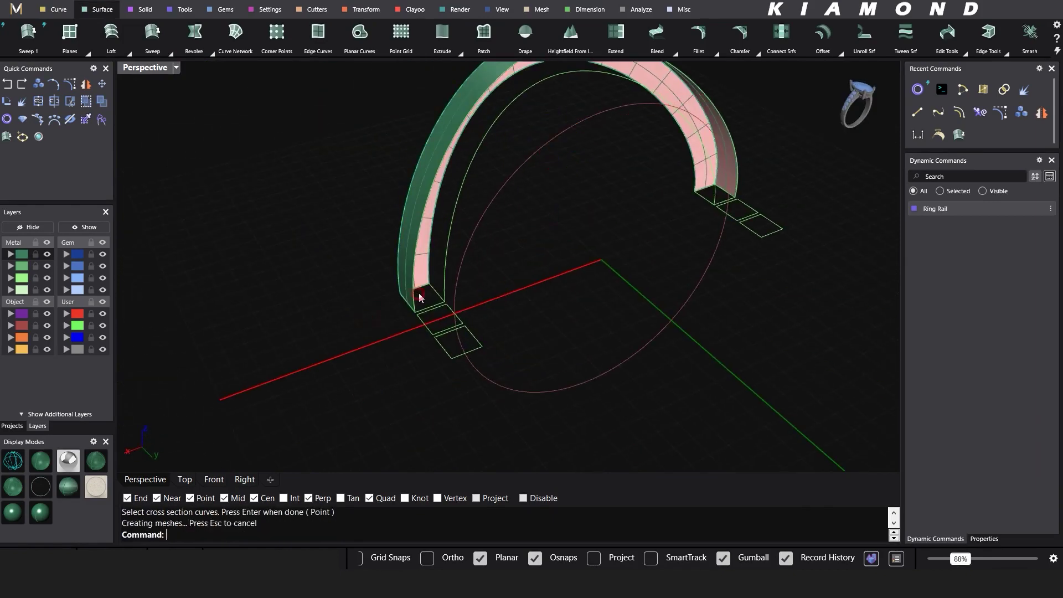
pyautogui.click(419, 292)
pyautogui.click(455, 308)
pyautogui.press('Return')
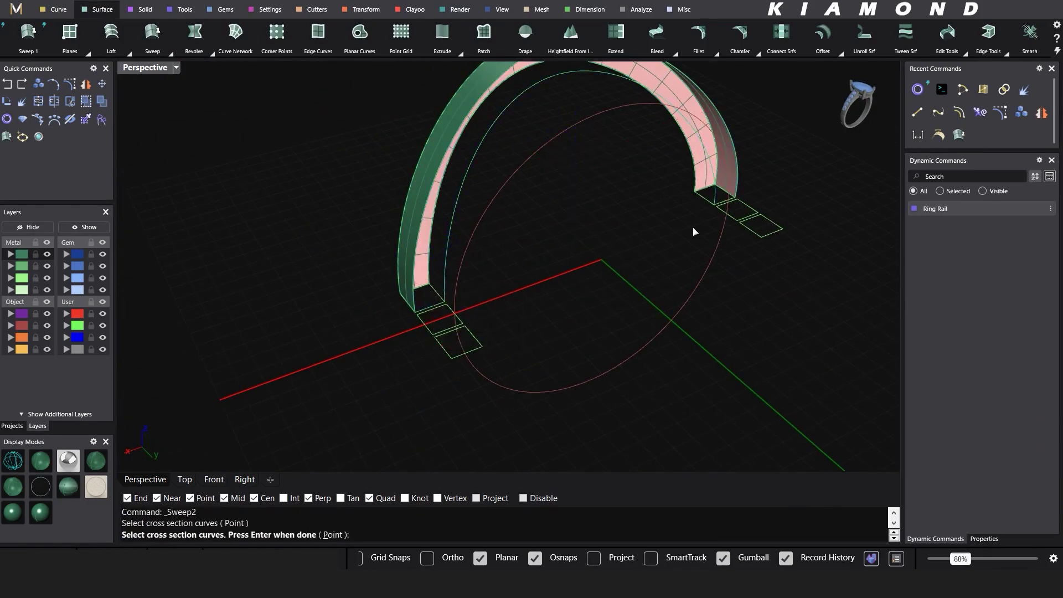
pyautogui.moveTo(693, 231); pyautogui.dragTo(502, 259, button='right')
pyautogui.scroll(8, 502, 258)
pyautogui.click(628, 273)
pyautogui.rightClick(496, 307)
pyautogui.press('Return')
# Step: Sweep the arch's inner finger-side face between the two pulled curves, using the frame edges at both ends as cross sections
pyautogui.moveTo(443, 293); pyautogui.dragTo(482, 270, button='right')
pyautogui.click(482, 270)
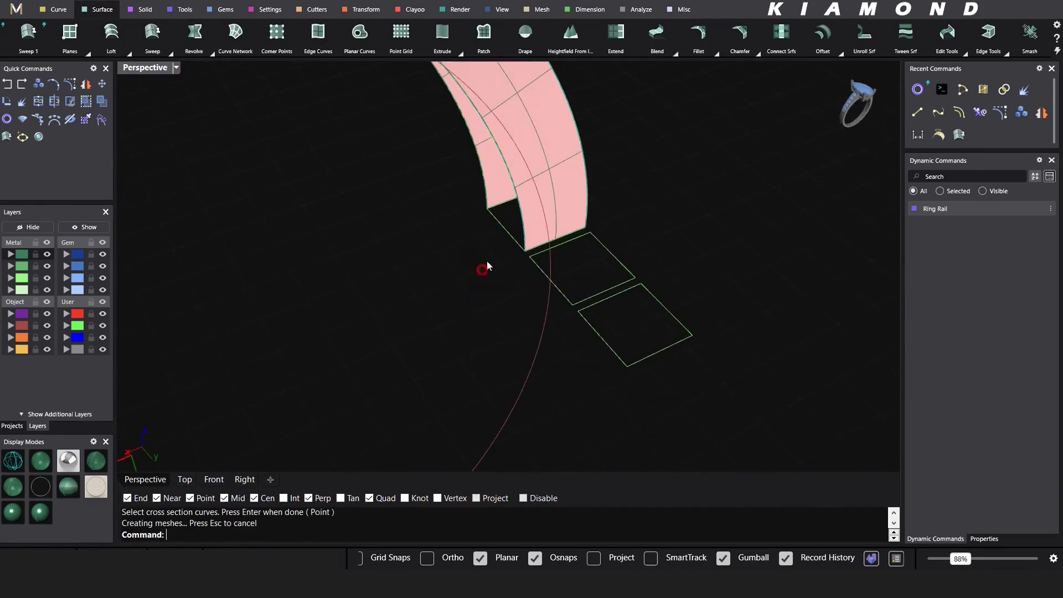
pyautogui.click(523, 219)
pyautogui.click(524, 220)
pyautogui.keyDown('shift'); pyautogui.click(486, 187); pyautogui.keyUp('shift')
pyautogui.keyDown('shift'); pyautogui.click(486, 187); pyautogui.keyUp('shift')
pyautogui.press('Return')
pyautogui.click(506, 229)
pyautogui.scroll(-6, 679, 227)
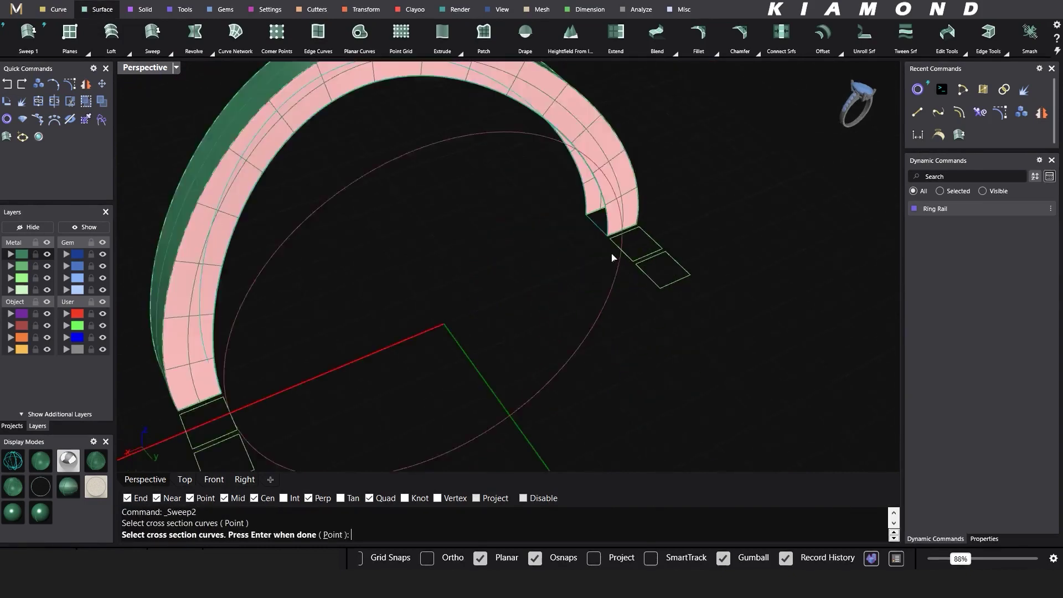
pyautogui.moveTo(612, 258); pyautogui.dragTo(355, 216, button='right')
pyautogui.scroll(4, 325, 138)
pyautogui.click(325, 138)
pyautogui.rightClick(388, 248)
pyautogui.scroll(-6, 390, 252)
pyautogui.press('Return')
pyautogui.click(590, 206)
# Step: Join the four swept surfaces of the arch into one body
pyautogui.scroll(3, 544, 172)
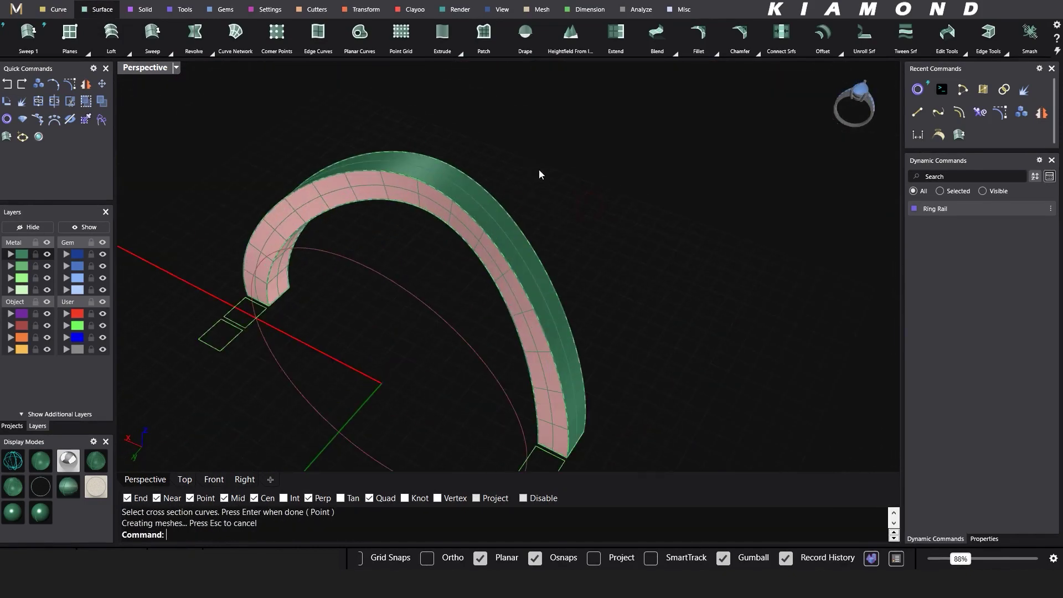
pyautogui.moveTo(530, 163); pyautogui.dragTo(437, 222)
pyautogui.click(40, 102)
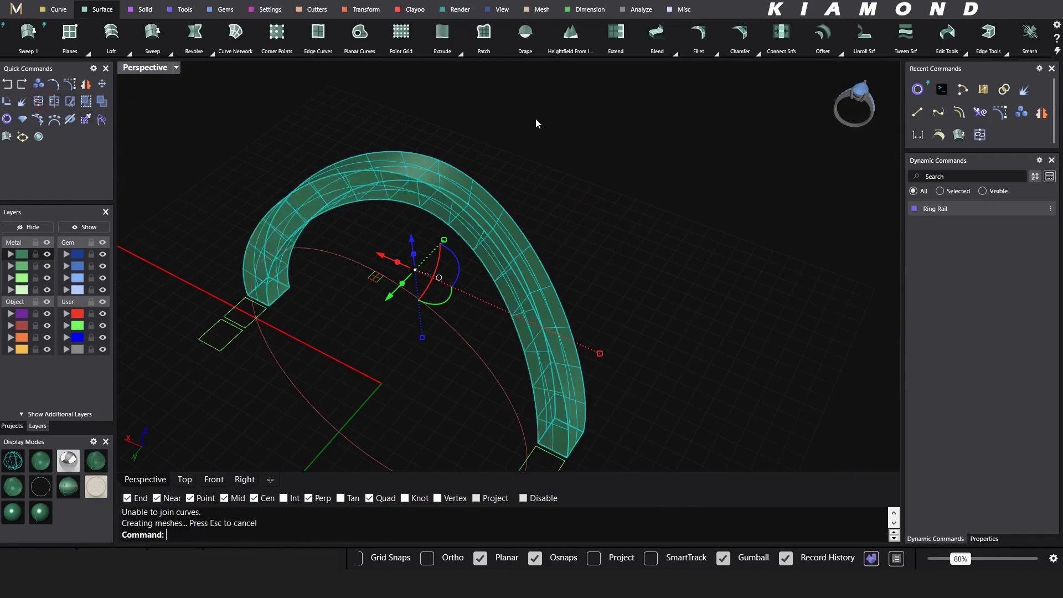
# Step: Extract the lengthwise centre isocurve of the arch's outer face onto the red user layer
pyautogui.moveTo(536, 119); pyautogui.dragTo(516, 281, button='right')
pyautogui.scroll(4, 516, 281)
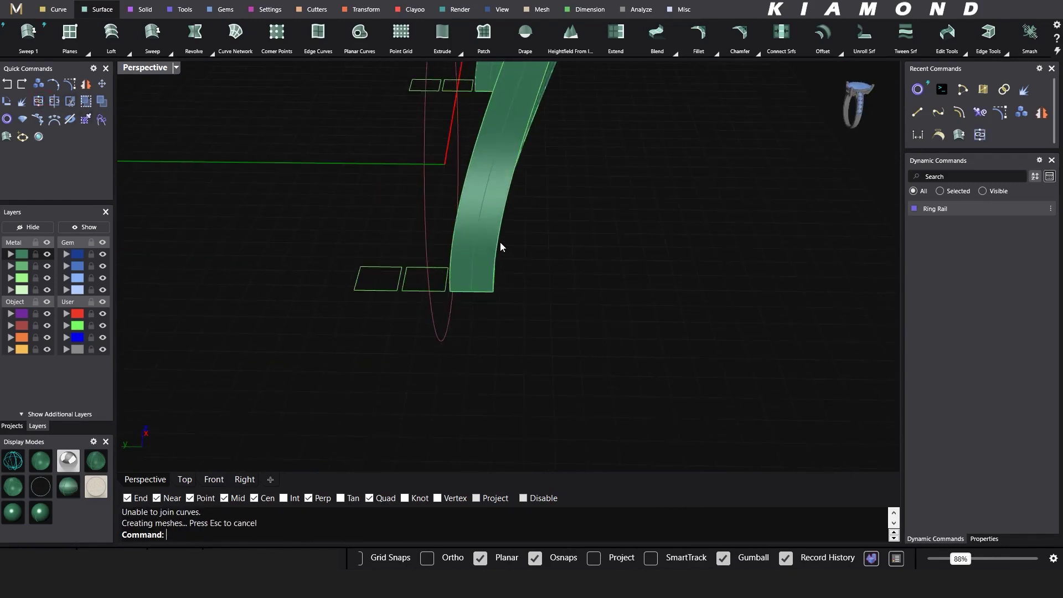
pyautogui.click(59, 10)
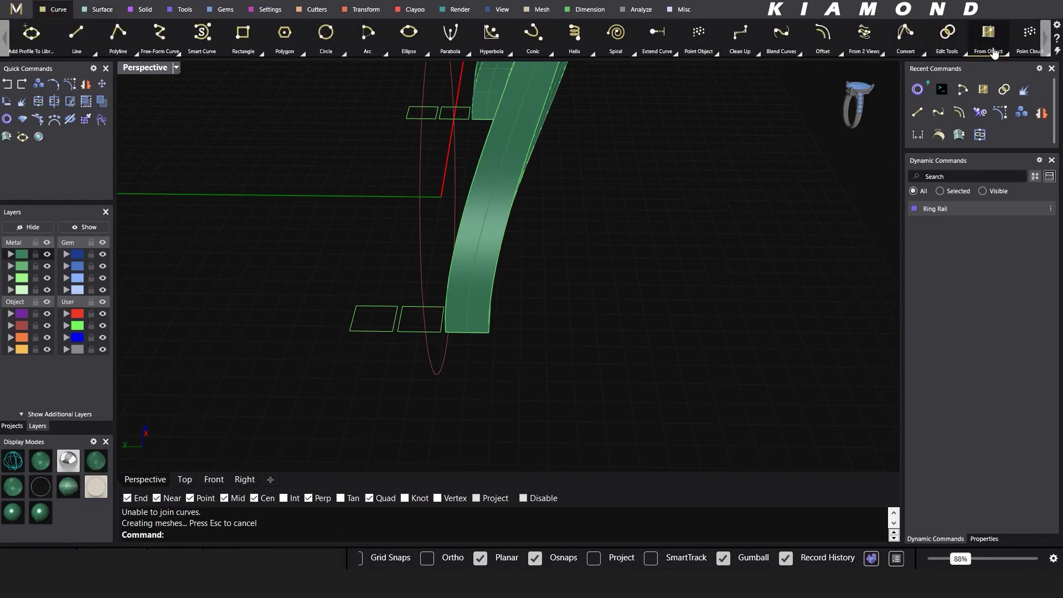
pyautogui.click(1005, 54)
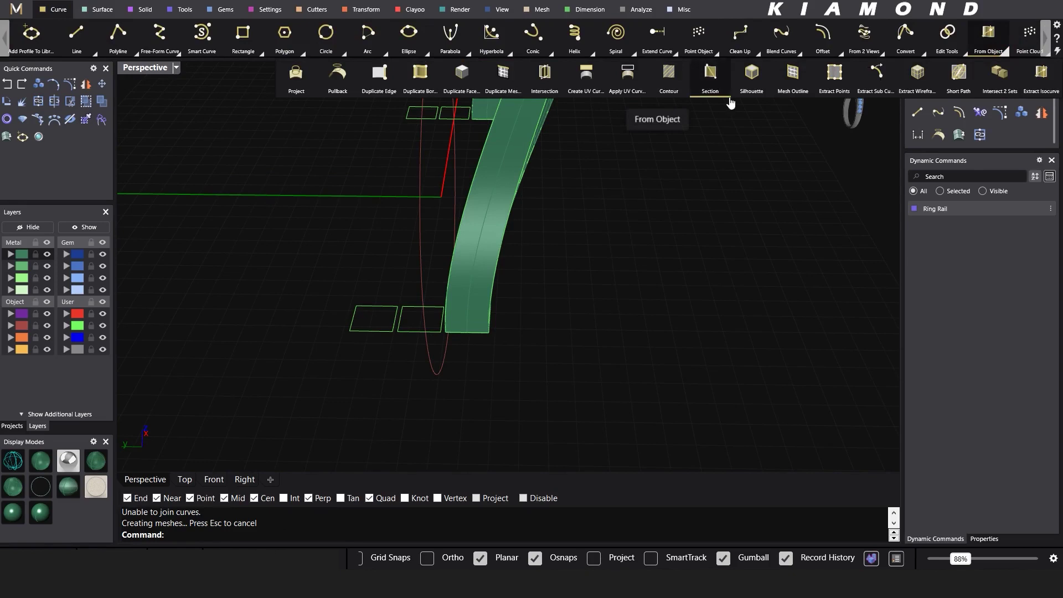
pyautogui.click(1035, 72)
pyautogui.click(446, 309)
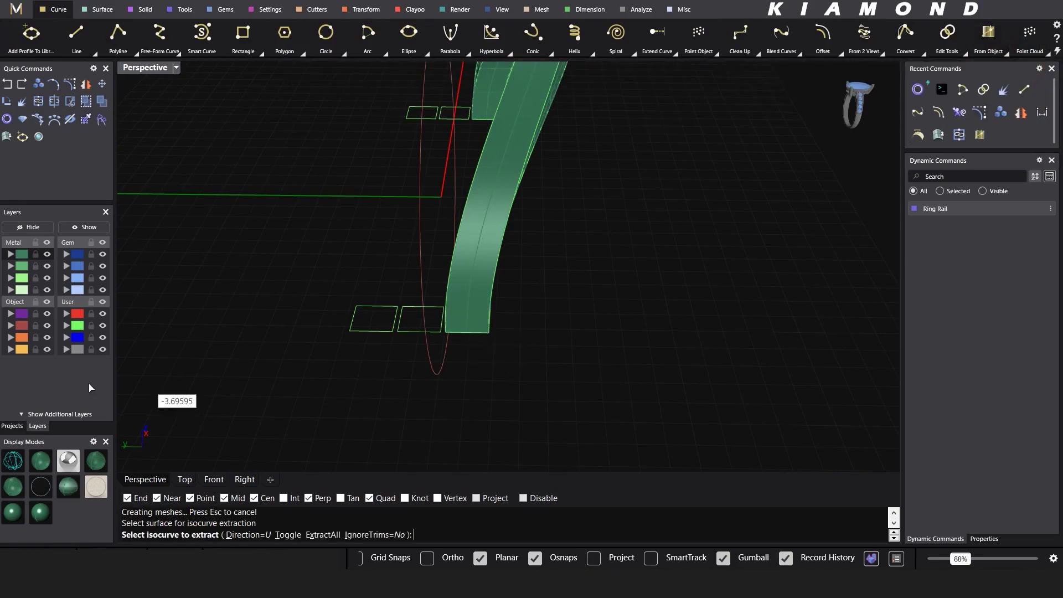
pyautogui.click(469, 328)
pyautogui.press('Return')
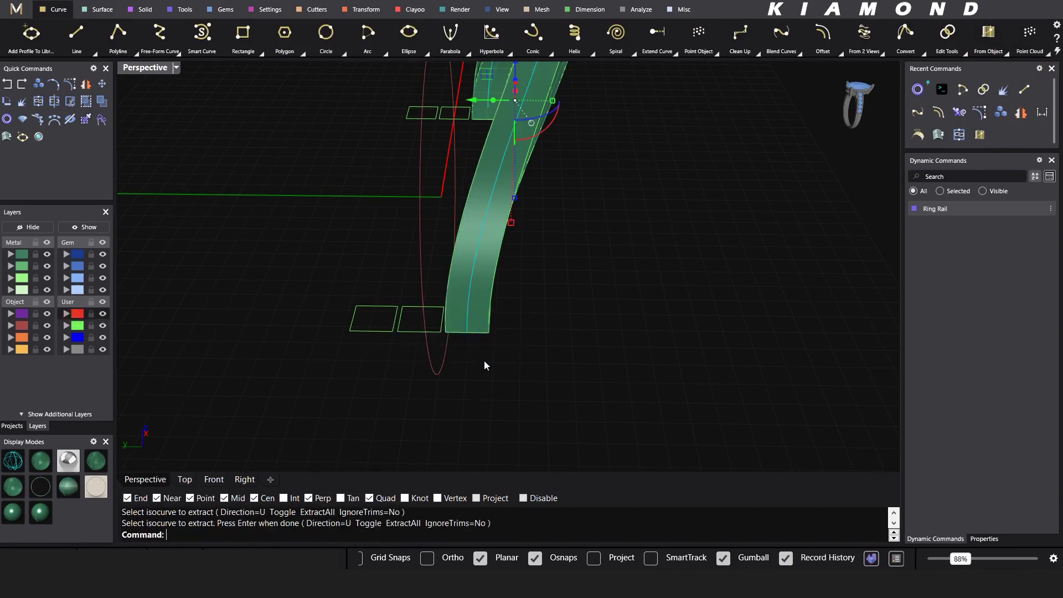
# Step: Place gems along the extracted isocurve with Gems On Curve, using the arch as the target object
pyautogui.rightClick(476, 314)
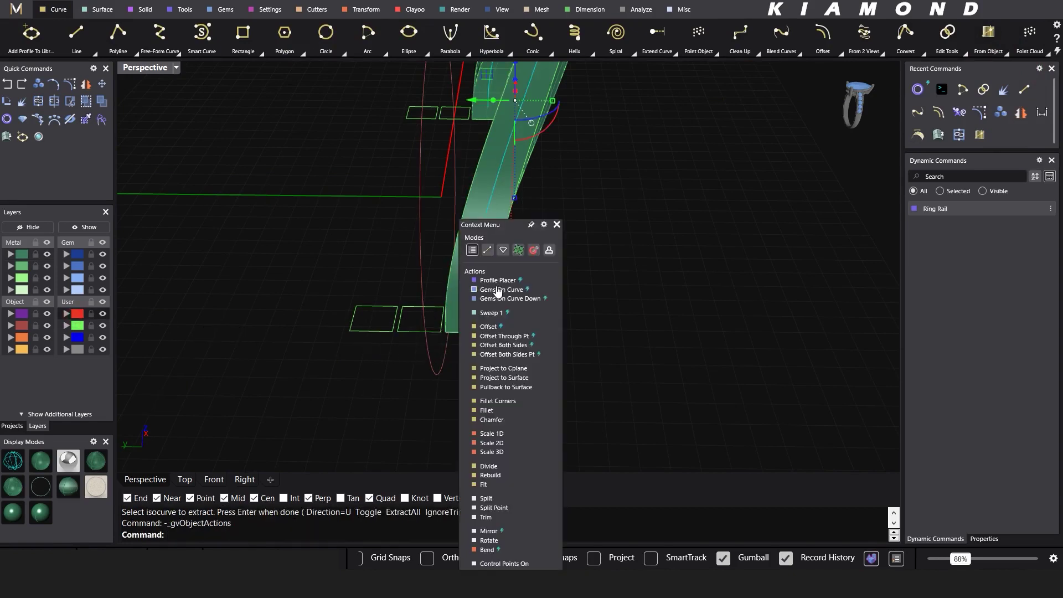
pyautogui.click(498, 290)
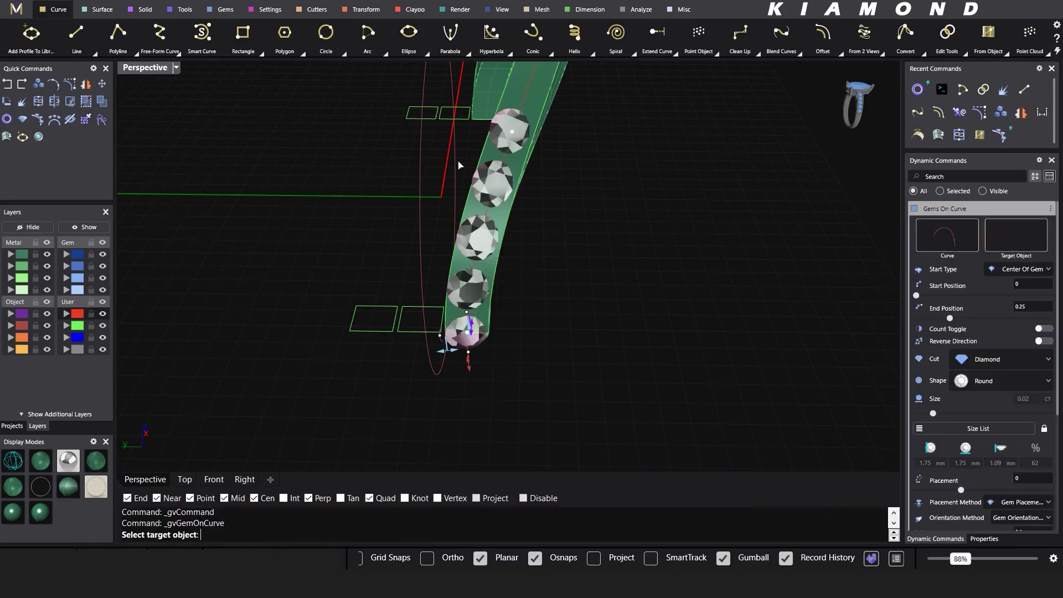
pyautogui.click(529, 119)
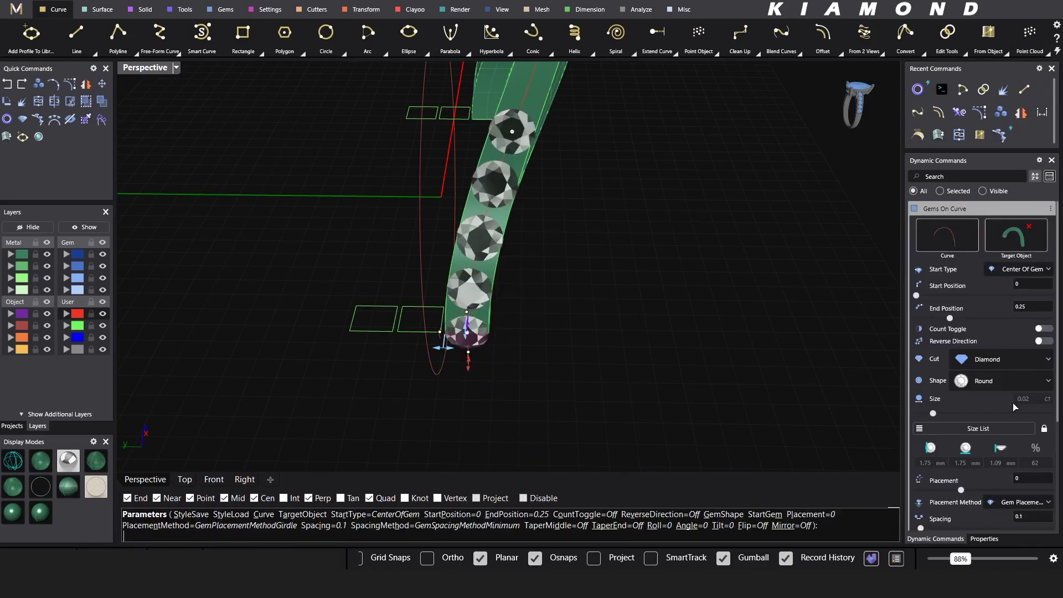
# Step: Set the round diamonds on the curve to the 1.50 mm size from the size list
pyautogui.click(974, 428)
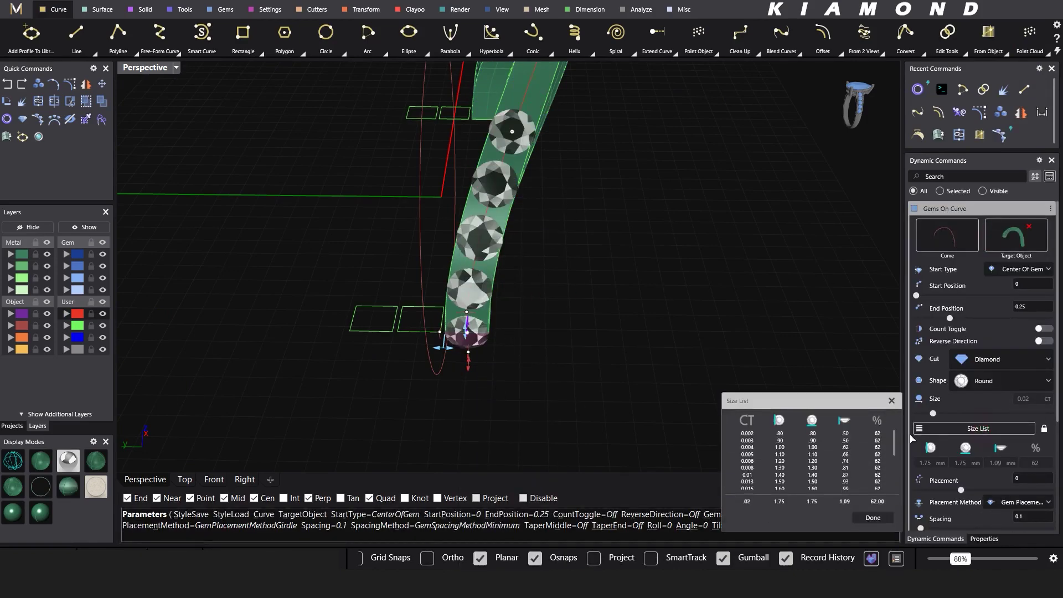
pyautogui.click(817, 484)
pyautogui.click(880, 516)
# Step: Move the start of the gem row up from the arch's end to a start position of about 0.044
pyautogui.scroll(3, 480, 344)
pyautogui.moveTo(574, 335); pyautogui.dragTo(547, 297, button='right')
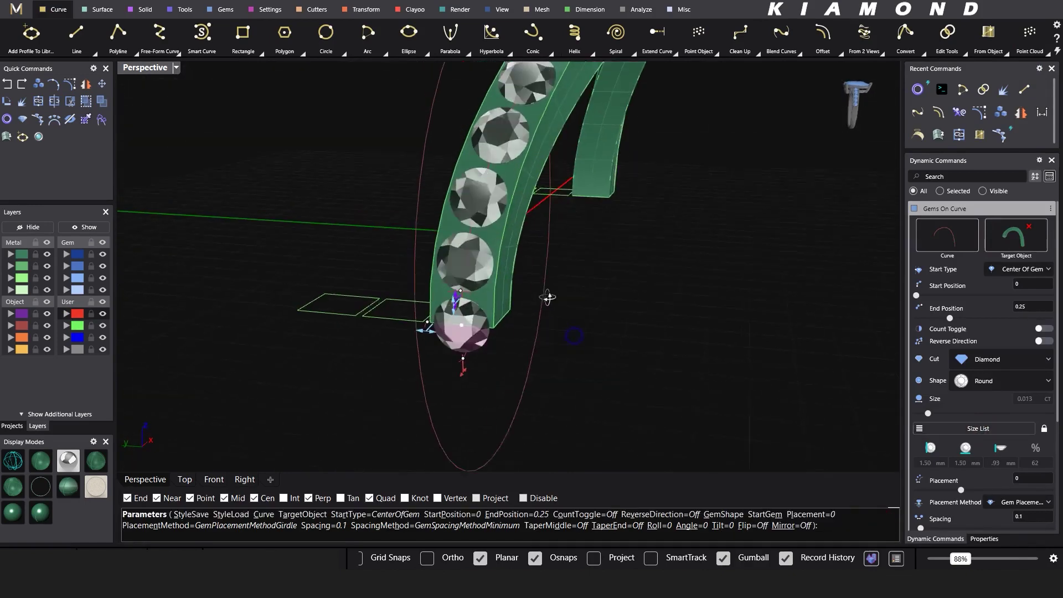
pyautogui.moveTo(454, 323); pyautogui.dragTo(459, 256)
pyautogui.scroll(-4, 725, 268)
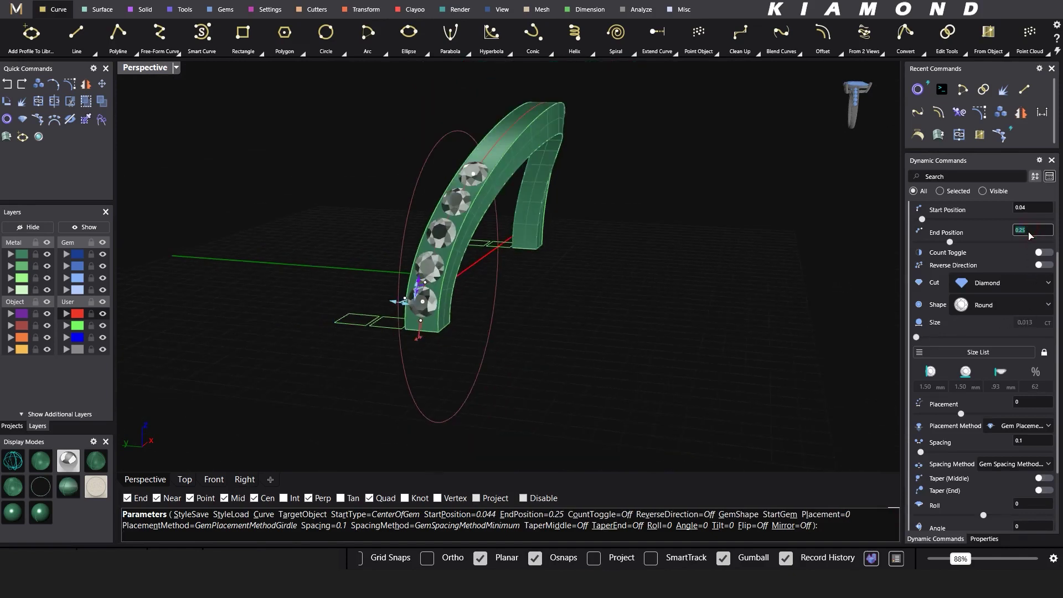
# Step: Set the gem row's end position to 0.96 and accept the gem placement
pyautogui.press('Return')
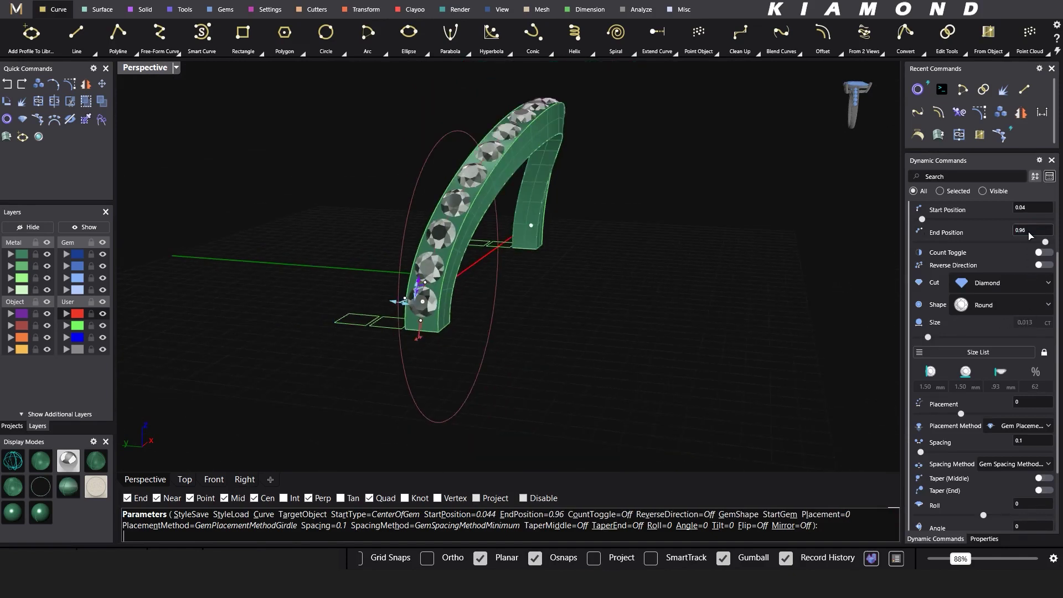
pyautogui.scroll(-4, 696, 206)
pyautogui.moveTo(694, 206); pyautogui.dragTo(423, 237, button='right')
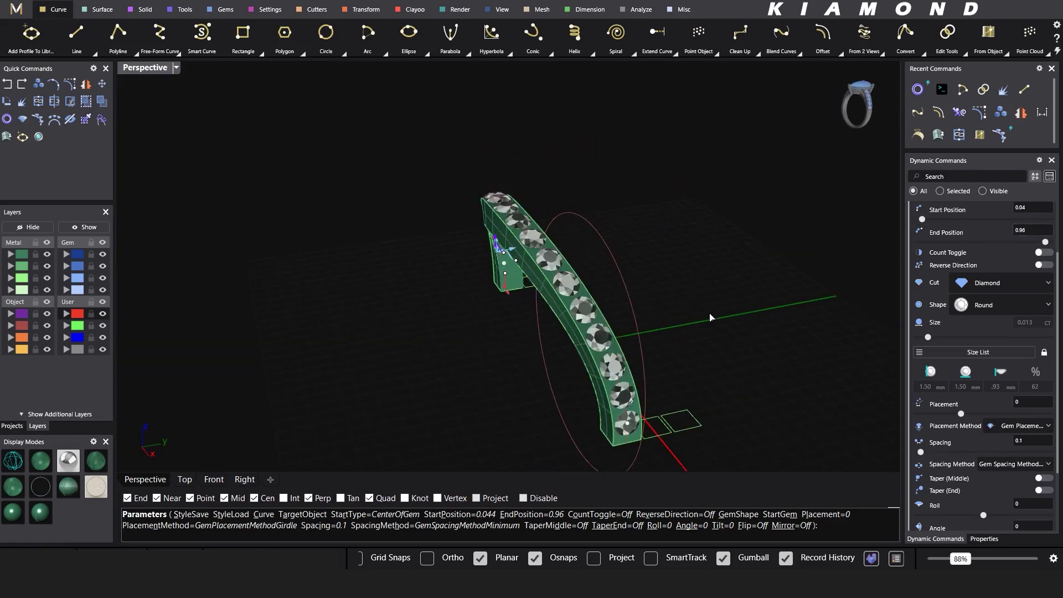
pyautogui.rightClick(710, 316)
# Step: Select the row of round diamonds and add prongs between them with Prong Placer
pyautogui.moveTo(491, 293); pyautogui.dragTo(541, 301, button='right')
pyautogui.scroll(4, 531, 315)
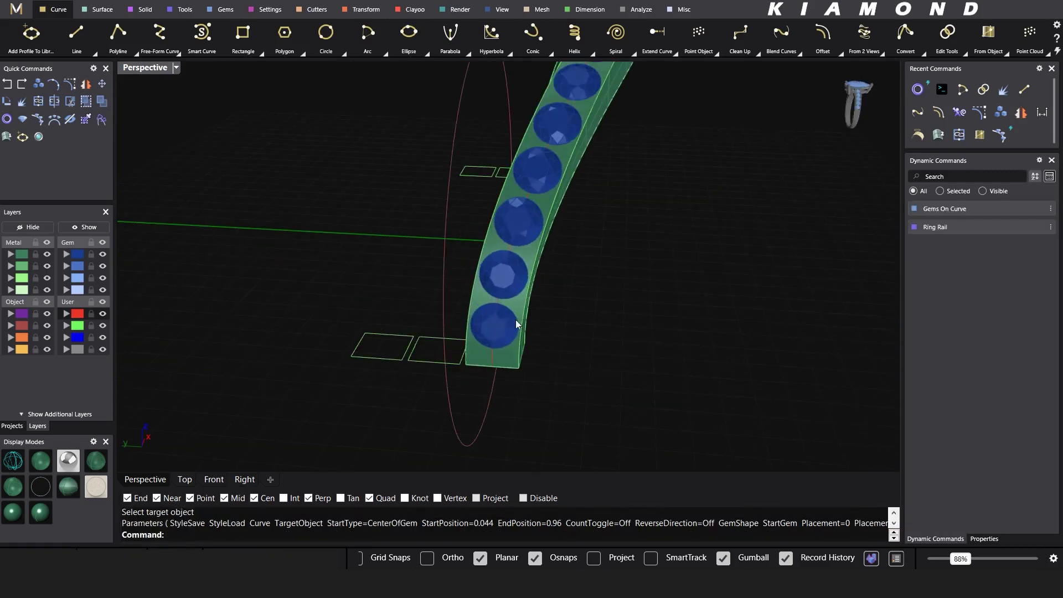
pyautogui.click(499, 331)
pyautogui.click(532, 371)
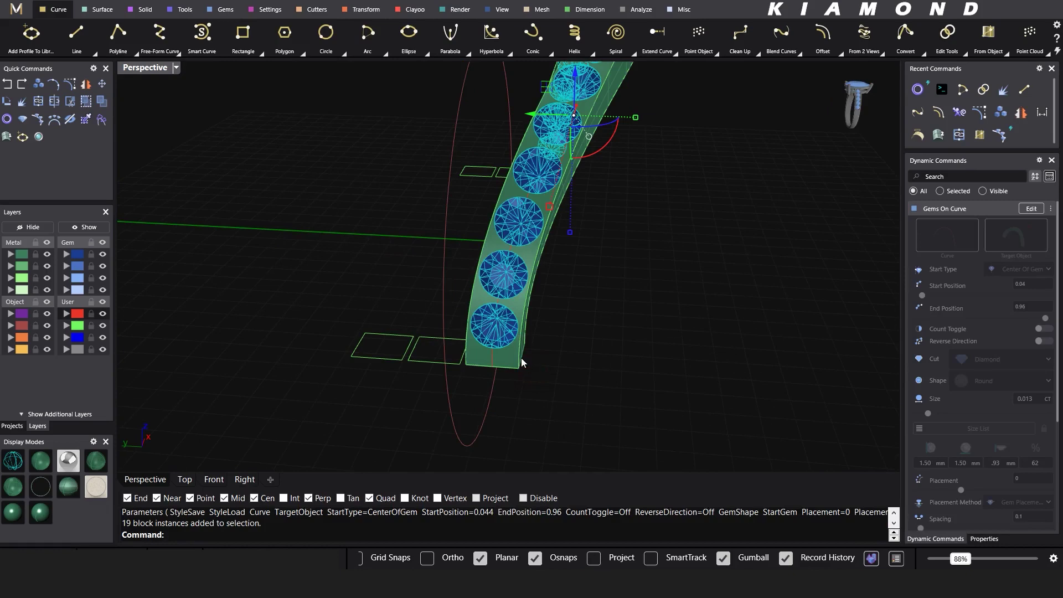
pyautogui.rightClick(520, 357)
pyautogui.click(529, 338)
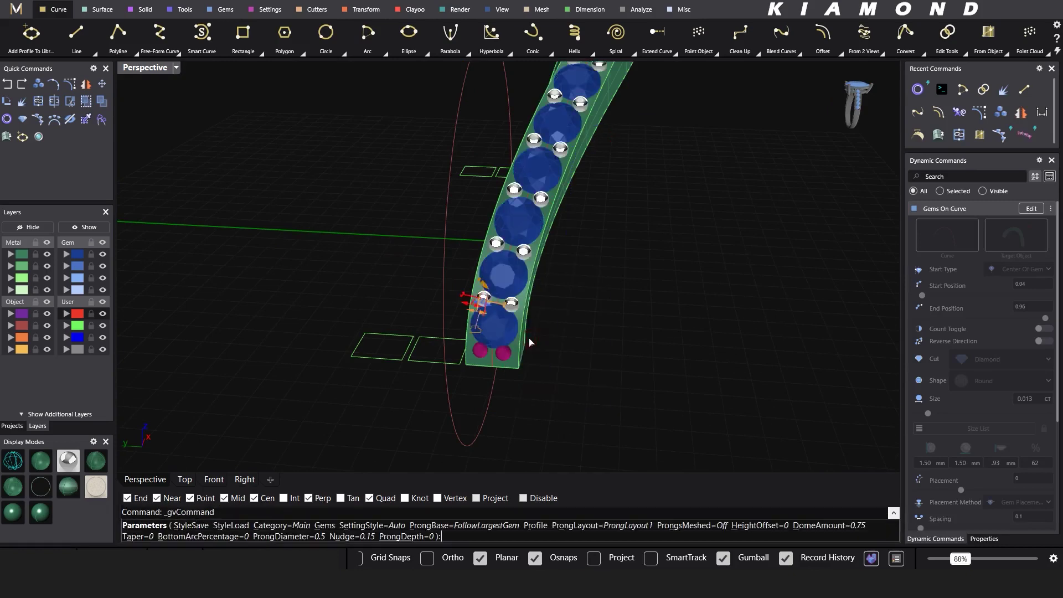
# Step: Set the prongs' height offset to 0.15 and dome amount to 0.7, and accept the placement
pyautogui.scroll(-3, 520, 352)
pyautogui.moveTo(520, 352); pyautogui.dragTo(470, 299, button='right')
pyautogui.scroll(6, 548, 243)
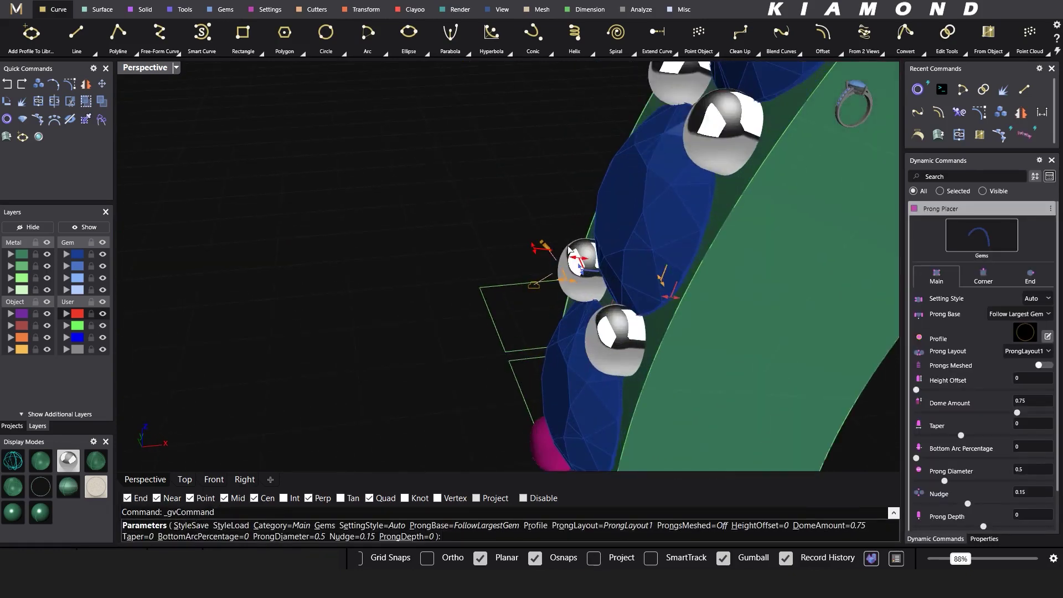
pyautogui.moveTo(570, 260); pyautogui.dragTo(543, 282)
pyautogui.scroll(-5, 449, 313)
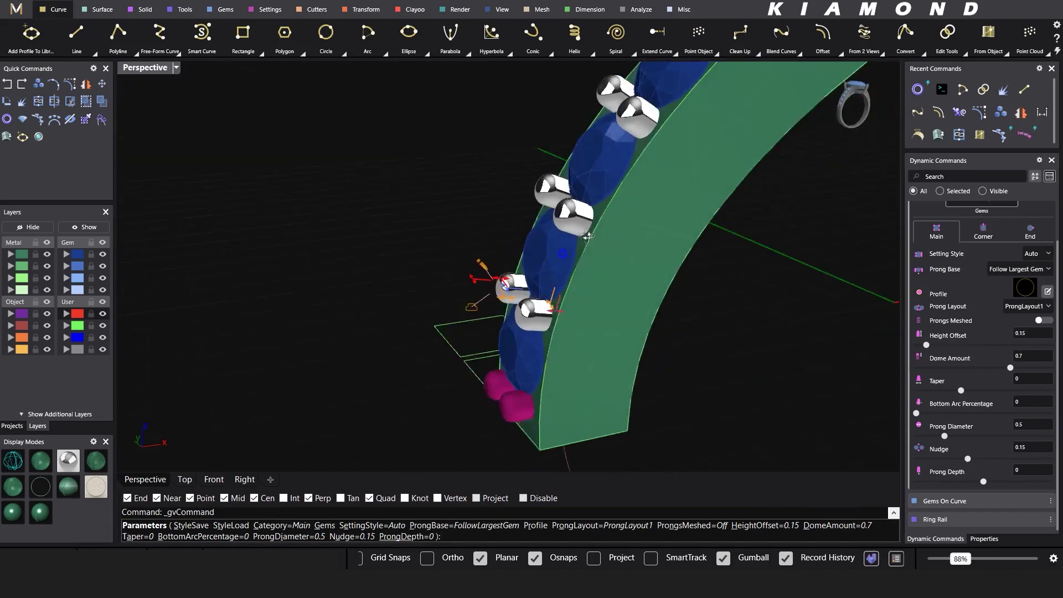
pyautogui.moveTo(460, 305); pyautogui.dragTo(587, 314, button='right')
pyautogui.scroll(-2, 587, 313)
pyautogui.keyDown('shift'); pyautogui.moveTo(668, 186); pyautogui.dragTo(659, 271, button='right'); pyautogui.keyUp('shift')
pyautogui.rightClick(680, 283)
# Step: Reopen the prongs for editing, shorten their inner ends in wireframe display, accept the change and restore the shaded display
pyautogui.scroll(6, 541, 368)
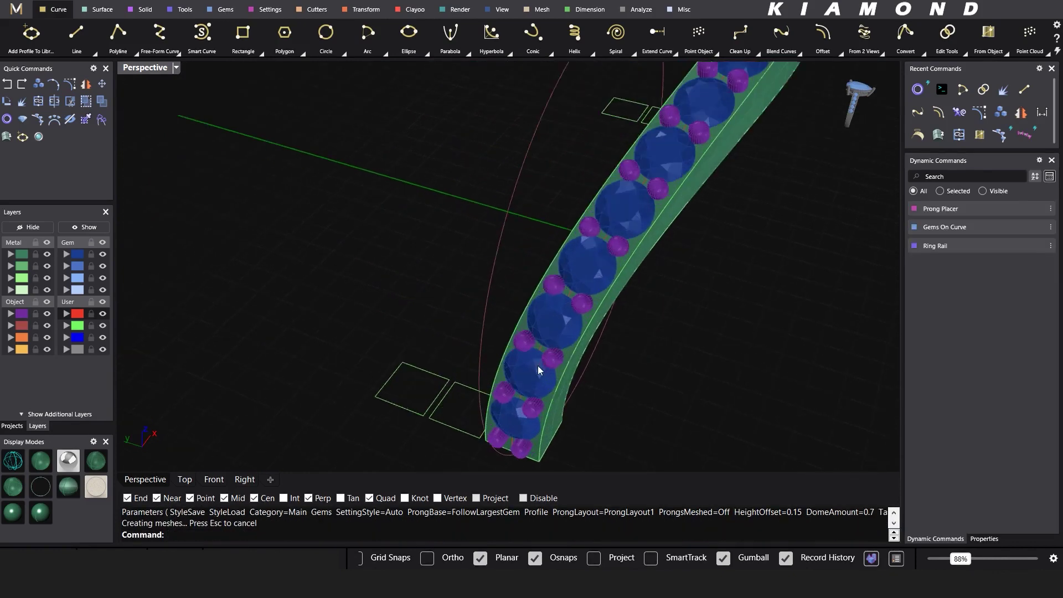
pyautogui.doubleClick(540, 363)
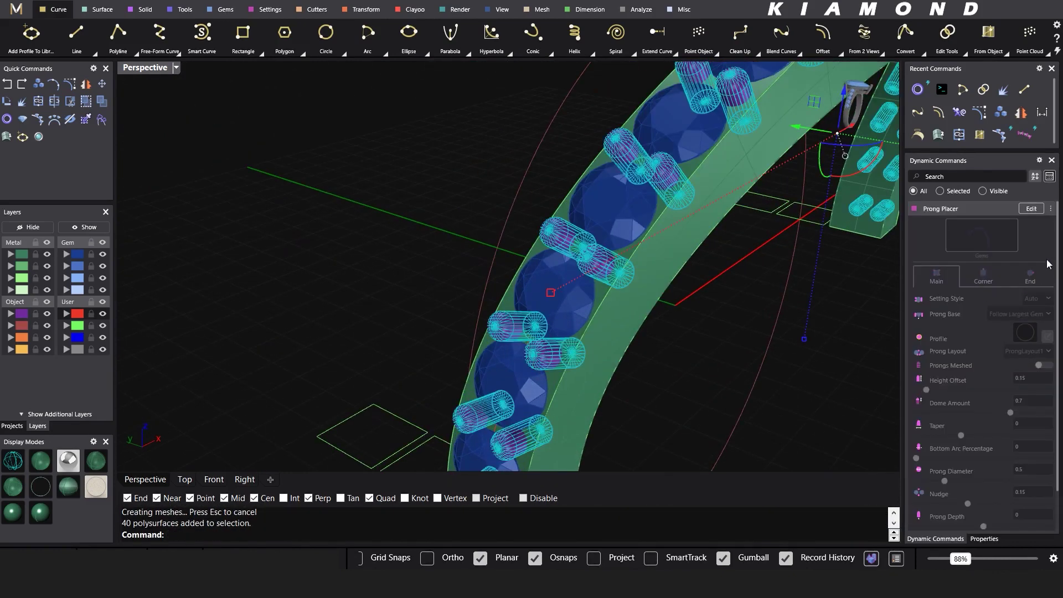
pyautogui.moveTo(619, 381); pyautogui.dragTo(528, 380, button='right')
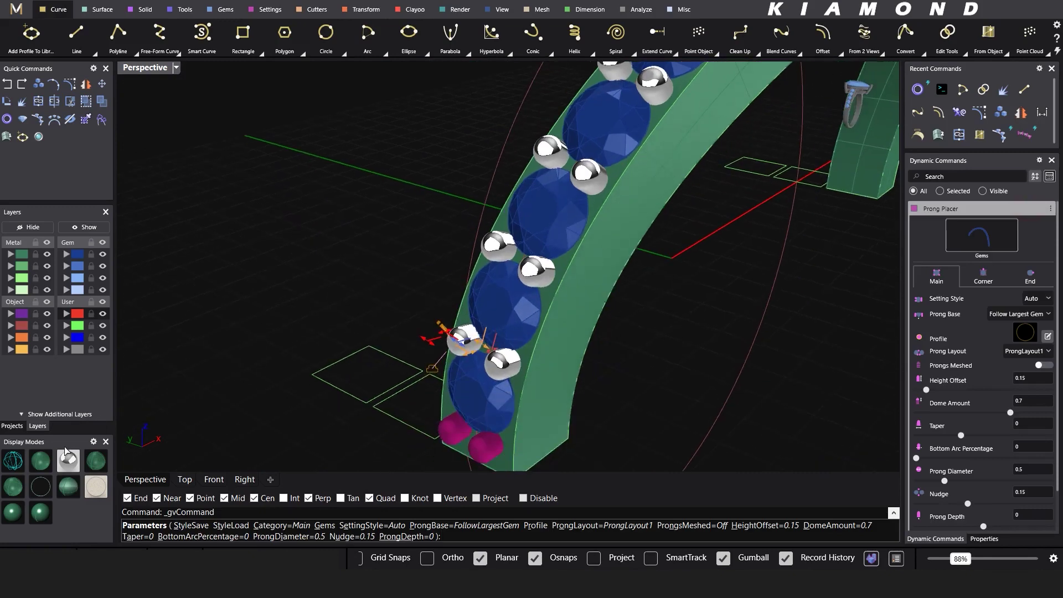
pyautogui.click(20, 465)
pyautogui.moveTo(399, 382); pyautogui.dragTo(654, 379, button='right')
pyautogui.keyDown('shift'); pyautogui.moveTo(490, 432); pyautogui.dragTo(503, 372, button='right'); pyautogui.keyUp('shift')
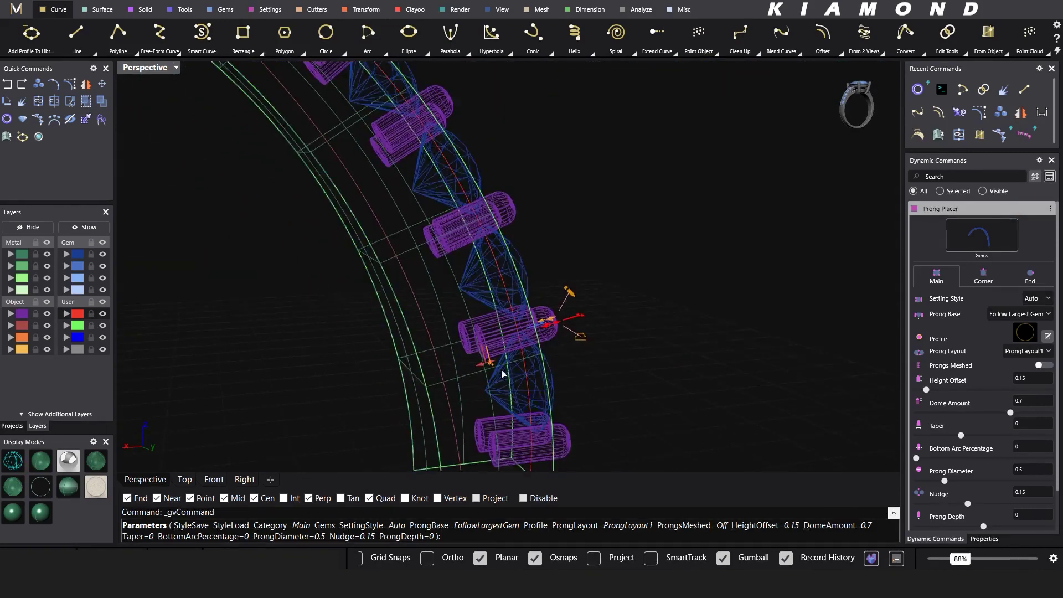
pyautogui.scroll(4, 503, 373)
pyautogui.moveTo(476, 347); pyautogui.dragTo(528, 334)
pyautogui.rightClick(630, 312)
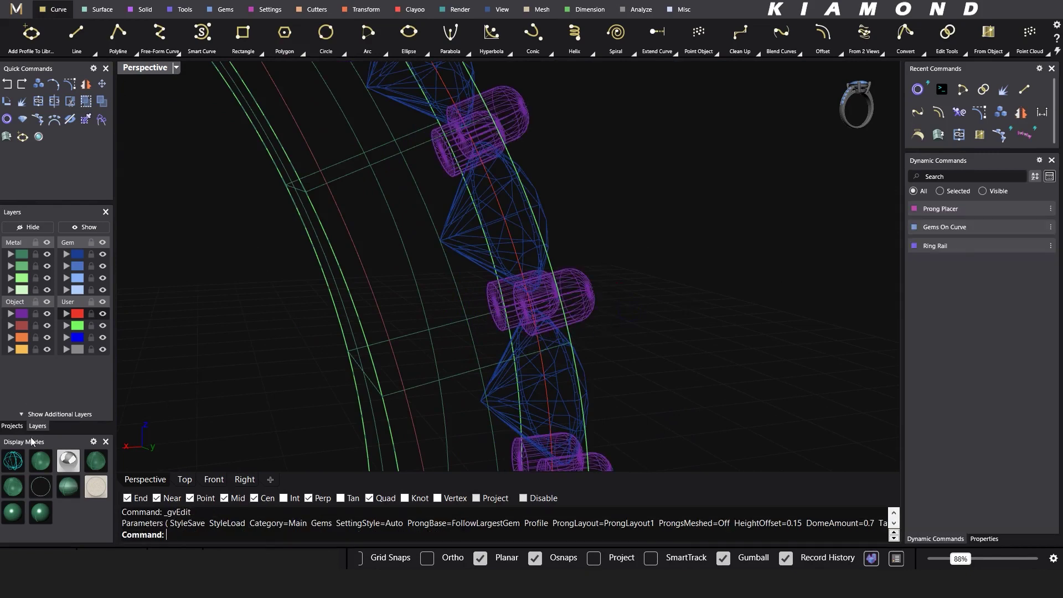
pyautogui.click(42, 463)
# Step: Mirror a copy of the bare arch band to the opposite side of the ring, across the X axis
pyautogui.scroll(-5, 591, 239)
pyautogui.moveTo(603, 240); pyautogui.dragTo(396, 256, button='right')
pyautogui.scroll(-3, 397, 249)
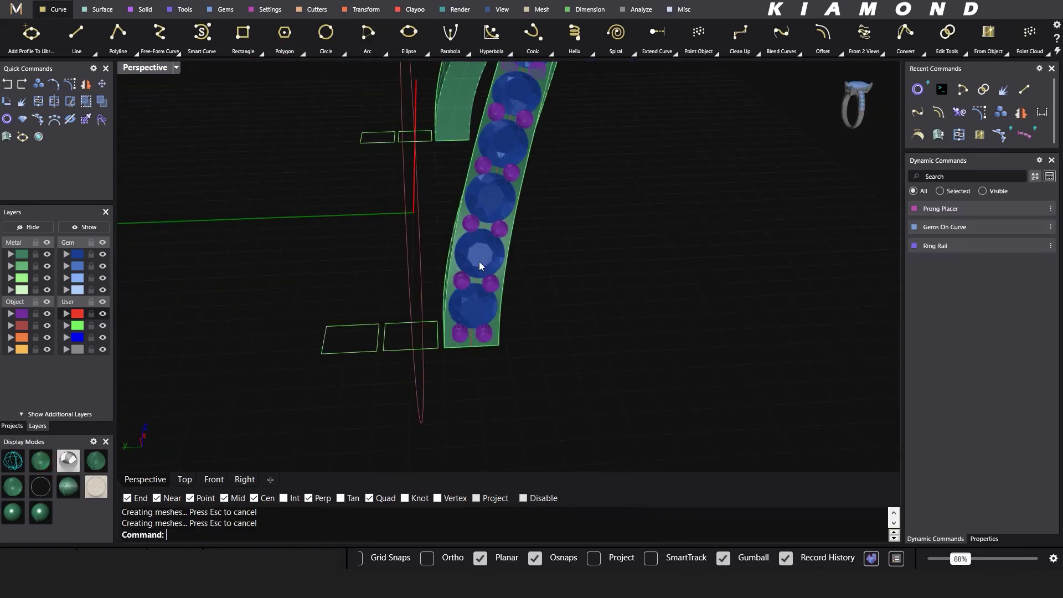
pyautogui.moveTo(480, 217); pyautogui.dragTo(492, 319, button='right')
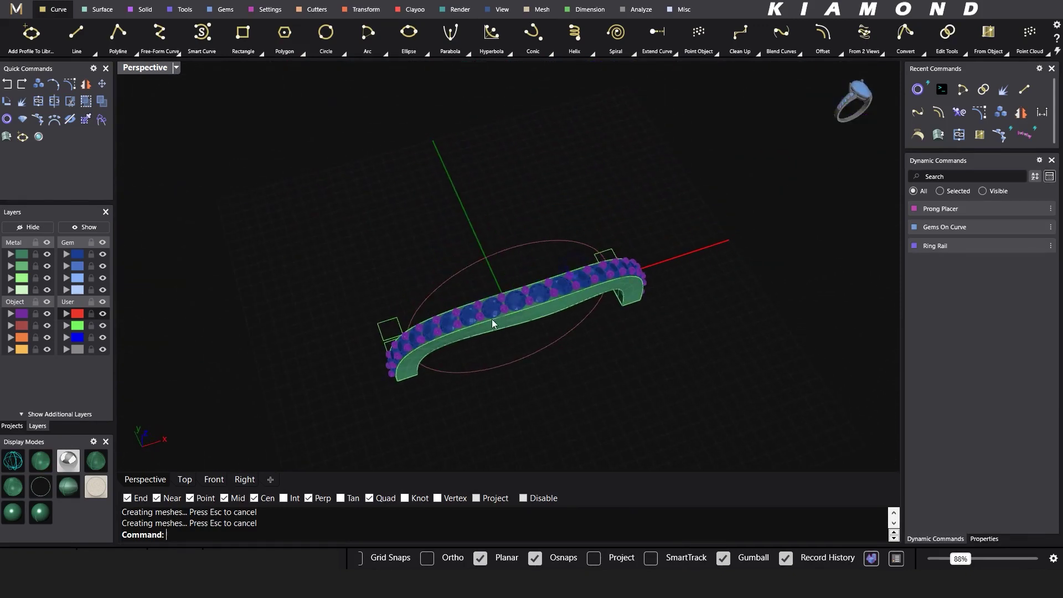
pyautogui.moveTo(539, 266); pyautogui.dragTo(498, 289, button='right')
pyautogui.scroll(4, 497, 303)
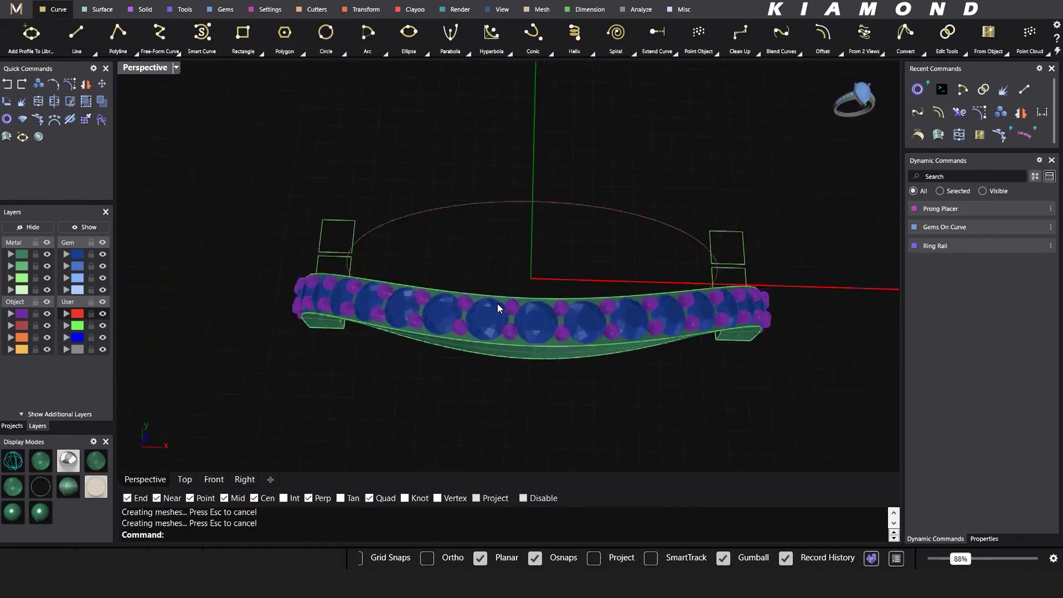
pyautogui.click(538, 373)
pyautogui.click(585, 419)
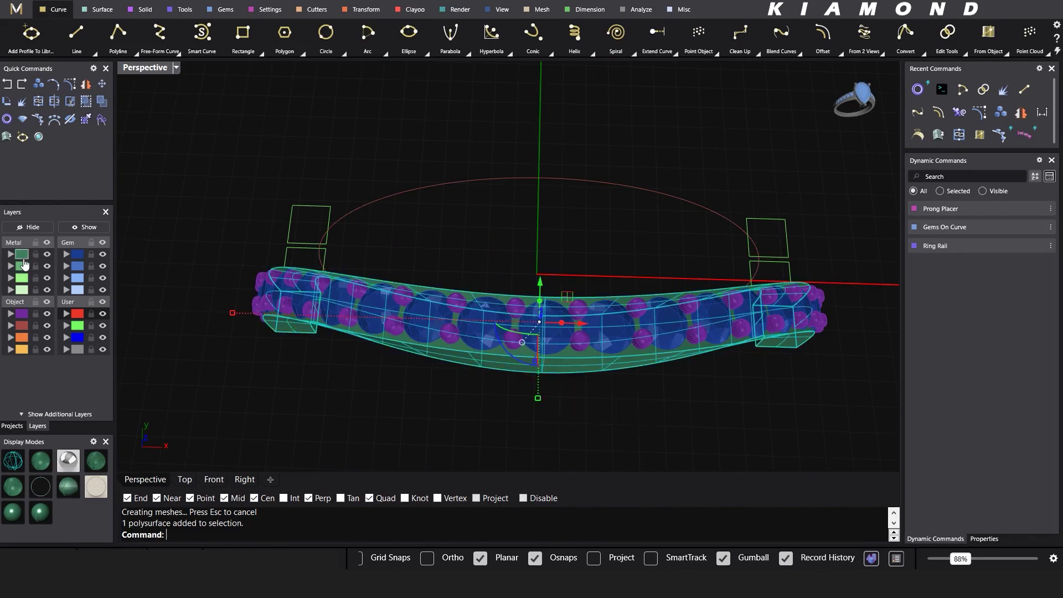
pyautogui.click(84, 85)
pyautogui.scroll(-2, 386, 183)
pyautogui.click(418, 185)
pyautogui.keyDown('shift'); pyautogui.click(192, 199); pyautogui.keyUp('shift')
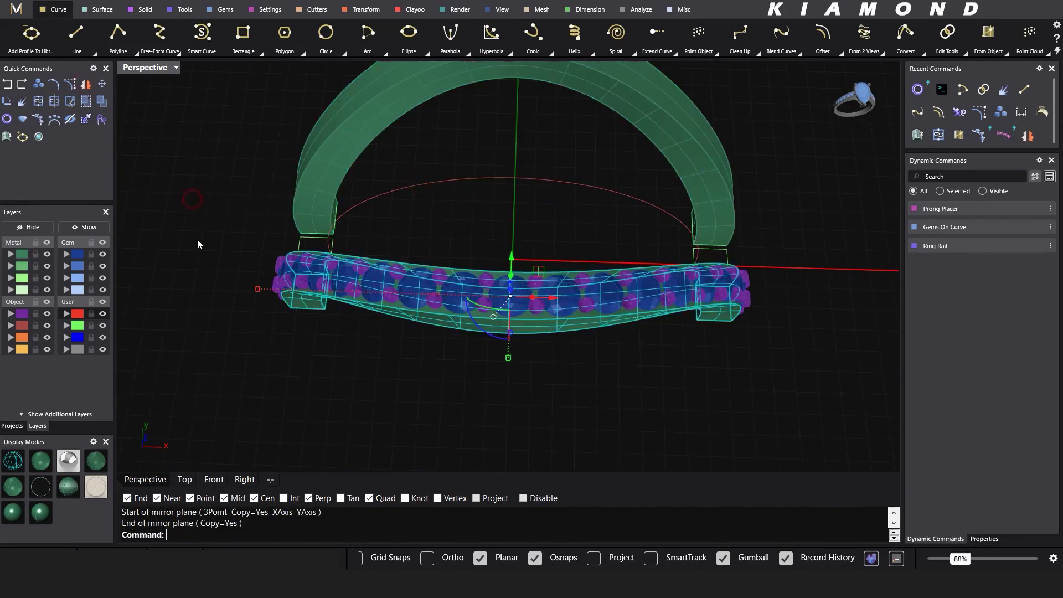
pyautogui.press('Escape')
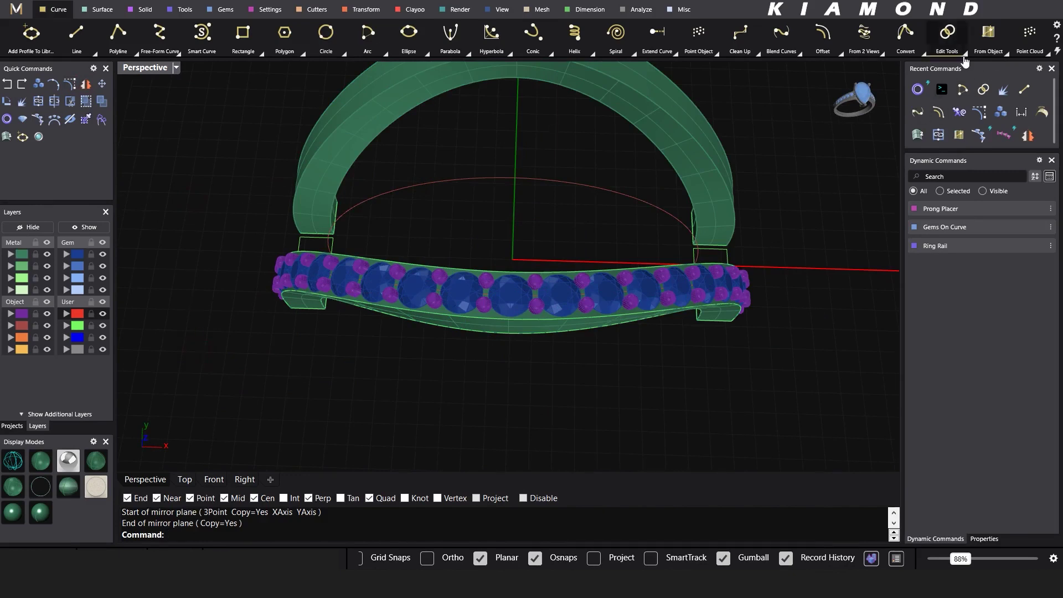
# Step: Try to duplicate the border of the mirrored arch
pyautogui.click(964, 54)
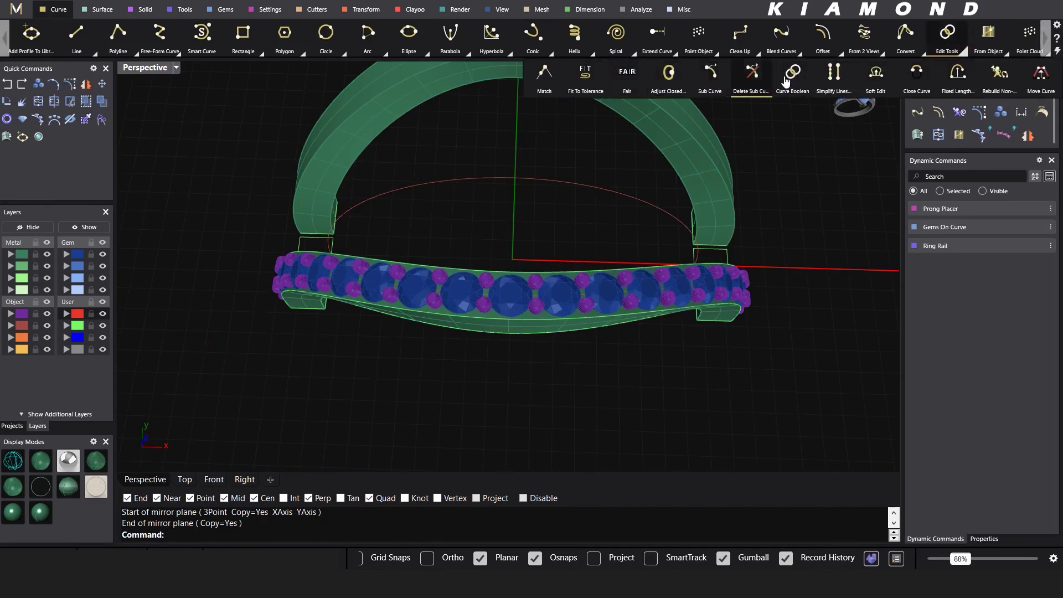
pyautogui.click(1006, 54)
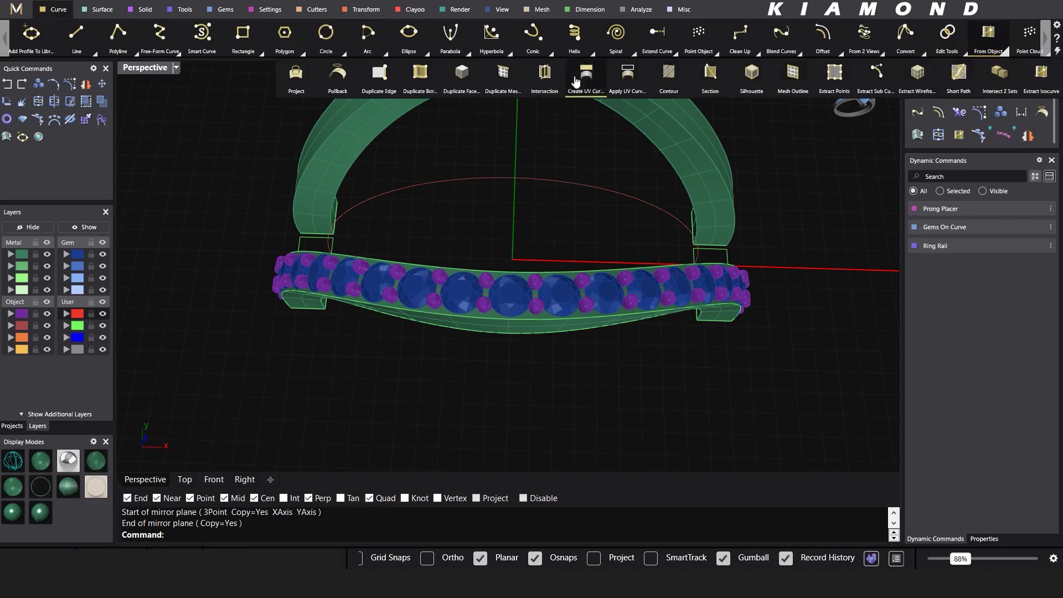
pyautogui.click(421, 79)
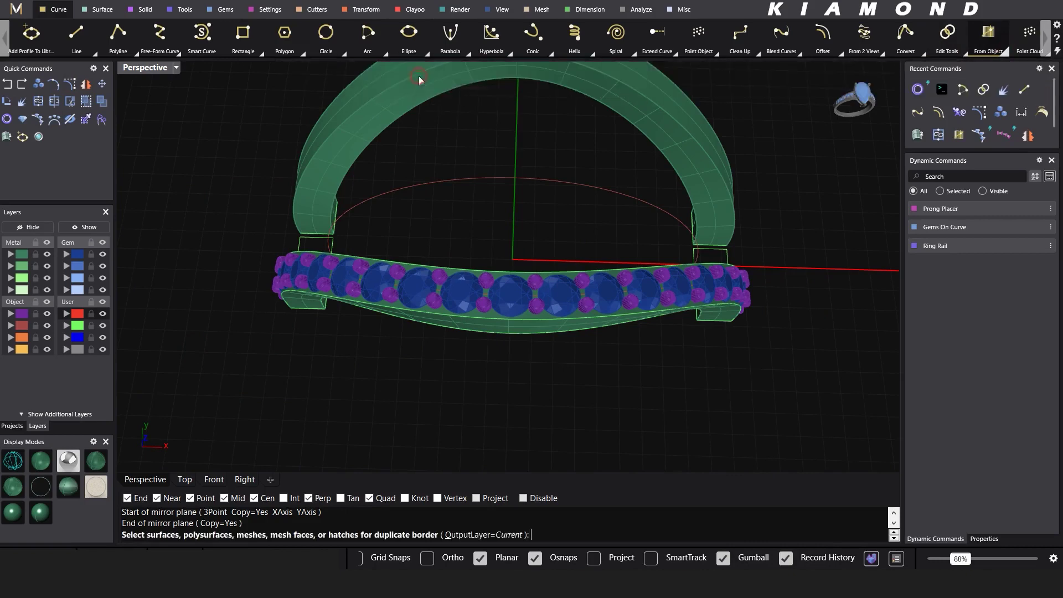
pyautogui.moveTo(417, 138); pyautogui.dragTo(516, 196, button='right')
pyautogui.click(483, 164)
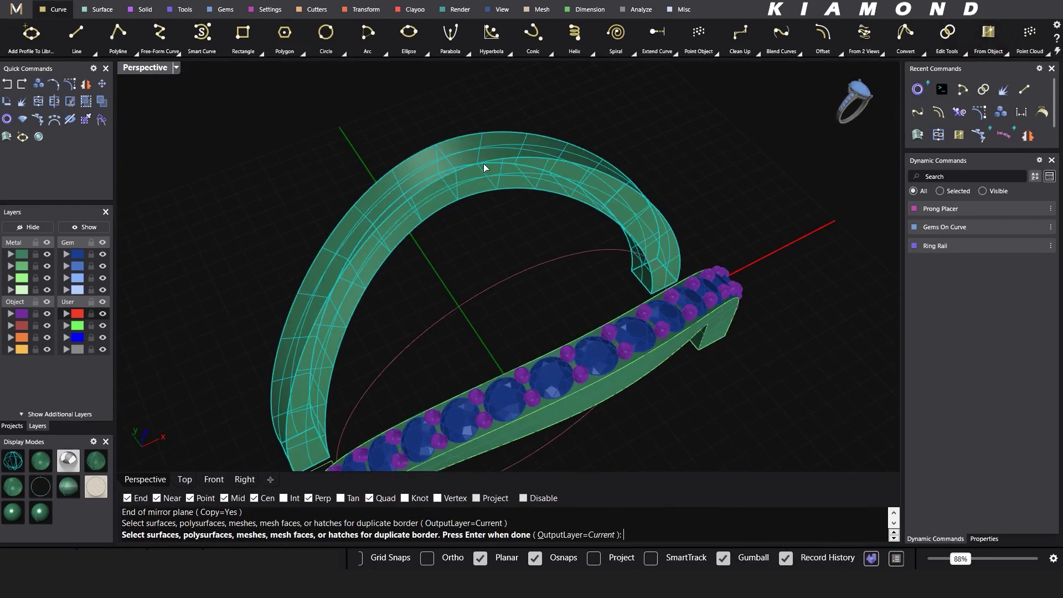
pyautogui.press('Return')
# Step: Duplicate the mirrored arch's long outer edge facing the gem-set arch as a curve
pyautogui.click(1006, 55)
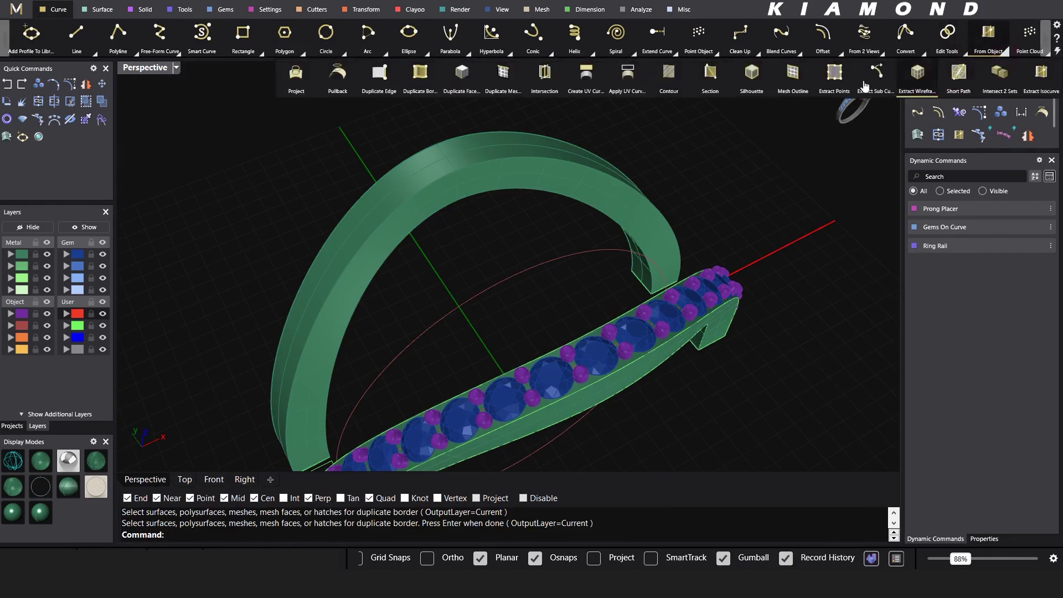
pyautogui.click(380, 80)
pyautogui.click(440, 178)
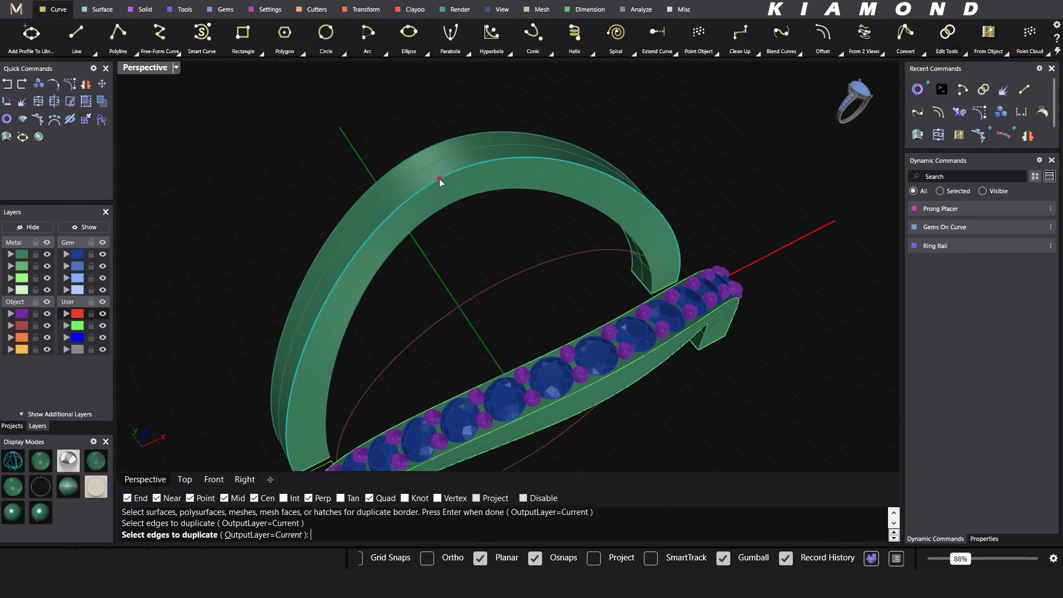
pyautogui.press('Return')
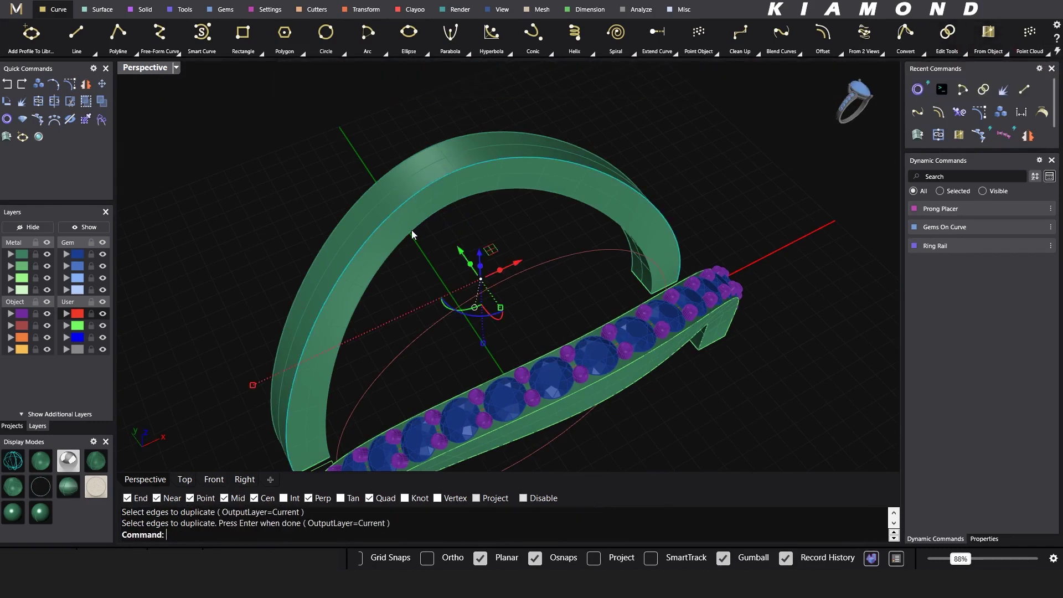
pyautogui.moveTo(411, 230); pyautogui.dragTo(415, 201, button='right')
pyautogui.click(323, 172)
# Step: Try drawing a straight line between the facing edges of the two arches, and undo it
pyautogui.keyDown('shift'); pyautogui.moveTo(462, 310); pyautogui.dragTo(510, 309, button='right'); pyautogui.keyUp('shift')
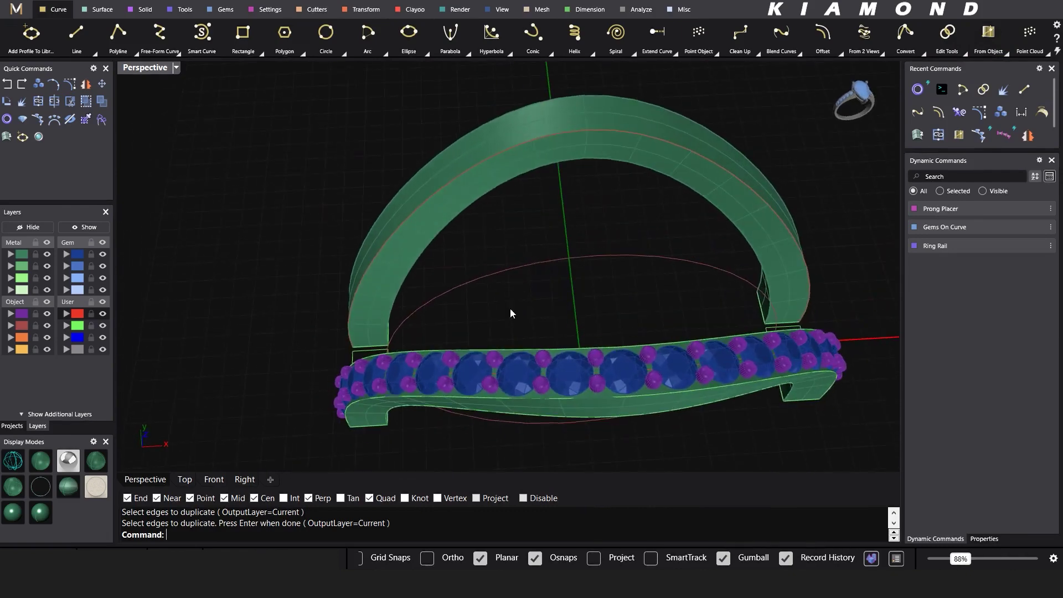
pyautogui.scroll(3, 476, 266)
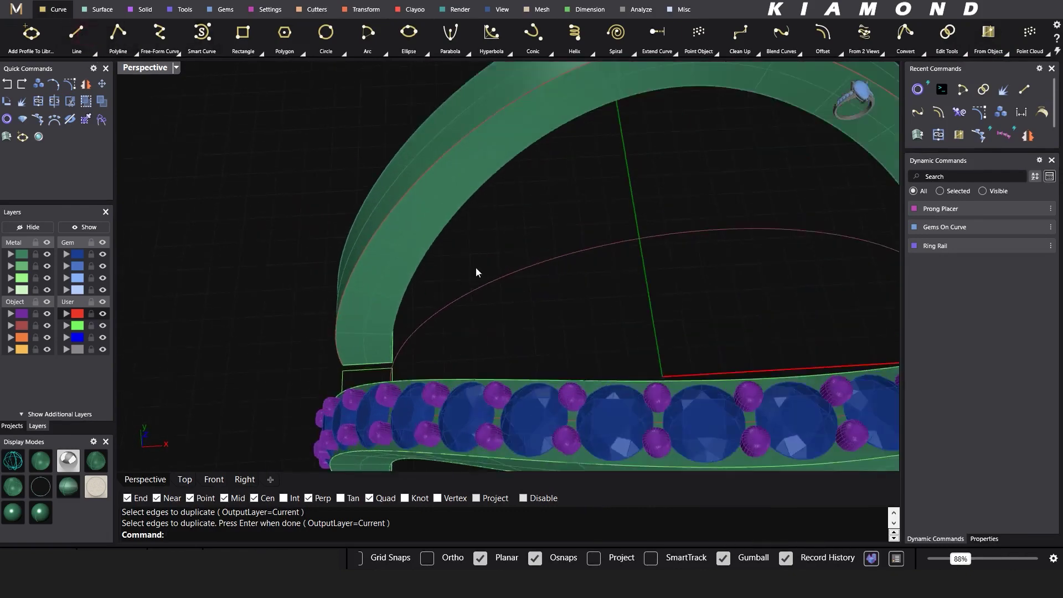
pyautogui.moveTo(476, 267); pyautogui.dragTo(590, 237, button='right')
pyautogui.click(75, 35)
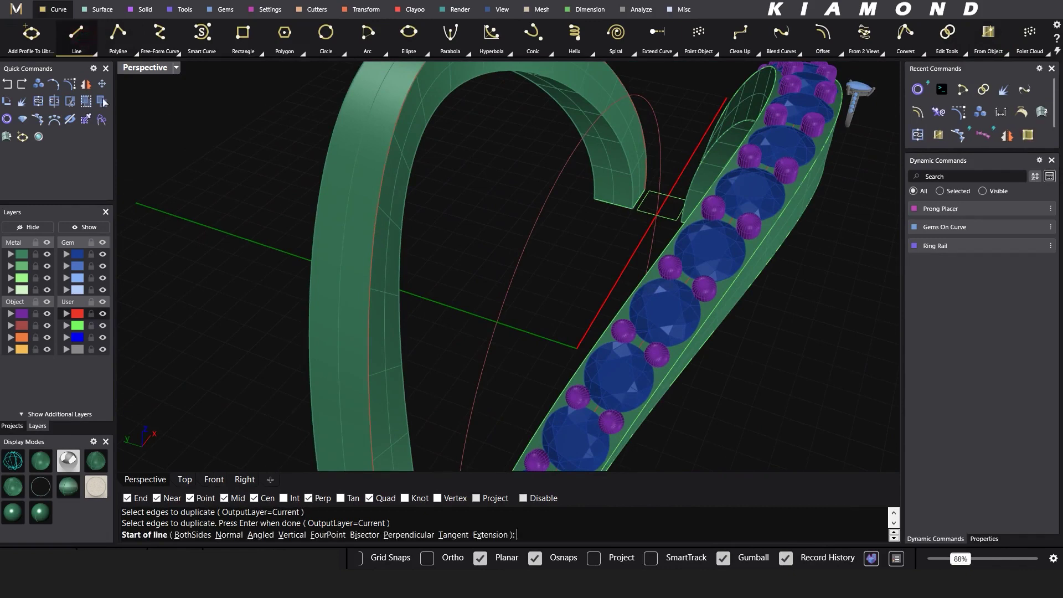
pyautogui.moveTo(370, 273); pyautogui.dragTo(316, 378, button='right')
pyautogui.scroll(-7, 439, 307)
pyautogui.scroll(5, 477, 304)
pyautogui.click(380, 299)
pyautogui.click(571, 288)
pyautogui.scroll(-4, 458, 238)
pyautogui.scroll(4, 454, 228)
pyautogui.moveTo(440, 223); pyautogui.dragTo(436, 189, button='right')
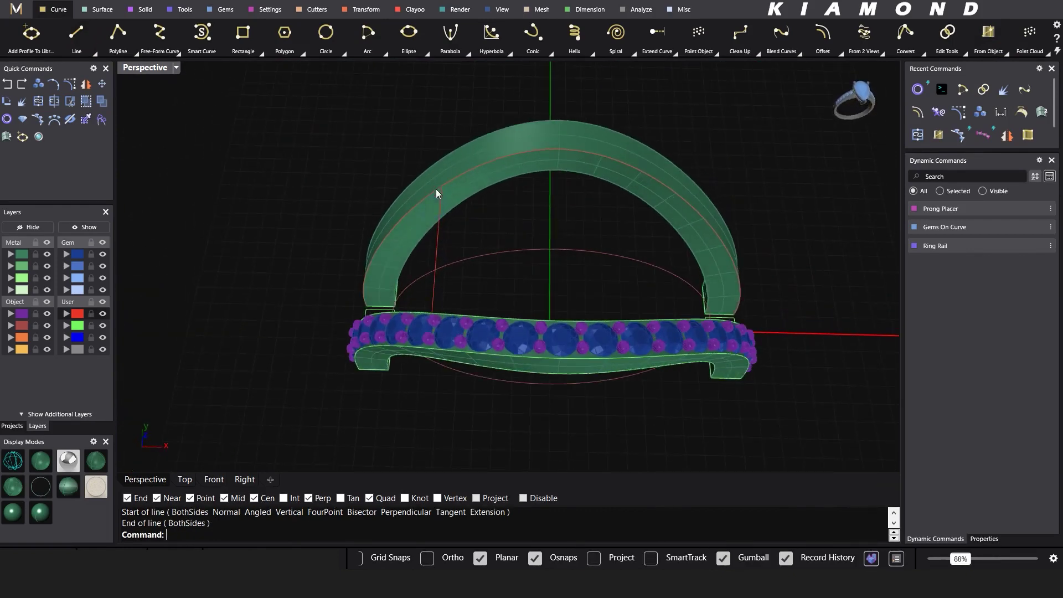
pyautogui.hotkey('ctrl', 'z')
# Step: Draw a straight line from the duplicated edge curve on the mirrored arch to the gem-set arch's facing outer edge
pyautogui.scroll(3, 438, 191)
pyautogui.press('Return')
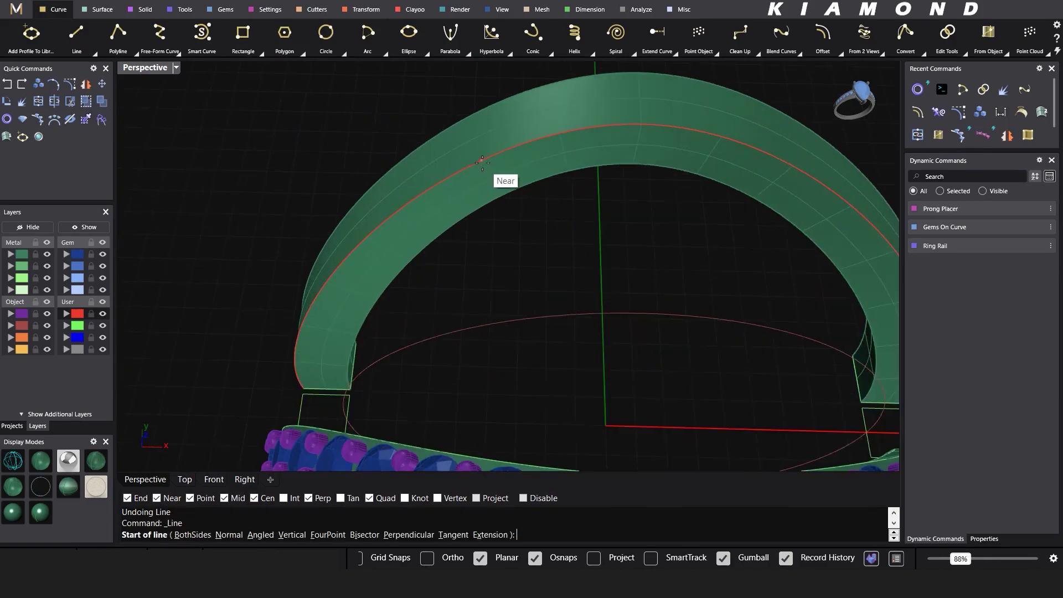
pyautogui.click(479, 162)
pyautogui.moveTo(479, 162); pyautogui.dragTo(464, 195, button='right')
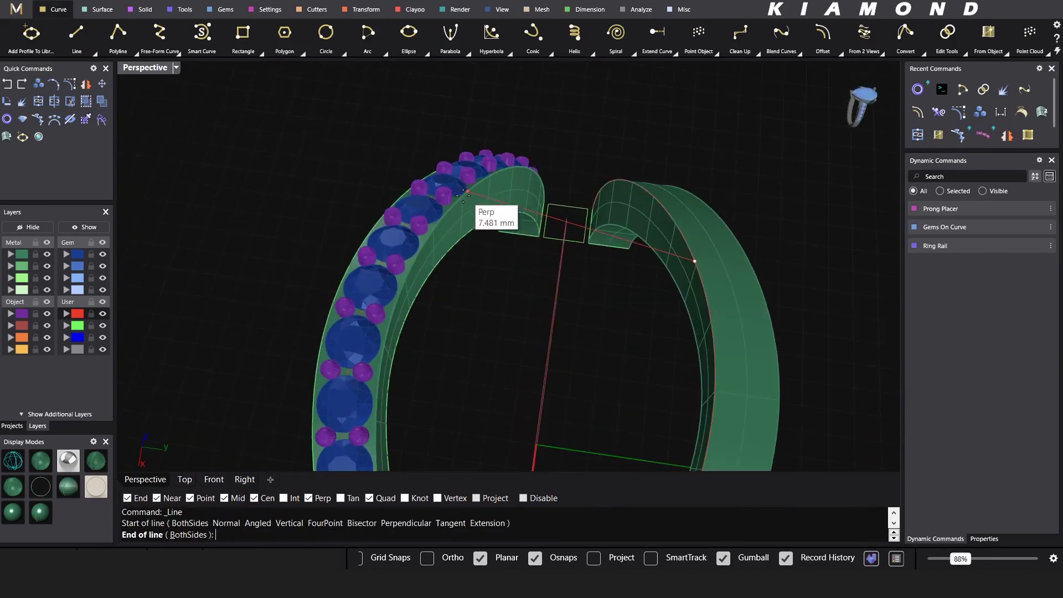
pyautogui.click(430, 227)
pyautogui.moveTo(525, 189); pyautogui.dragTo(554, 237, button='right')
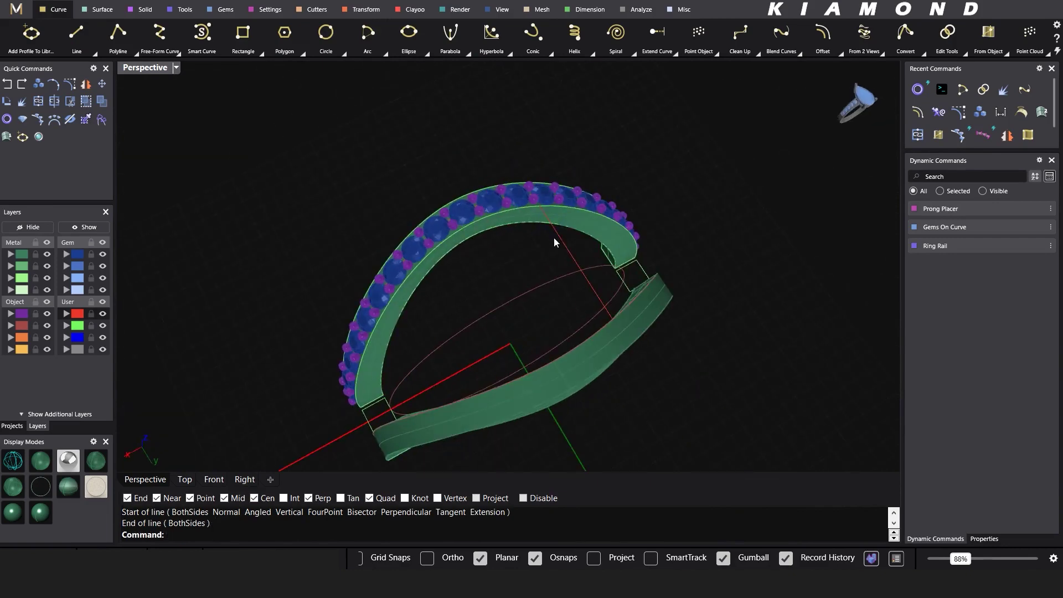
# Step: Mirror a copy of the connecting line to the other half of the ring, with the mirror plane starting at the origin
pyautogui.click(557, 238)
pyautogui.write('a')
pyautogui.press('Return')
pyautogui.write('0')
pyautogui.press('Return')
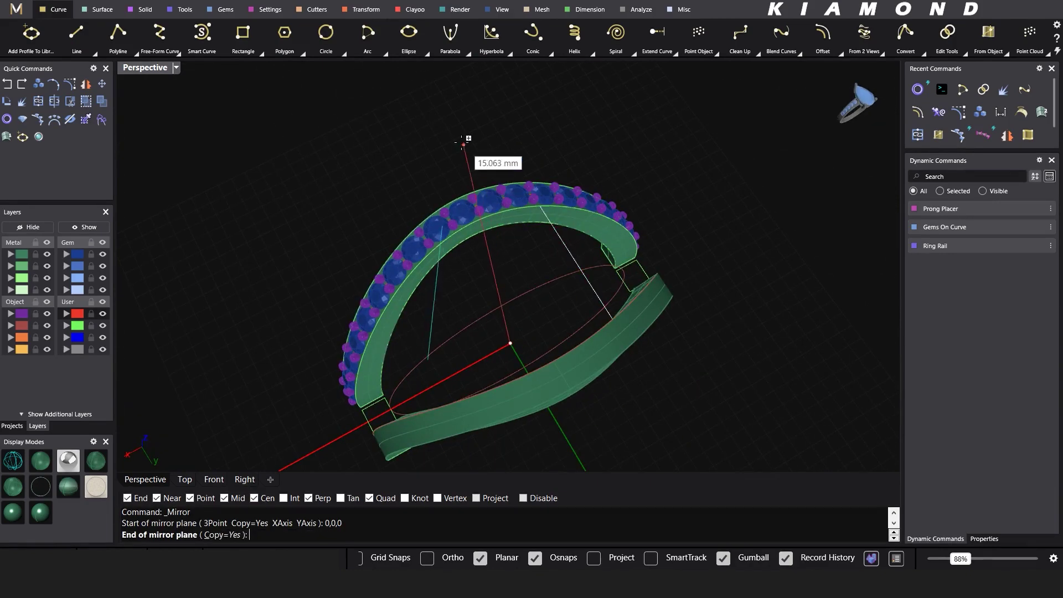
pyautogui.click(391, 145)
# Step: Split the facing edge curves of both arches using the two straight connecting lines as cutting objects
pyautogui.scroll(3, 434, 244)
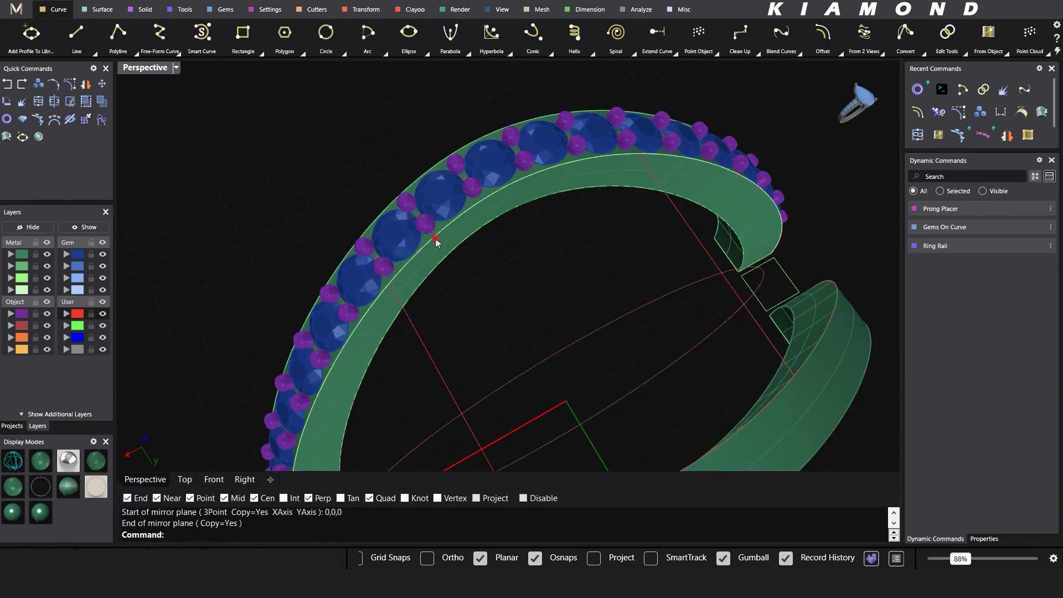
pyautogui.click(445, 249)
pyautogui.moveTo(444, 249); pyautogui.dragTo(576, 226, button='right')
pyautogui.click(630, 316)
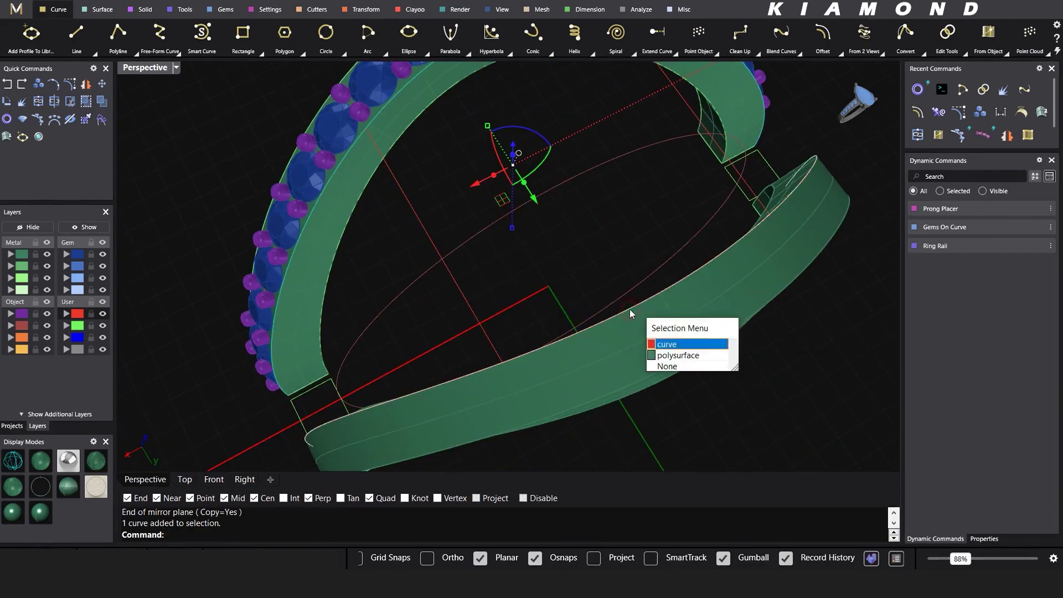
pyautogui.moveTo(630, 310); pyautogui.dragTo(487, 376, button='right')
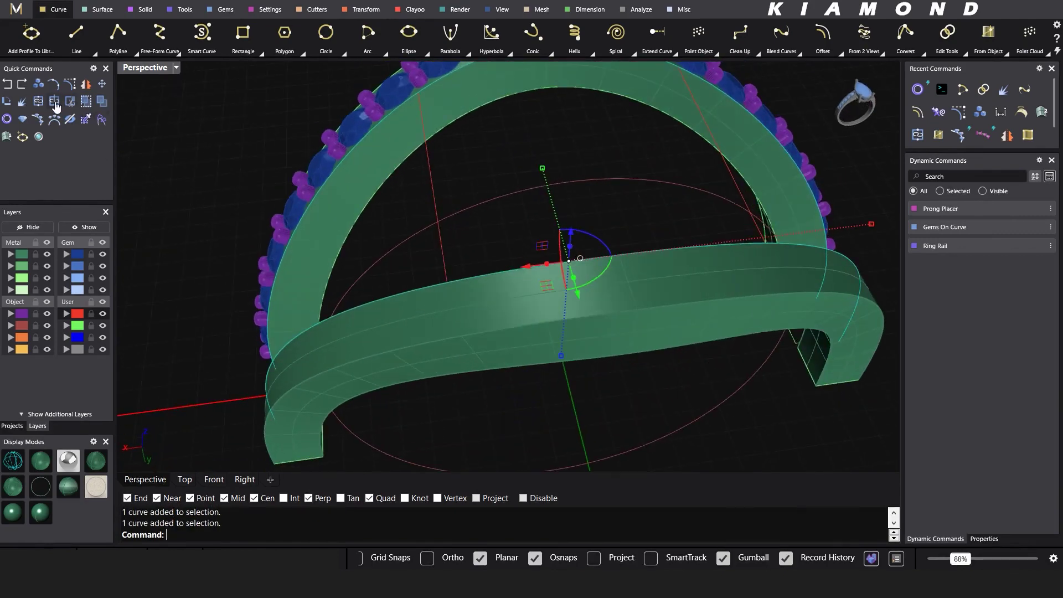
pyautogui.click(444, 177)
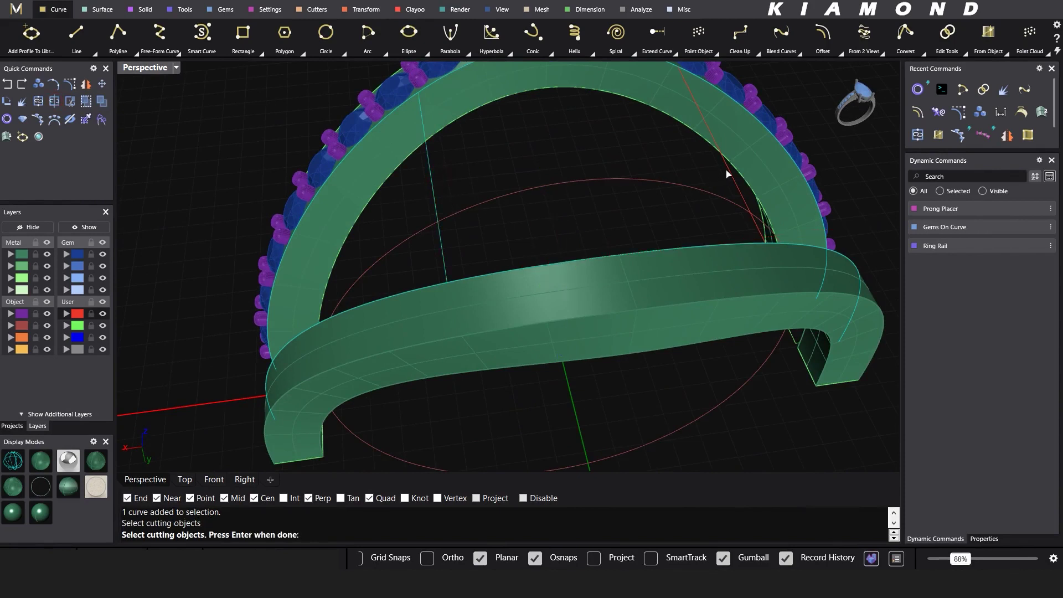
pyautogui.press('Return')
pyautogui.moveTo(712, 190); pyautogui.dragTo(672, 230, button='right')
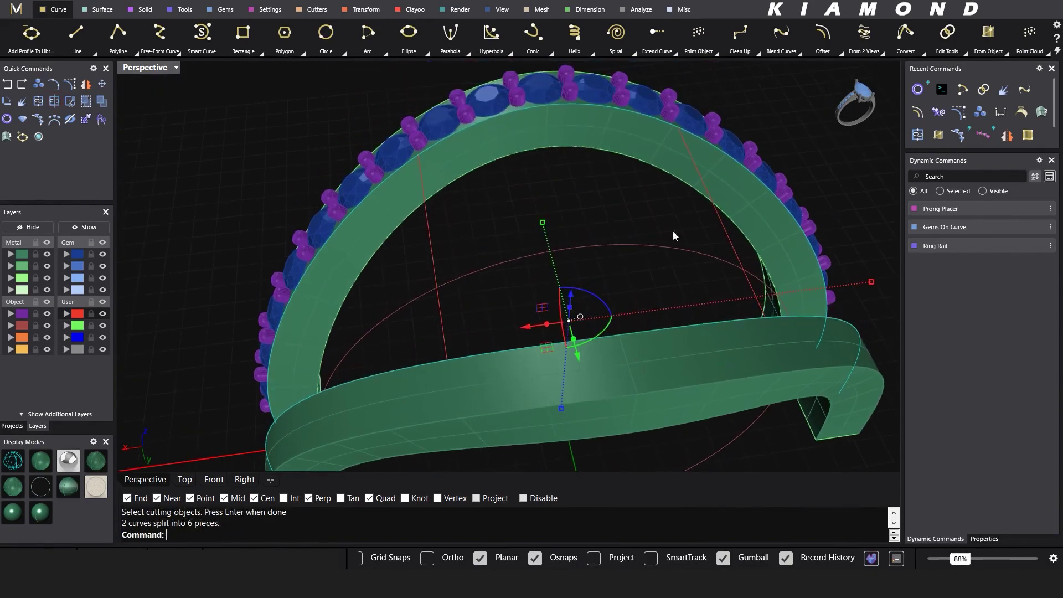
# Step: Delete the outer pieces of both split edge curves, keeping the middle segments between the connecting lines
pyautogui.keyDown('ctrl'); pyautogui.click(582, 104); pyautogui.keyUp('ctrl')
pyautogui.keyDown('ctrl'); pyautogui.click(640, 356); pyautogui.keyUp('ctrl')
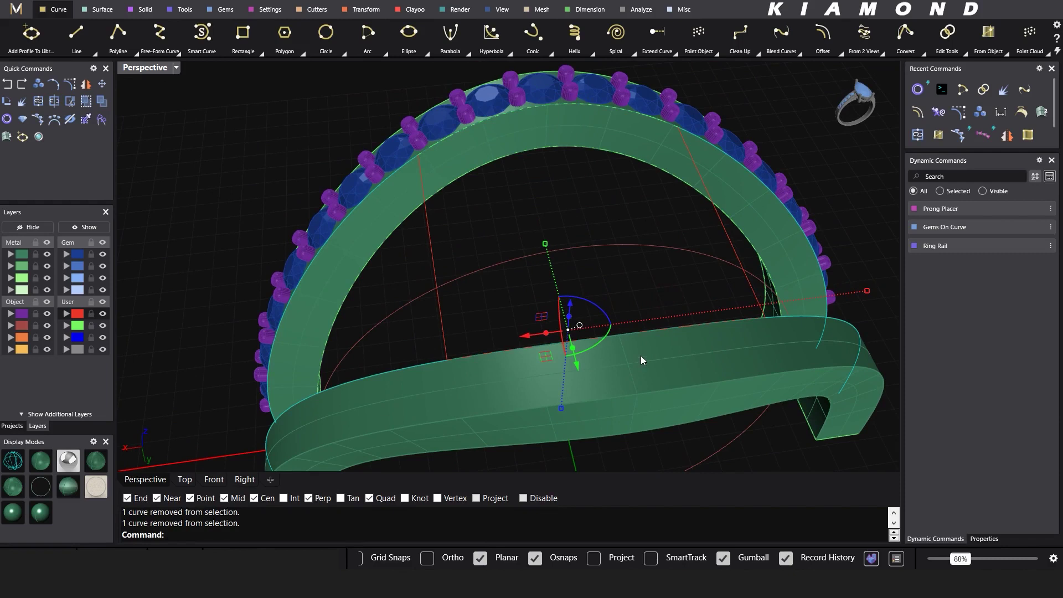
pyautogui.press('Delete')
# Step: Sweep a surface between the arches with the two middle edge segments as rails and both connecting lines as cross sections
pyautogui.click(496, 351)
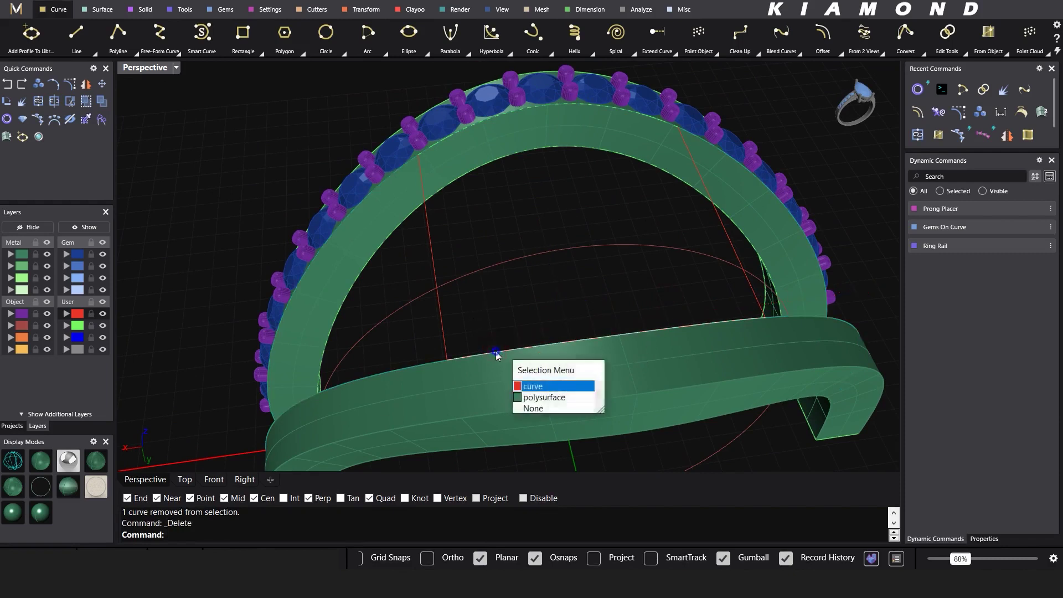
pyautogui.click(546, 389)
pyautogui.keyDown('shift'); pyautogui.click(497, 116); pyautogui.keyUp('shift')
pyautogui.click(529, 151)
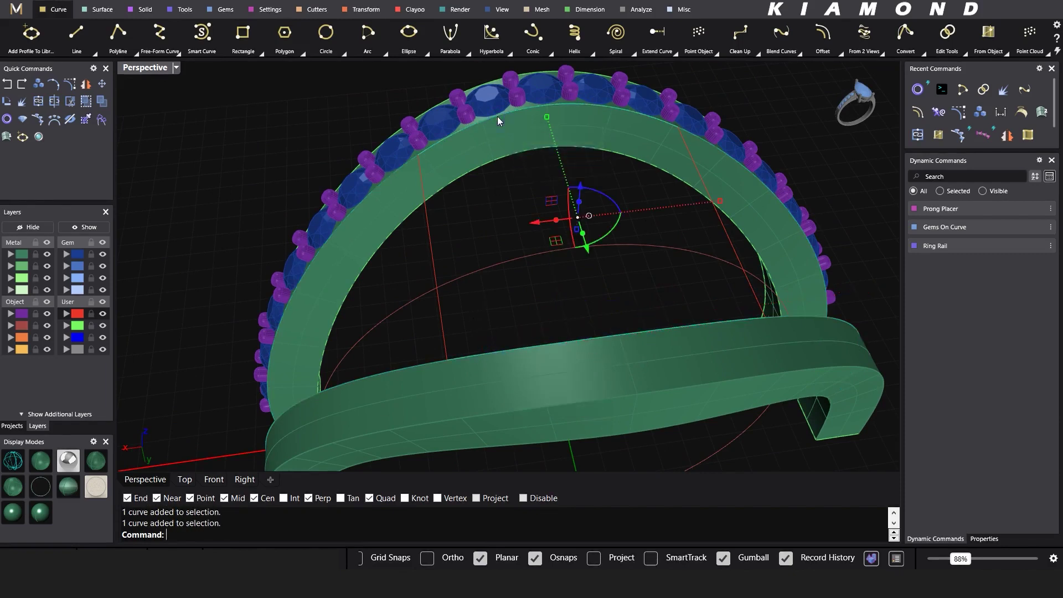
pyautogui.scroll(-1, 985, 131)
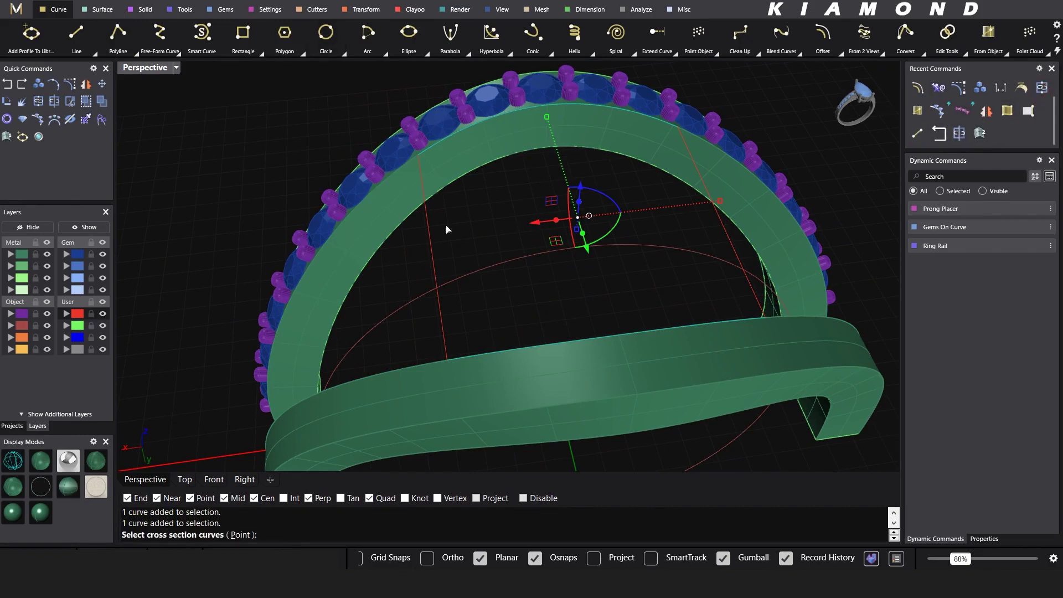
pyautogui.click(430, 233)
pyautogui.moveTo(737, 246); pyautogui.dragTo(713, 239, button='right')
pyautogui.click(719, 243)
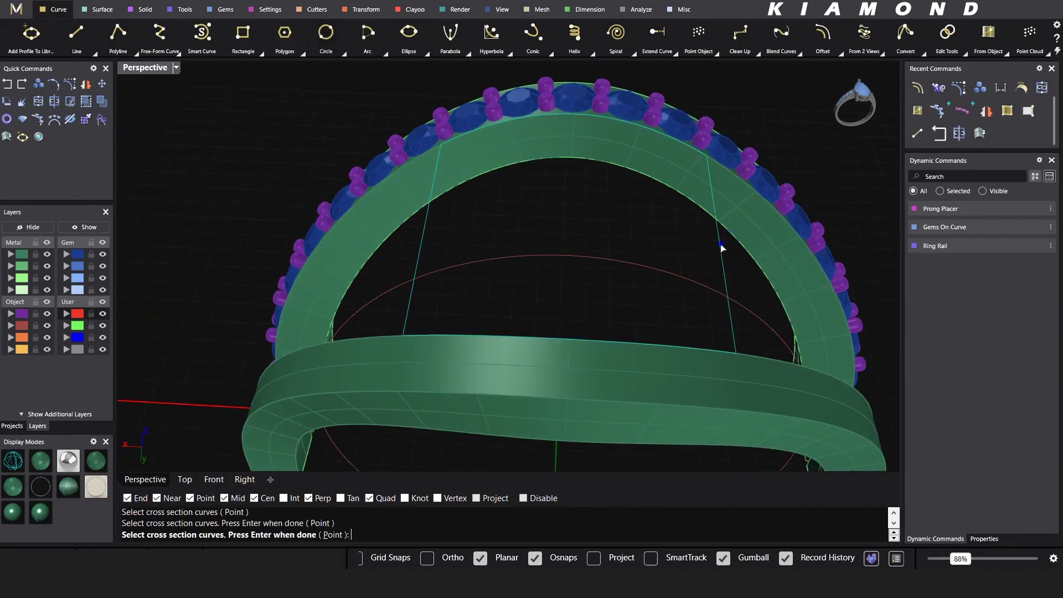
pyautogui.press('Return')
pyautogui.press('Return')
pyautogui.scroll(-5, 532, 214)
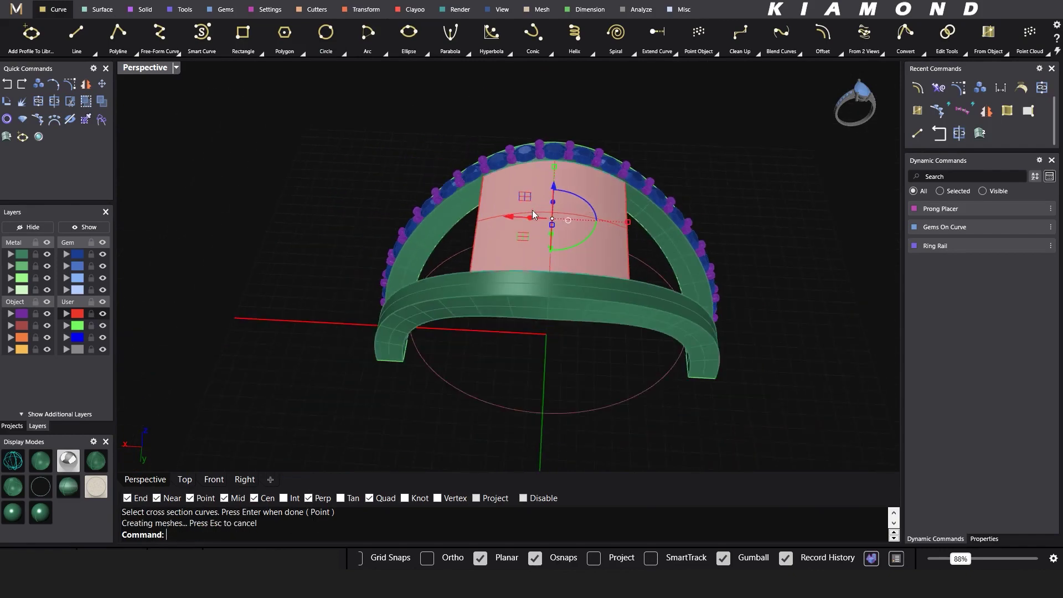
# Step: Flip the direction of the new surface bridging the arches and select it
pyautogui.moveTo(661, 185); pyautogui.dragTo(609, 235, button='right')
pyautogui.click(607, 235)
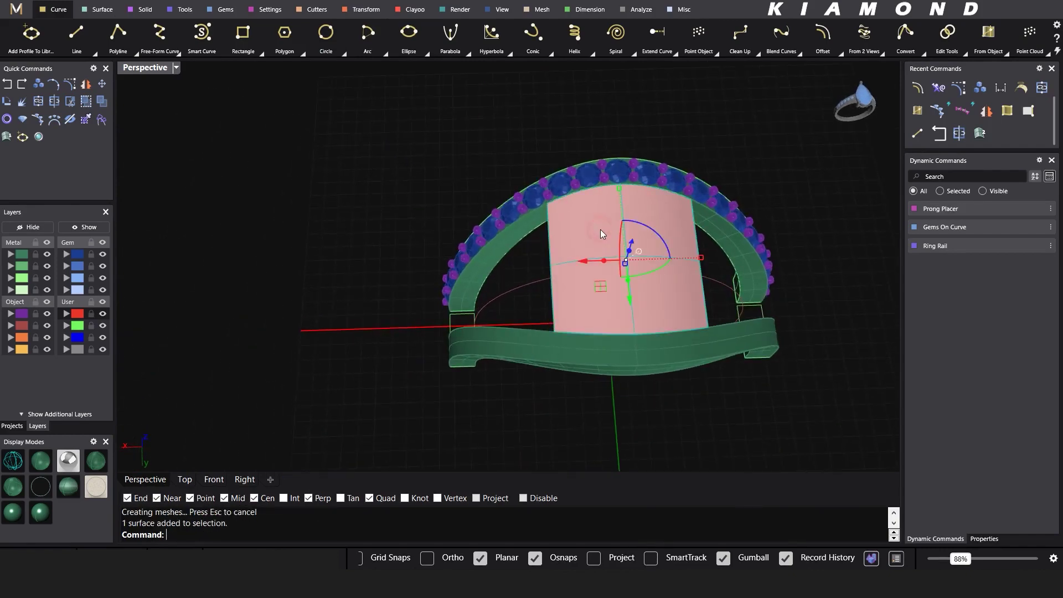
pyautogui.press('f')
pyautogui.scroll(3, 613, 221)
pyautogui.moveTo(624, 217)
pyautogui.mouseDown(button='right')
pyautogui.moveTo(593, 232)
pyautogui.moveTo(636, 192)
pyautogui.moveTo(606, 229)
pyautogui.mouseUp(button='right')
pyautogui.click(607, 229)
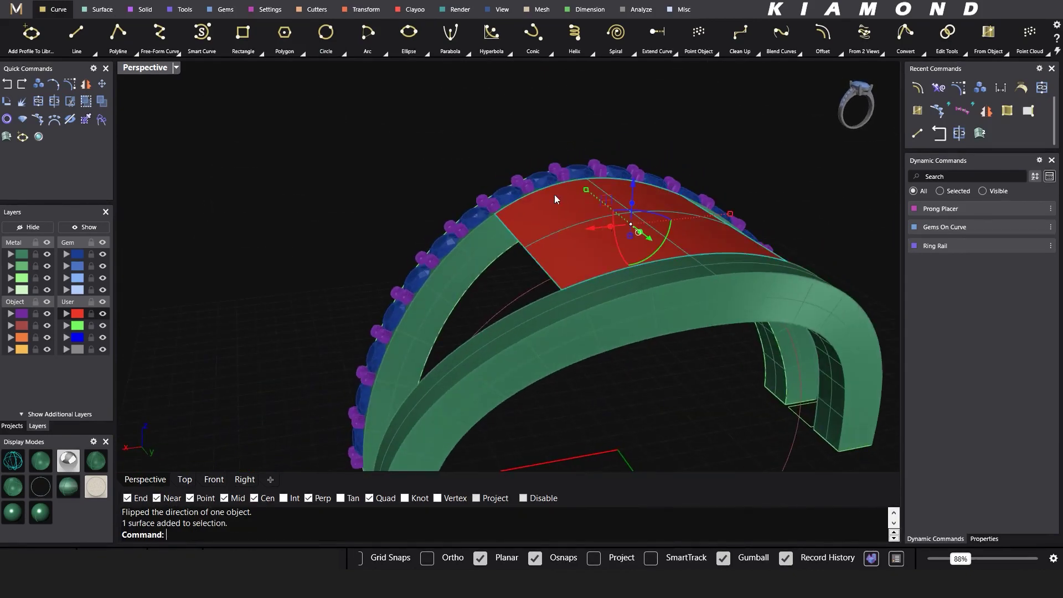
# Step: Create an Auto Base from the bridging surface and place its flat base clear of the ring
pyautogui.click(366, 9)
pyautogui.click(20, 35)
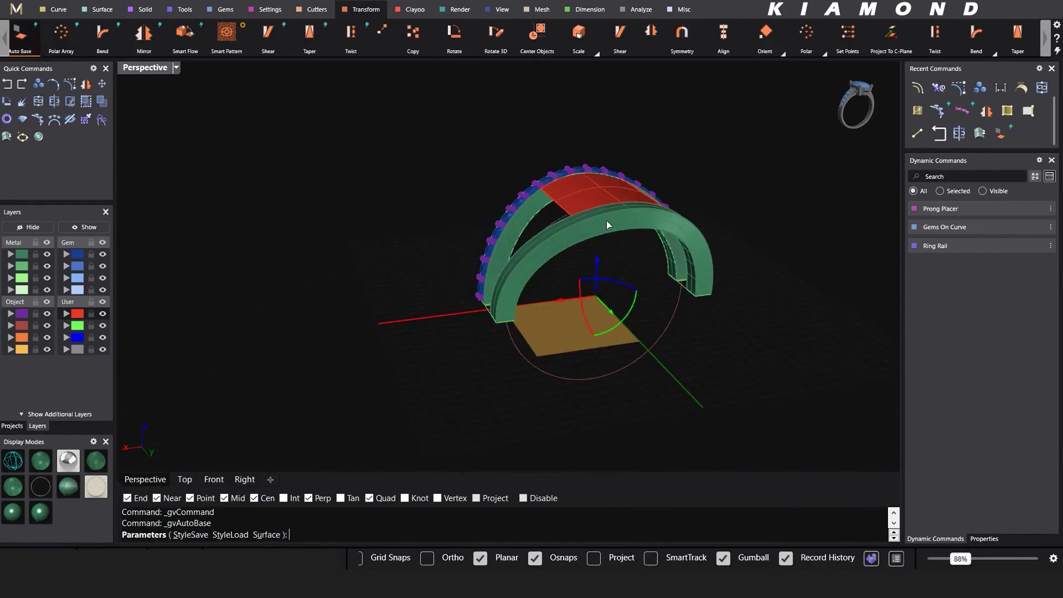
pyautogui.moveTo(563, 297); pyautogui.dragTo(349, 303)
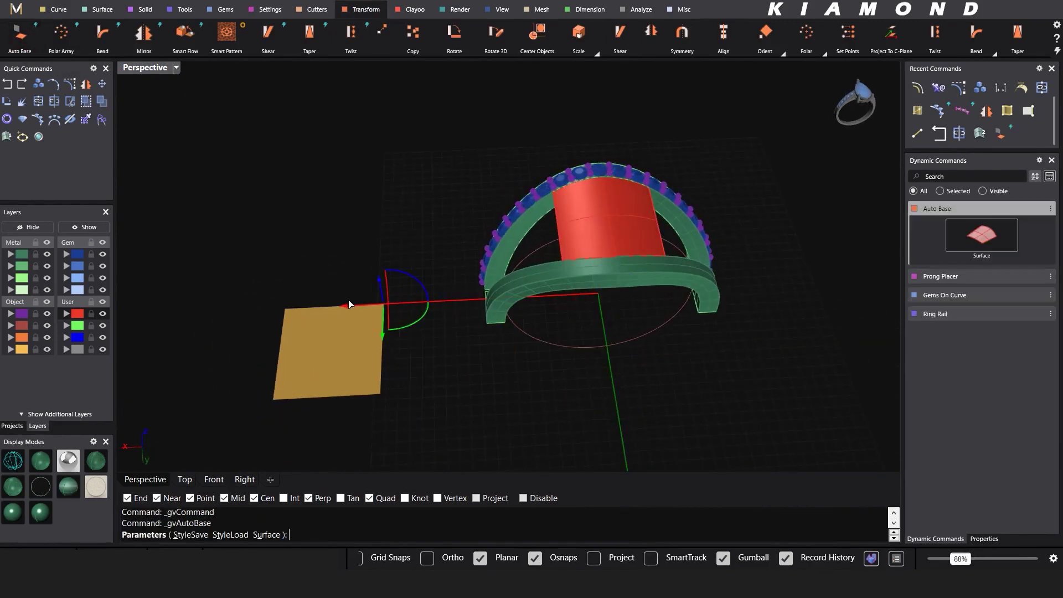
pyautogui.moveTo(383, 339); pyautogui.dragTo(385, 215)
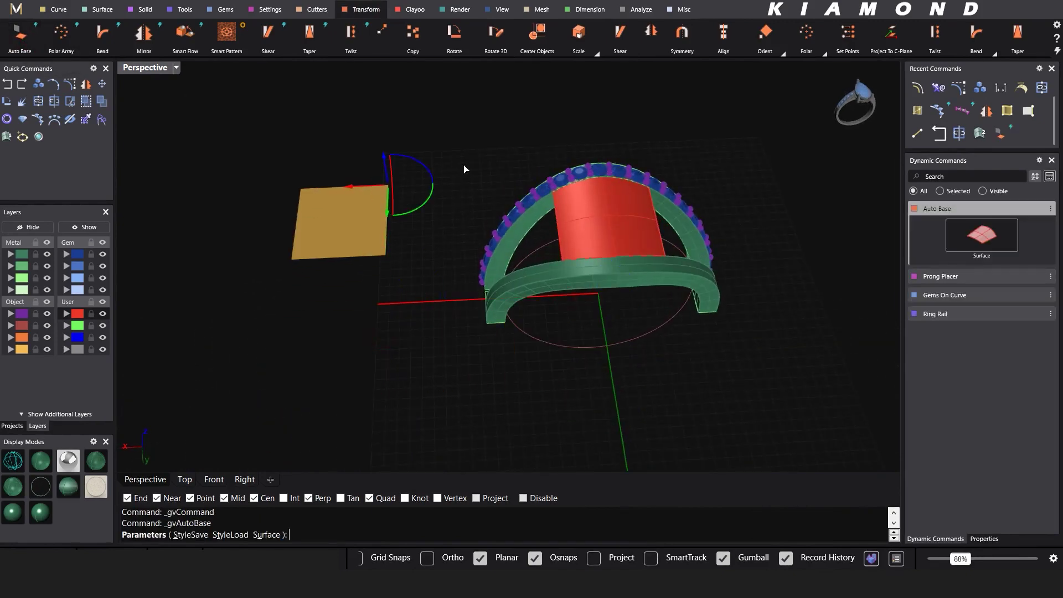
pyautogui.rightClick(479, 155)
pyautogui.keyDown('shift'); pyautogui.moveTo(474, 176); pyautogui.dragTo(523, 227, button='right'); pyautogui.keyUp('shift')
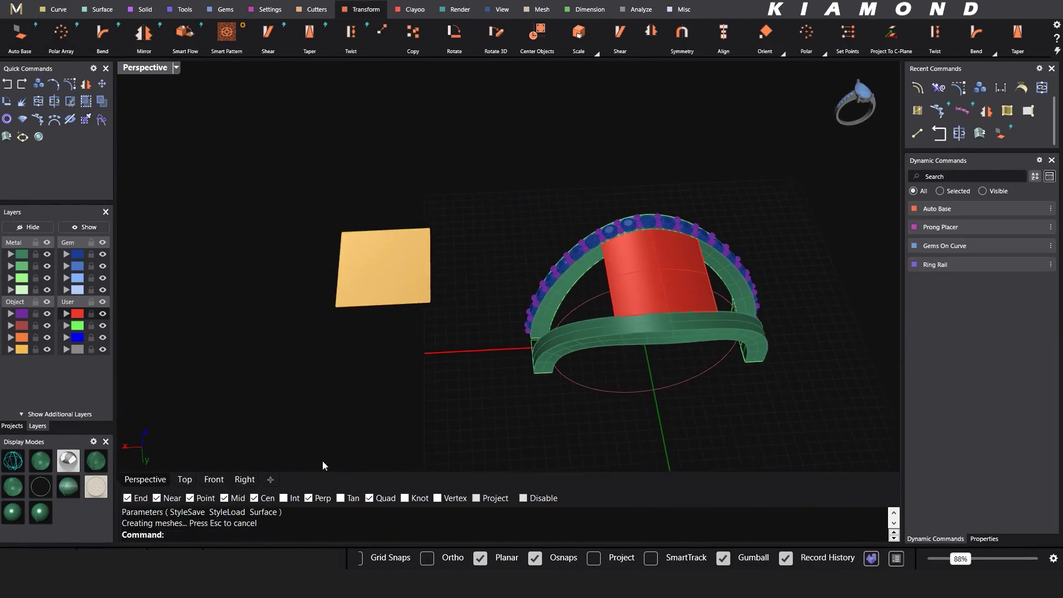
# Step: In Top view, move the flat base to the ring's negative-X, positive-Y side
pyautogui.click(188, 479)
pyautogui.click(50, 463)
pyautogui.scroll(-5, 438, 327)
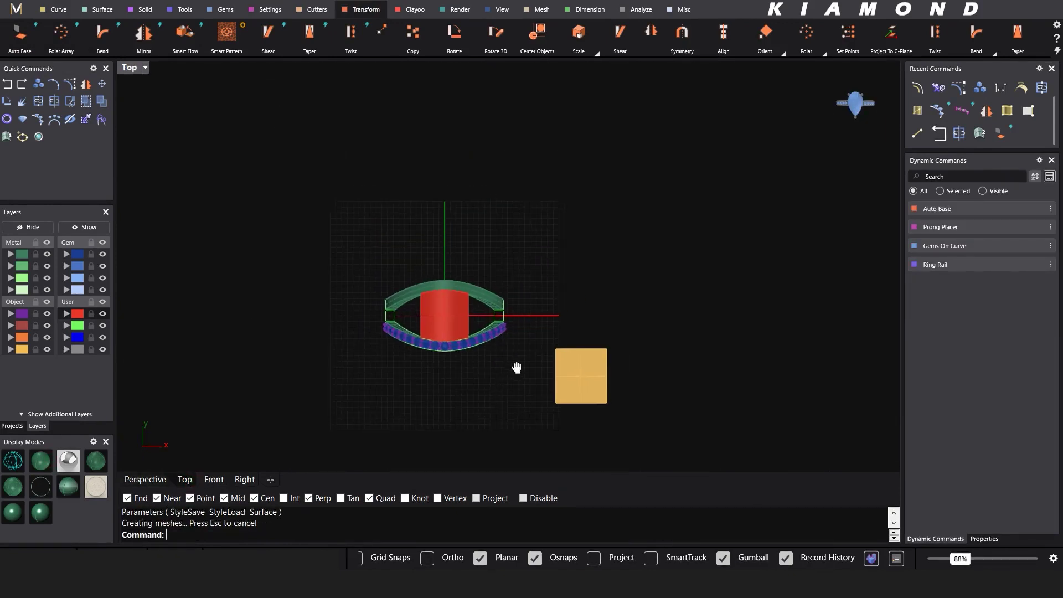
pyautogui.click(569, 383)
pyautogui.moveTo(569, 383)
pyautogui.mouseDown()
pyautogui.moveTo(427, 247)
pyautogui.moveTo(316, 253)
pyautogui.mouseUp()
pyautogui.scroll(3, 320, 266)
pyautogui.scroll(3, 327, 266)
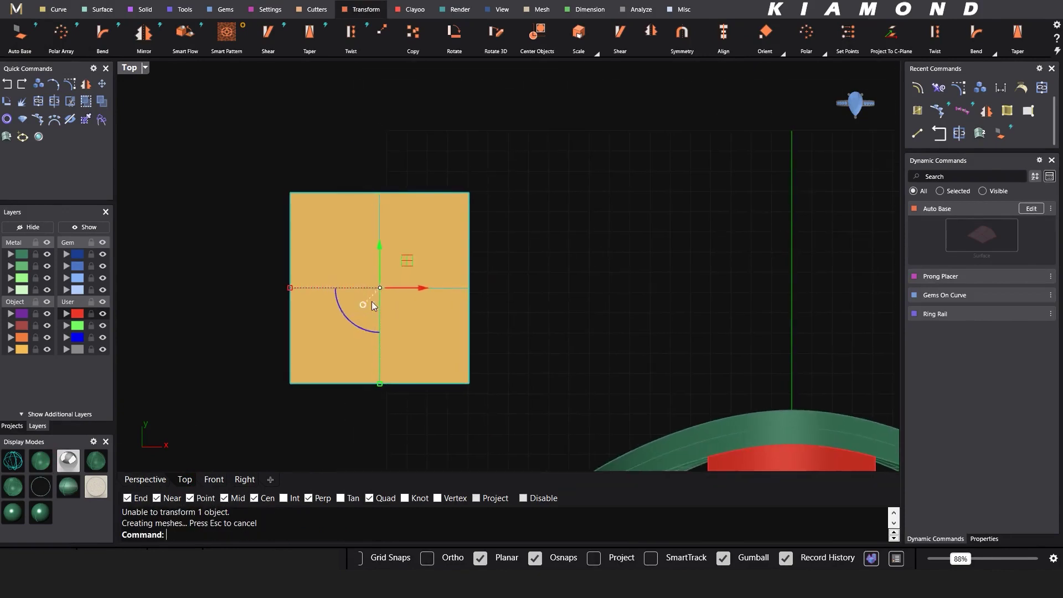
pyautogui.click(534, 269)
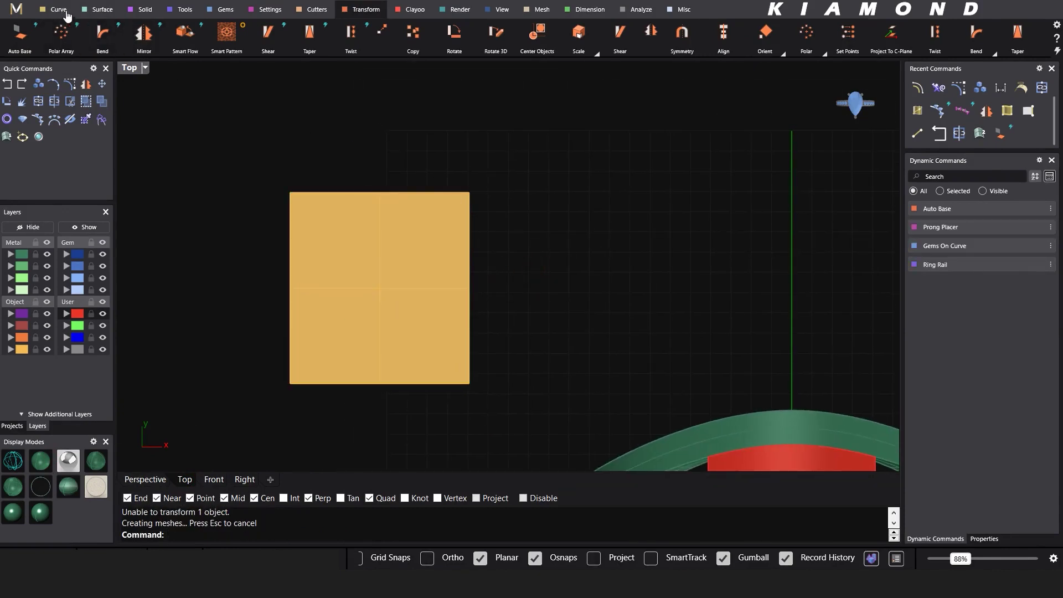
# Step: Add a round diamond gem in wireframe display and move it off the ring, close to the flat base
pyautogui.click(219, 10)
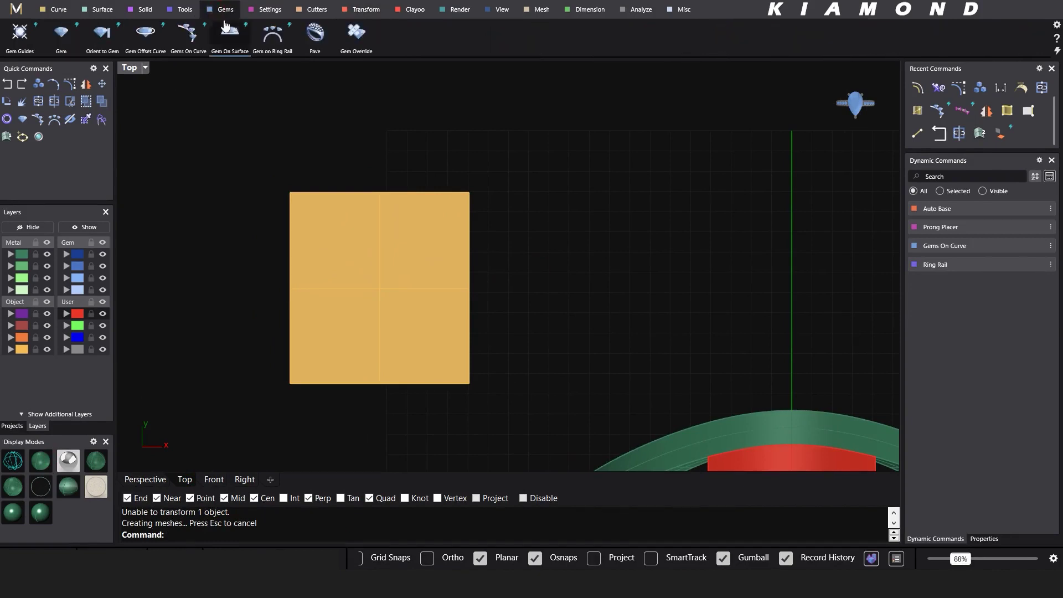
pyautogui.click(61, 33)
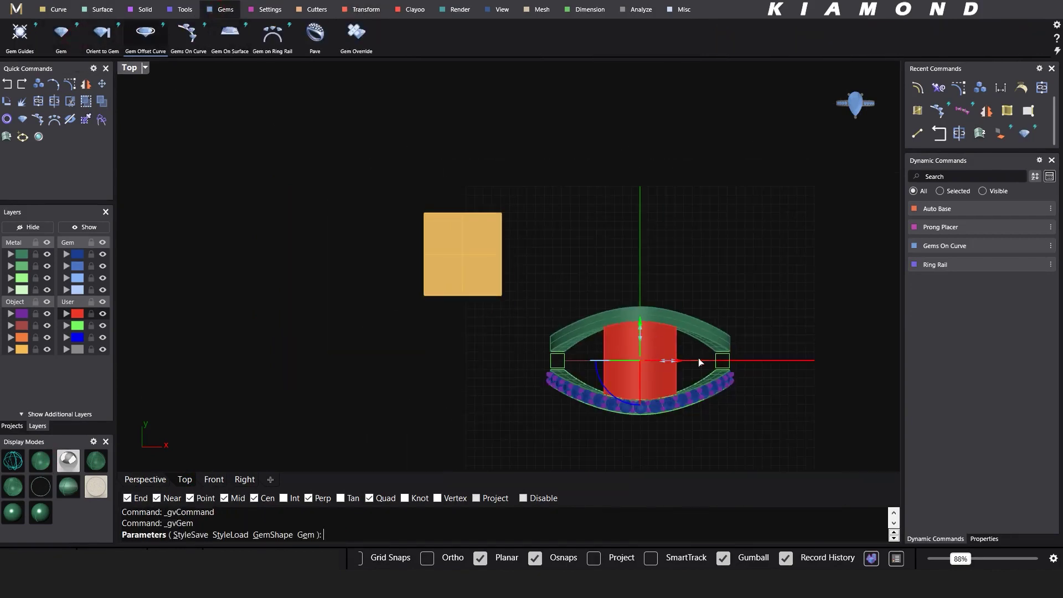
pyautogui.click(13, 460)
pyautogui.scroll(5, 752, 327)
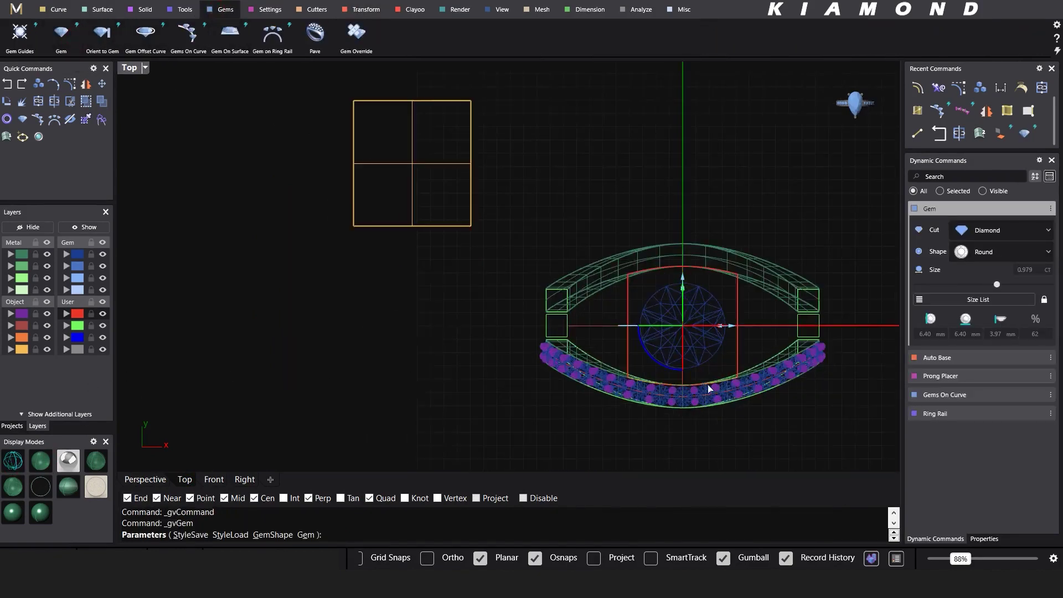
pyautogui.moveTo(656, 327); pyautogui.dragTo(239, 341)
pyautogui.moveTo(439, 341); pyautogui.dragTo(815, 419, button='right')
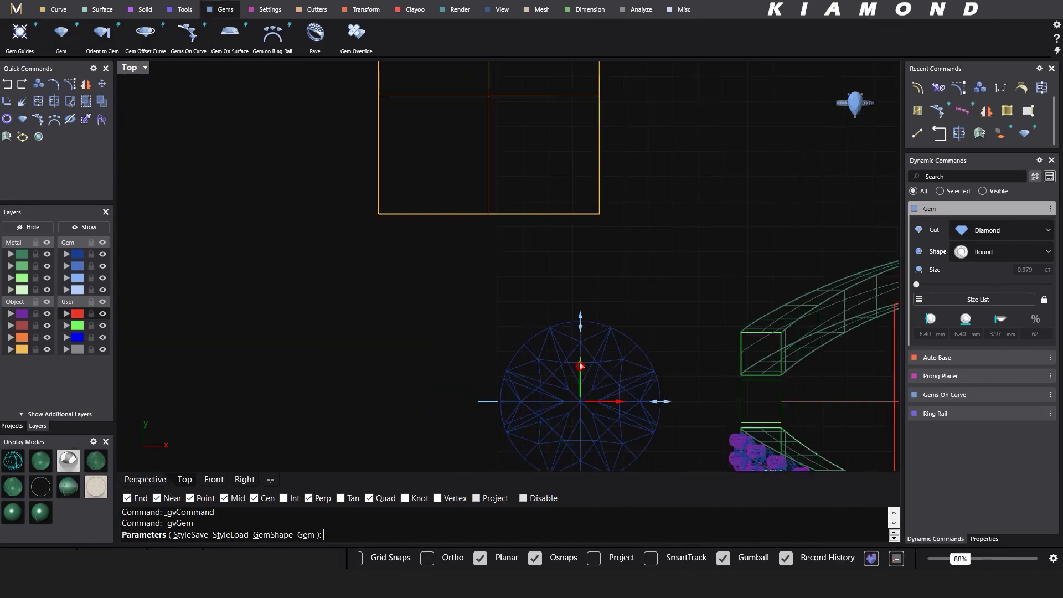
pyautogui.moveTo(580, 366); pyautogui.dragTo(567, 229)
# Step: Set the round diamond to the 1.50 mm, 0.013 ct entry of the size list and finish it
pyautogui.click(982, 299)
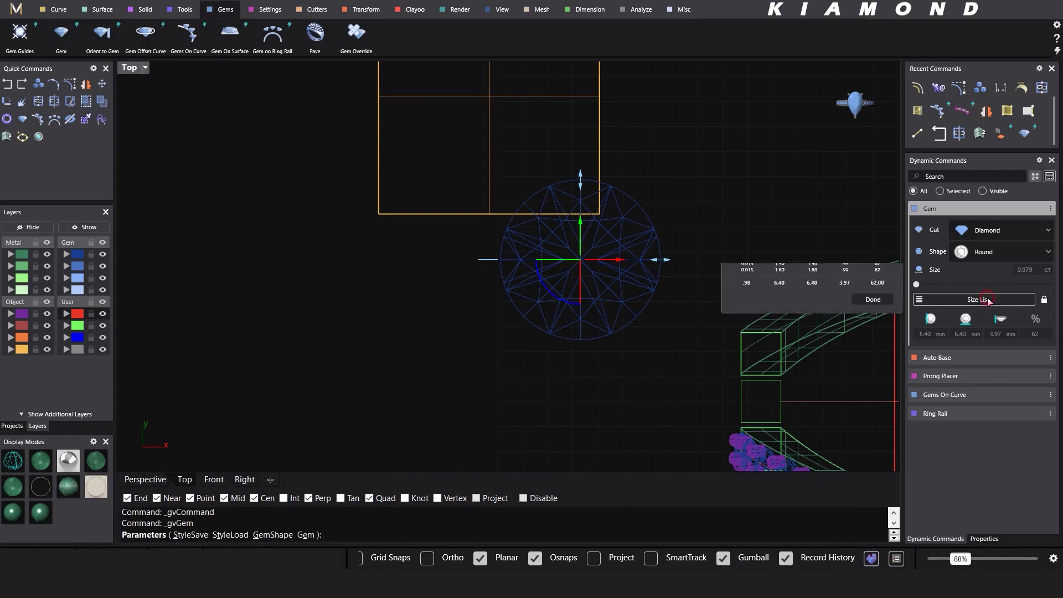
pyautogui.click(805, 354)
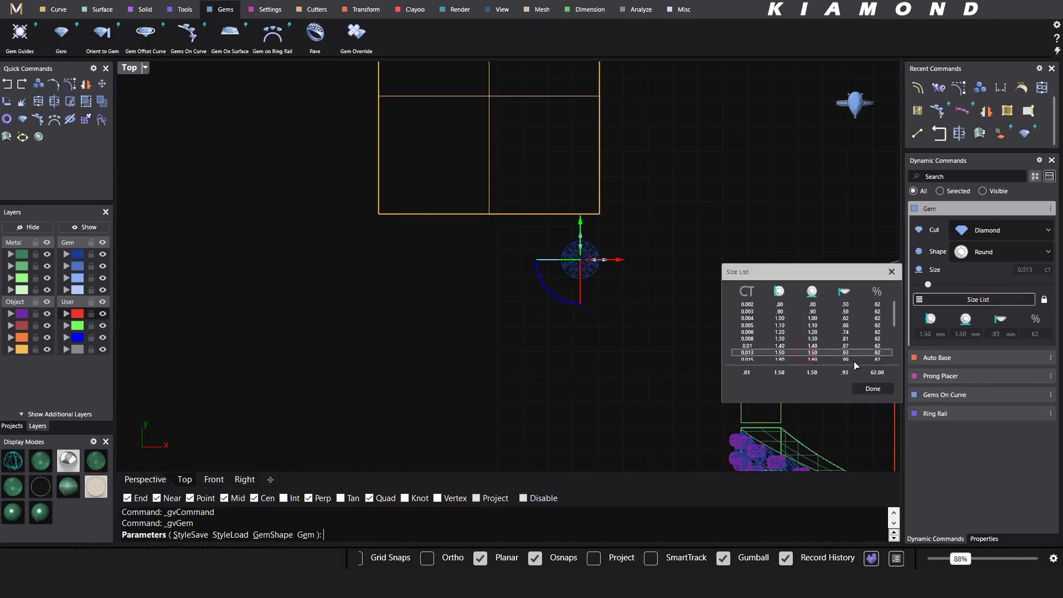
pyautogui.click(873, 388)
# Step: Move the small round diamond from its centre to the midpoint of the flat base
pyautogui.scroll(-5, 529, 310)
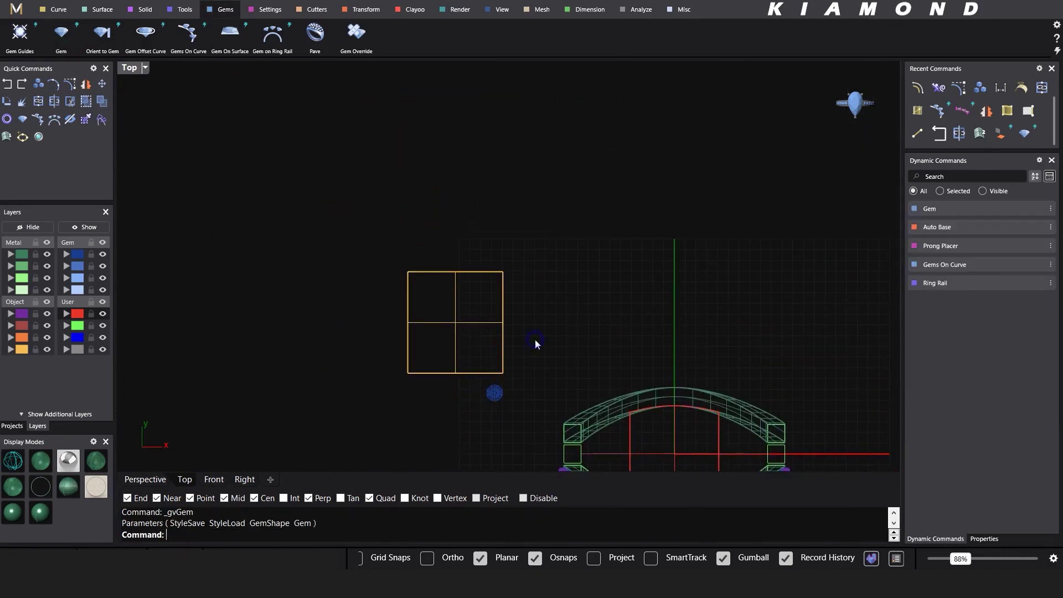
pyautogui.scroll(5, 494, 393)
pyautogui.moveTo(494, 395); pyautogui.dragTo(421, 280)
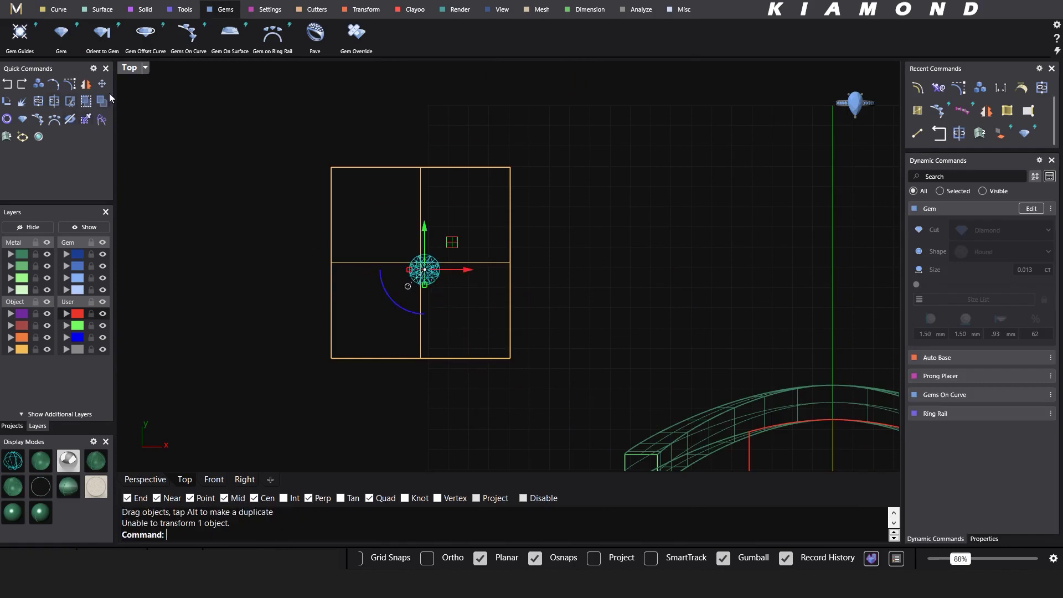
pyautogui.click(102, 84)
pyautogui.click(425, 271)
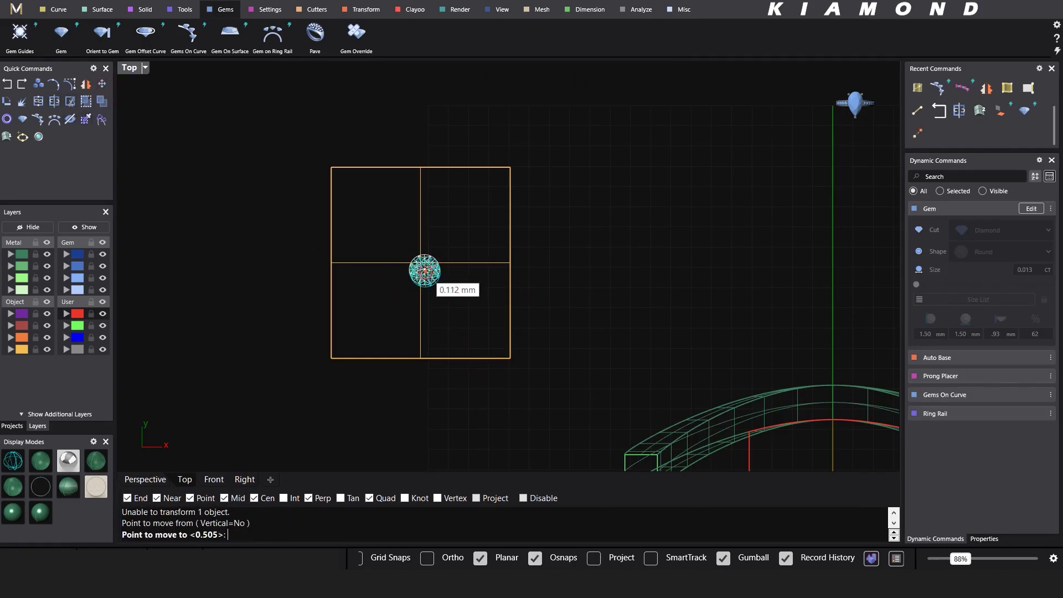
pyautogui.click(508, 336)
pyautogui.scroll(8, 415, 247)
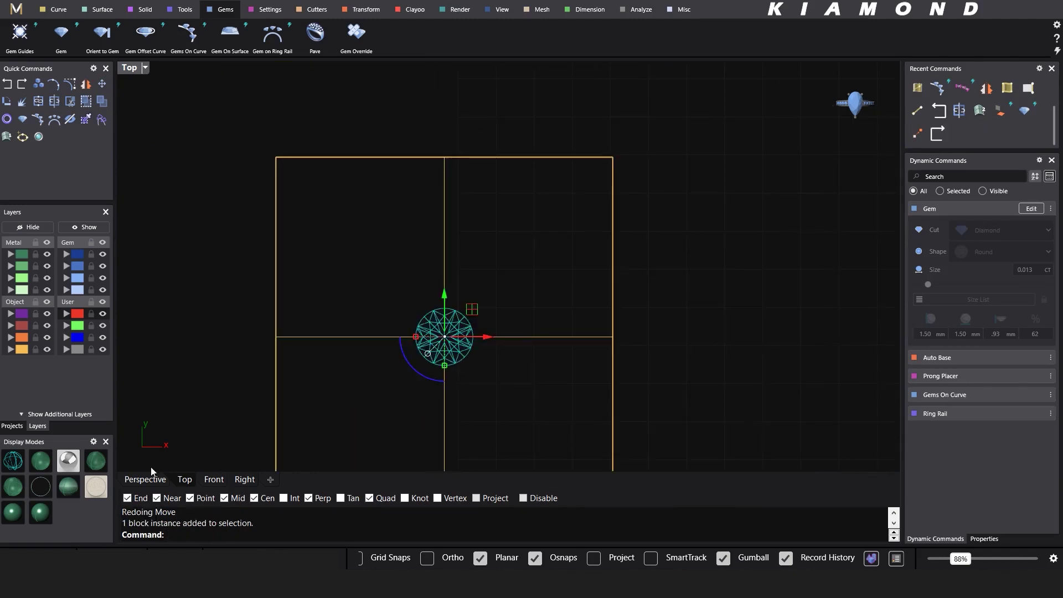
# Step: In Perspective view, assign the flat base to the gray User 04 layer and hide that layer
pyautogui.click(142, 478)
pyautogui.moveTo(410, 299); pyautogui.dragTo(472, 297, button='right')
pyautogui.scroll(-5, 472, 297)
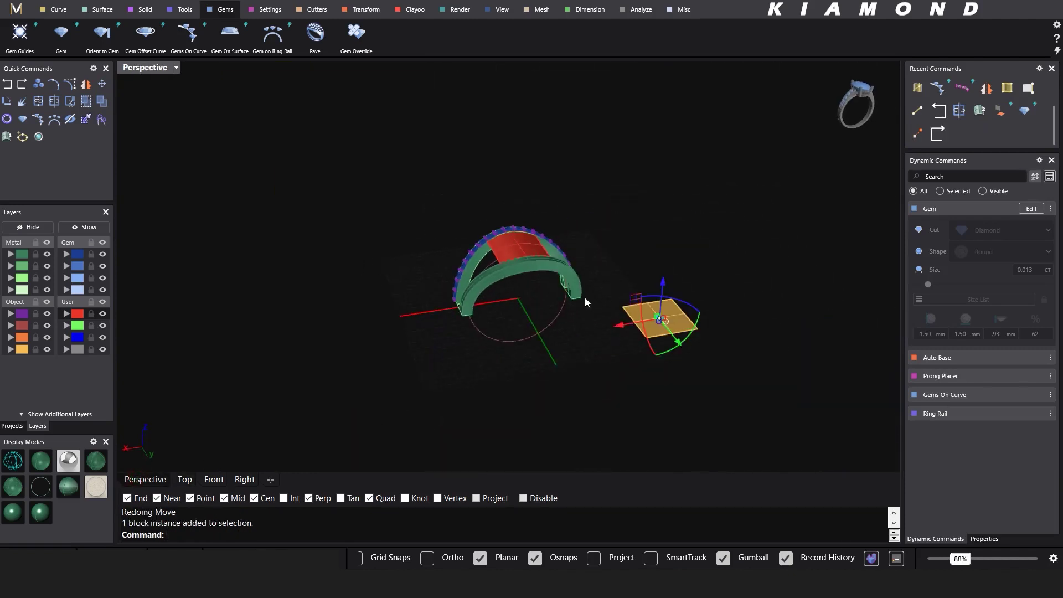
pyautogui.moveTo(585, 299); pyautogui.dragTo(413, 301, button='right')
pyautogui.scroll(10, 434, 304)
pyautogui.scroll(5, 411, 265)
pyautogui.keyDown('shift'); pyautogui.moveTo(513, 318); pyautogui.dragTo(528, 216, button='right'); pyautogui.keyUp('shift')
pyautogui.click(528, 216)
pyautogui.scroll(6, 440, 368)
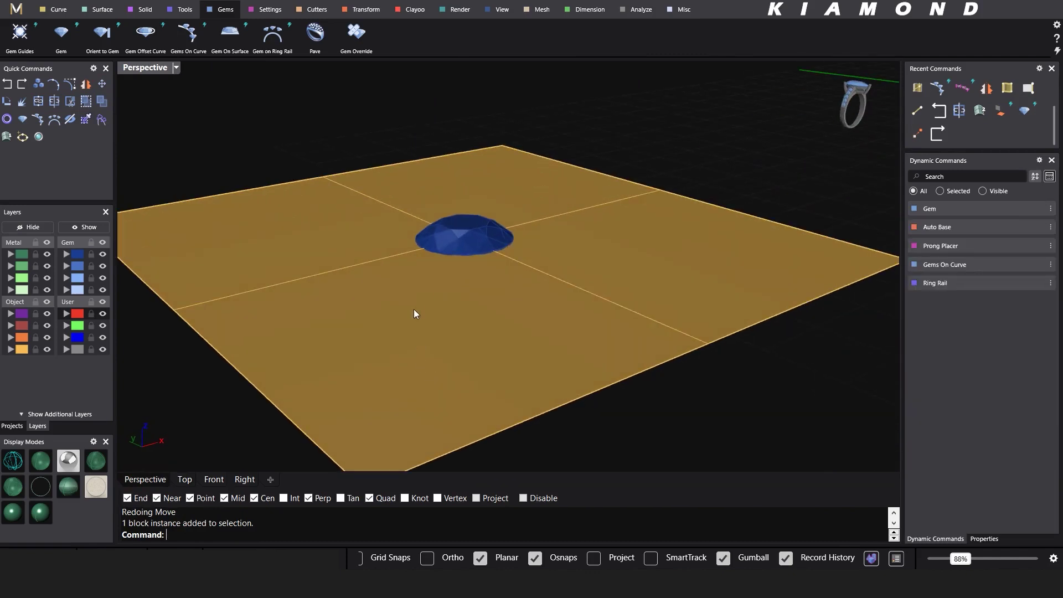
pyautogui.click(412, 313)
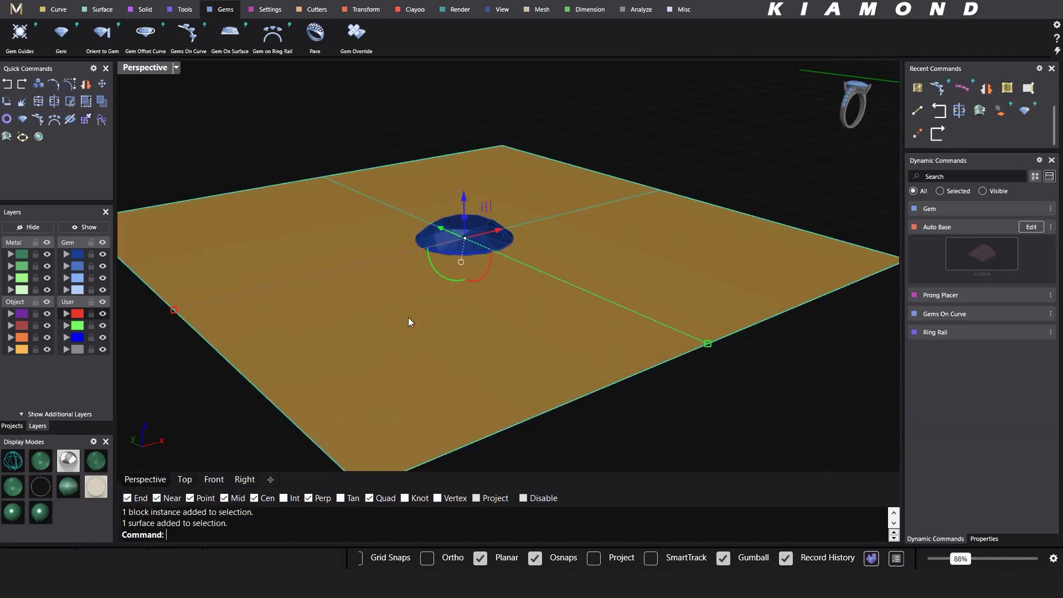
pyautogui.click(64, 351)
pyautogui.click(105, 351)
# Step: Create a gallery rail for the small round gem using the Square Chamfer profile
pyautogui.click(465, 244)
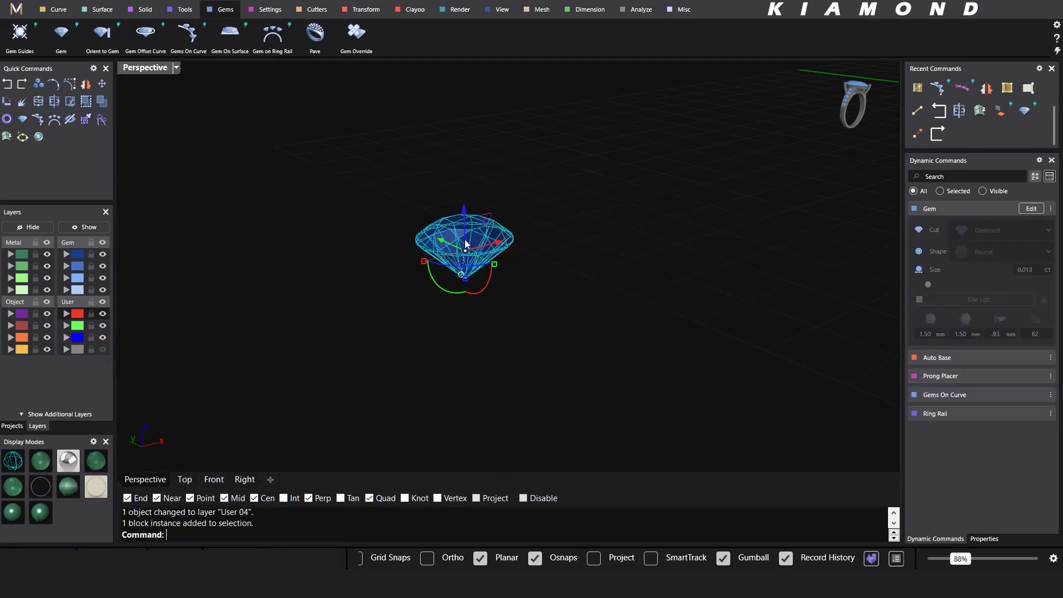
pyautogui.rightClick(457, 238)
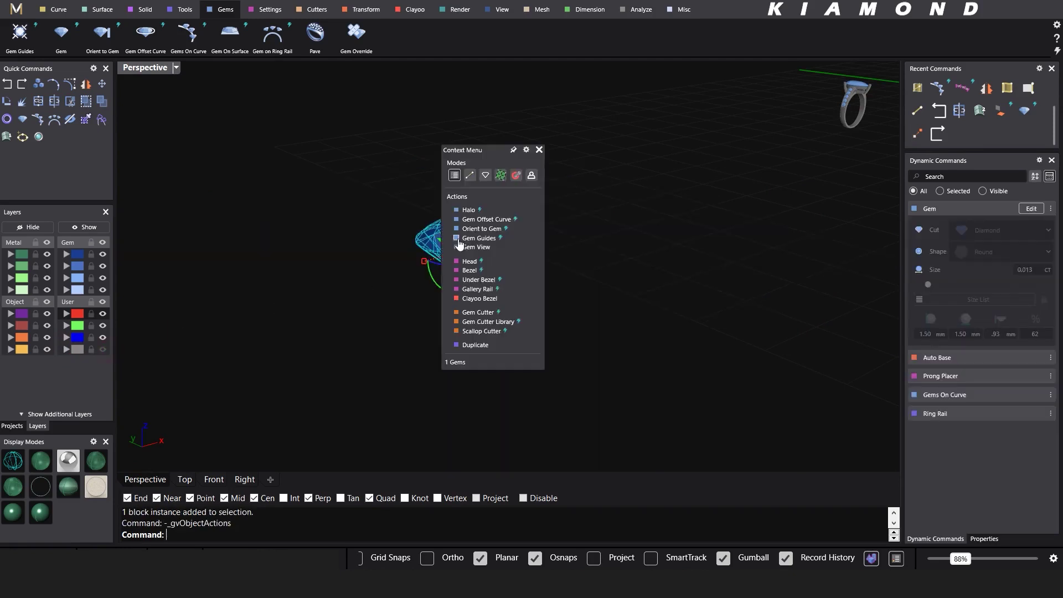
pyautogui.click(477, 289)
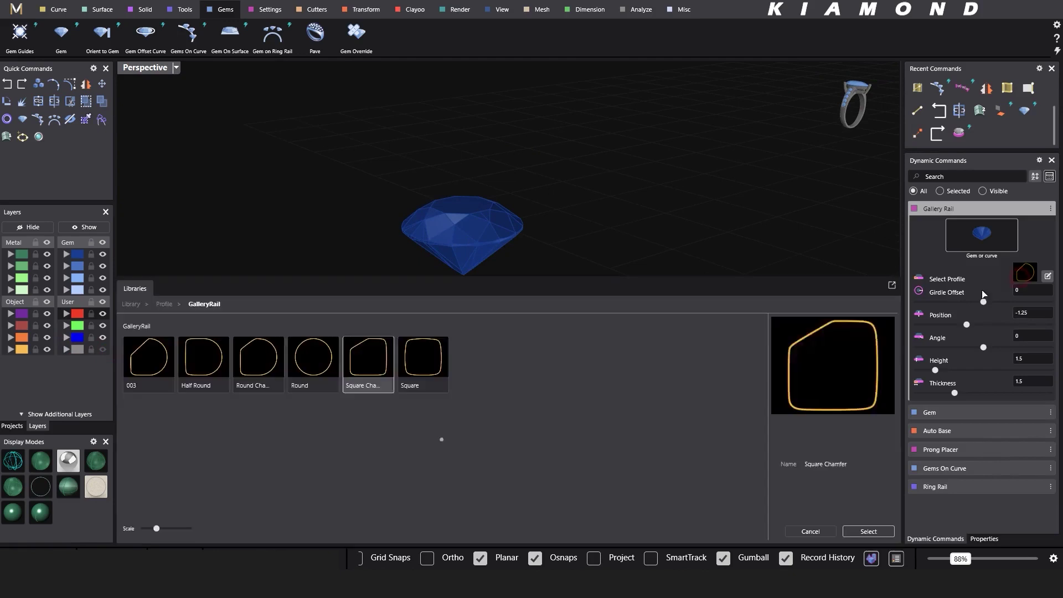
pyautogui.click(381, 371)
pyautogui.click(856, 532)
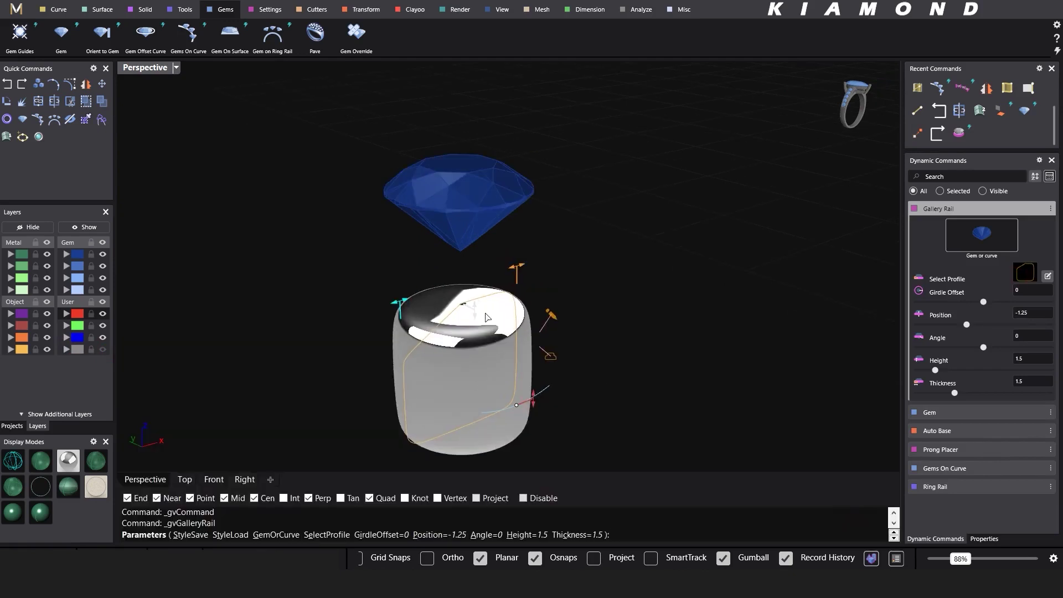
# Step: Set the gallery rail's height to 0.54 and its thickness to 0.49
pyautogui.moveTo(405, 305); pyautogui.dragTo(474, 280)
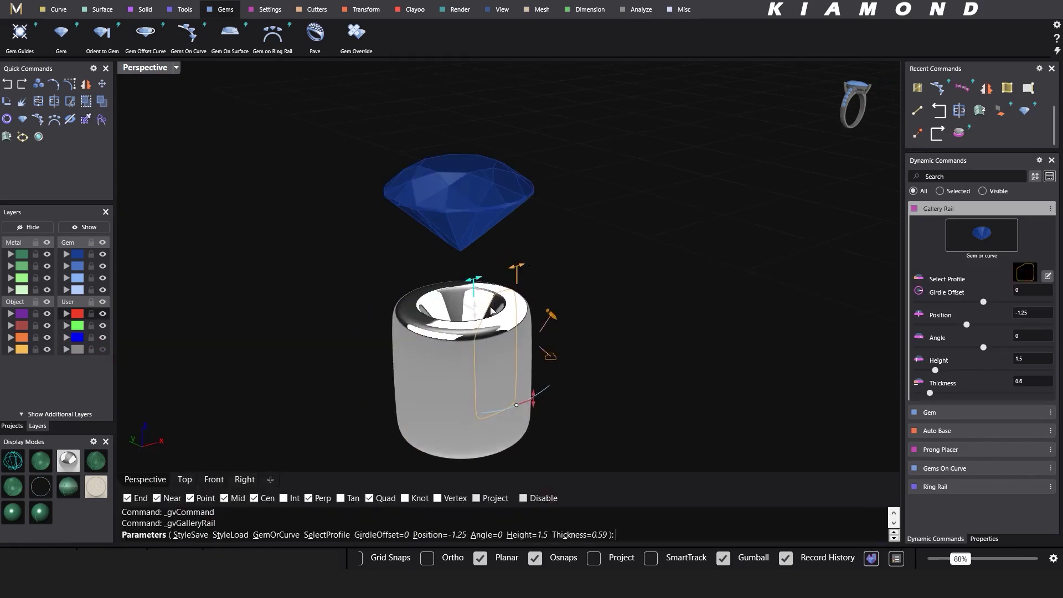
pyautogui.moveTo(535, 399); pyautogui.dragTo(536, 332)
pyautogui.scroll(8, 529, 318)
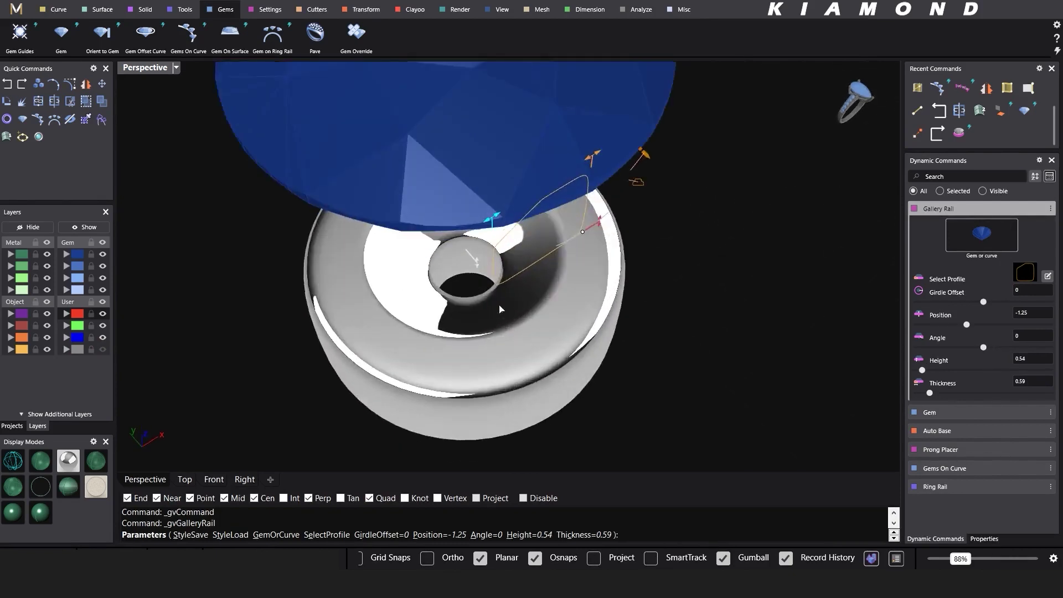
pyautogui.moveTo(498, 365); pyautogui.dragTo(472, 336, button='right')
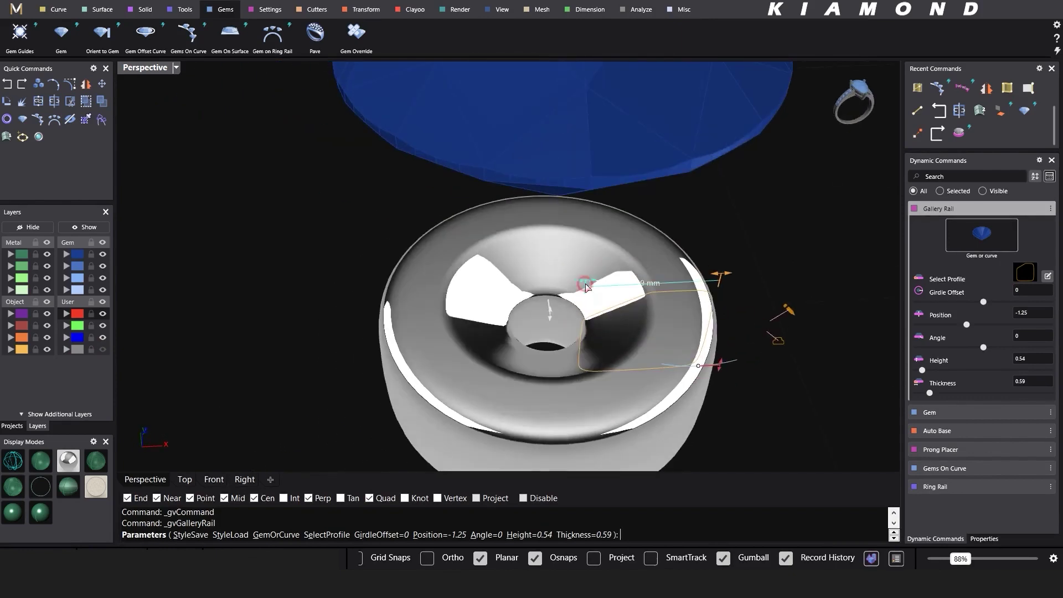
pyautogui.moveTo(585, 287); pyautogui.dragTo(609, 285)
pyautogui.scroll(-5, 609, 285)
pyautogui.moveTo(609, 285); pyautogui.dragTo(664, 329, button='right')
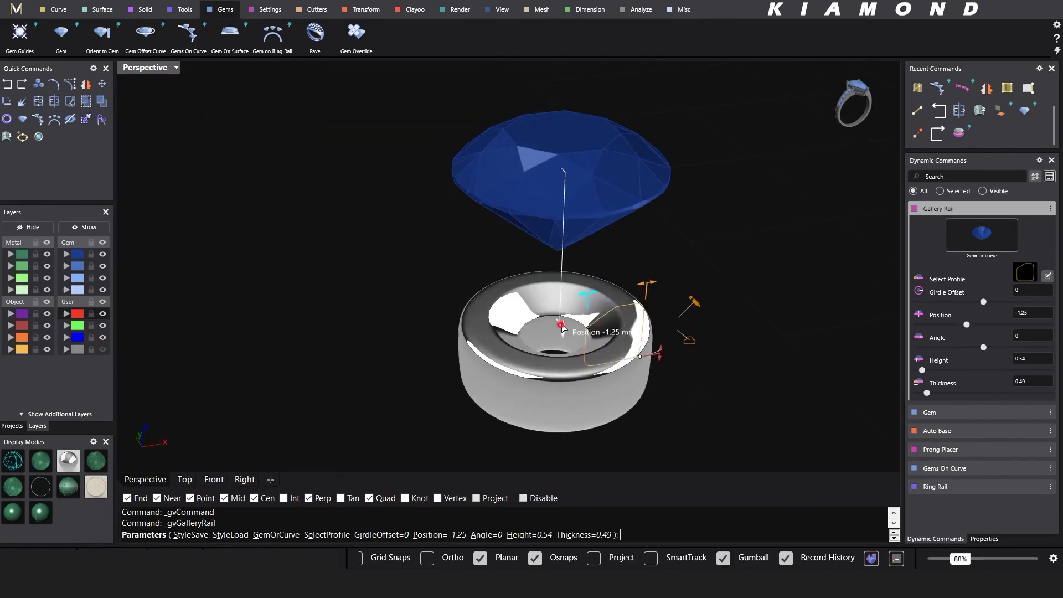
# Step: Raise the gallery rail to position -0.16 under the gem, give it a 0.1 girdle offset and finish it
pyautogui.moveTo(562, 328); pyautogui.dragTo(580, 211)
pyautogui.moveTo(580, 210); pyautogui.dragTo(543, 249, button='right')
pyautogui.scroll(7, 544, 249)
pyautogui.moveTo(554, 195); pyautogui.dragTo(572, 194)
pyautogui.moveTo(487, 299); pyautogui.dragTo(469, 283, button='right')
pyautogui.keyDown('shift'); pyautogui.moveTo(468, 283); pyautogui.dragTo(513, 258, button='right'); pyautogui.keyUp('shift')
pyautogui.moveTo(466, 240); pyautogui.dragTo(475, 242)
pyautogui.scroll(-7, 467, 233)
pyautogui.moveTo(466, 235); pyautogui.dragTo(459, 376, button='right')
pyautogui.rightClick(460, 377)
pyautogui.scroll(-4, 459, 371)
pyautogui.moveTo(346, 382); pyautogui.dragTo(337, 352, button='right')
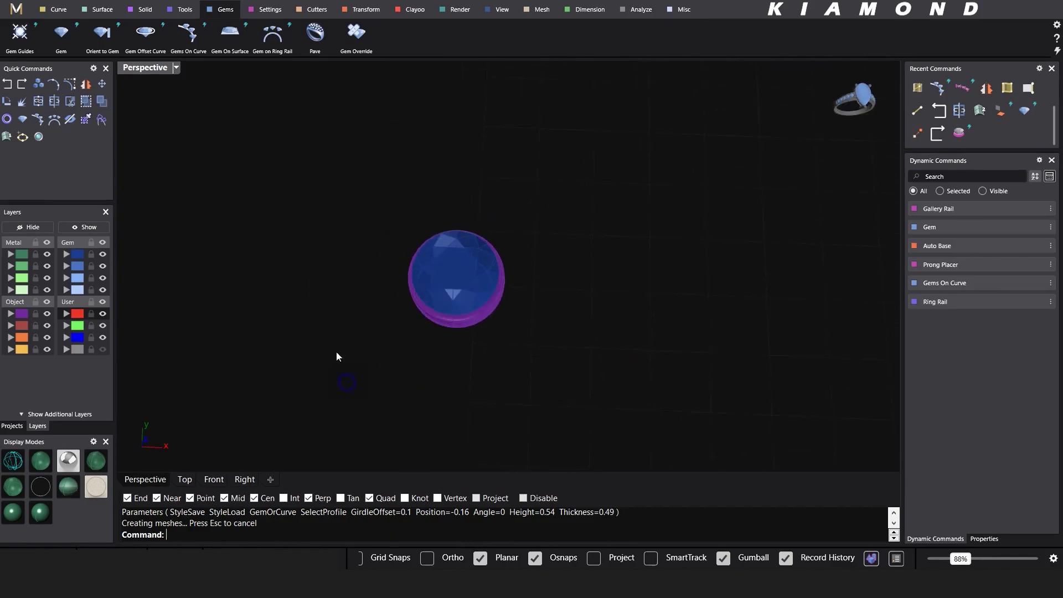
# Step: Show the gray User 04 layer with the flat base and shade the Top view
pyautogui.click(102, 349)
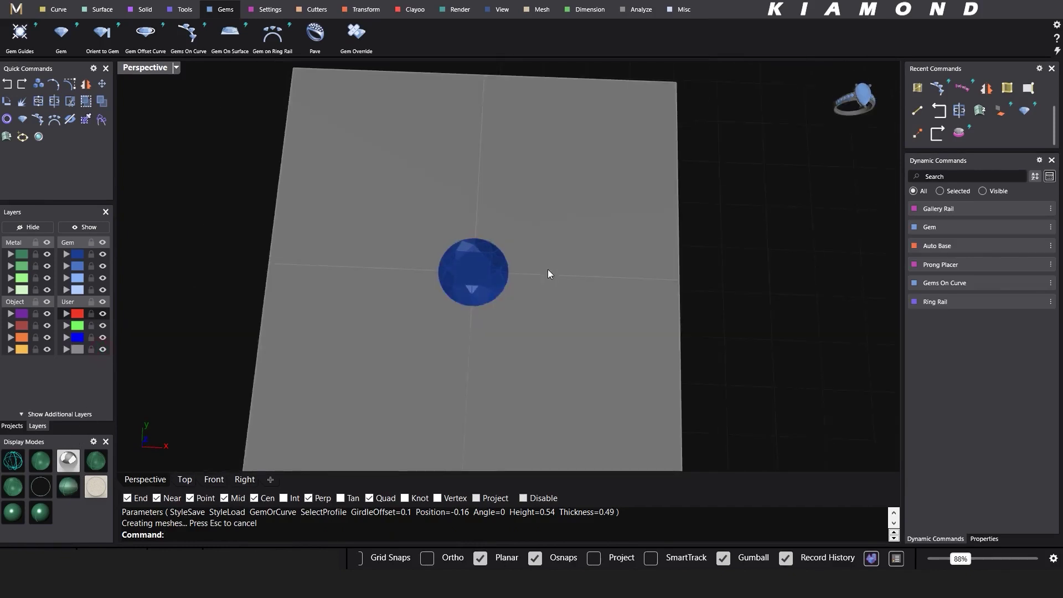
pyautogui.click(185, 479)
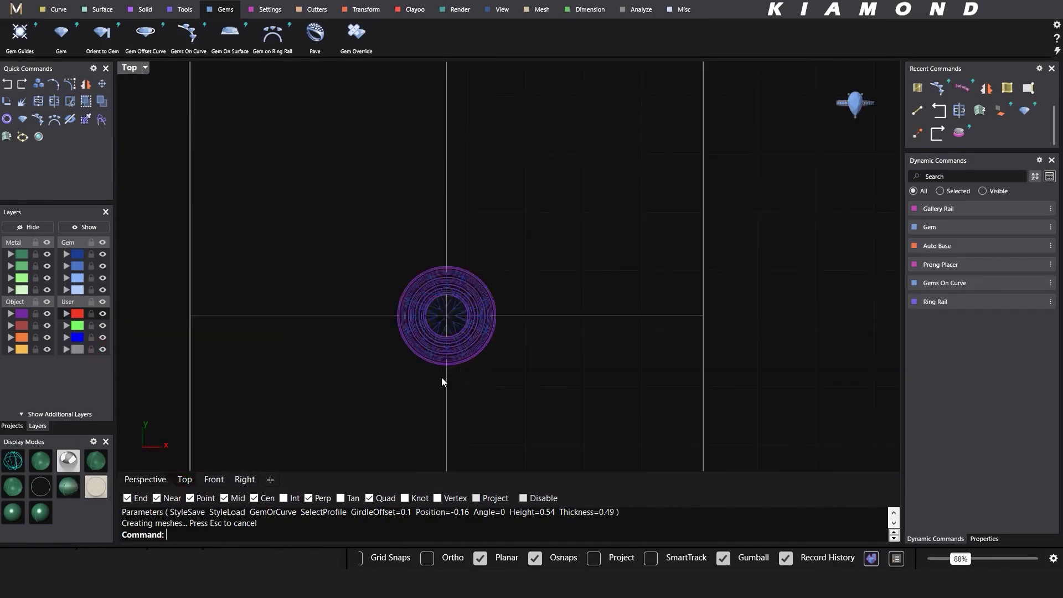
pyautogui.click(41, 460)
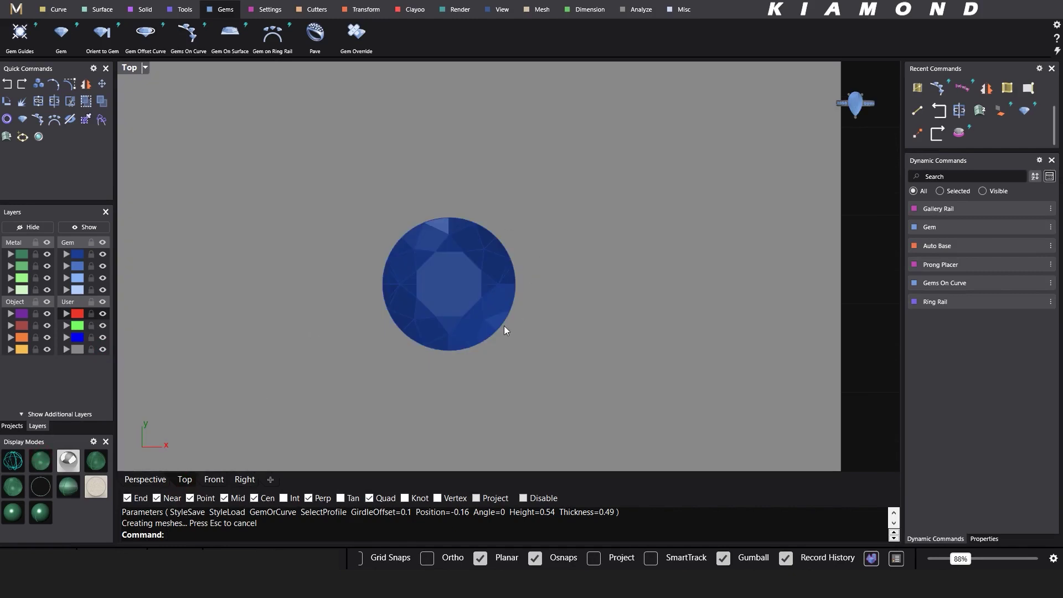
# Step: In Perspective view, raise the gem together with its gallery rail so the rail sits on the flat base
pyautogui.click(143, 479)
pyautogui.moveTo(427, 332); pyautogui.dragTo(485, 234, button='right')
pyautogui.scroll(-3, 413, 254)
pyautogui.hotkey('ctrl', 'z')
pyautogui.moveTo(422, 331); pyautogui.dragTo(558, 151)
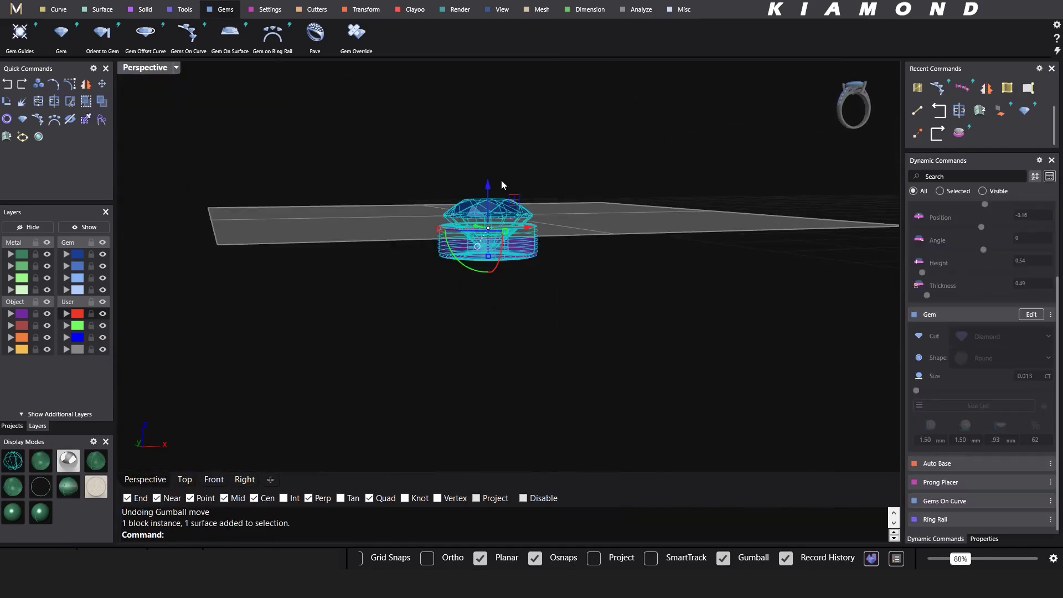
pyautogui.moveTo(490, 182); pyautogui.dragTo(502, 146)
pyautogui.click(524, 126)
pyautogui.moveTo(525, 127); pyautogui.dragTo(553, 202, button='right')
pyautogui.scroll(4, 466, 221)
# Step: Try to move the gallery rail alone upward against the gem, and undo the move
pyautogui.click(483, 219)
pyautogui.click(521, 248)
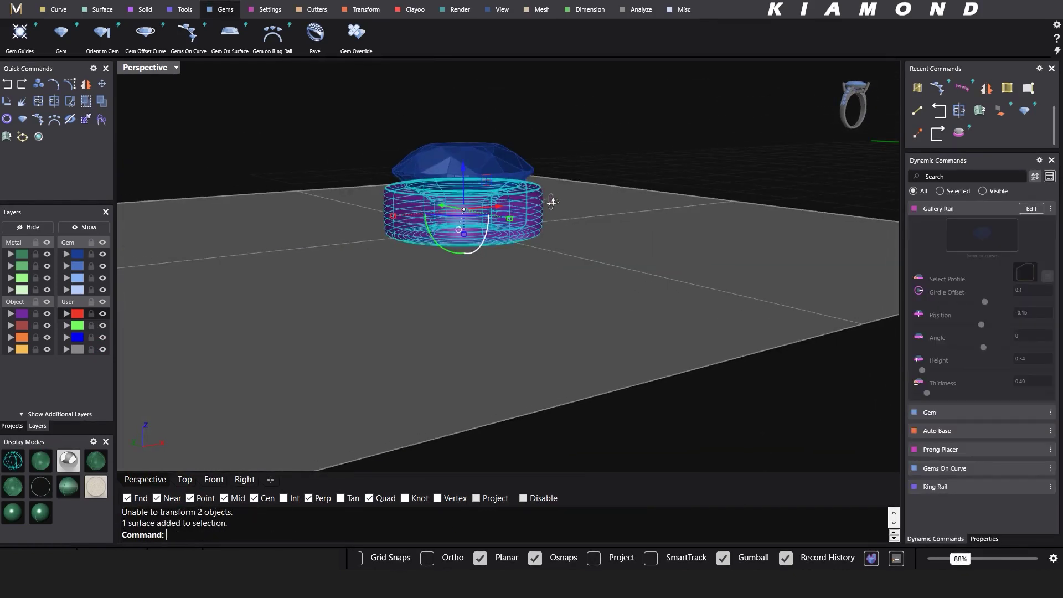
pyautogui.moveTo(468, 168); pyautogui.dragTo(490, 147)
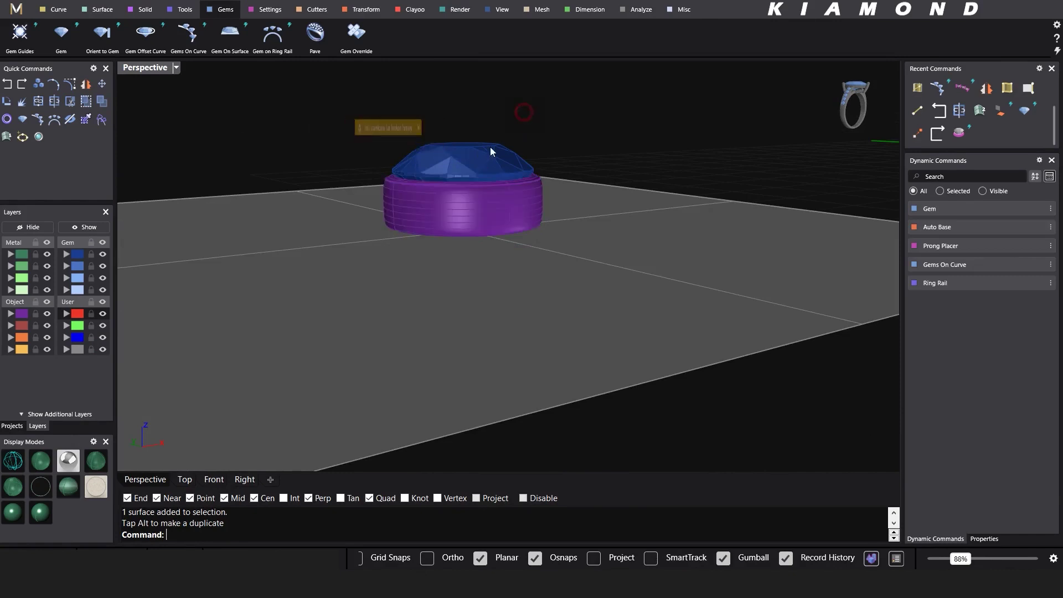
pyautogui.scroll(3, 428, 211)
pyautogui.hotkey('ctrl', 'z')
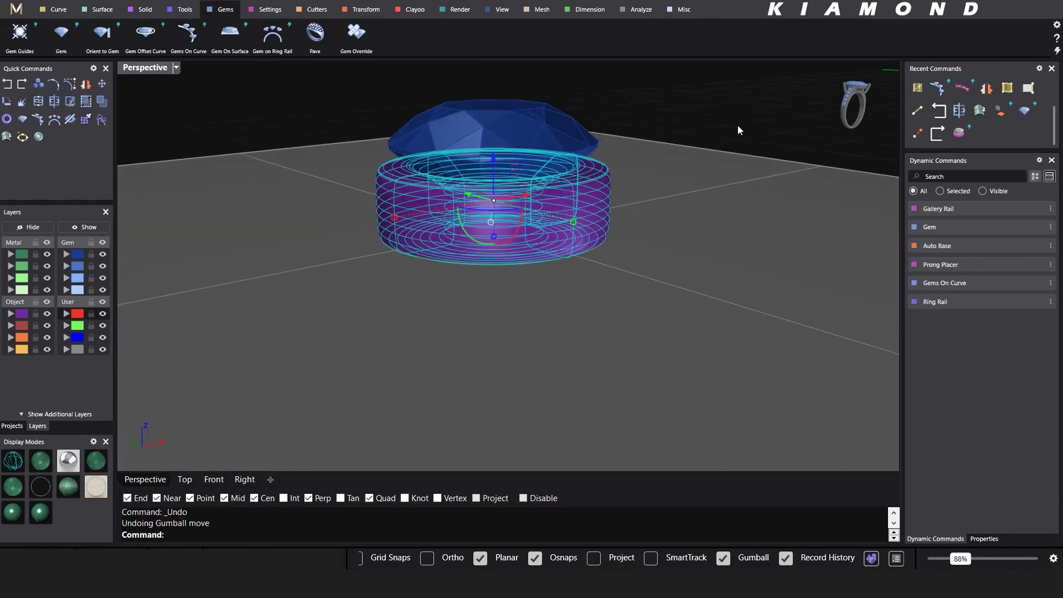
# Step: Edit the gallery rail, setting its position to -0.13, and finish it
pyautogui.click(1019, 209)
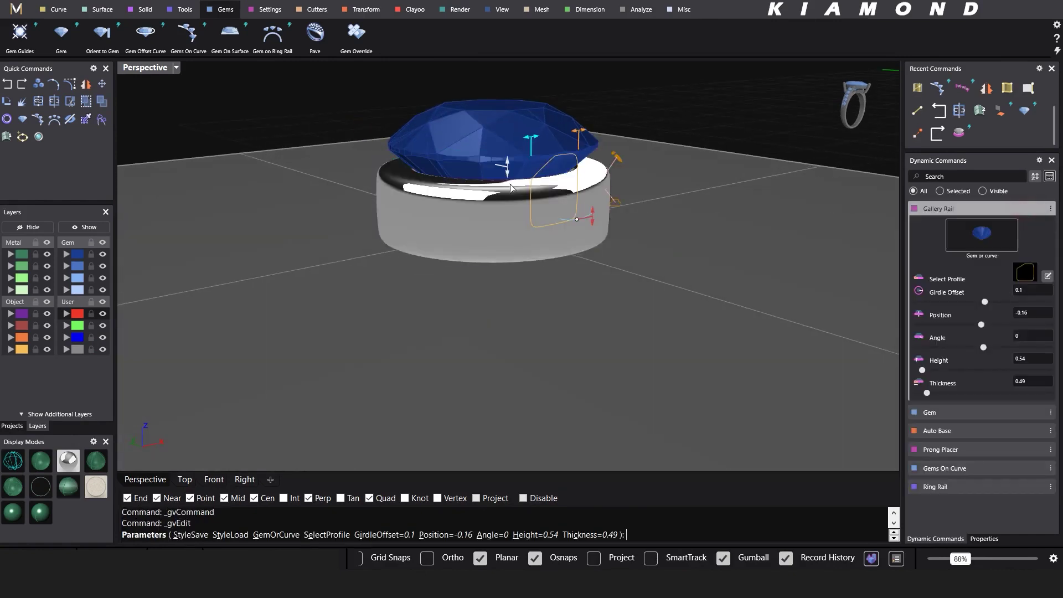
pyautogui.moveTo(508, 172); pyautogui.dragTo(510, 166)
pyautogui.rightClick(670, 109)
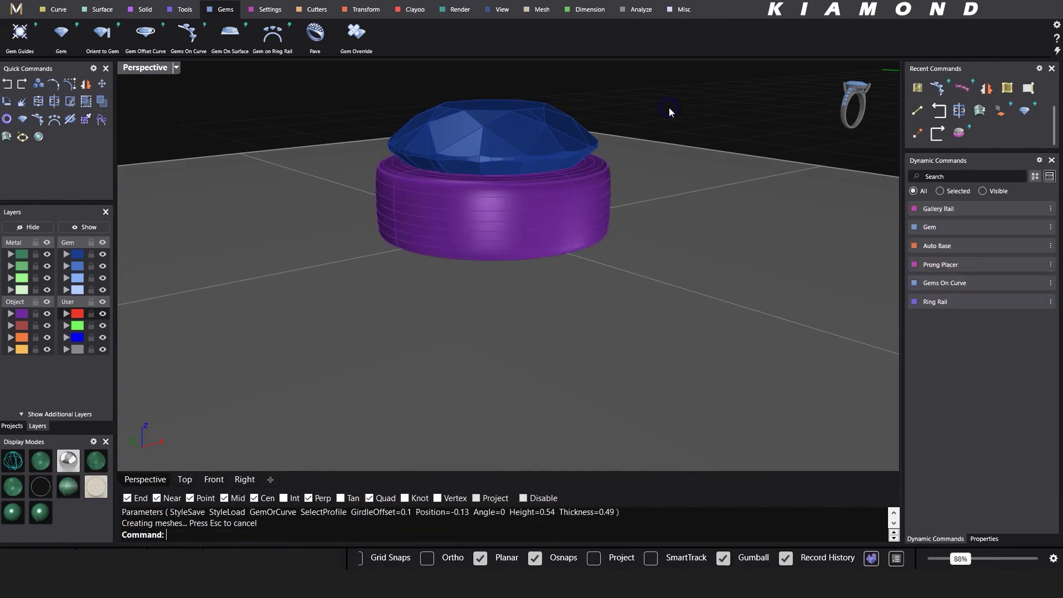
# Step: Switch to the Top view and lock the User 04 layer of the flat base
pyautogui.scroll(-4, 505, 177)
pyautogui.moveTo(505, 177); pyautogui.dragTo(455, 267, button='right')
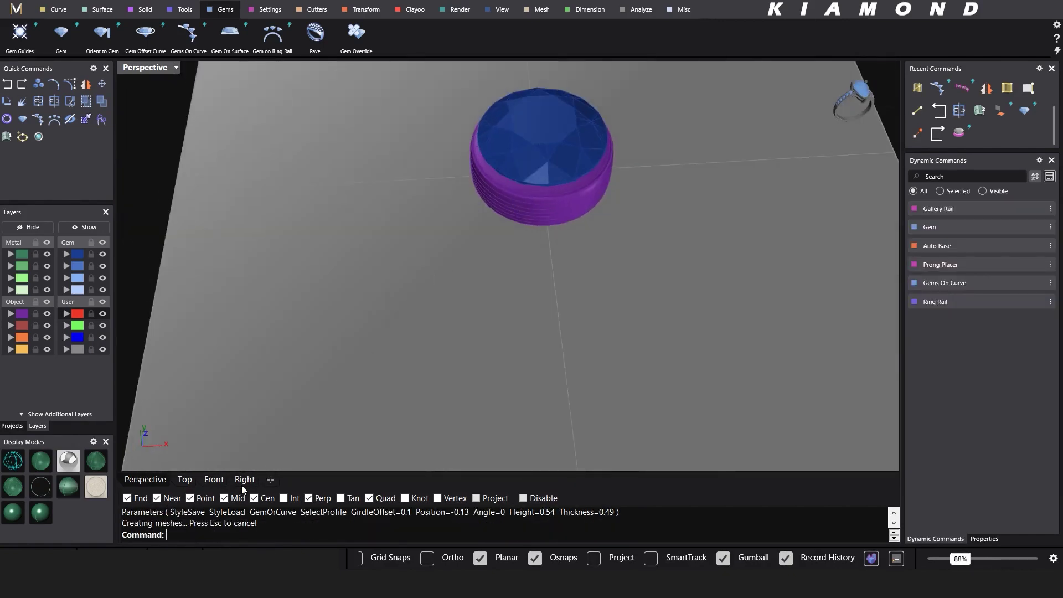
pyautogui.click(184, 479)
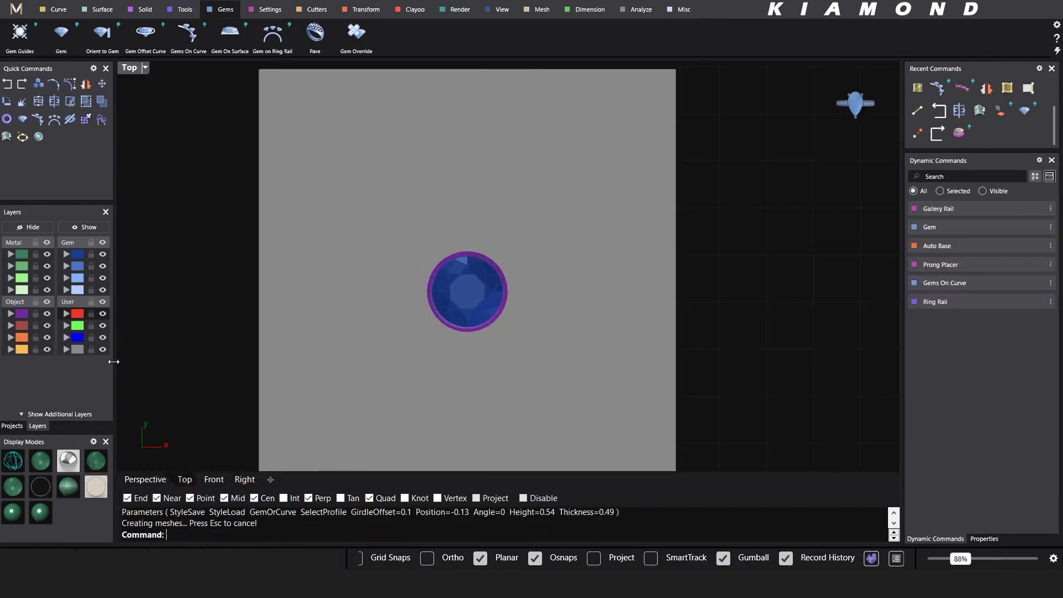
# Step: Duplicate the gem with its rail twice straight up, forming a vertical column of three touching settings on the base
pyautogui.moveTo(381, 242); pyautogui.dragTo(534, 356)
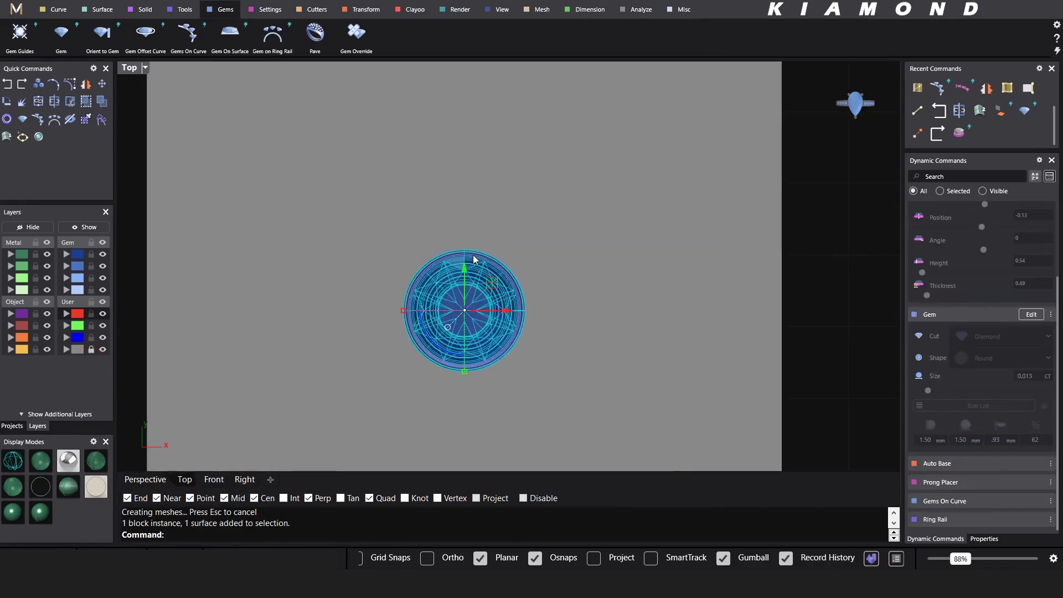
pyautogui.moveTo(475, 261); pyautogui.dragTo(482, 157)
pyautogui.press('alt')
pyautogui.scroll(-4, 481, 165)
pyautogui.moveTo(482, 165); pyautogui.dragTo(491, 274, button='right')
pyautogui.moveTo(492, 274); pyautogui.dragTo(492, 176)
pyautogui.press('alt')
pyautogui.click(504, 138)
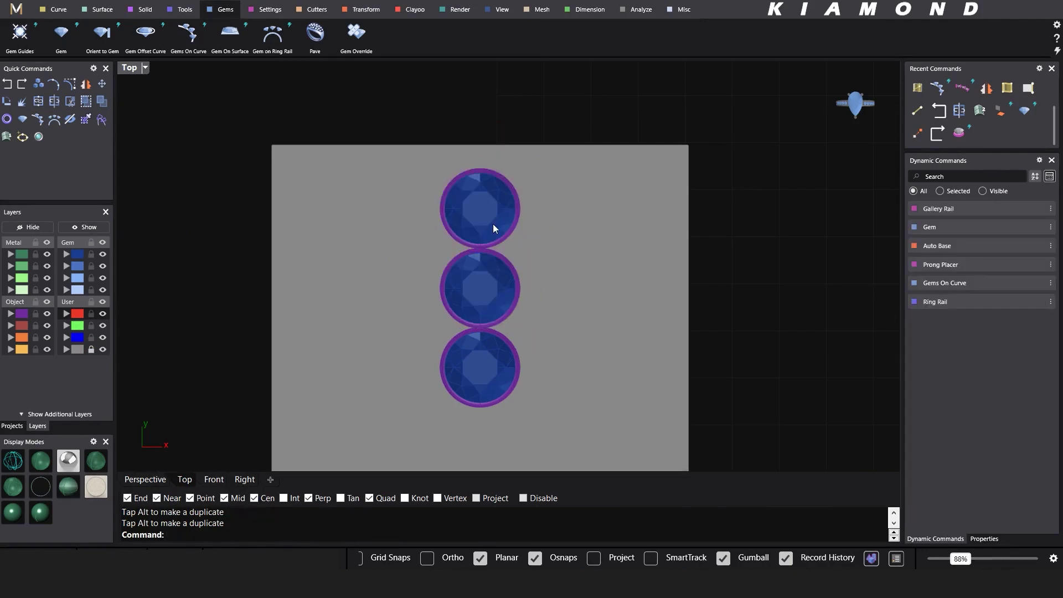
# Step: Measure the gap between the uppermost gem rail and the flat base's edge, and inspect how the rails meet
pyautogui.scroll(4, 493, 223)
pyautogui.moveTo(498, 191); pyautogui.dragTo(503, 245, button='right')
pyautogui.press('d')
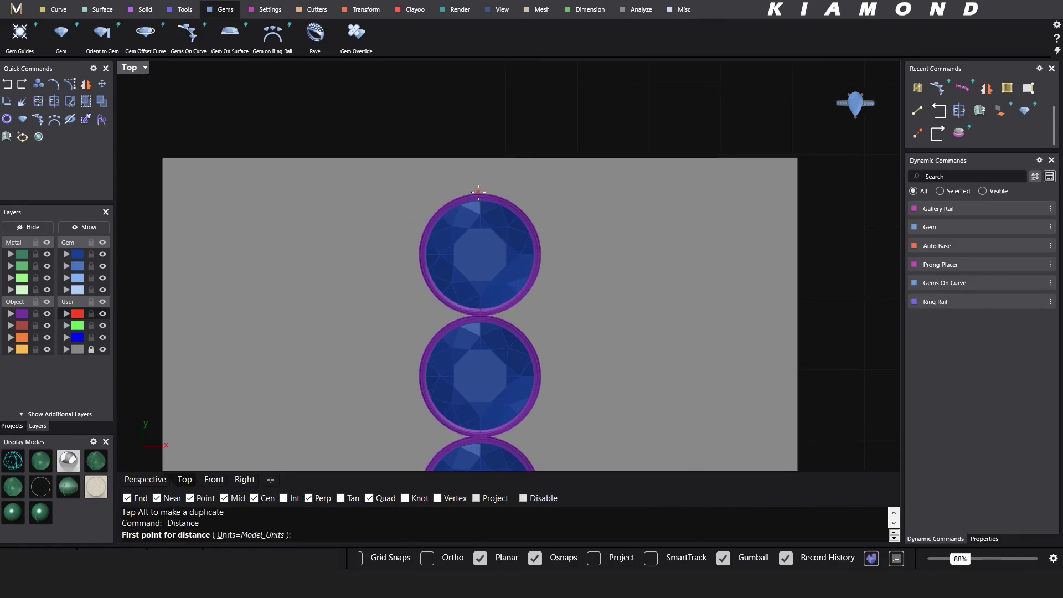
pyautogui.click(478, 193)
pyautogui.click(478, 158)
pyautogui.scroll(-4, 478, 158)
pyautogui.moveTo(496, 208); pyautogui.dragTo(497, 148, button='right')
pyautogui.scroll(10, 492, 150)
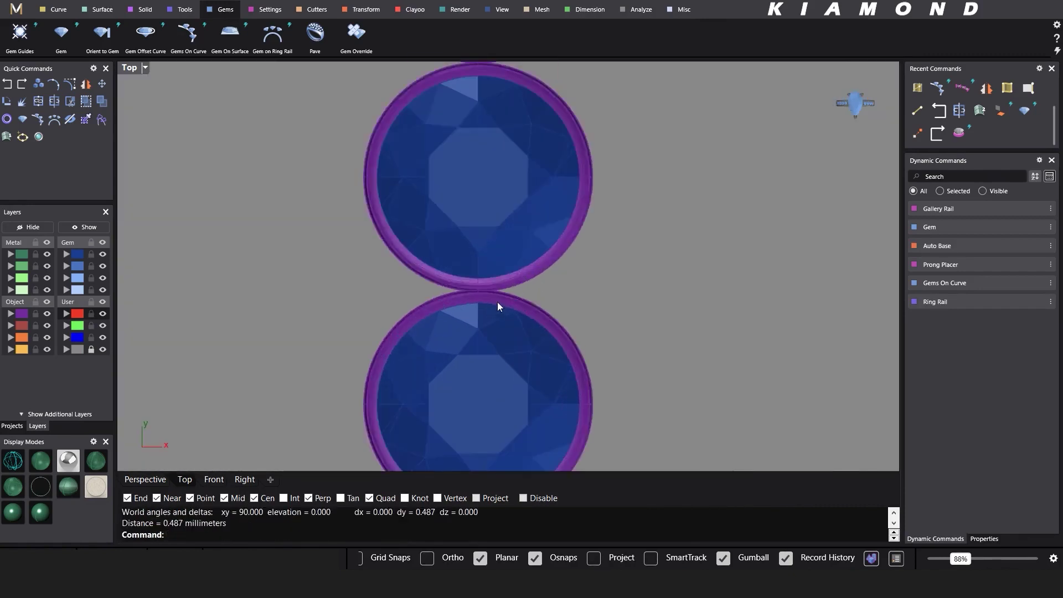
pyautogui.scroll(-5, 496, 221)
# Step: Polar array the column's middle gem and rail around the lowest gem, with 6 items over 360 degrees
pyautogui.click(501, 249)
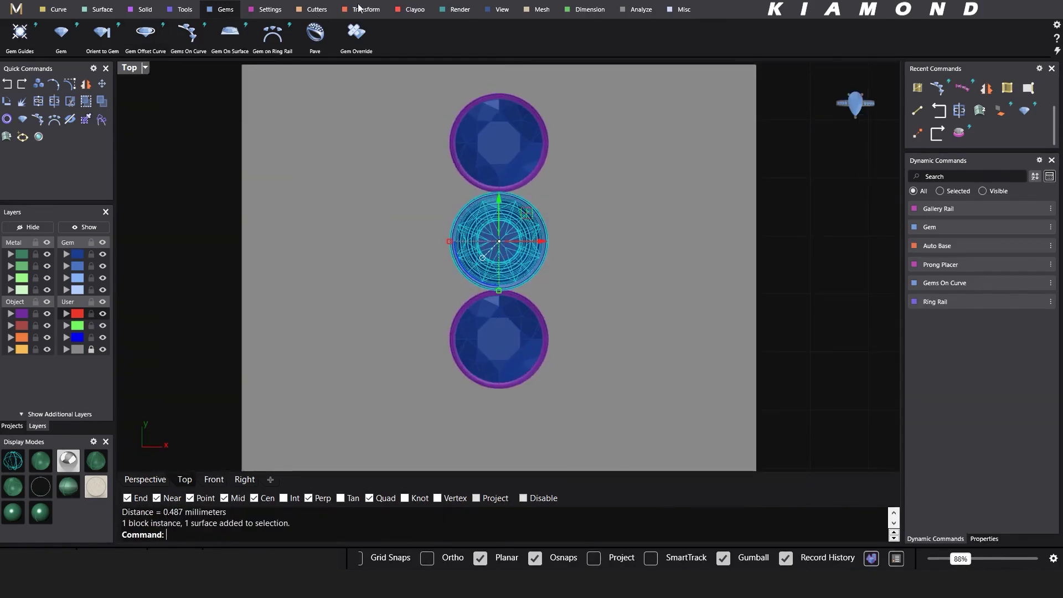
pyautogui.click(360, 9)
pyautogui.click(807, 51)
pyautogui.click(530, 312)
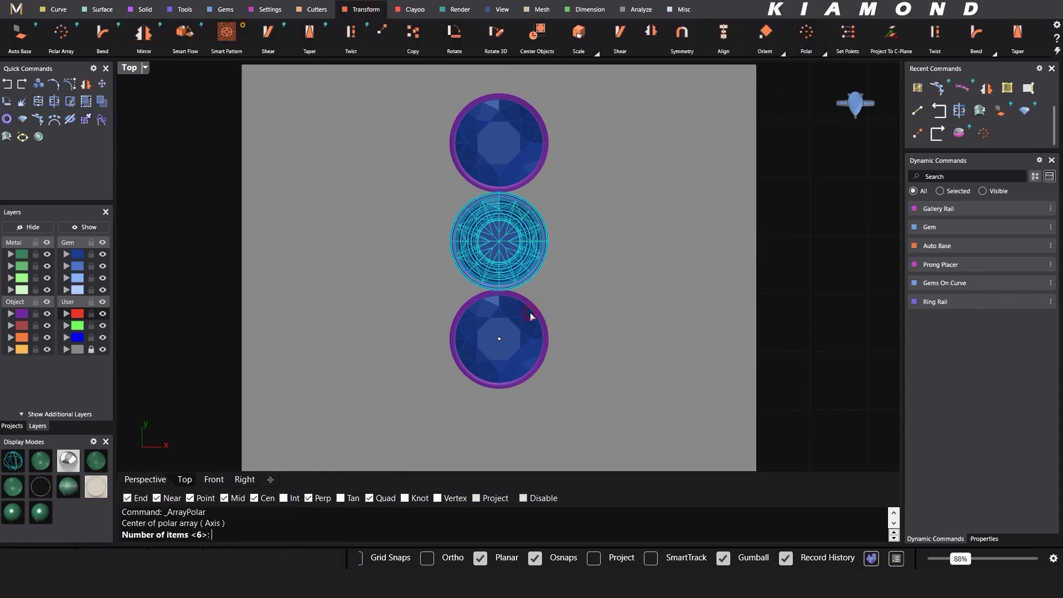
pyautogui.press('Return')
pyautogui.click(630, 174)
pyautogui.scroll(2, 513, 217)
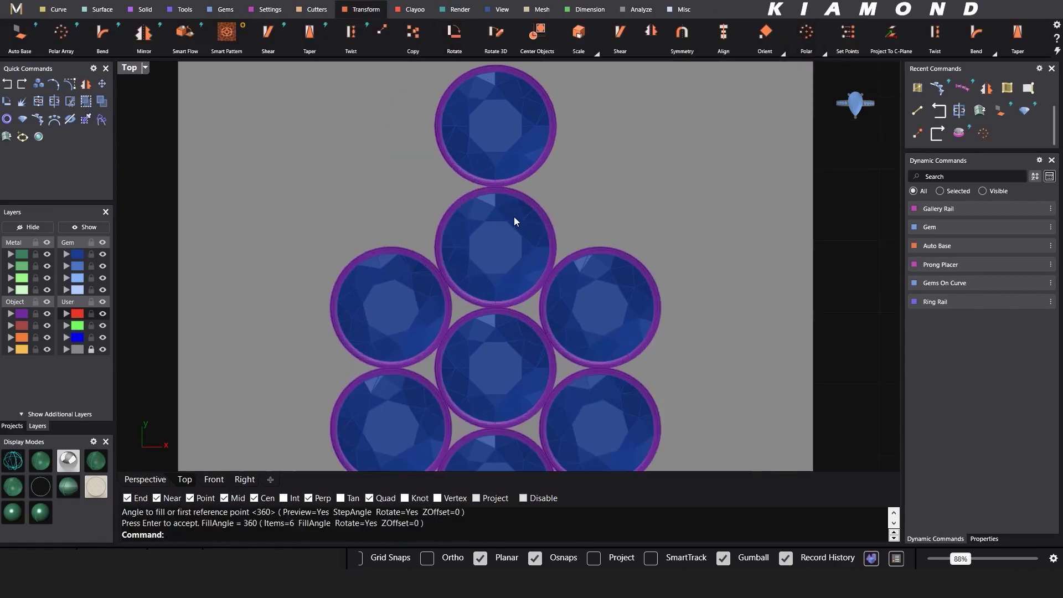
# Step: Place a trial copy of the outermost gem and rail diagonally down beside the vertical column
pyautogui.scroll(-2, 514, 217)
pyautogui.moveTo(560, 181); pyautogui.dragTo(560, 233, button='right')
pyautogui.moveTo(531, 165); pyautogui.dragTo(615, 215)
pyautogui.scroll(6, 533, 274)
pyautogui.scroll(-8, 576, 166)
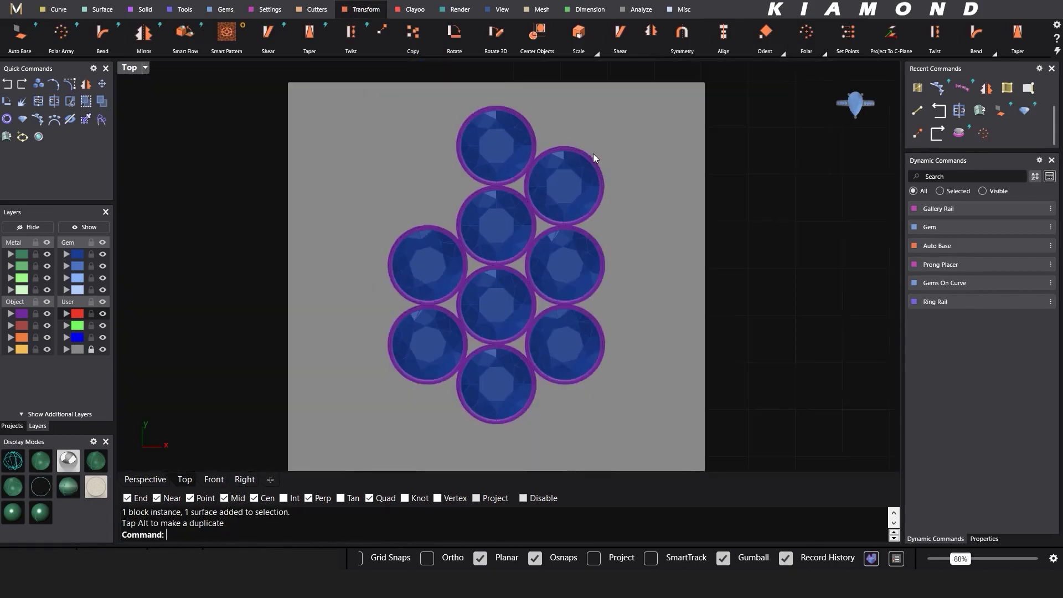
pyautogui.moveTo(576, 166); pyautogui.dragTo(573, 168)
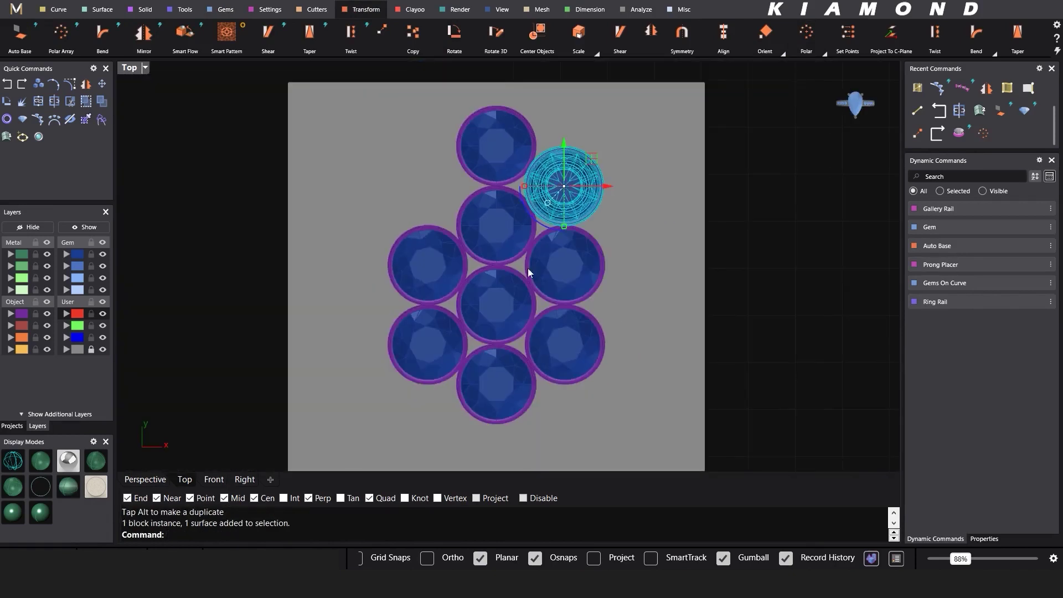
pyautogui.click(498, 147)
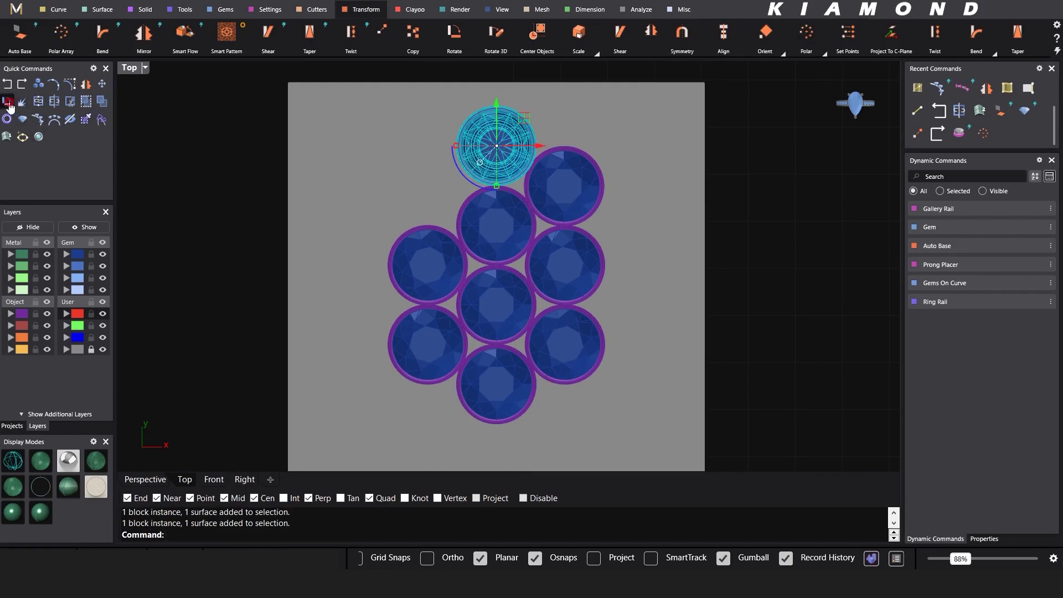
pyautogui.click(8, 102)
pyautogui.click(496, 304)
pyautogui.scroll(-3, 472, 277)
pyautogui.click(485, 122)
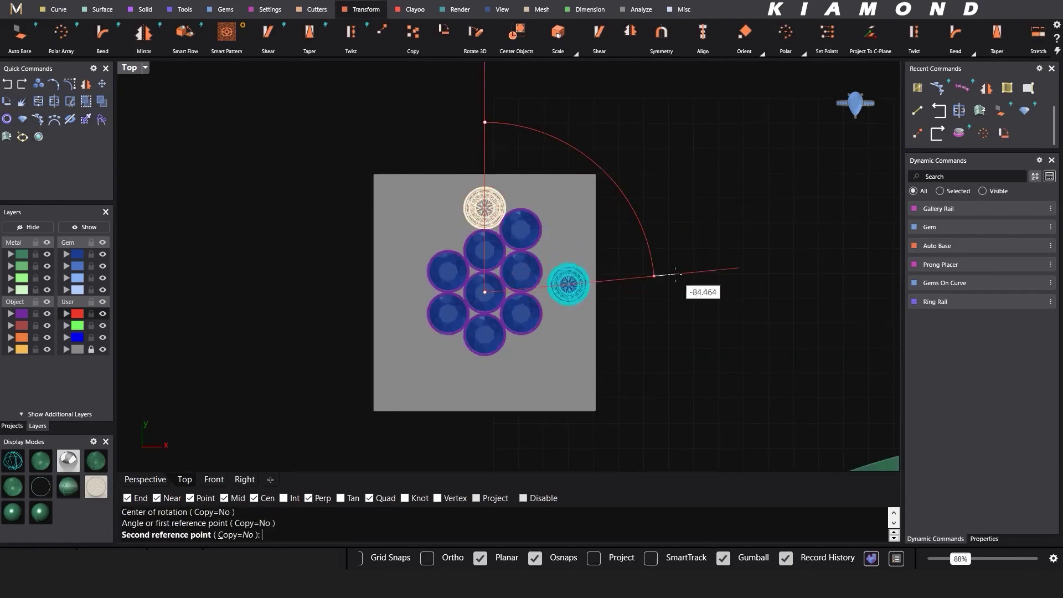
pyautogui.press('Escape')
pyautogui.scroll(4, 482, 340)
pyautogui.press('Escape')
pyautogui.scroll(2, 487, 157)
# Step: Try to move the outermost gem and rail to the cluster's right side, and undo back to the polar array
pyautogui.click(515, 106)
pyautogui.moveTo(515, 106); pyautogui.dragTo(660, 280)
pyautogui.hotkey('ctrl', 'z')
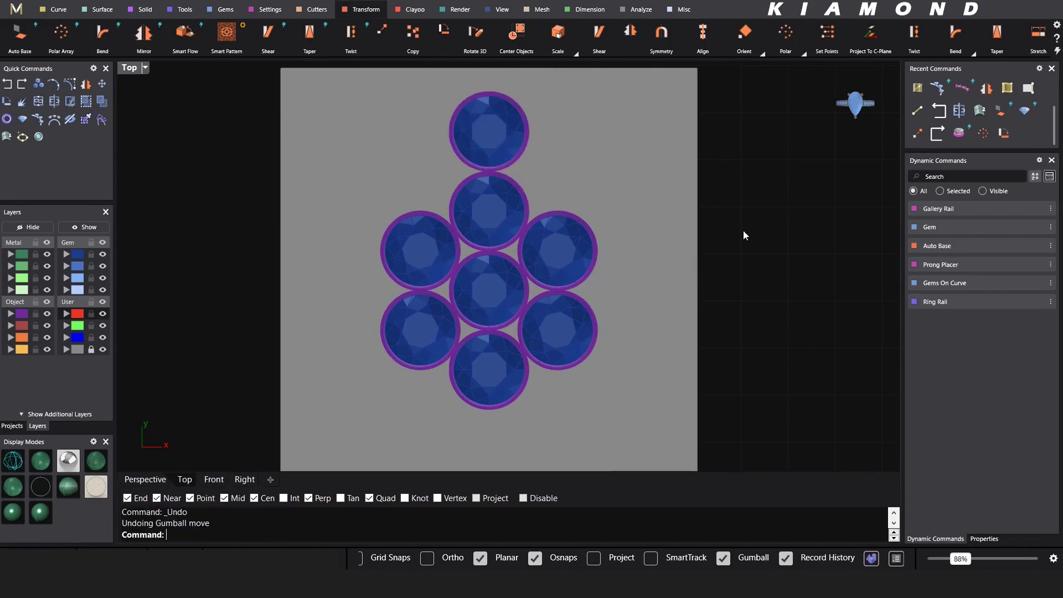
# Step: Duplicate the outermost gem with its rail down to the right, above the upper-right gem of the array
pyautogui.click(517, 110)
pyautogui.moveTo(517, 111); pyautogui.dragTo(587, 150)
pyautogui.hotkey('ctrl', 'z')
pyautogui.hotkey('ctrl', 'z')
pyautogui.hotkey('ctrl', 'z')
pyautogui.hotkey('ctrl', 'y')
pyautogui.hotkey('ctrl', 'y')
pyautogui.hotkey('ctrl', 'y')
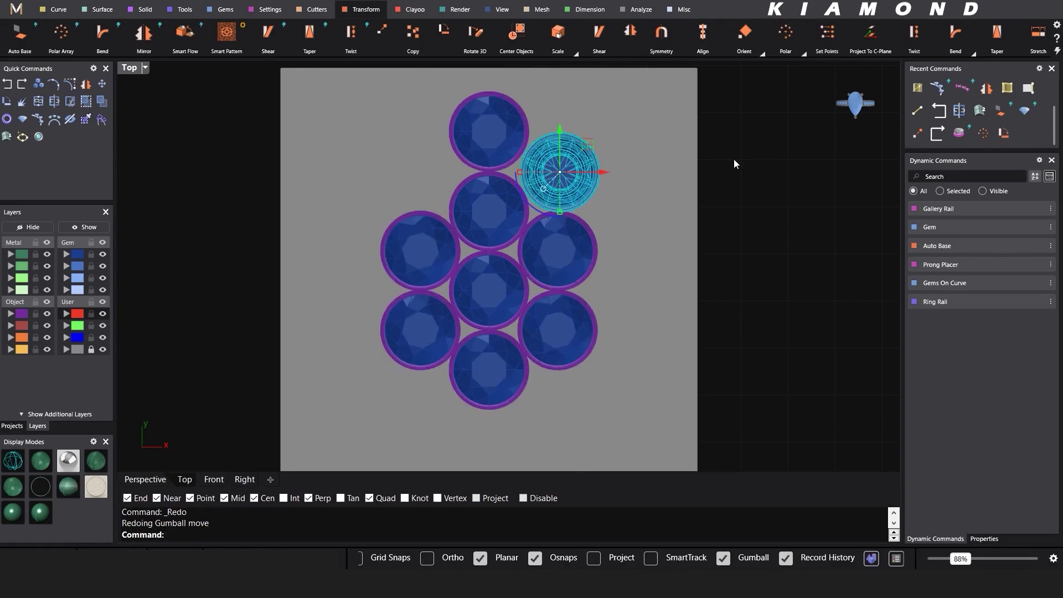
pyautogui.press('Escape')
# Step: Nudge the duplicated gem and rail into line with the right-hand gems so the neighbouring rails touch
pyautogui.scroll(2, 488, 182)
pyautogui.moveTo(501, 227); pyautogui.dragTo(516, 271, button='right')
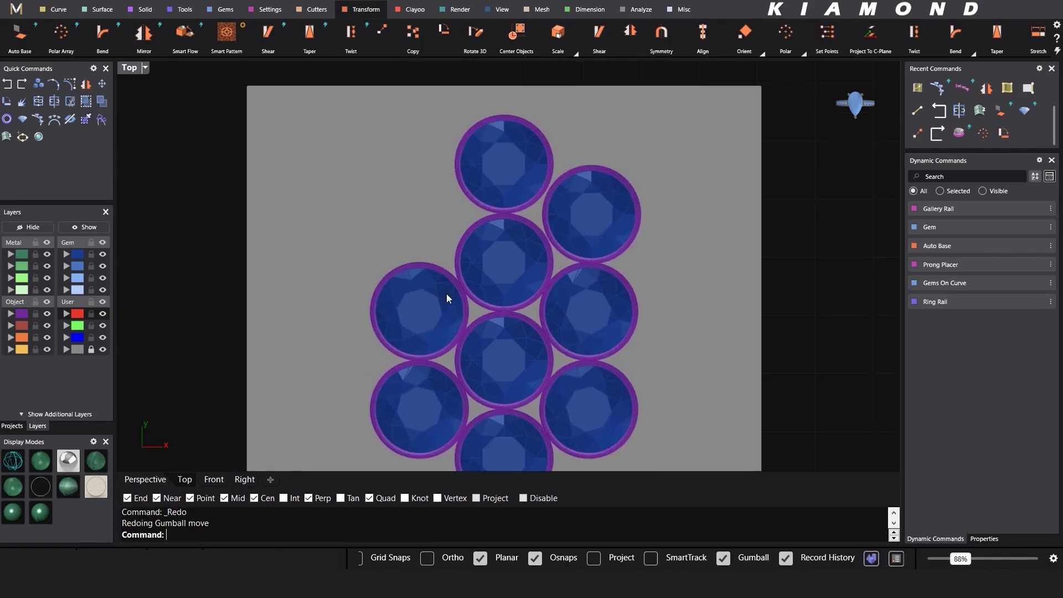
pyautogui.scroll(4, 587, 192)
pyautogui.moveTo(653, 170); pyautogui.dragTo(622, 200)
pyautogui.press('Escape')
pyautogui.scroll(-8, 584, 103)
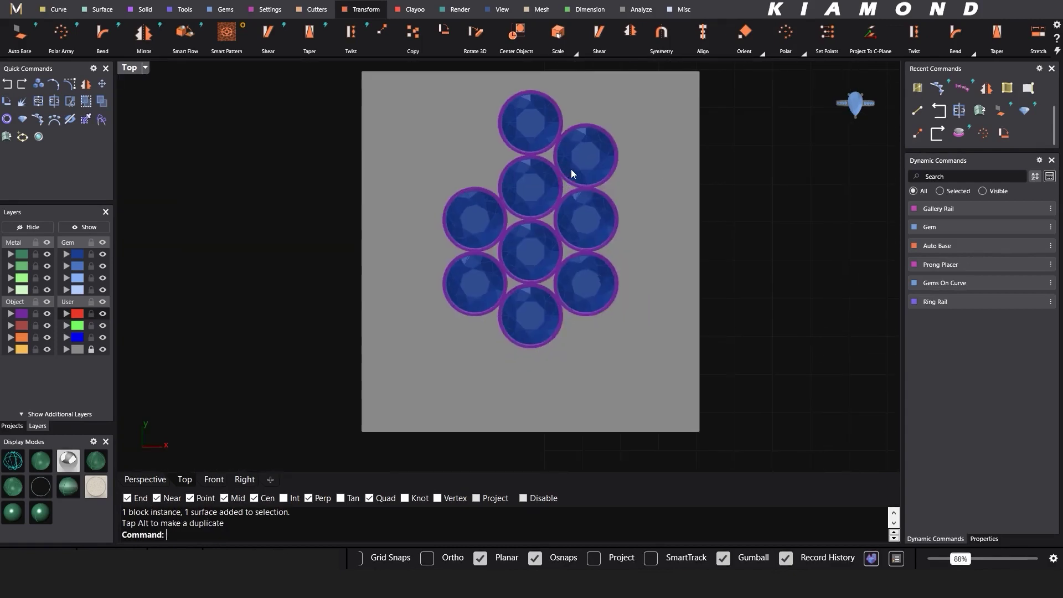
# Step: Duplicate the upper-right gem with its rail diagonally outward, and mirror both gems down across the centre gem's horizontal axis
pyautogui.moveTo(609, 128); pyautogui.dragTo(668, 164)
pyautogui.keyDown('shift'); pyautogui.moveTo(596, 115); pyautogui.dragTo(563, 138); pyautogui.keyUp('shift')
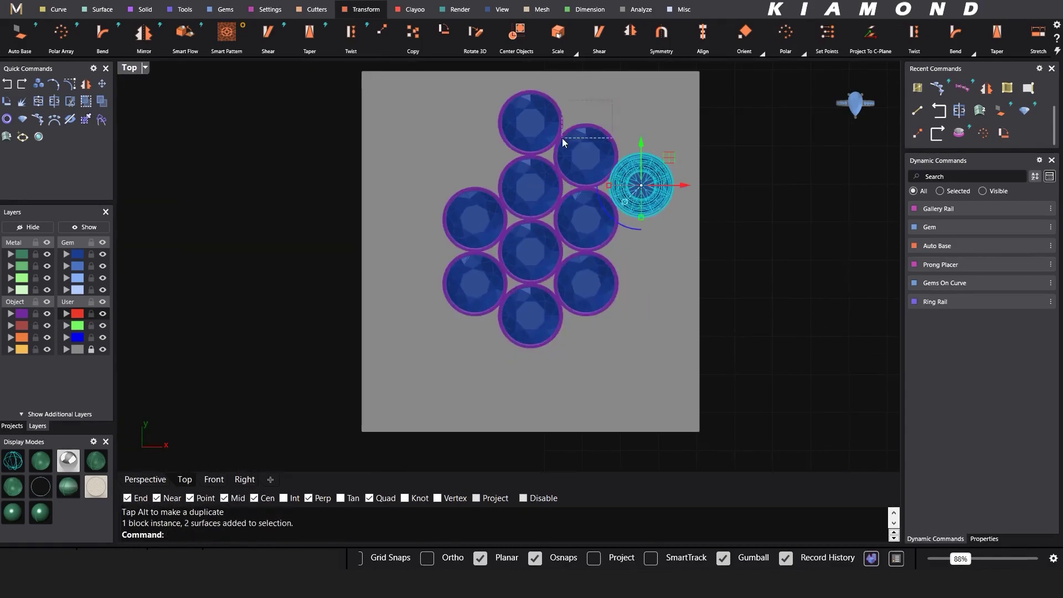
pyautogui.write('m')
pyautogui.press('Return')
pyautogui.click(530, 251)
pyautogui.keyDown('shift'); pyautogui.click(772, 215); pyautogui.keyUp('shift')
# Step: Mirror the topmost gem and its rail down across the horizontal axis through the centre gem
pyautogui.click(519, 144)
pyautogui.write('m')
pyautogui.press('Return')
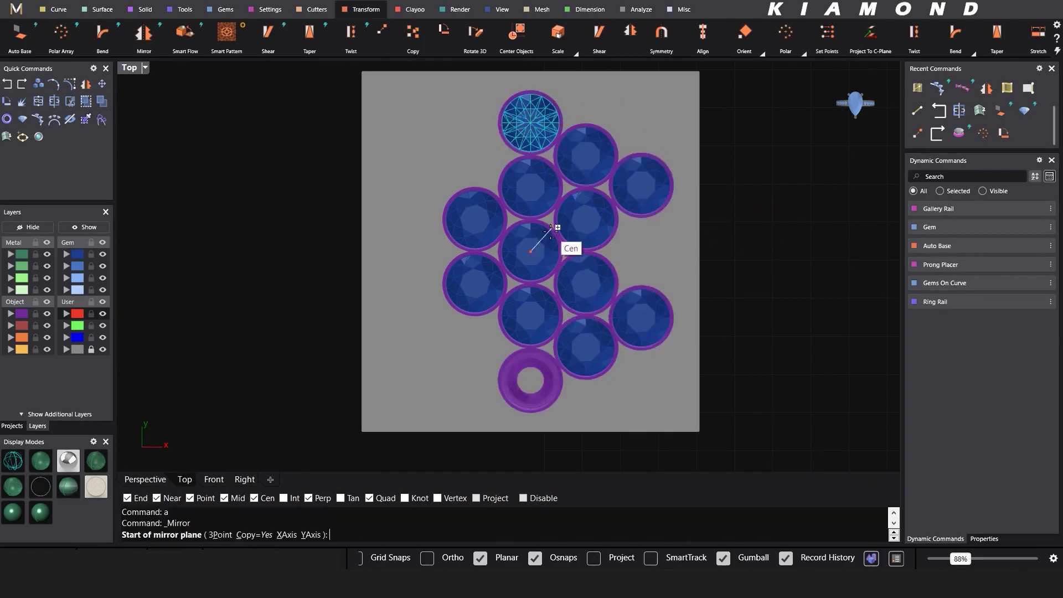
pyautogui.click(558, 227)
pyautogui.keyDown('shift'); pyautogui.click(736, 211); pyautogui.keyUp('shift')
# Step: Move the outer-right gem and rail down to the cluster's middle height so its rail touches the neighbouring ones
pyautogui.scroll(4, 609, 198)
pyautogui.moveTo(690, 127); pyautogui.dragTo(680, 151)
pyautogui.moveTo(681, 151); pyautogui.dragTo(679, 259)
pyautogui.scroll(3, 679, 278)
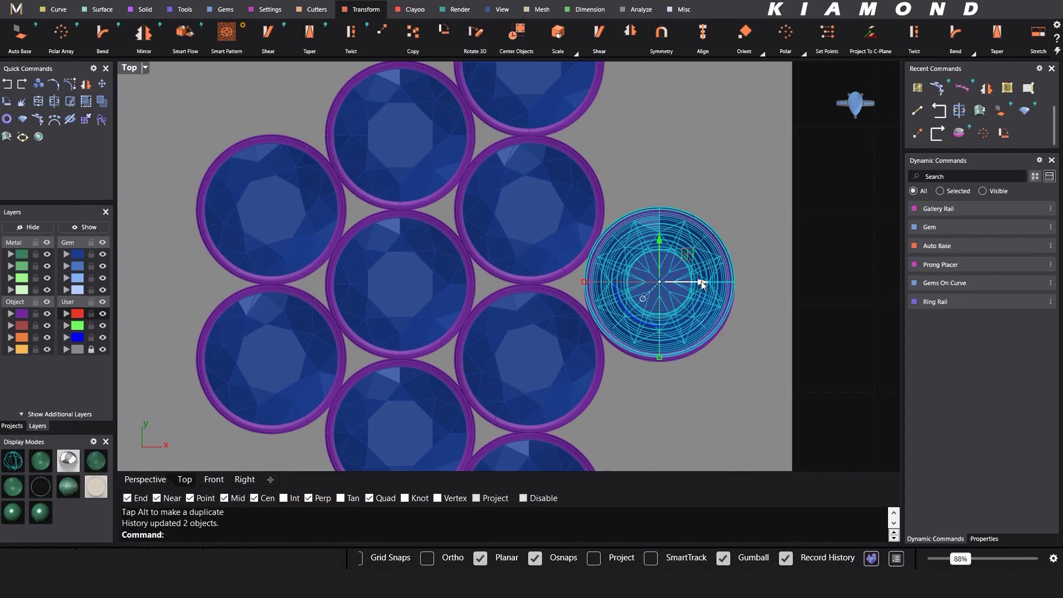
pyautogui.click(737, 176)
# Step: Place another gem with its rail in the outer-right column, directly above the middle gem
pyautogui.scroll(-6, 599, 250)
pyautogui.moveTo(614, 106); pyautogui.dragTo(664, 183)
pyautogui.scroll(4, 658, 166)
pyautogui.click(811, 166)
pyautogui.scroll(-8, 610, 169)
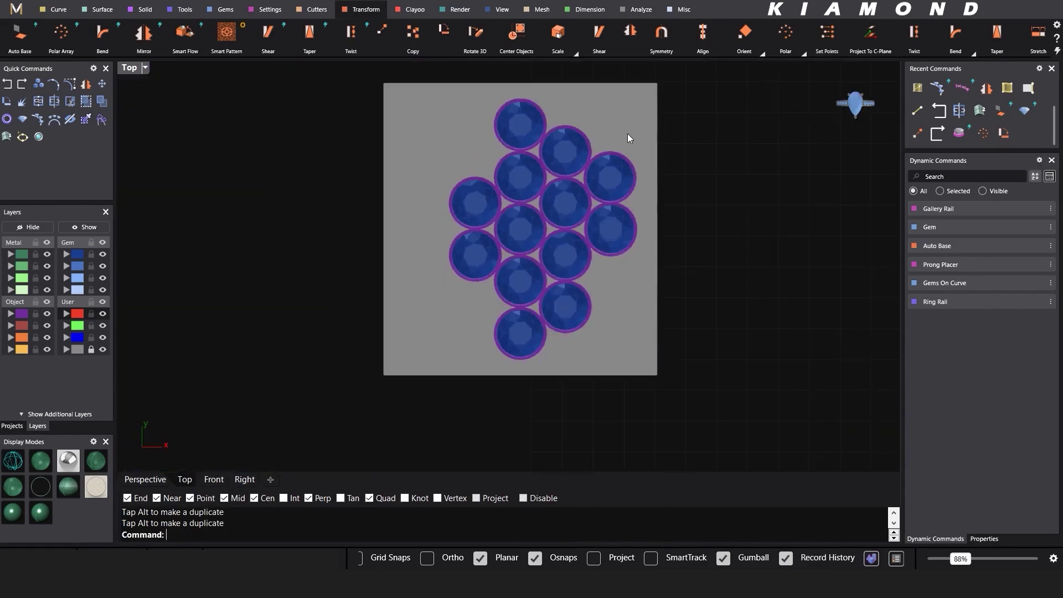
# Step: Mirror the outer-right column's upper gem and rail down across the centre gem's horizontal axis
pyautogui.click(626, 155)
pyautogui.write('a')
pyautogui.press('Return')
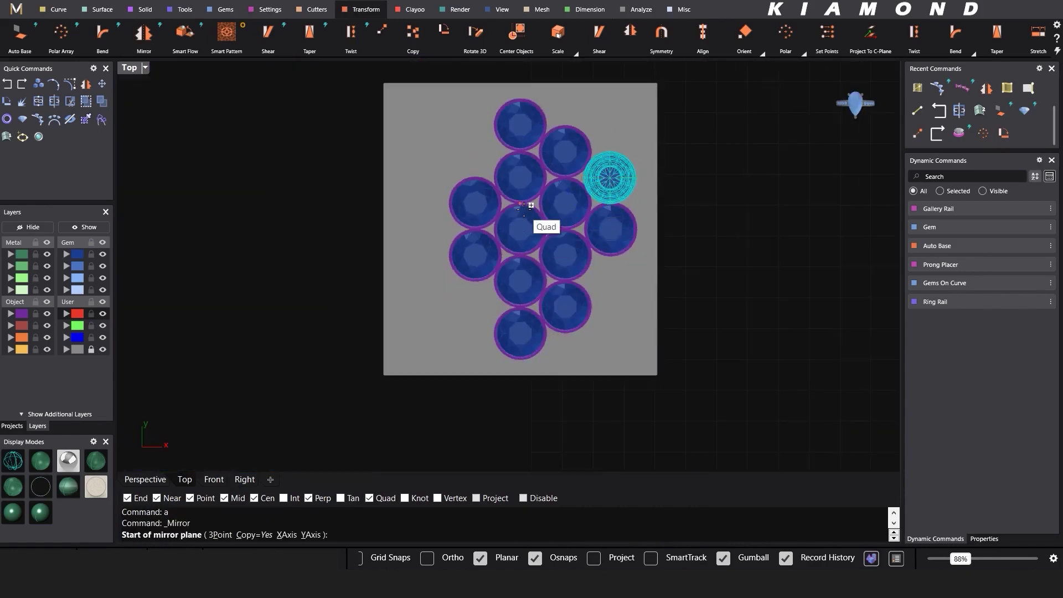
pyautogui.click(520, 229)
pyautogui.keyDown('shift'); pyautogui.click(728, 184); pyautogui.keyUp('shift')
pyautogui.click(733, 187)
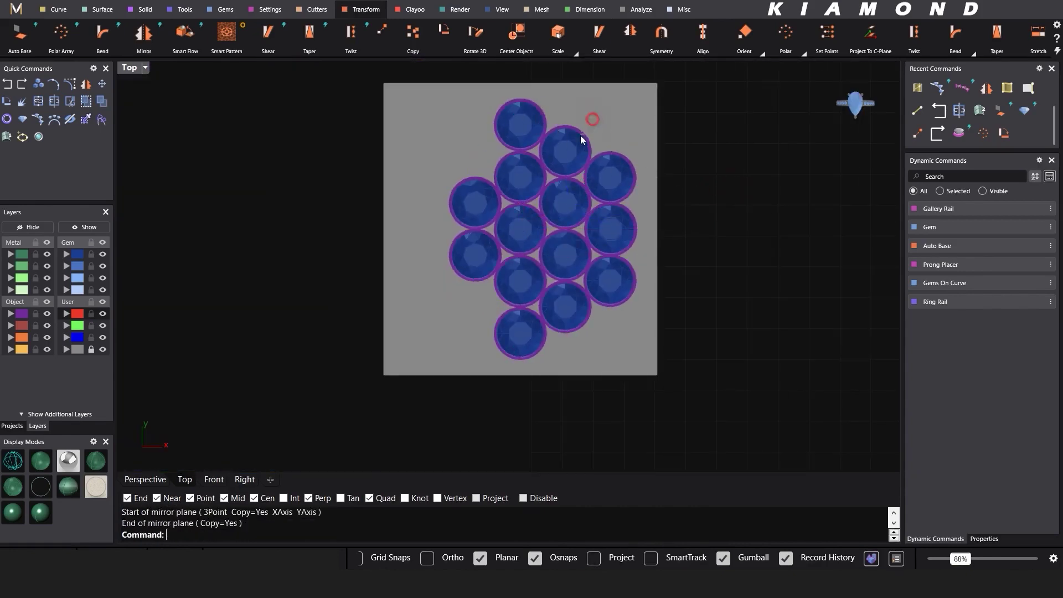
# Step: Mirror the five outer right-hand gems and rails across the vertical axis through the centre gem to complete the hexagonal cluster
pyautogui.moveTo(568, 144); pyautogui.dragTo(566, 146)
pyautogui.keyDown('shift'); pyautogui.moveTo(585, 348); pyautogui.dragTo(679, 147); pyautogui.keyUp('shift')
pyautogui.keyDown('shift'); pyautogui.moveTo(612, 323); pyautogui.dragTo(576, 310); pyautogui.keyUp('shift')
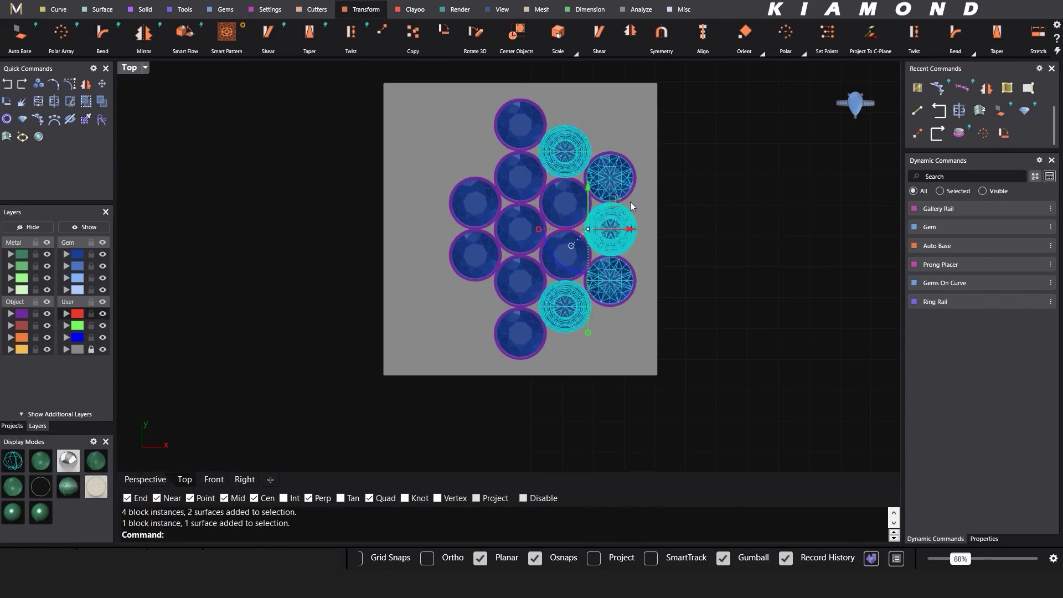
pyautogui.keyDown('shift'); pyautogui.moveTo(630, 202); pyautogui.dragTo(607, 280); pyautogui.keyUp('shift')
pyautogui.write('a')
pyautogui.press('Return')
pyautogui.click(519, 229)
pyautogui.scroll(-4, 532, 208)
pyautogui.keyDown('shift'); pyautogui.click(530, 101); pyautogui.keyUp('shift')
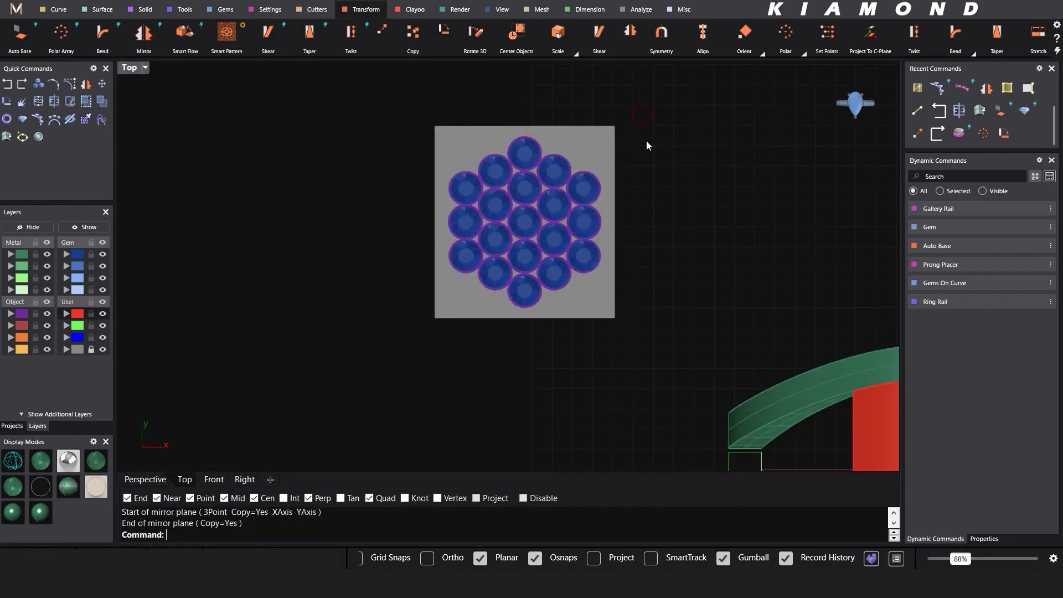
# Step: With centre snapping off, create a 0.65 mm diameter vertical solid cylinder in the gap between the top, upper-right and second centre-column gems
pyautogui.scroll(-3, 614, 155)
pyautogui.scroll(5, 543, 219)
pyautogui.scroll(4, 523, 221)
pyautogui.moveTo(506, 303); pyautogui.dragTo(472, 353, button='right')
pyautogui.scroll(-2, 471, 346)
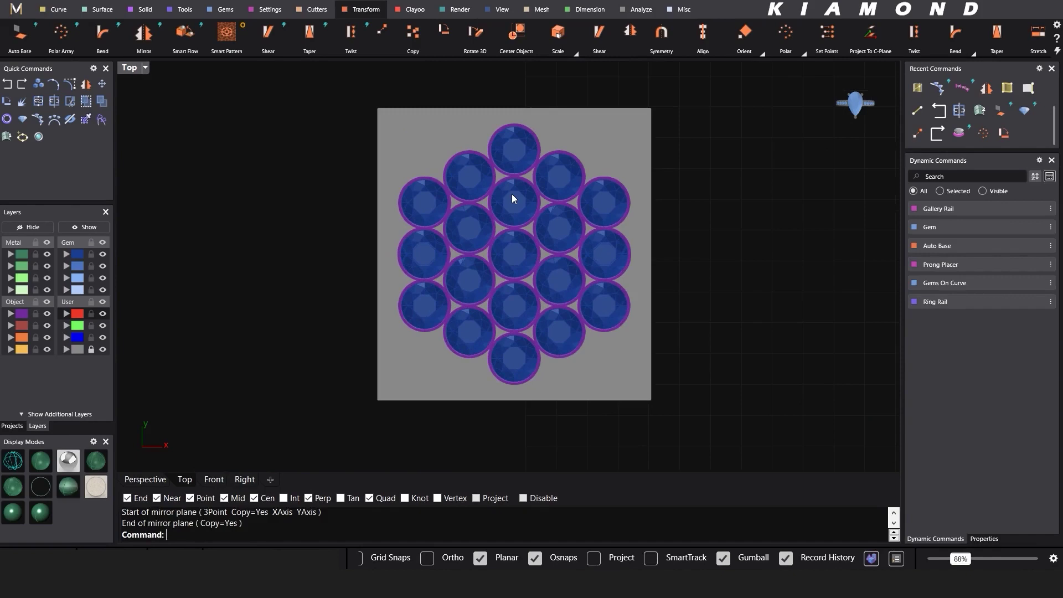
pyautogui.scroll(3, 497, 161)
pyautogui.click(145, 9)
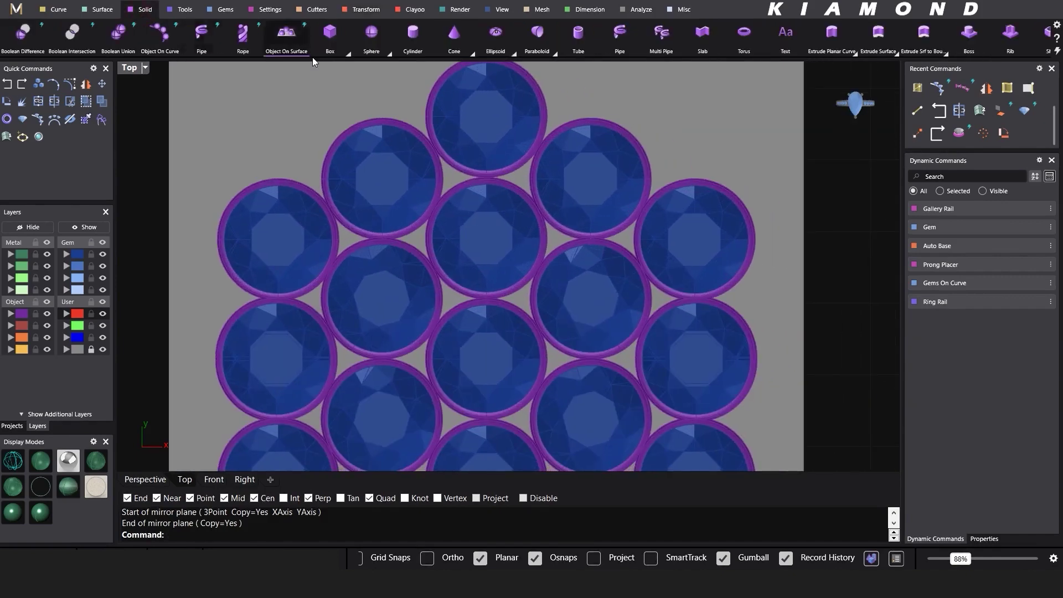
pyautogui.click(415, 43)
pyautogui.scroll(5, 472, 327)
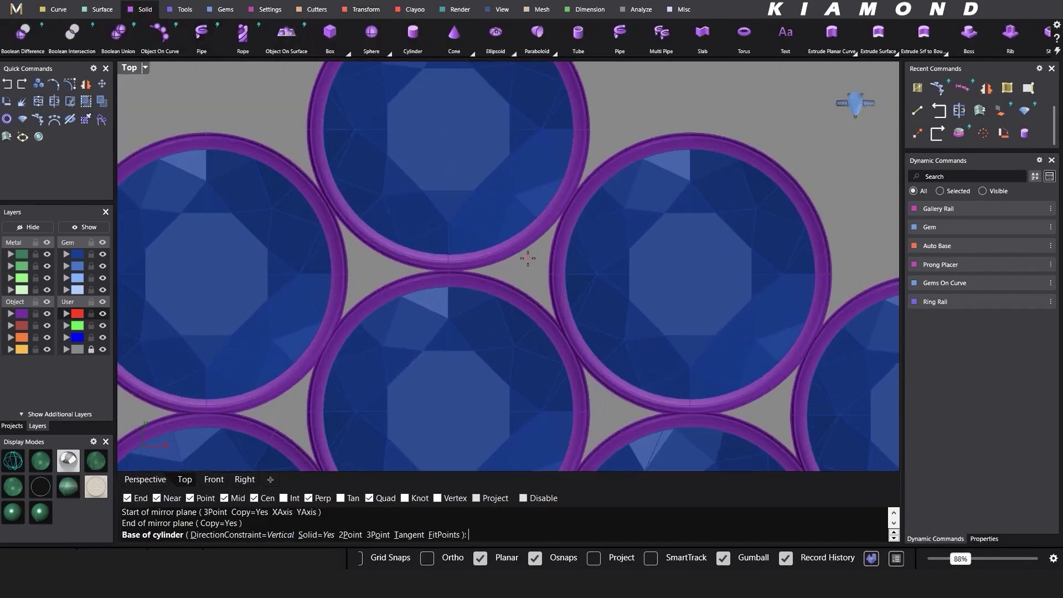
pyautogui.click(254, 497)
pyautogui.scroll(2, 515, 277)
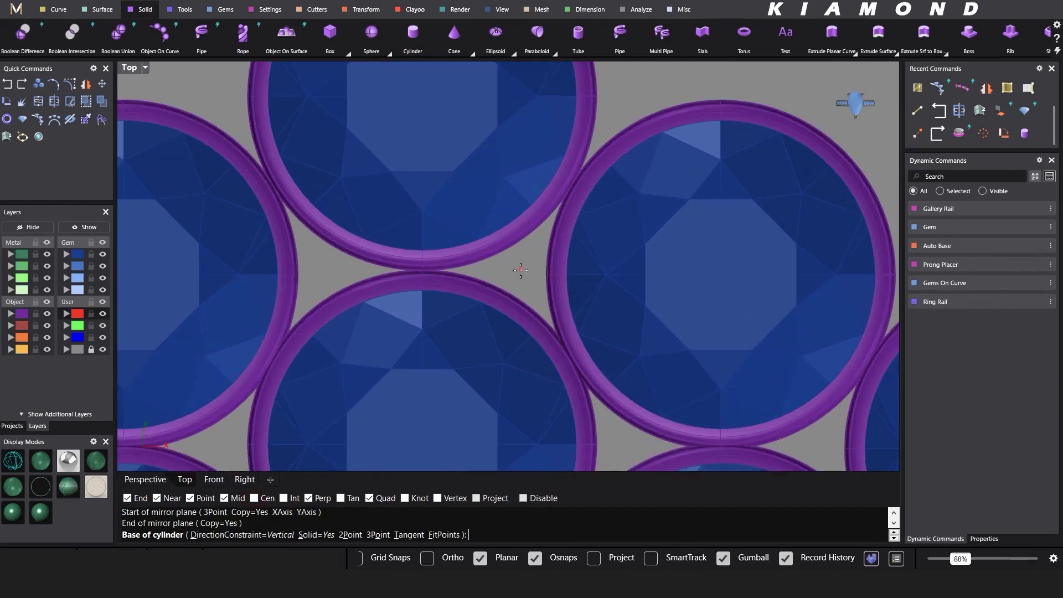
pyautogui.click(520, 269)
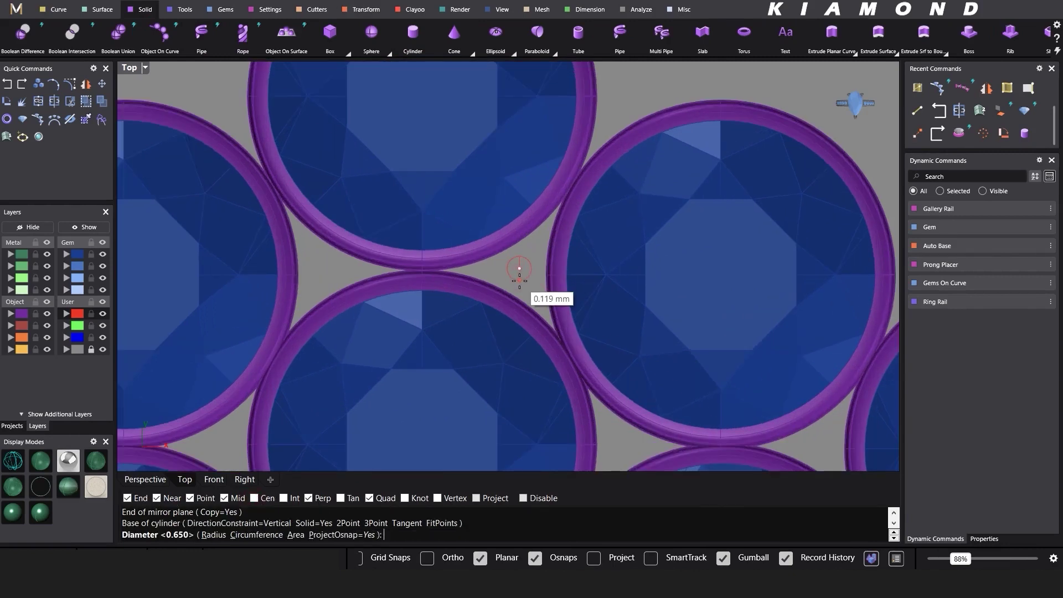
pyautogui.write('0.65')
pyautogui.press('Return')
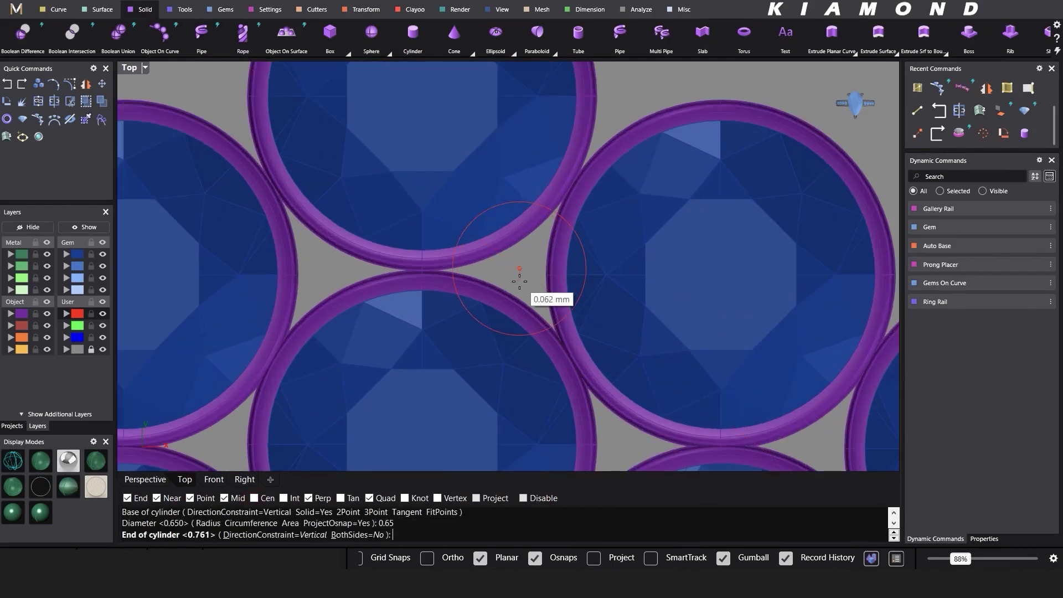
pyautogui.press('Return')
pyautogui.scroll(-3, 516, 281)
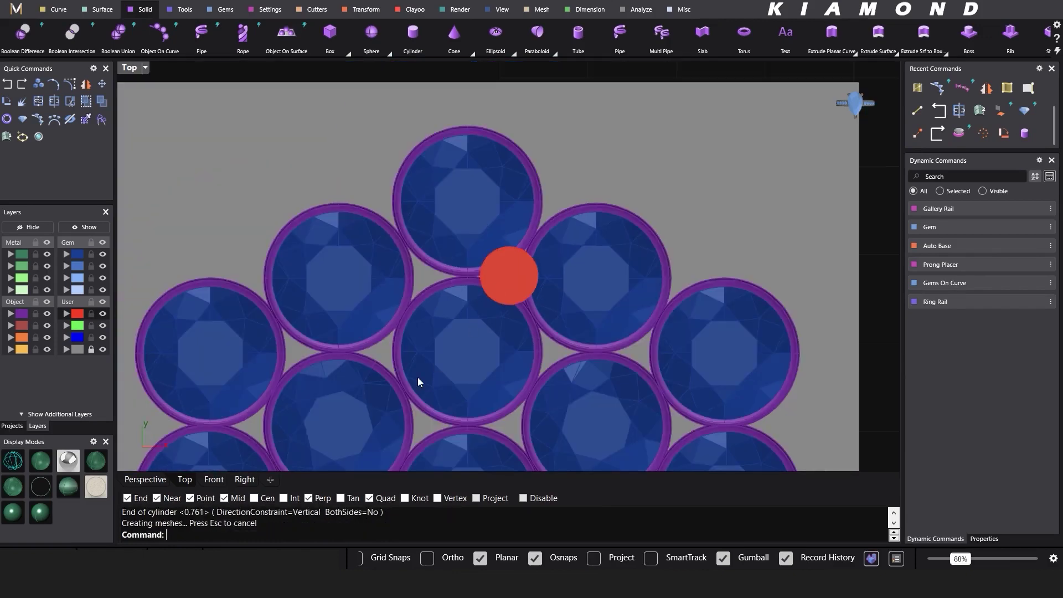
# Step: Examine the cylinder's height and position against the surrounding gems and rails in the perspective view
pyautogui.click(146, 482)
pyautogui.scroll(-4, 721, 251)
pyautogui.moveTo(722, 252); pyautogui.dragTo(614, 325, button='right')
pyautogui.scroll(6, 551, 282)
pyautogui.click(320, 265)
pyautogui.keyDown('shift'); pyautogui.moveTo(320, 265); pyautogui.dragTo(500, 213, button='right'); pyautogui.keyUp('shift')
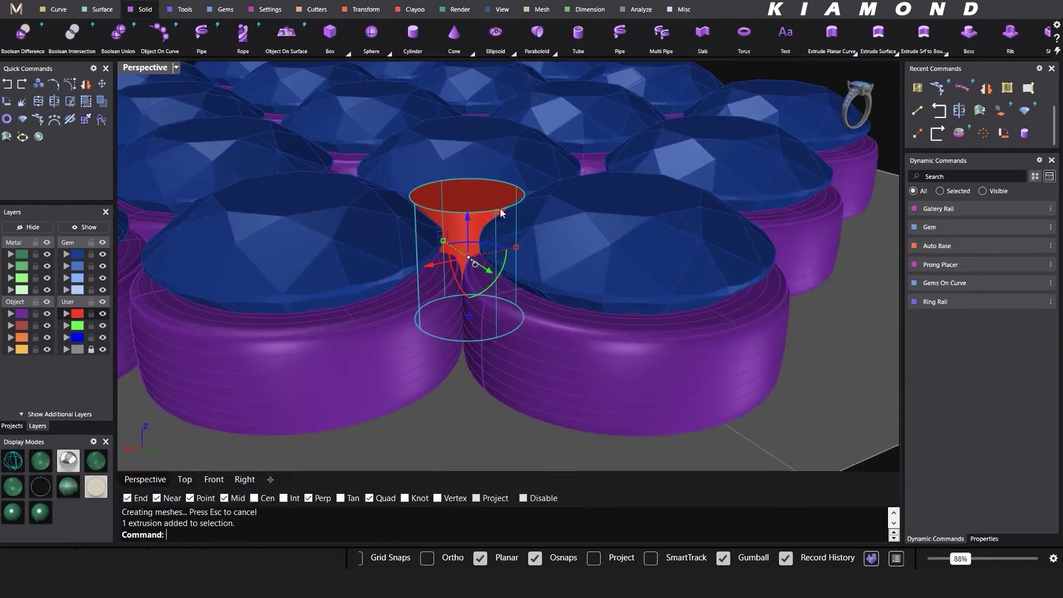
pyautogui.moveTo(483, 295)
pyautogui.mouseDown(button='right')
pyautogui.moveTo(487, 230)
pyautogui.moveTo(481, 274)
pyautogui.mouseUp(button='right')
pyautogui.moveTo(502, 229); pyautogui.dragTo(510, 303, button='right')
pyautogui.scroll(-5, 818, 353)
pyautogui.click(871, 141)
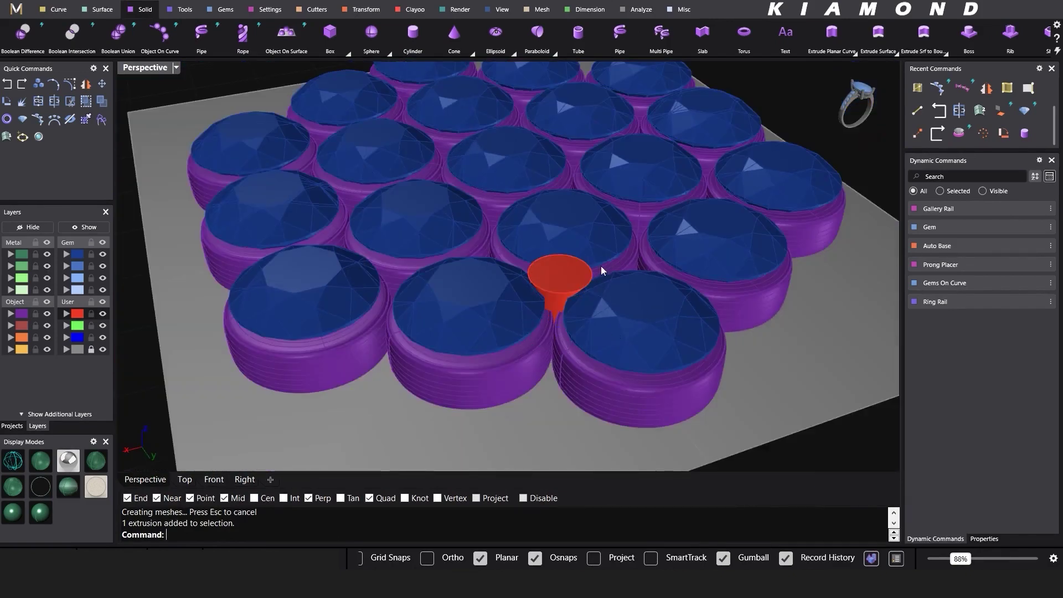
# Step: Raise the cylinder's top face so the prong stands higher above the gem edges
pyautogui.keyDown('ctrl'); pyautogui.keyDown('shift'); pyautogui.click(565, 268); pyautogui.keyUp('shift'); pyautogui.keyUp('ctrl')
pyautogui.click(564, 267)
pyautogui.scroll(5, 564, 266)
pyautogui.moveTo(558, 244); pyautogui.dragTo(560, 216)
# Step: Fillet the top edge of the prong cylinder with a 0.225 mm radius
pyautogui.moveTo(579, 260); pyautogui.dragTo(544, 253, button='right')
pyautogui.scroll(-3, 919, 45)
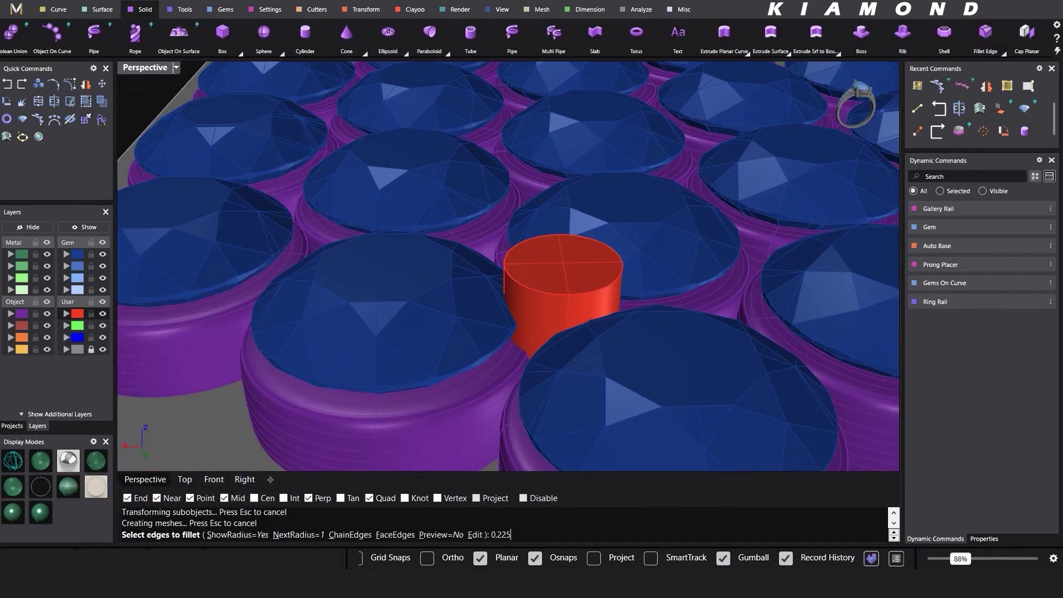
pyautogui.press('Return')
pyautogui.click(543, 290)
pyautogui.press('Return')
# Step: Nudge the rounded prong in the top view to centre it in the gap between the three gems
pyautogui.scroll(-4, 635, 225)
pyautogui.moveTo(634, 225); pyautogui.dragTo(505, 328, button='right')
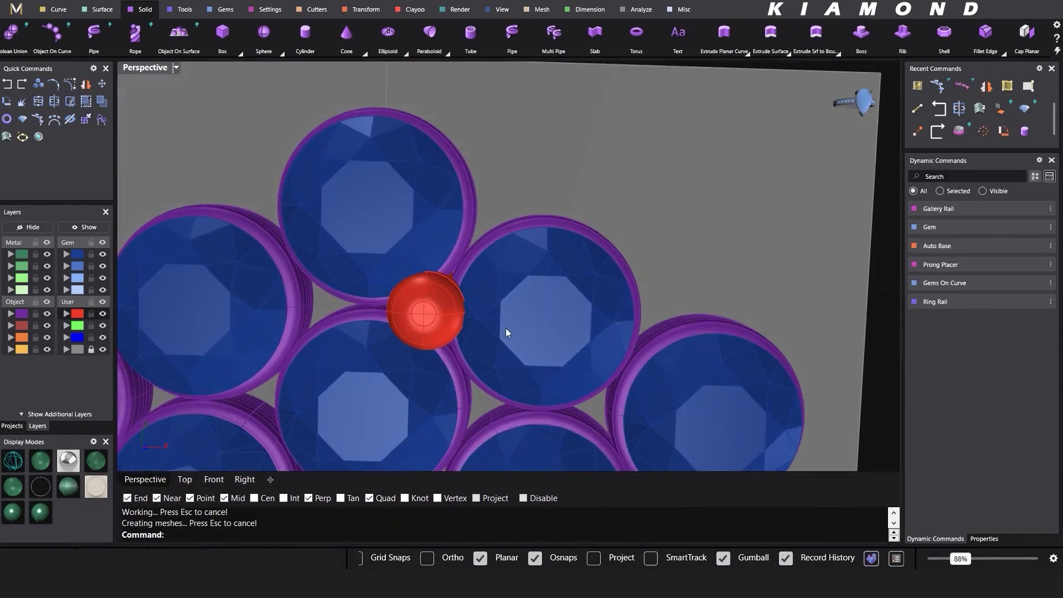
pyautogui.click(184, 480)
pyautogui.moveTo(425, 360); pyautogui.dragTo(432, 332, button='right')
pyautogui.scroll(6, 516, 257)
pyautogui.click(516, 257)
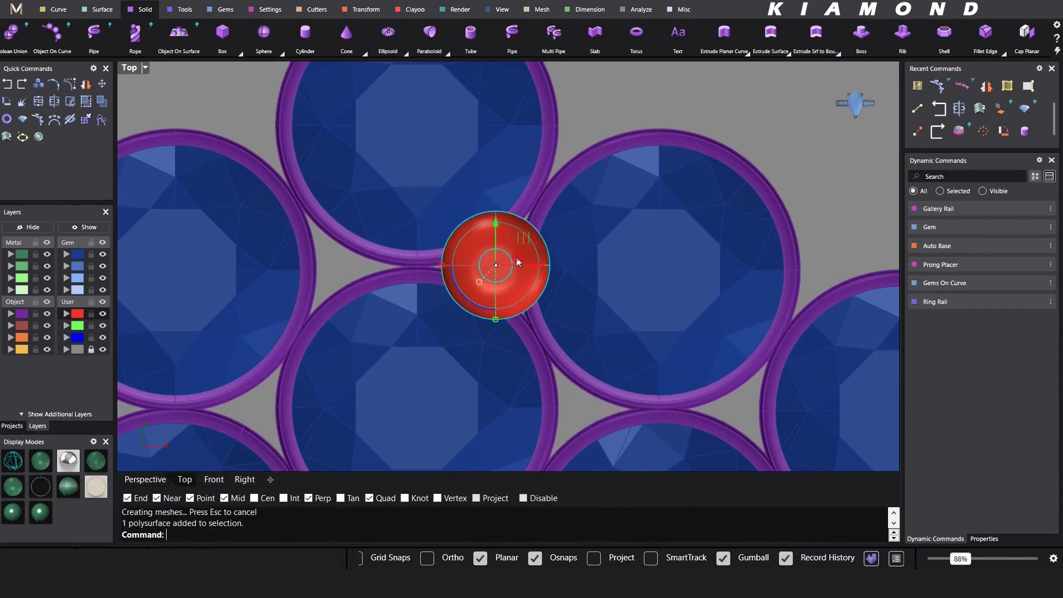
pyautogui.scroll(4, 516, 257)
pyautogui.moveTo(526, 236); pyautogui.dragTo(527, 240)
pyautogui.scroll(-5, 549, 217)
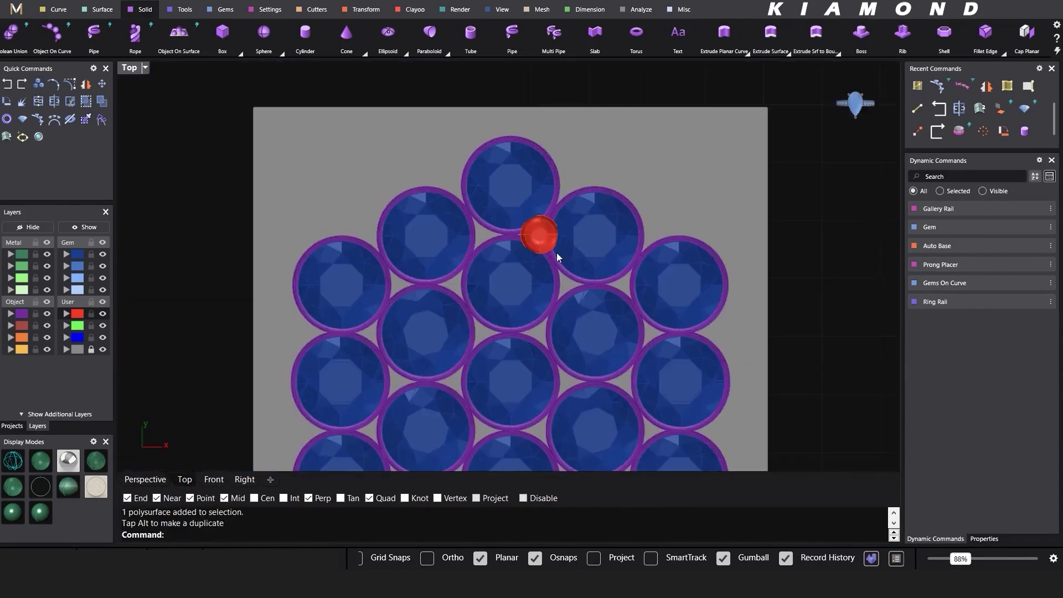
# Step: Stretch the prong vertically so it reaches down through the rails' base, and adjust its height among the gems
pyautogui.scroll(4, 556, 252)
pyautogui.click(146, 481)
pyautogui.moveTo(515, 326); pyautogui.dragTo(551, 214, button='right')
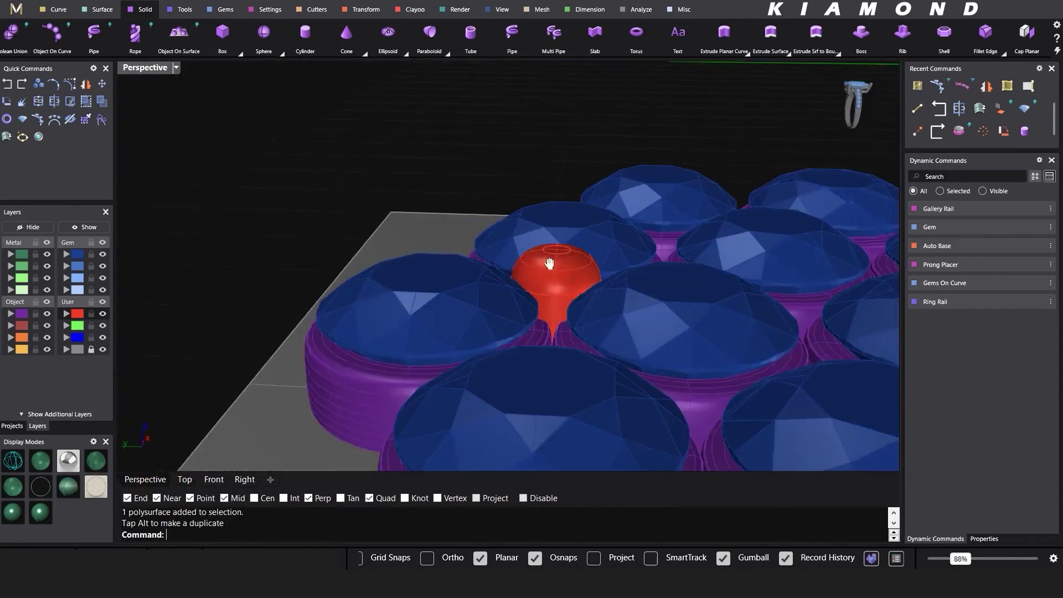
pyautogui.scroll(3, 550, 243)
pyautogui.click(566, 272)
pyautogui.click(593, 308)
pyautogui.moveTo(562, 394); pyautogui.dragTo(567, 368, button='right')
pyautogui.moveTo(573, 425); pyautogui.dragTo(575, 445)
pyautogui.moveTo(572, 322); pyautogui.dragTo(571, 301)
pyautogui.moveTo(571, 300); pyautogui.dragTo(549, 222, button='right')
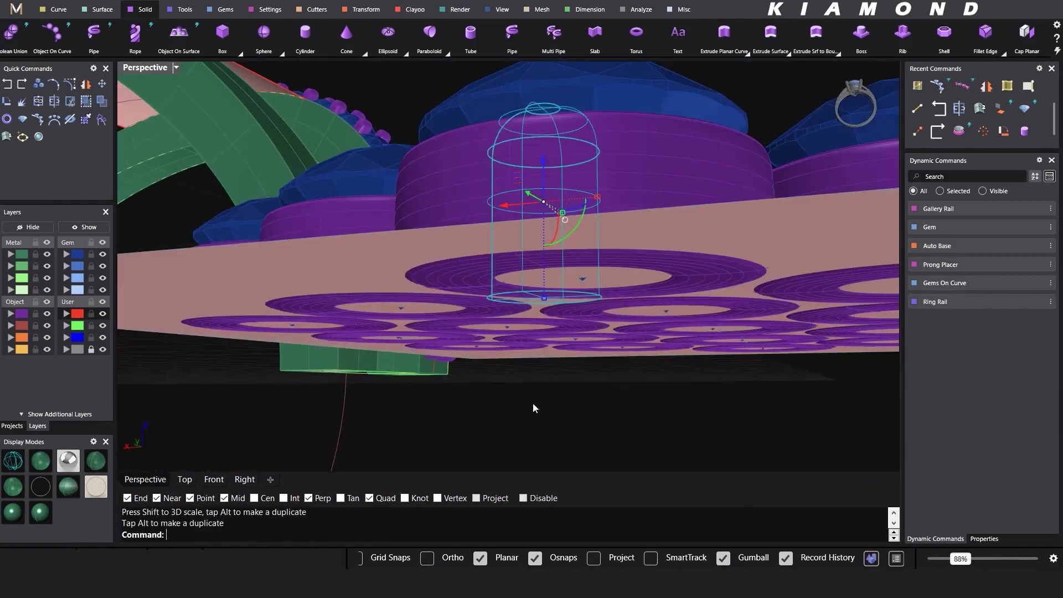
# Step: Hide the layer of the flat base surface beneath the gem cluster
pyautogui.click(534, 406)
pyautogui.moveTo(534, 405); pyautogui.dragTo(581, 373, button='right')
pyautogui.click(102, 350)
# Step: Select the prong polysurface from below and nudge its position slightly relative to the rail bottoms
pyautogui.moveTo(477, 387); pyautogui.dragTo(474, 344, button='right')
pyautogui.scroll(4, 474, 344)
pyautogui.click(474, 345)
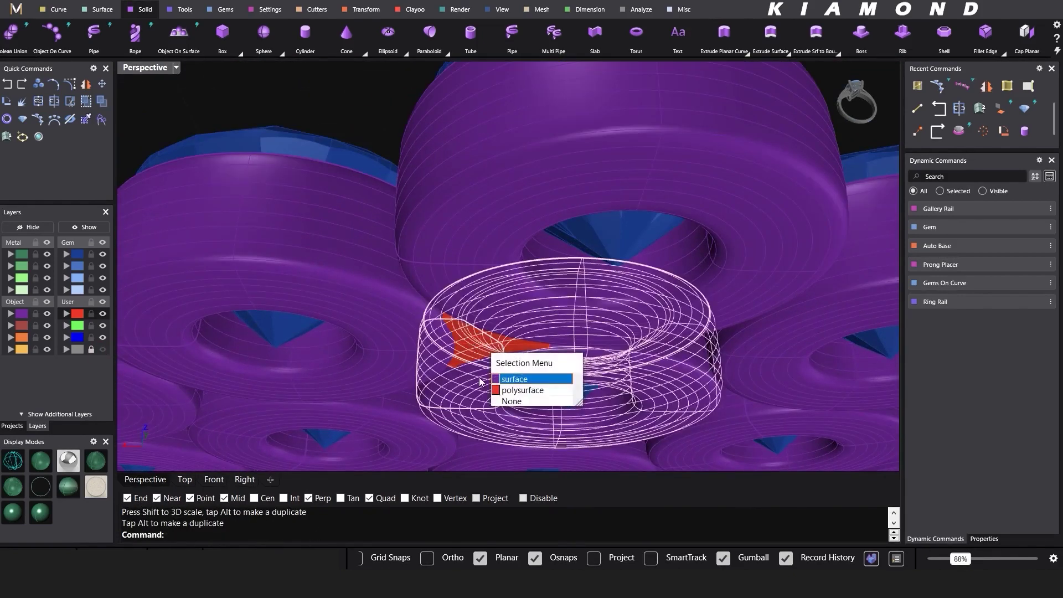
pyautogui.click(512, 390)
pyautogui.moveTo(482, 203); pyautogui.dragTo(487, 208)
# Step: Undo a trial downward move of the prong, and mirror it upward across the top gem's horizontal centre line
pyautogui.moveTo(488, 208); pyautogui.dragTo(366, 372, button='right')
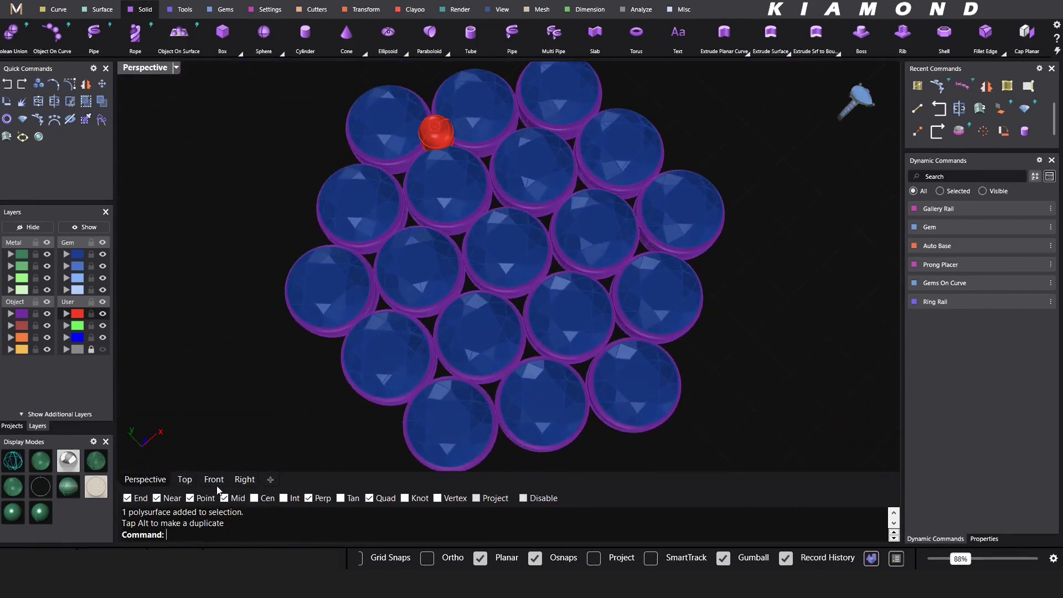
pyautogui.click(184, 479)
pyautogui.scroll(-3, 420, 297)
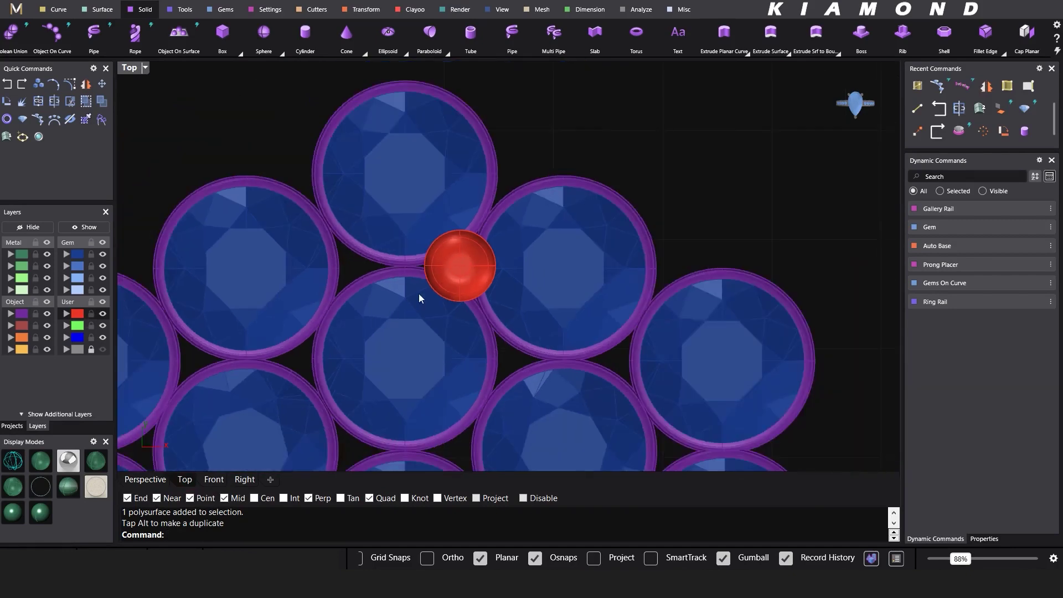
pyautogui.click(529, 235)
pyautogui.scroll(-2, 527, 238)
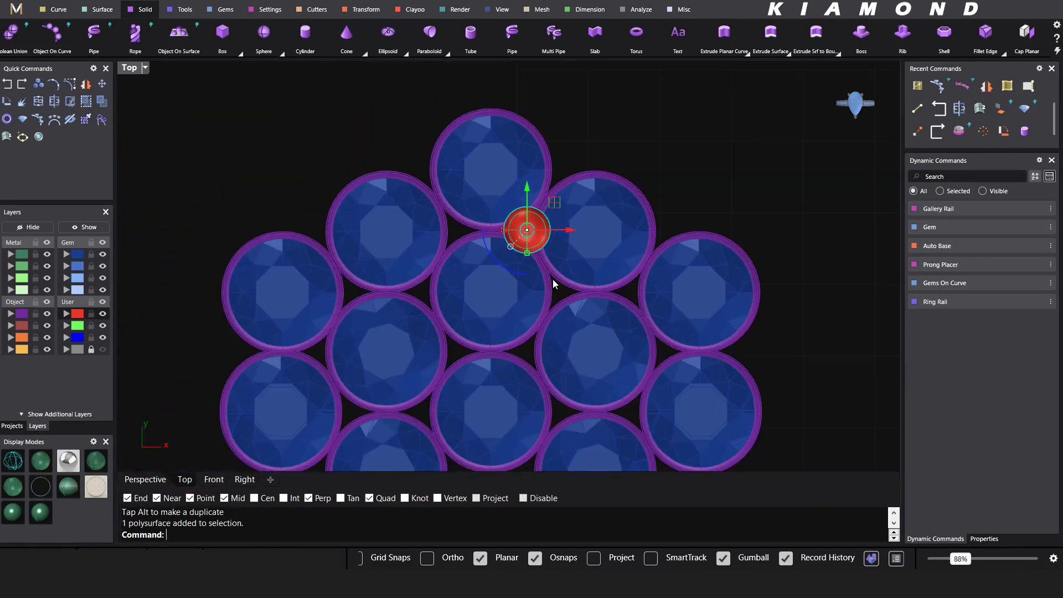
pyautogui.scroll(-1, 541, 222)
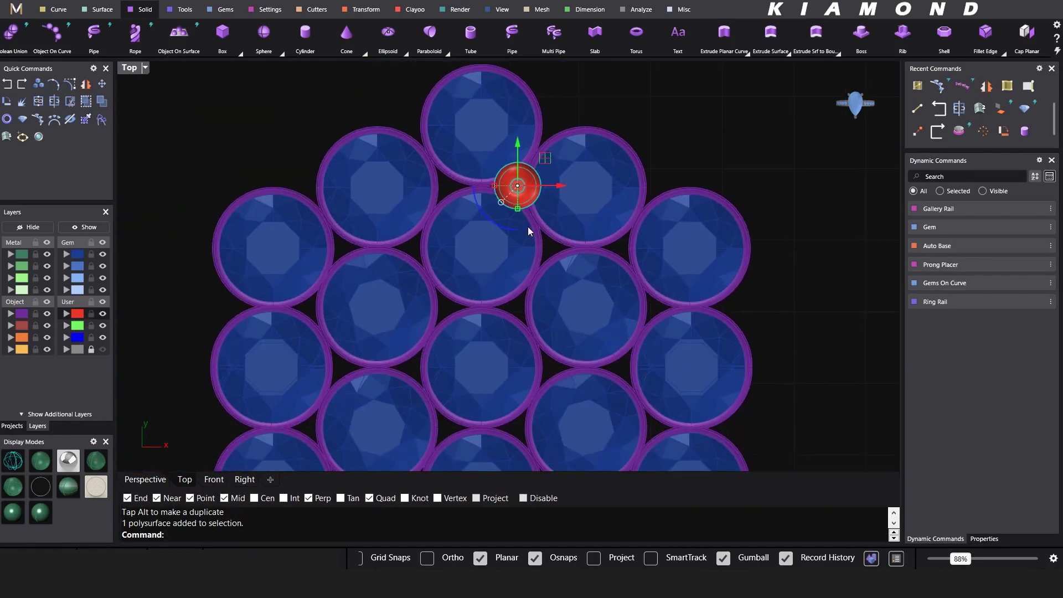
pyautogui.moveTo(516, 156); pyautogui.dragTo(520, 271)
pyautogui.hotkey('ctrl', 'z')
pyautogui.write('a')
pyautogui.press('Return')
pyautogui.click(540, 124)
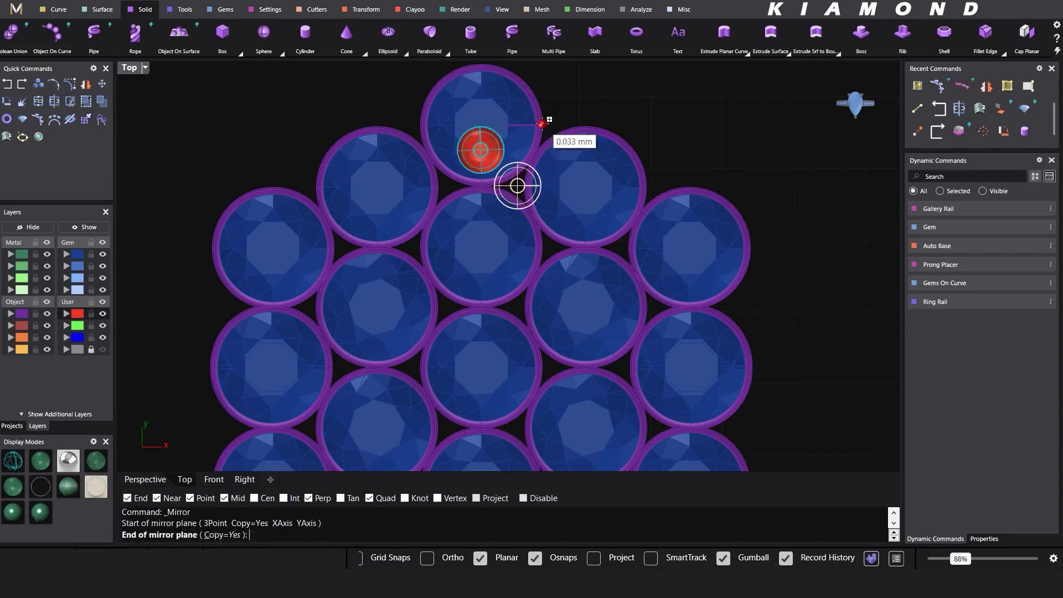
pyautogui.click(674, 118)
# Step: Mirror the original prong down across the horizontal centre line of the second gem in the centre column, using centre snapping
pyautogui.write('a')
pyautogui.press('Return')
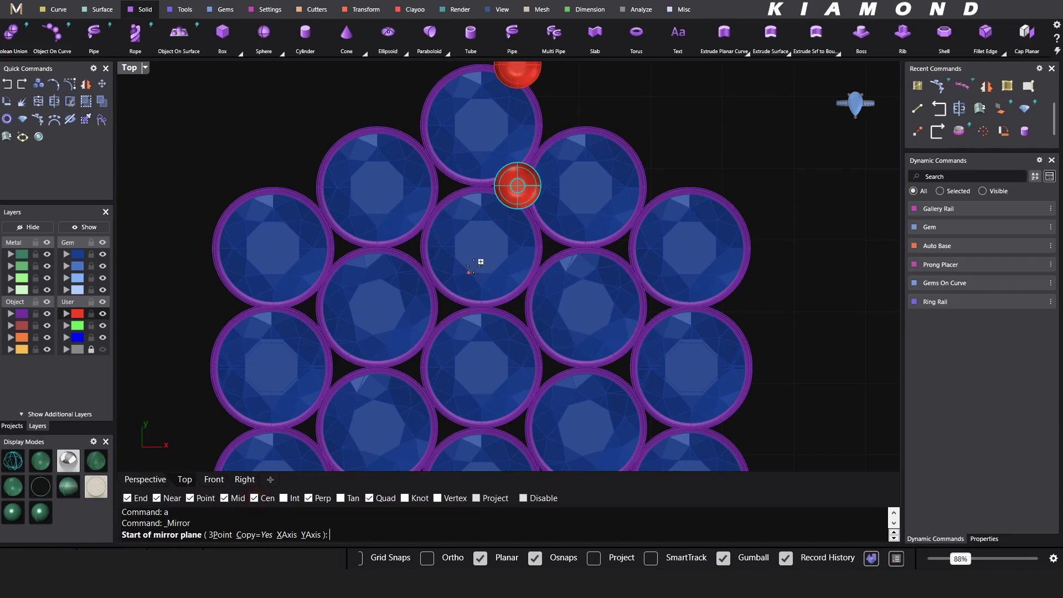
pyautogui.click(530, 230)
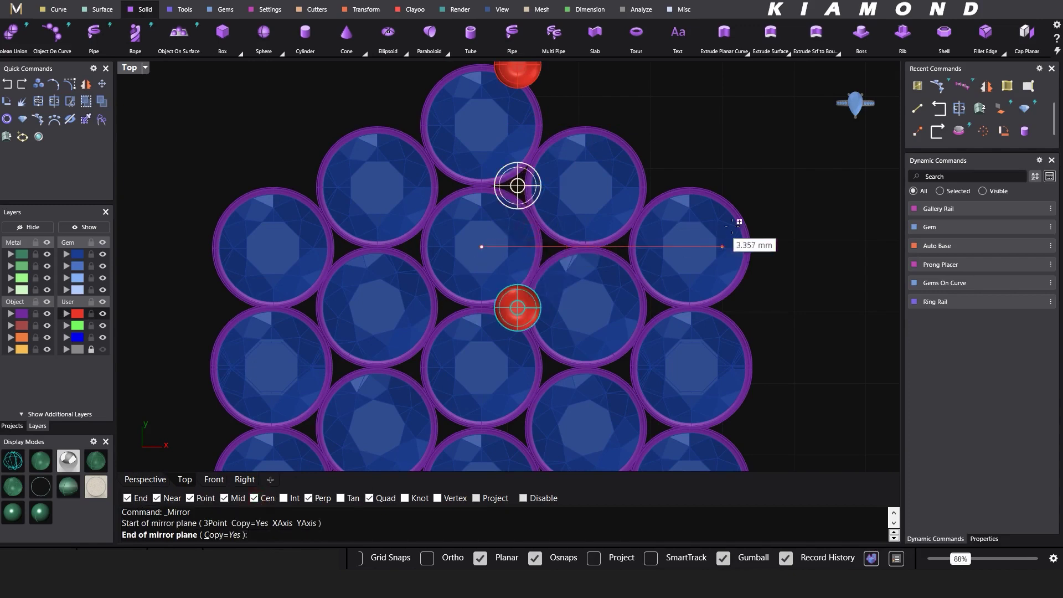
pyautogui.click(798, 209)
# Step: Mirror the two prongs above the centre gem down across the centre gem's horizontal axis
pyautogui.moveTo(537, 298); pyautogui.dragTo(538, 227, button='right')
pyautogui.keyDown('shift'); pyautogui.click(517, 241); pyautogui.keyUp('shift')
pyautogui.scroll(-6, 545, 207)
pyautogui.scroll(6, 541, 271)
pyautogui.write('a')
pyautogui.press('Return')
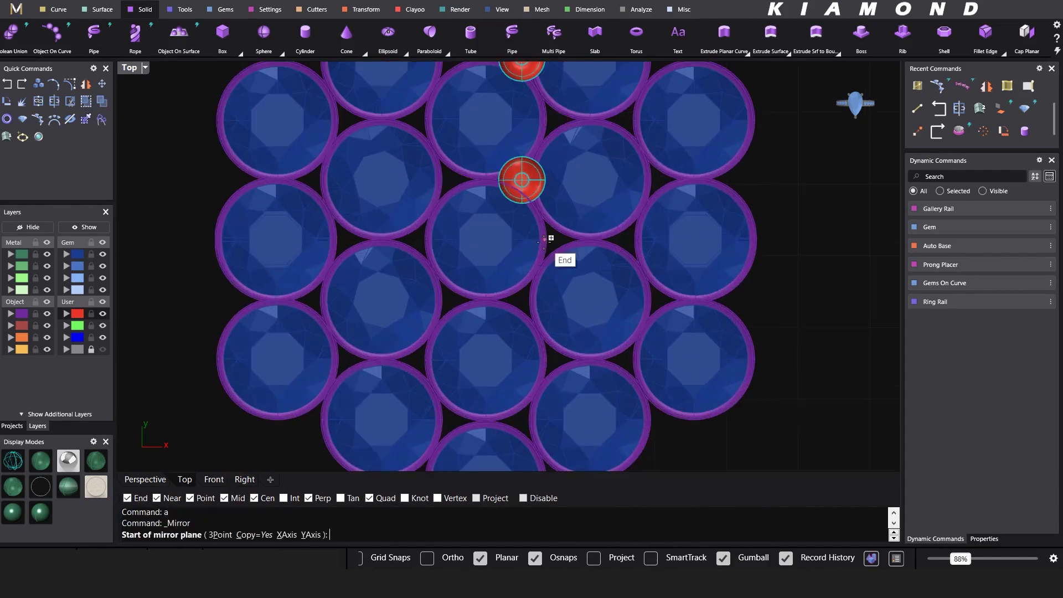
pyautogui.click(486, 239)
pyautogui.scroll(-5, 523, 219)
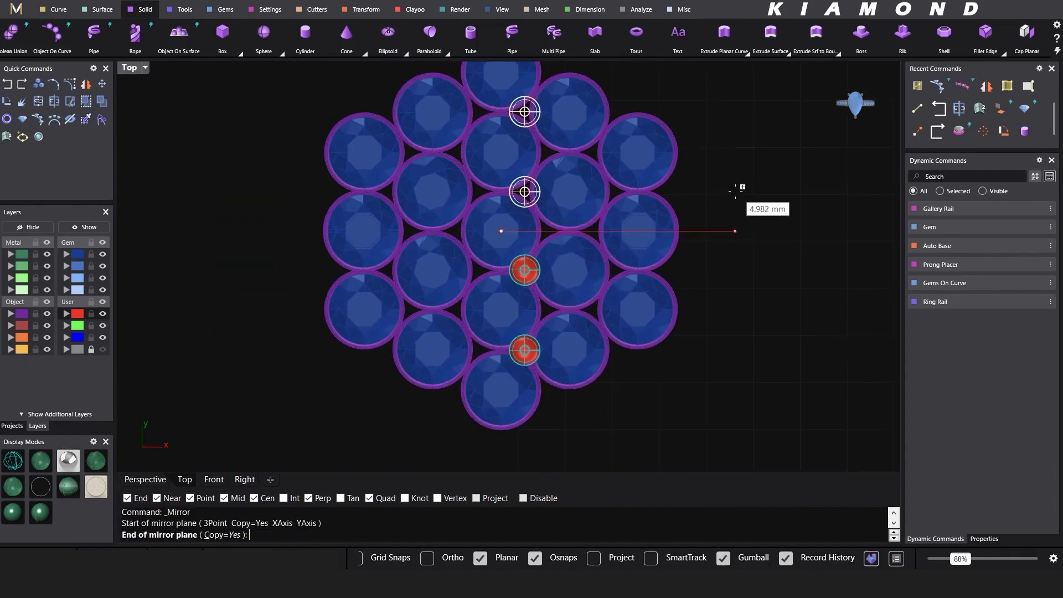
pyautogui.keyDown('shift'); pyautogui.click(740, 188); pyautogui.keyUp('shift')
# Step: Mirror the topmost prong to the cluster's bottom end across the horizontal axis through the centre gem
pyautogui.scroll(-4, 692, 212)
pyautogui.click(587, 100)
pyautogui.scroll(6, 582, 248)
pyautogui.write('a')
pyautogui.press('Return')
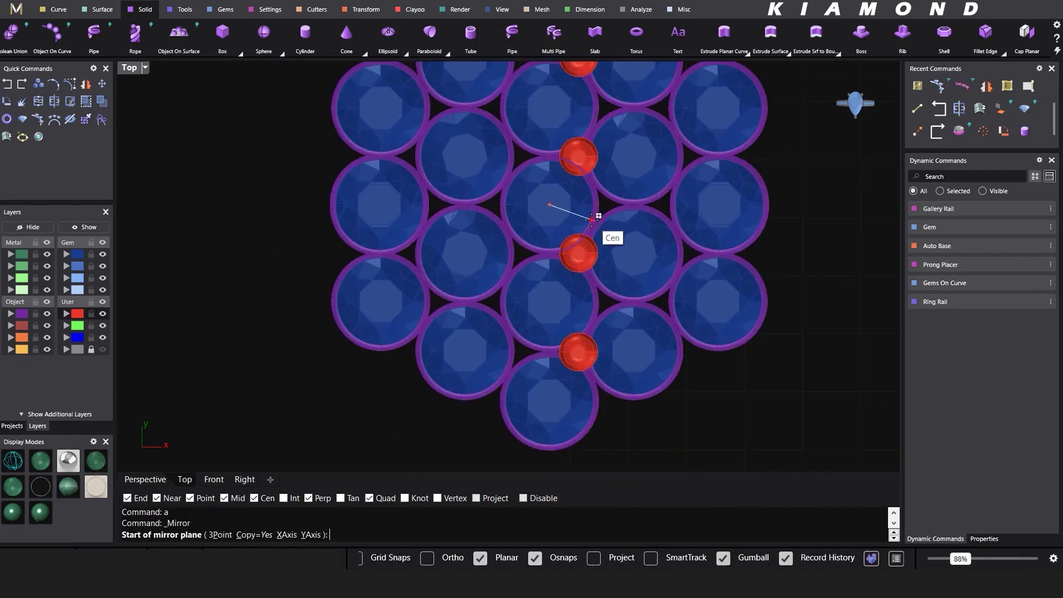
pyautogui.click(596, 218)
pyautogui.scroll(-2, 789, 209)
pyautogui.click(790, 209)
pyautogui.scroll(6, 656, 257)
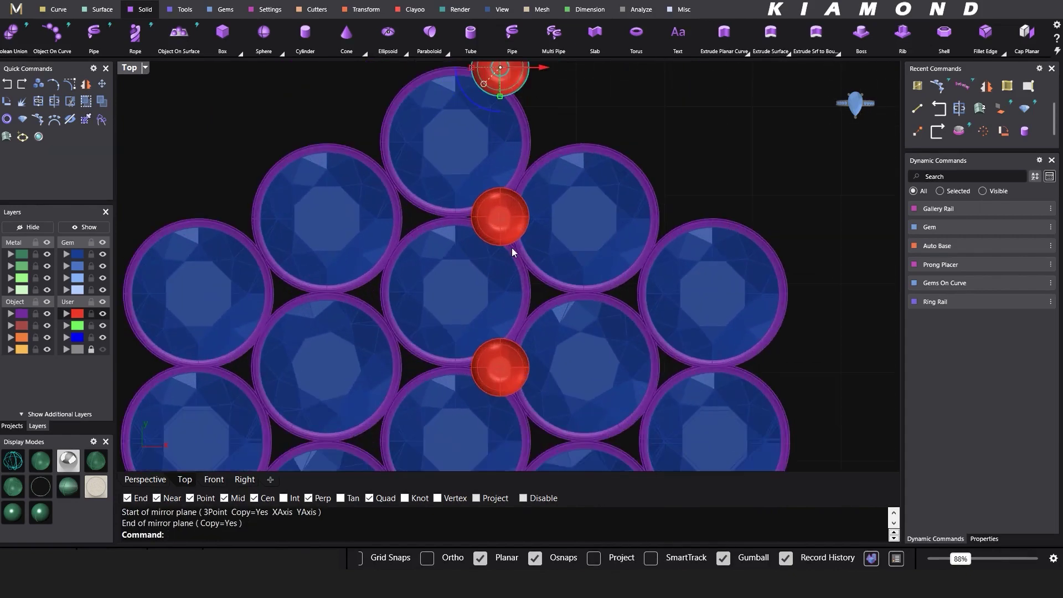
# Step: Mirror a prong to the junction right of the second centre gem, and mirror it across the adjacent column's top gem's vertical centre line
pyautogui.click(508, 235)
pyautogui.moveTo(523, 194); pyautogui.dragTo(572, 283)
pyautogui.press('Return')
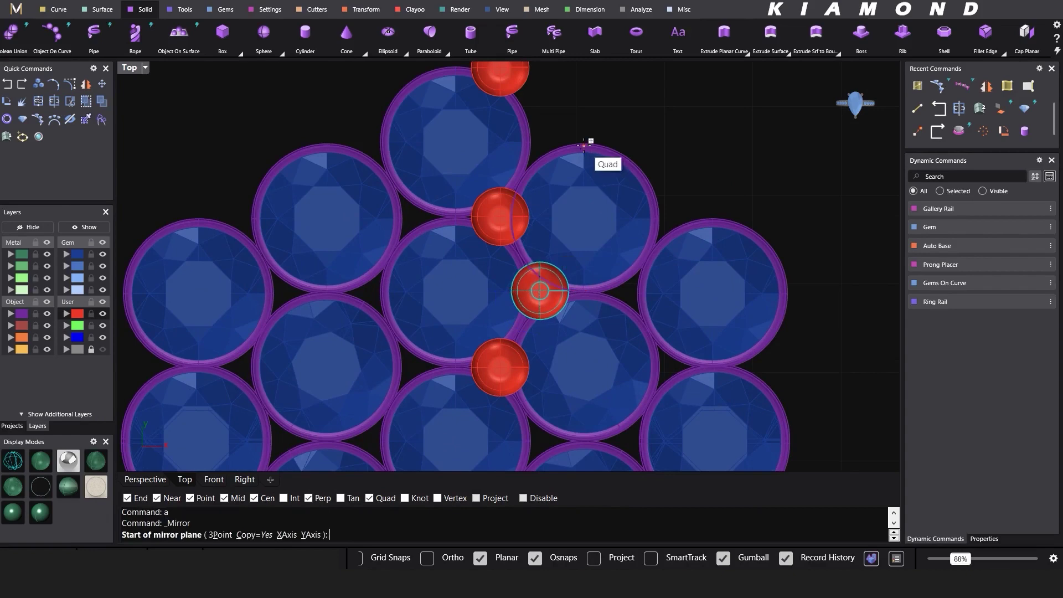
pyautogui.click(585, 144)
pyautogui.keyDown('shift'); pyautogui.click(600, 104); pyautogui.keyUp('shift')
pyautogui.click(661, 127)
pyautogui.scroll(-4, 640, 140)
pyautogui.moveTo(613, 244); pyautogui.dragTo(612, 194, button='right')
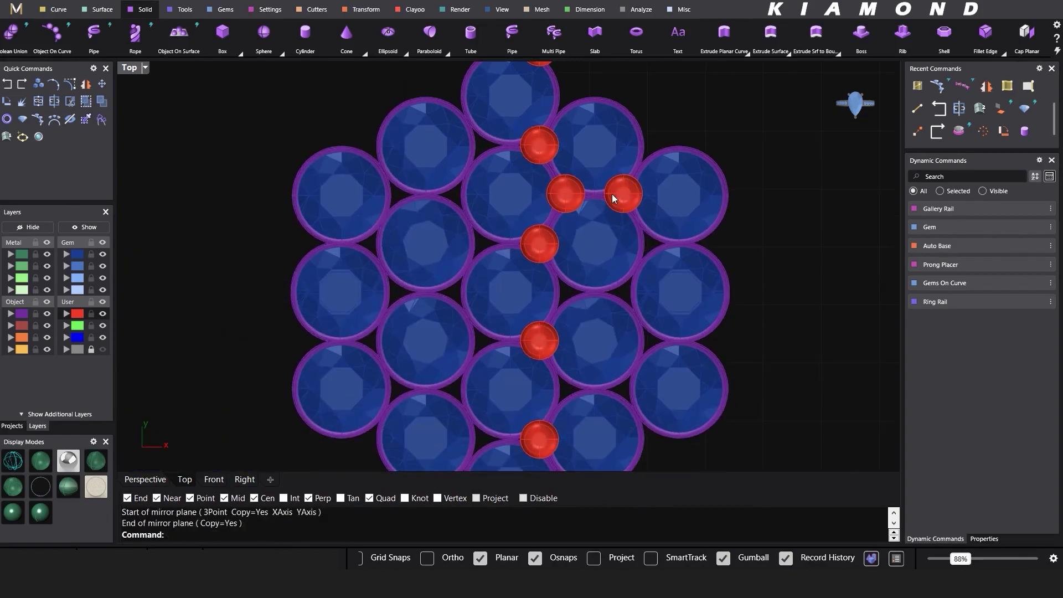
# Step: Mirror the two prongs under the right inner column's top gem down across the horizontal centre line of that column's second gem
pyautogui.click(570, 199)
pyautogui.keyDown('shift'); pyautogui.click(625, 202); pyautogui.keyUp('shift')
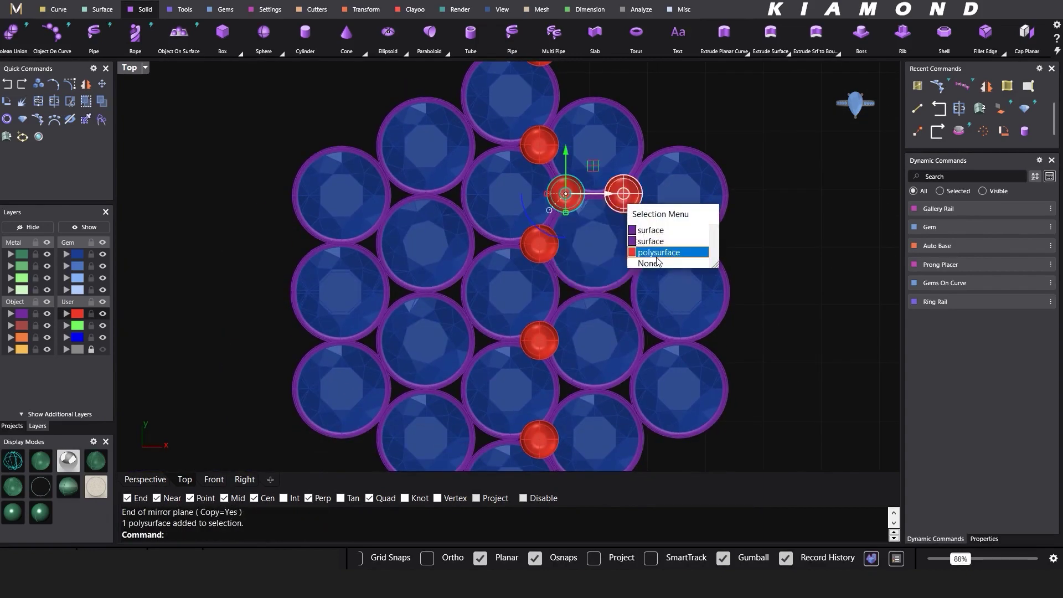
pyautogui.click(653, 251)
pyautogui.write('a')
pyautogui.press('Return')
pyautogui.scroll(3, 637, 268)
pyautogui.click(641, 241)
pyautogui.click(854, 224)
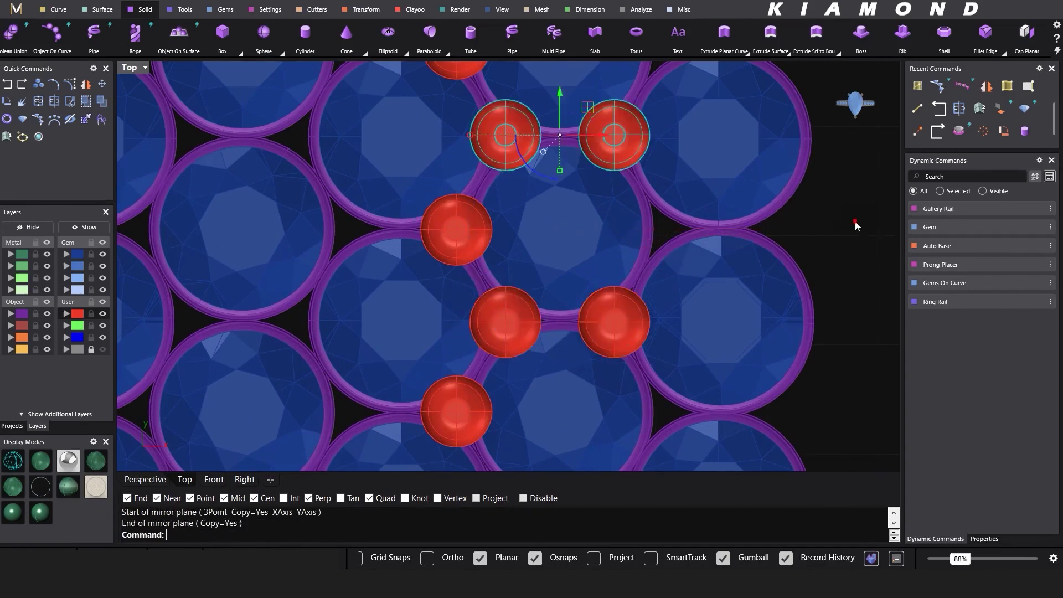
# Step: Mirror the four prongs around the right inner column's second gem down across the horizontal centre line of the third gem
pyautogui.scroll(-3, 608, 204)
pyautogui.keyDown('shift'); pyautogui.click(612, 270); pyautogui.keyUp('shift')
pyautogui.keyDown('shift'); pyautogui.click(543, 276); pyautogui.keyUp('shift')
pyautogui.keyDown('shift'); pyautogui.click(559, 271); pyautogui.keyUp('shift')
pyautogui.click(609, 324)
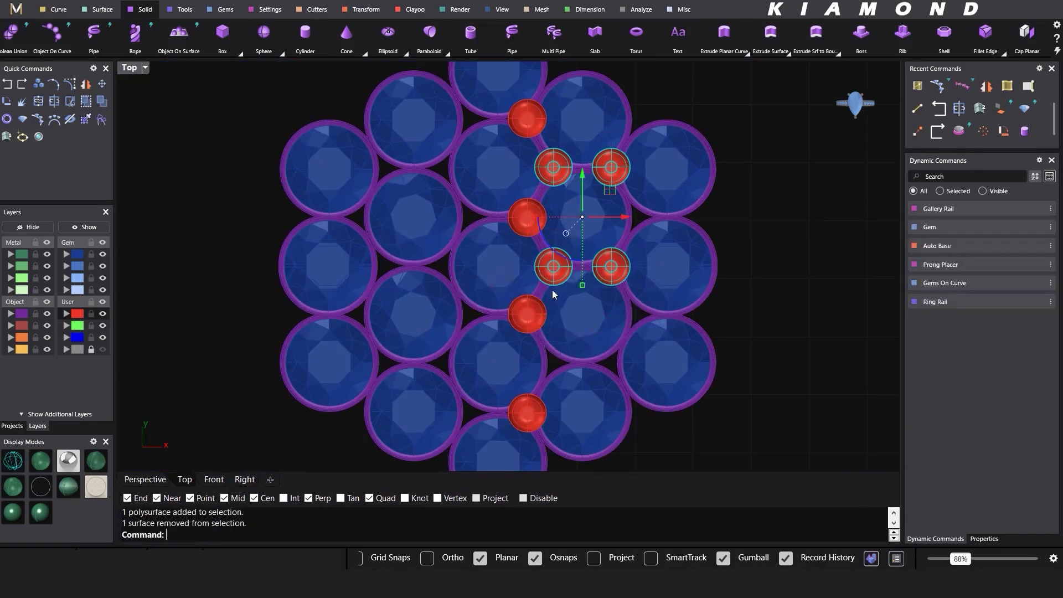
pyautogui.write('a')
pyautogui.press('Return')
pyautogui.click(629, 302)
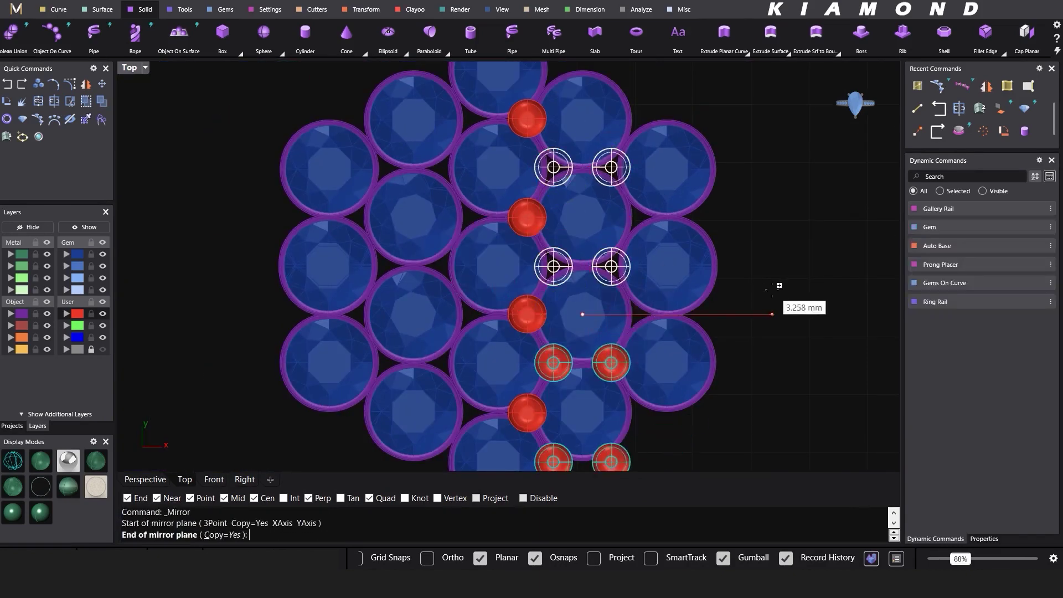
pyautogui.click(776, 285)
# Step: Mirror the two outer prongs above and below the right inner column's second gem across the vertical centre line of the outer column
pyautogui.scroll(-3, 707, 288)
pyautogui.scroll(4, 580, 216)
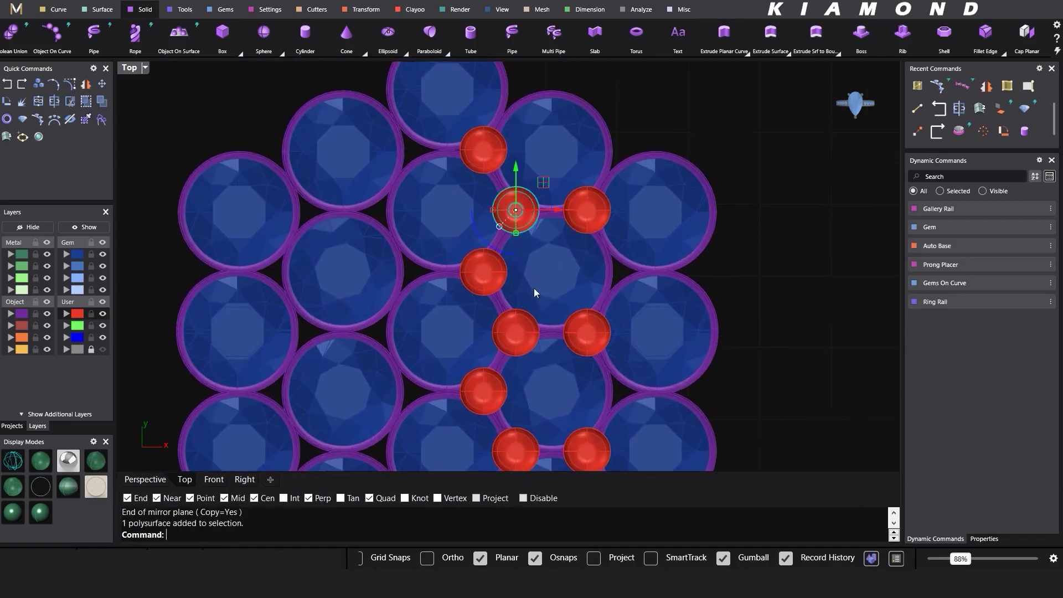
pyautogui.click(576, 227)
pyautogui.click(593, 334)
pyautogui.click(615, 363)
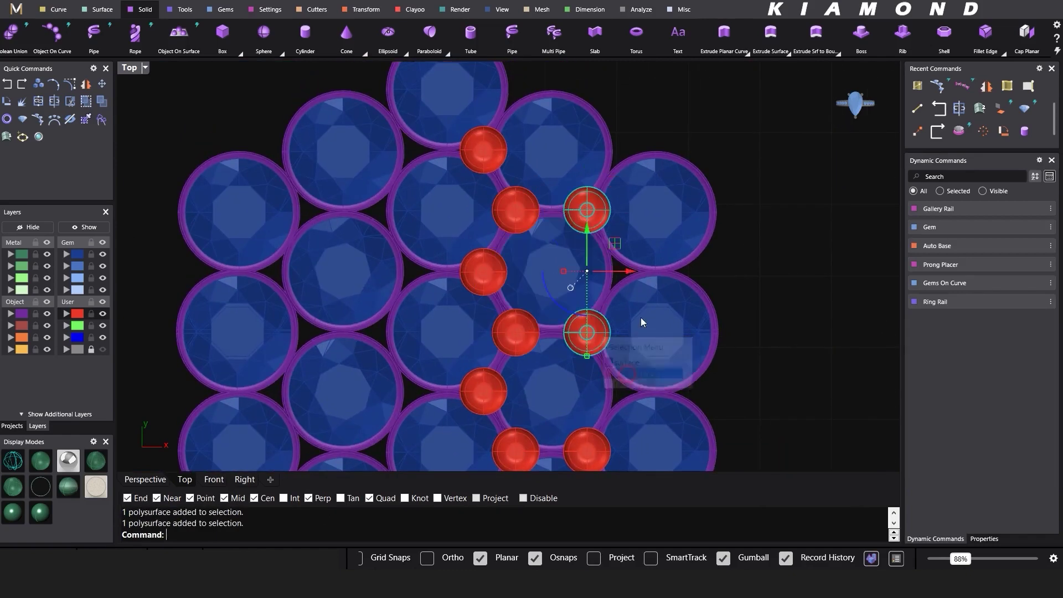
pyautogui.write('a')
pyautogui.press('Return')
pyautogui.click(657, 333)
pyautogui.click(719, 143)
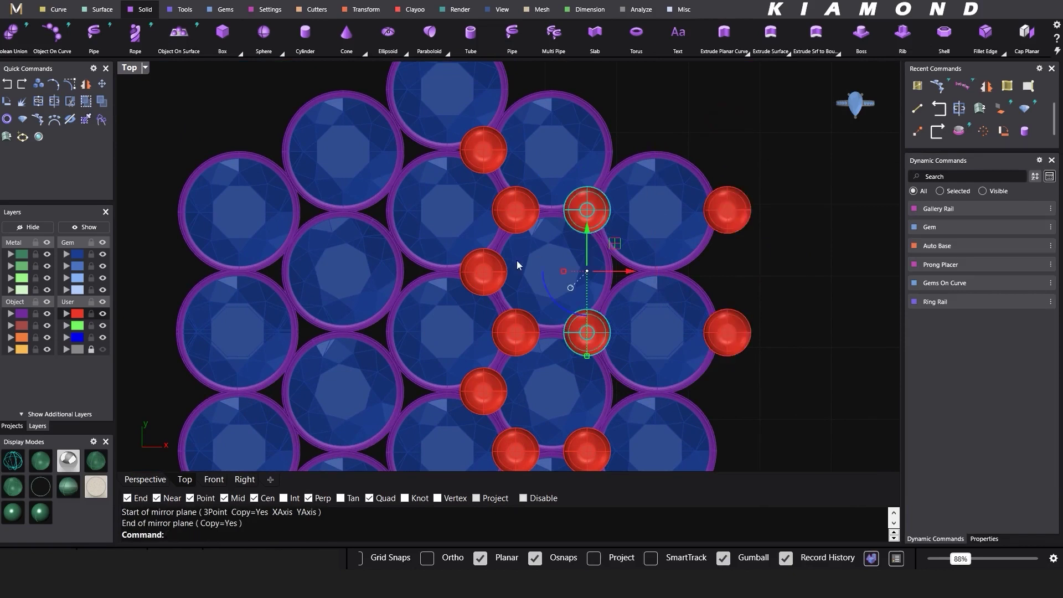
# Step: Mirror the prong left of the right inner column's second gem across that gem's vertical centre line
pyautogui.click(518, 266)
pyautogui.write('a')
pyautogui.press('Return')
pyautogui.click(606, 253)
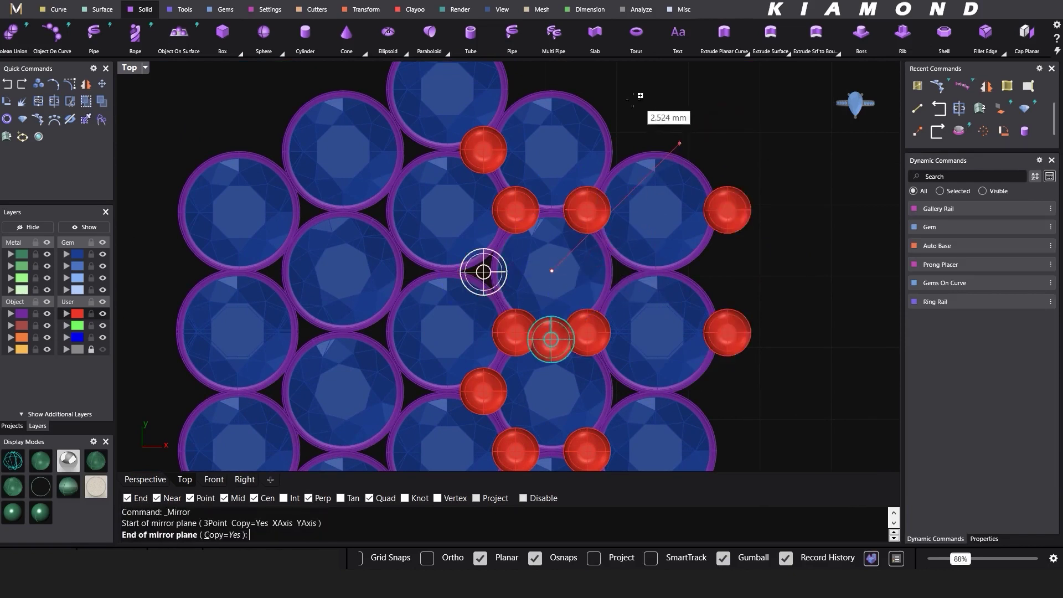
pyautogui.click(651, 122)
pyautogui.moveTo(627, 274); pyautogui.dragTo(627, 346, button='right')
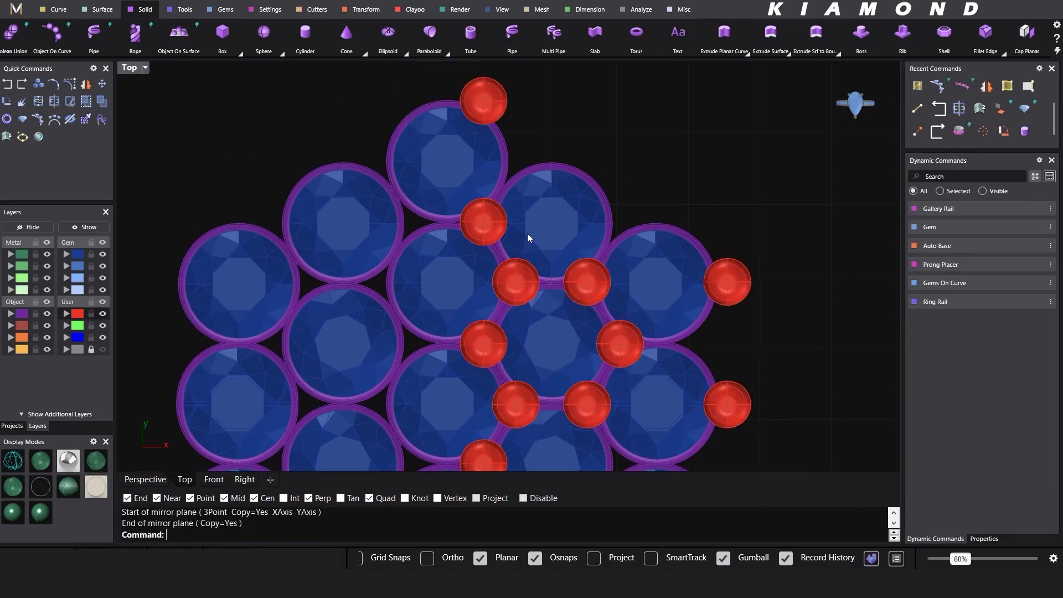
# Step: Mirror the prong left of the right inner column's top gem to its other side across the gem's vertical centre line
pyautogui.click(484, 222)
pyautogui.click(535, 258)
pyautogui.write('a')
pyautogui.press('Return')
pyautogui.click(551, 224)
pyautogui.click(551, 116)
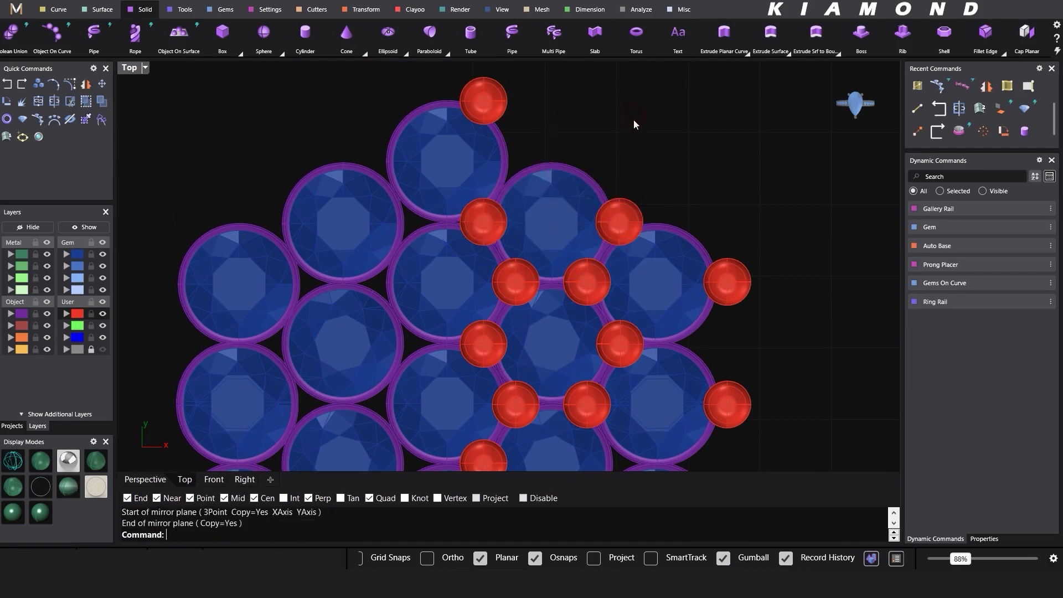
pyautogui.moveTo(492, 210); pyautogui.dragTo(514, 199, button='right')
# Step: Mirror the prong right of the second centre gem up beside the top centre gem, across the horizontal line through the prong between them
pyautogui.click(536, 270)
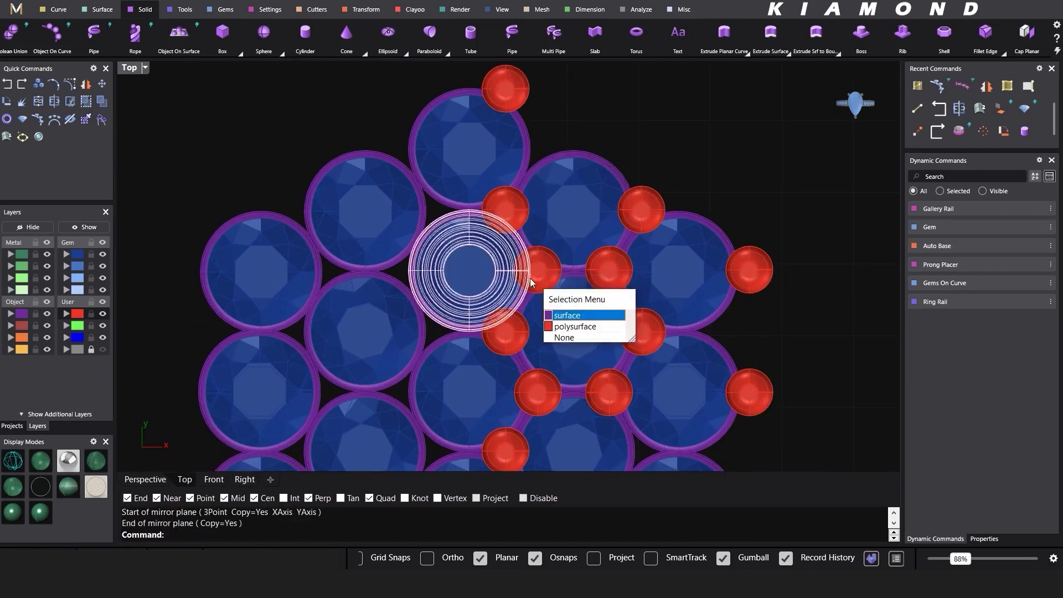
pyautogui.click(515, 309)
pyautogui.write('a')
pyautogui.press('Return')
pyautogui.click(510, 209)
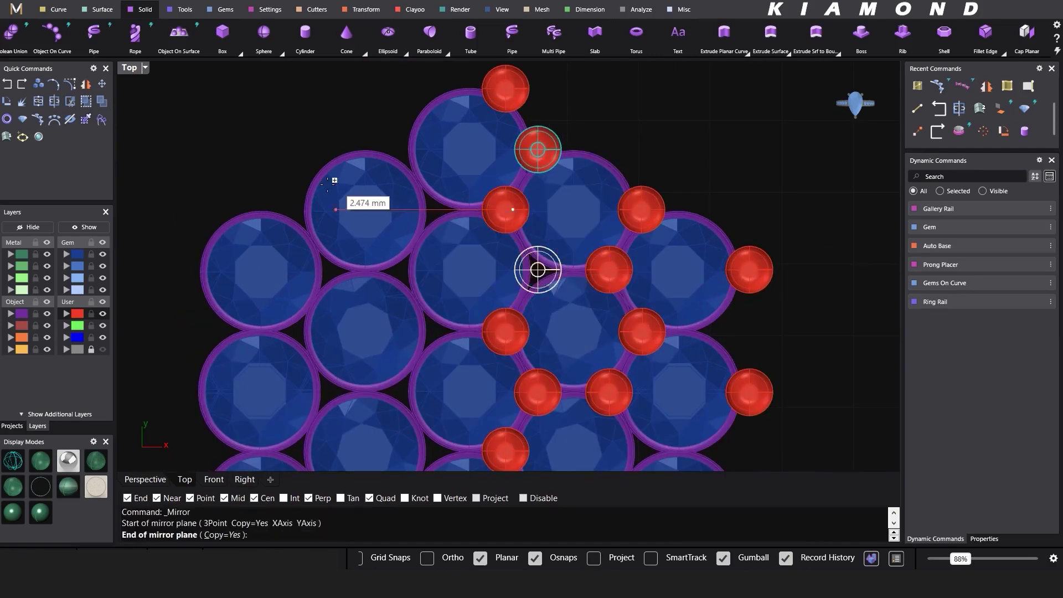
pyautogui.keyDown('shift'); pyautogui.click(251, 172); pyautogui.keyUp('shift')
pyautogui.click(579, 121)
pyautogui.scroll(-6, 579, 122)
# Step: Mirror the prong between the upper two outer-column gems and the inner column down across the outer column's middle gem's horizontal centre line
pyautogui.moveTo(599, 235); pyautogui.dragTo(565, 183, button='right')
pyautogui.scroll(3, 592, 237)
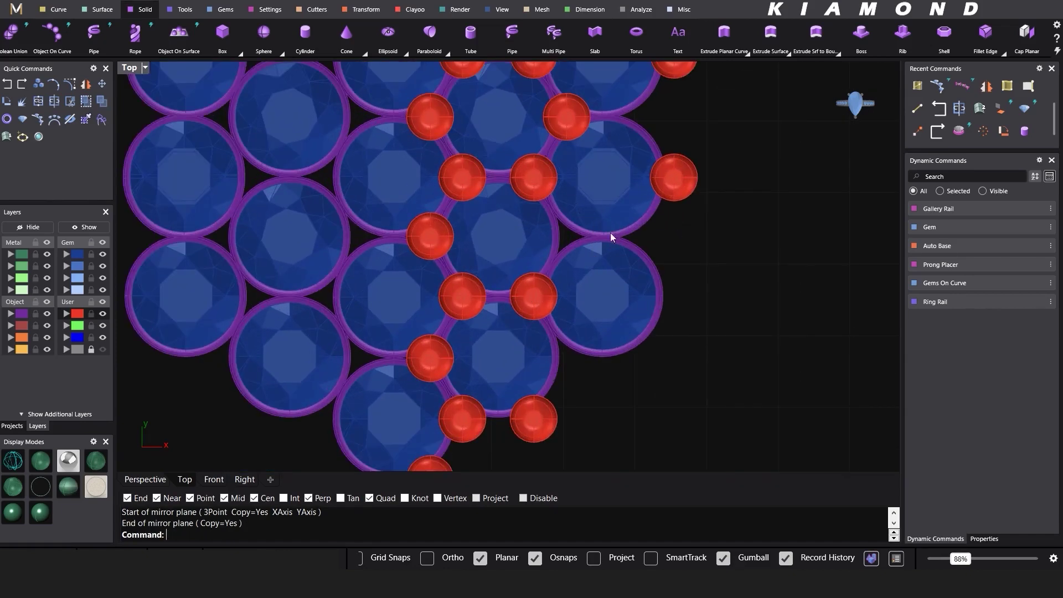
pyautogui.moveTo(569, 139); pyautogui.dragTo(570, 185, button='right')
pyautogui.click(579, 151)
pyautogui.click(573, 172)
pyautogui.write('a')
pyautogui.press('Return')
pyautogui.click(674, 222)
pyautogui.keyDown('shift'); pyautogui.click(747, 217); pyautogui.keyUp('shift')
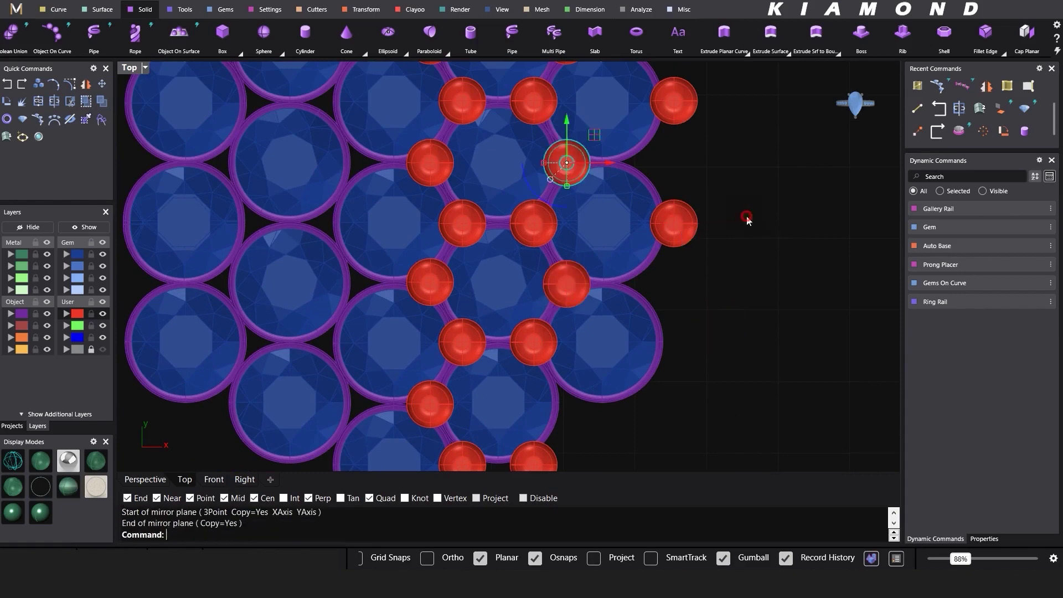
# Step: Mirror the inner prong between the outer column's middle and bottom gems across the column's vertical centre line
pyautogui.click(569, 288)
pyautogui.write('a')
pyautogui.click(643, 375)
pyautogui.keyDown('shift'); pyautogui.click(614, 455); pyautogui.keyUp('shift')
pyautogui.click(733, 379)
pyautogui.scroll(-2, 625, 299)
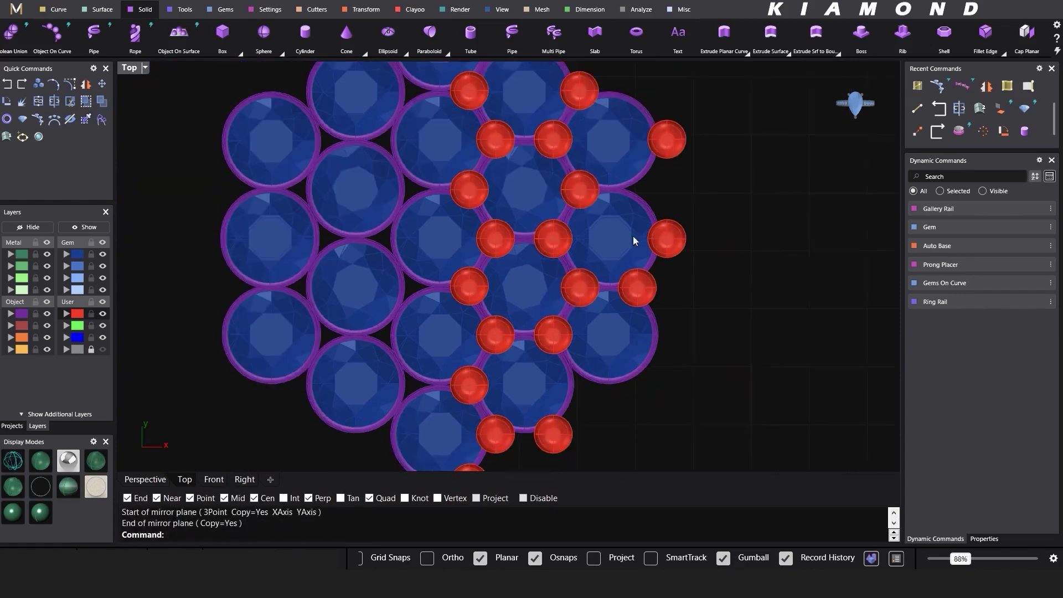
# Step: Mirror the inner prong between the outer column's top and middle gems across the column's vertical centre line
pyautogui.scroll(2, 588, 188)
pyautogui.click(584, 191)
pyautogui.write('a')
pyautogui.click(612, 190)
pyautogui.keyDown('shift'); pyautogui.click(612, 148); pyautogui.keyUp('shift')
pyautogui.scroll(-8, 782, 200)
pyautogui.moveTo(788, 208); pyautogui.dragTo(760, 227, button='right')
pyautogui.click(760, 227)
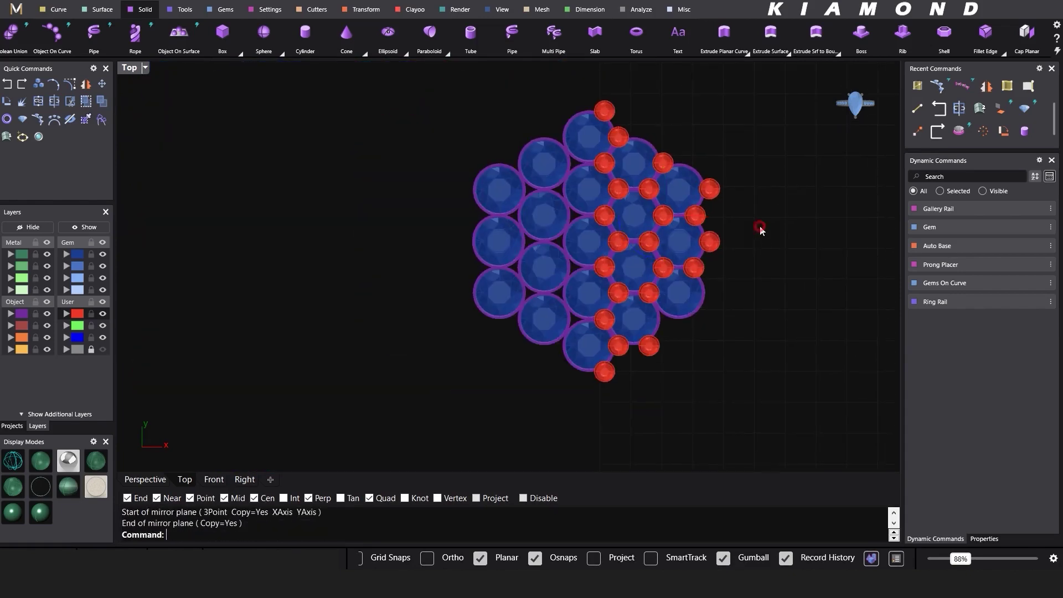
# Step: Select all unlocked objects, including the prongs, and mirror them to the cluster's left half across the top gem's vertical centre line
pyautogui.hotkey('ctrl', 'a')
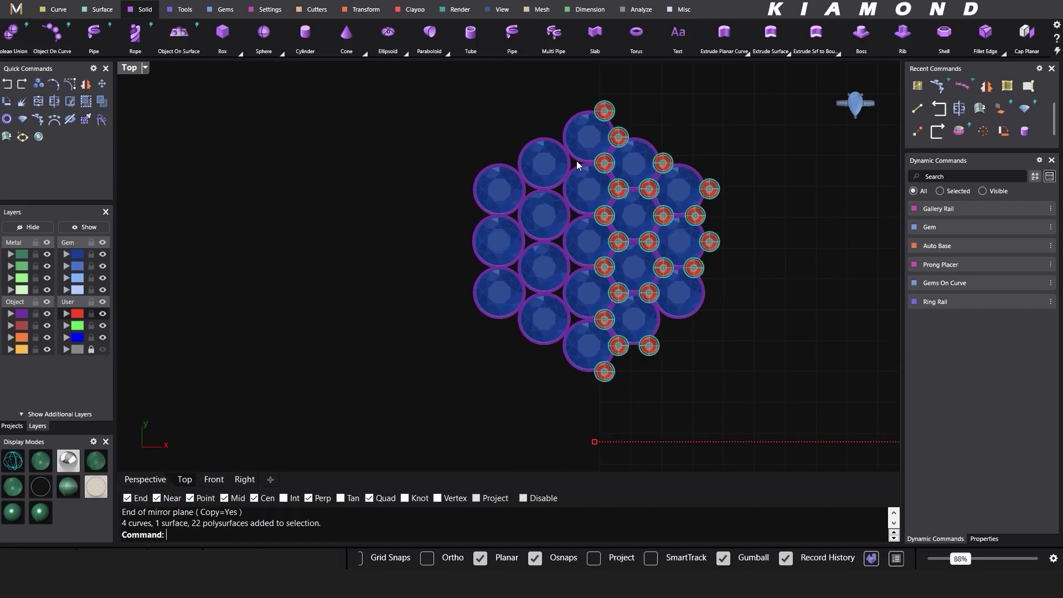
pyautogui.moveTo(576, 160); pyautogui.dragTo(572, 202, button='right')
pyautogui.click(86, 84)
pyautogui.scroll(8, 580, 156)
pyautogui.click(591, 206)
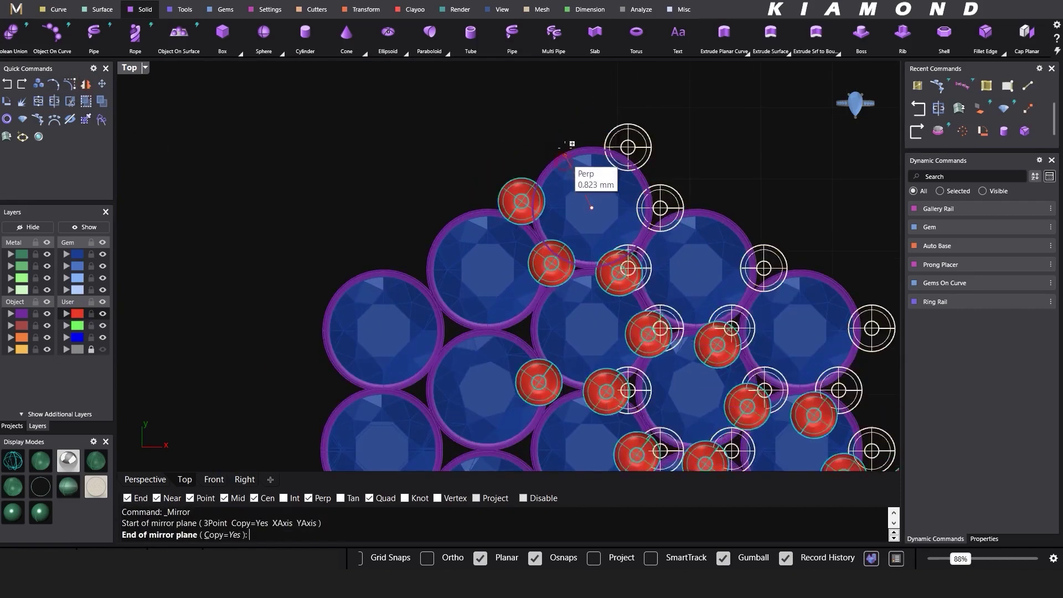
pyautogui.click(591, 148)
pyautogui.click(707, 83)
# Step: Mirror the upper right prong of the bottom centre gem across the vertical centre line of the right inner column's bottom gem
pyautogui.scroll(-8, 548, 153)
pyautogui.moveTo(609, 273); pyautogui.dragTo(571, 237, button='right')
pyautogui.scroll(4, 552, 340)
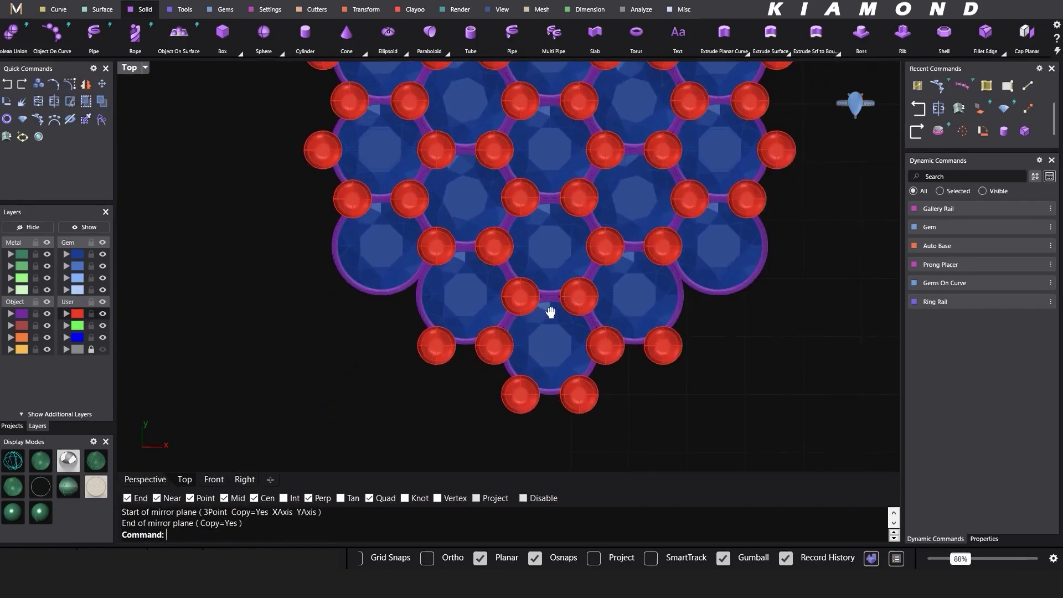
pyautogui.click(570, 307)
pyautogui.rightClick(602, 347)
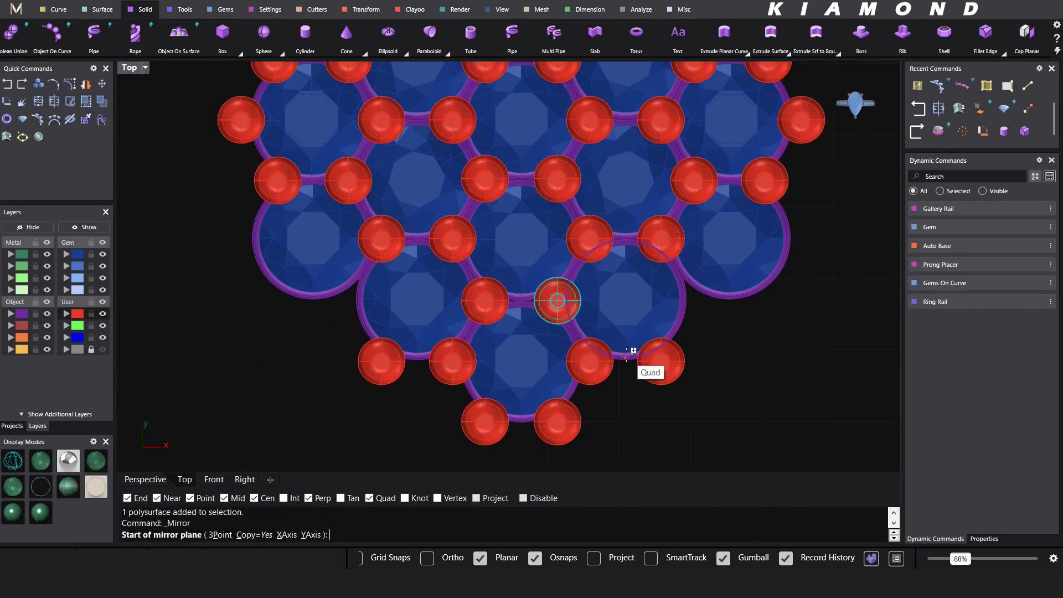
pyautogui.click(626, 355)
pyautogui.click(626, 406)
# Step: Mirror the new lower right prong to the cluster's left side across the bottom centre gem's vertical centre line
pyautogui.click(688, 313)
pyautogui.rightClick(588, 415)
pyautogui.click(521, 417)
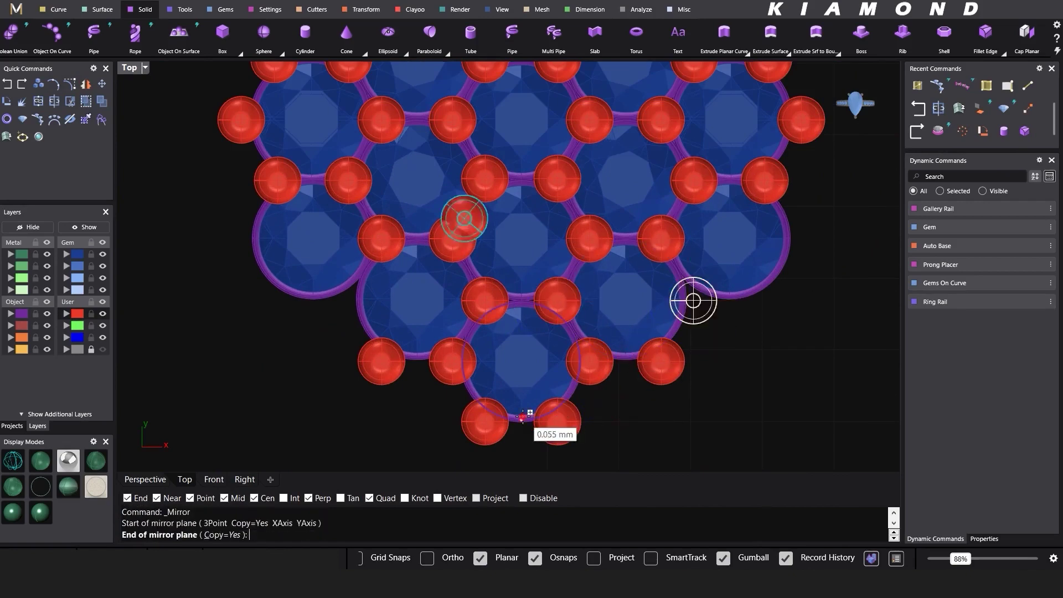
pyautogui.click(521, 455)
pyautogui.scroll(-4, 475, 384)
pyautogui.press('Escape')
pyautogui.scroll(3, 372, 340)
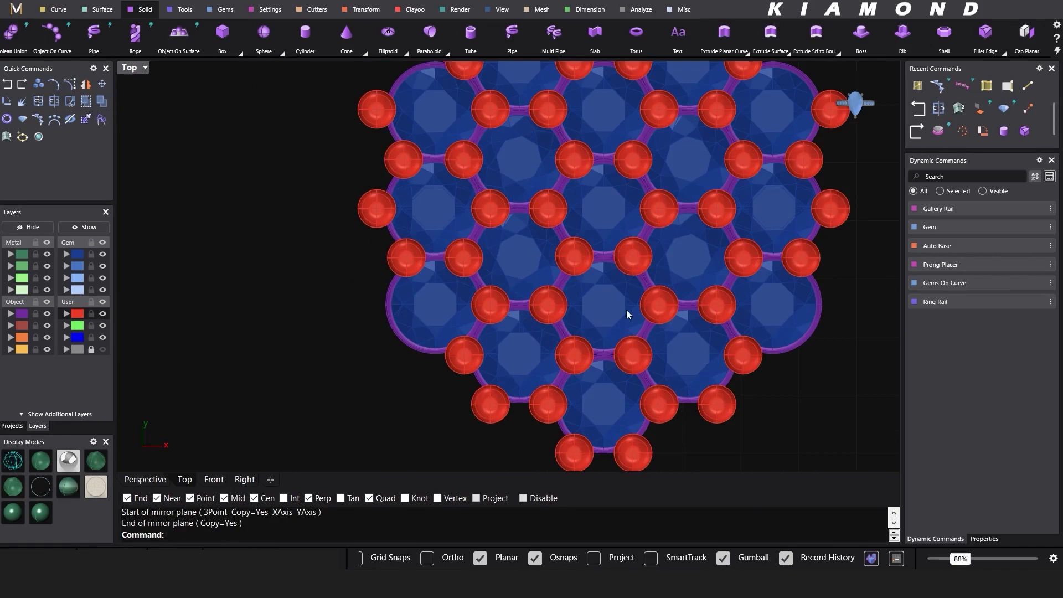
pyautogui.scroll(2, 609, 309)
pyautogui.click(511, 278)
pyautogui.click(514, 263)
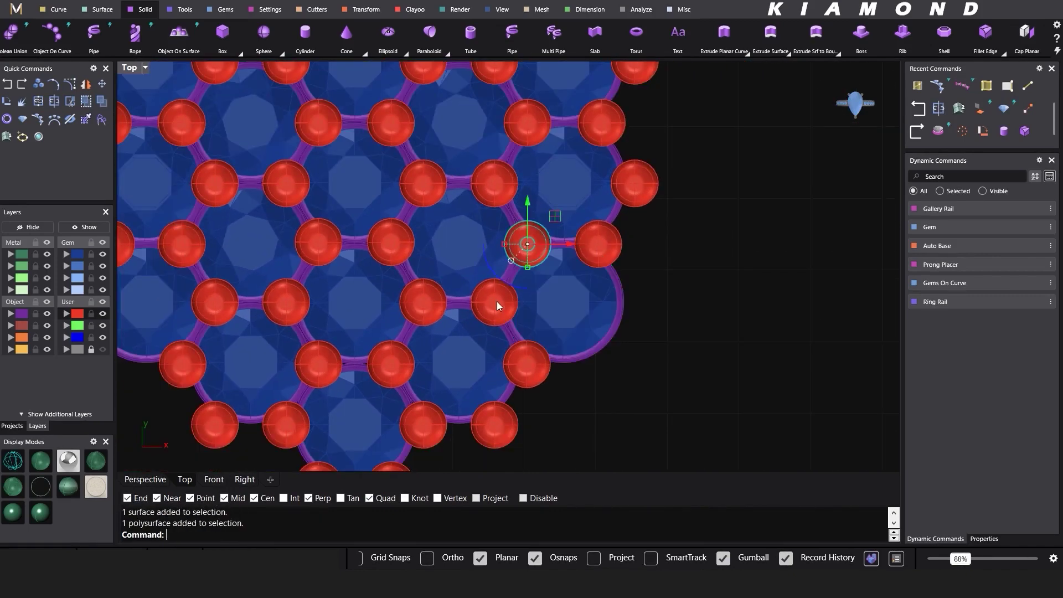
pyautogui.press('Escape')
pyautogui.scroll(-4, 533, 296)
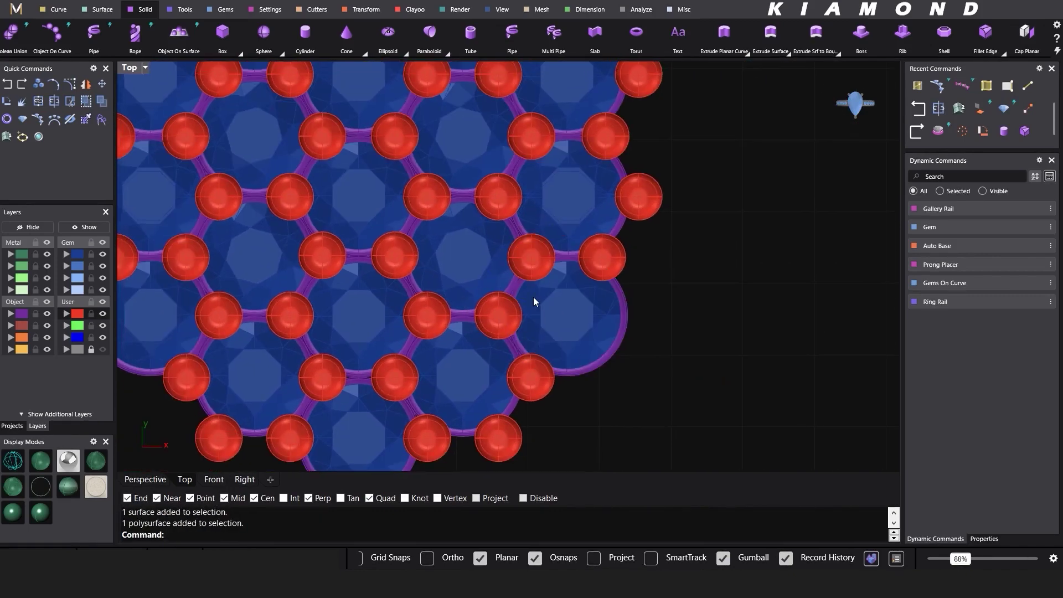
pyautogui.scroll(3, 527, 181)
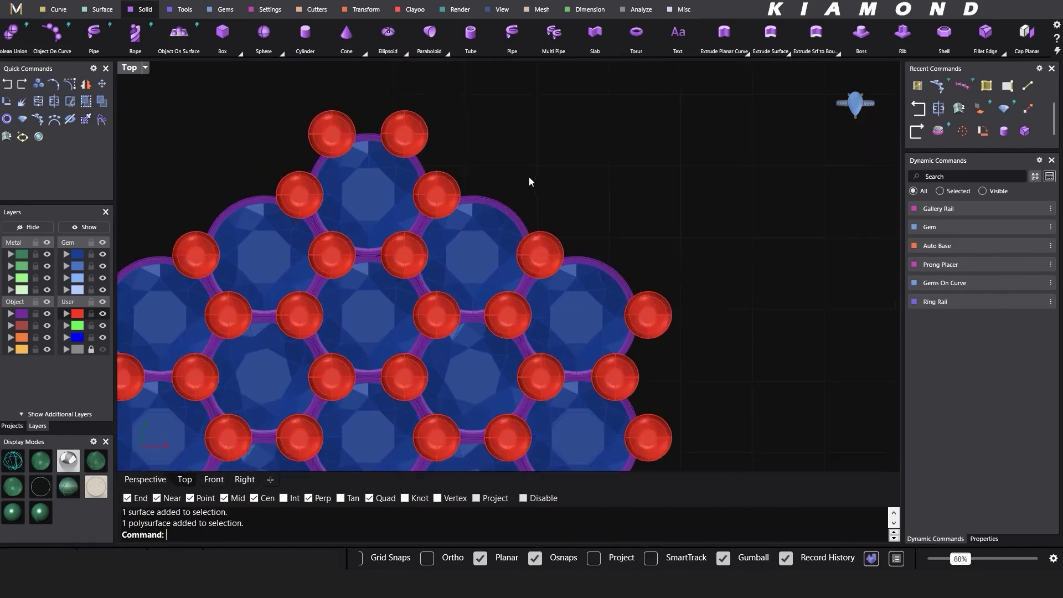
# Step: Mirror the lower left prong of the right inner column's top gem outward across the line through that gem's and the outer top gem's centres
pyautogui.click(440, 346)
pyautogui.press('m')
pyautogui.scroll(6, 510, 307)
pyautogui.click(517, 308)
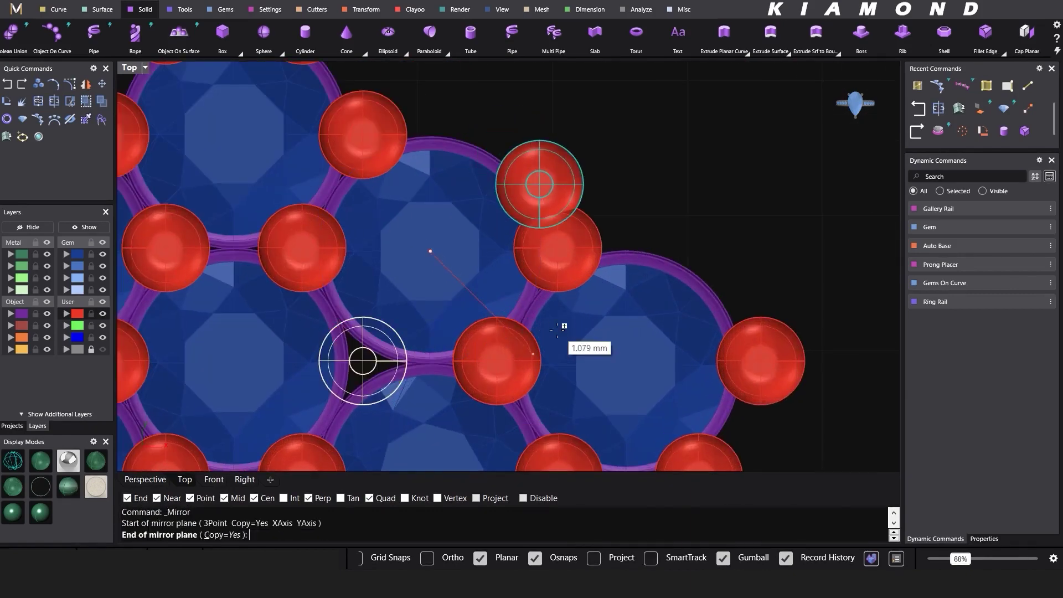
pyautogui.click(619, 365)
pyautogui.scroll(-2, 535, 247)
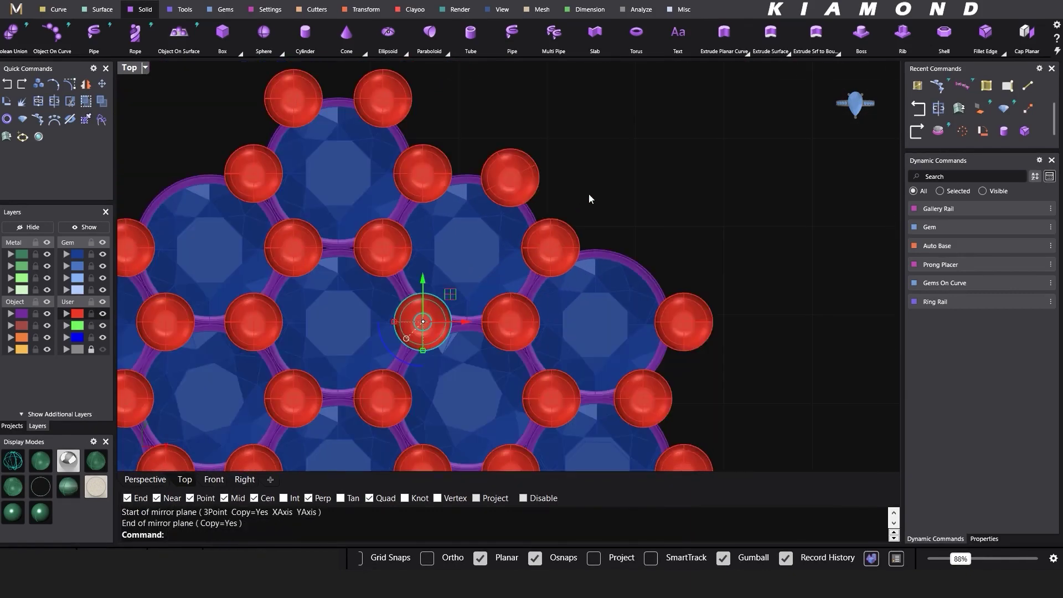
pyautogui.click(589, 194)
# Step: Mirror the lower left prong of the outer column's top gem to its upper edge across a diagonal through the gem's centre
pyautogui.moveTo(582, 385); pyautogui.dragTo(567, 364, button='right')
pyautogui.click(557, 370)
pyautogui.rightClick(576, 361)
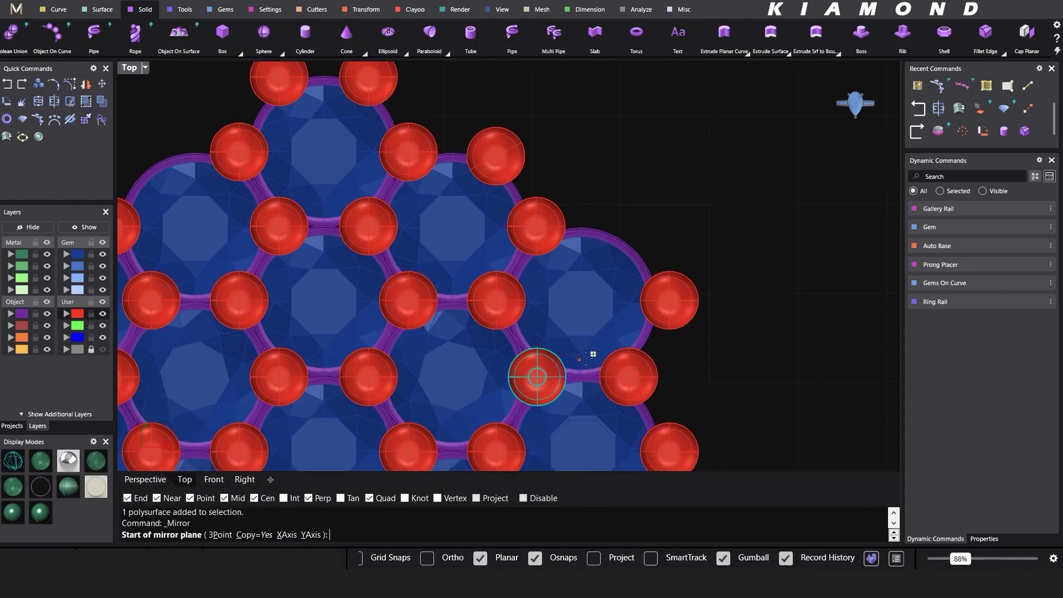
pyautogui.click(644, 338)
pyautogui.click(681, 360)
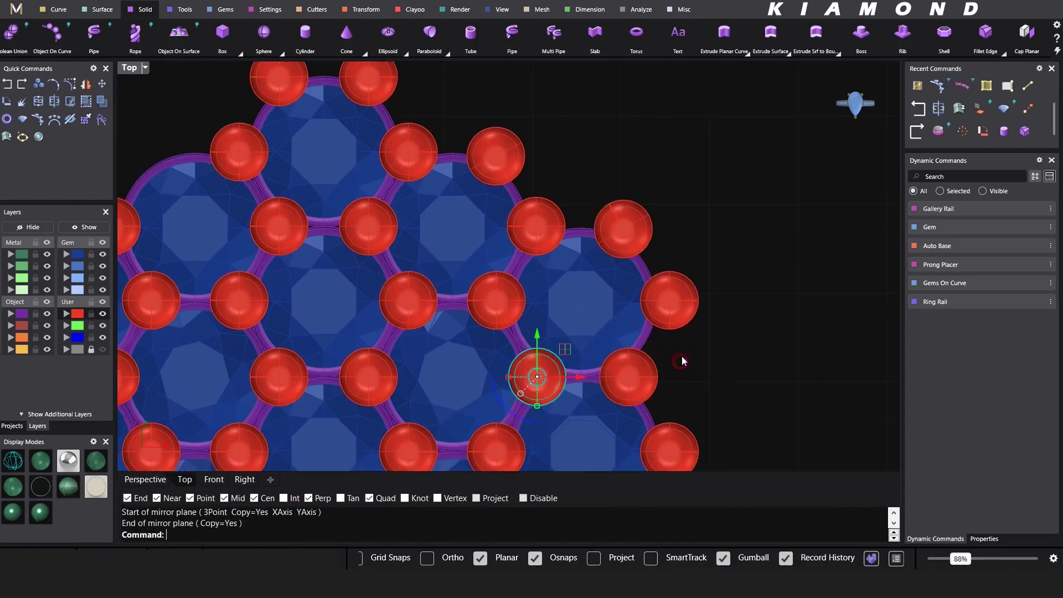
# Step: Mirror the two new prongs on the cluster's upper right edge down to its lower edge across the centre gem's horizontal centre line
pyautogui.scroll(-1, 664, 223)
pyautogui.moveTo(664, 223); pyautogui.dragTo(643, 188, button='right')
pyautogui.scroll(-2, 641, 186)
pyautogui.click(619, 169)
pyautogui.keyDown('shift'); pyautogui.click(531, 126); pyautogui.keyUp('shift')
pyautogui.rightClick(471, 317)
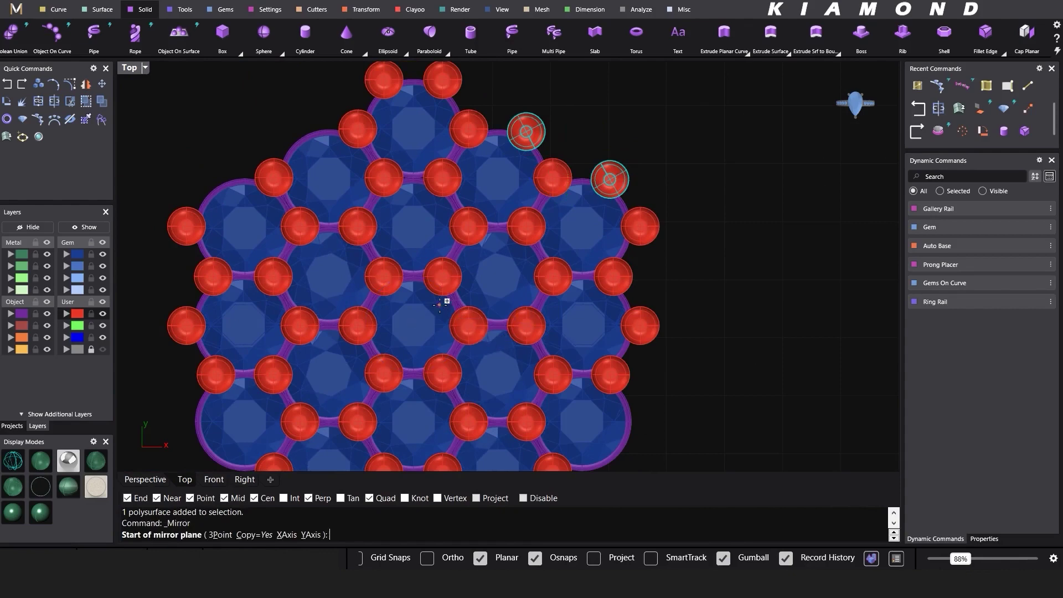
pyautogui.click(414, 324)
pyautogui.scroll(-2, 500, 290)
pyautogui.click(642, 285)
pyautogui.scroll(3, 593, 308)
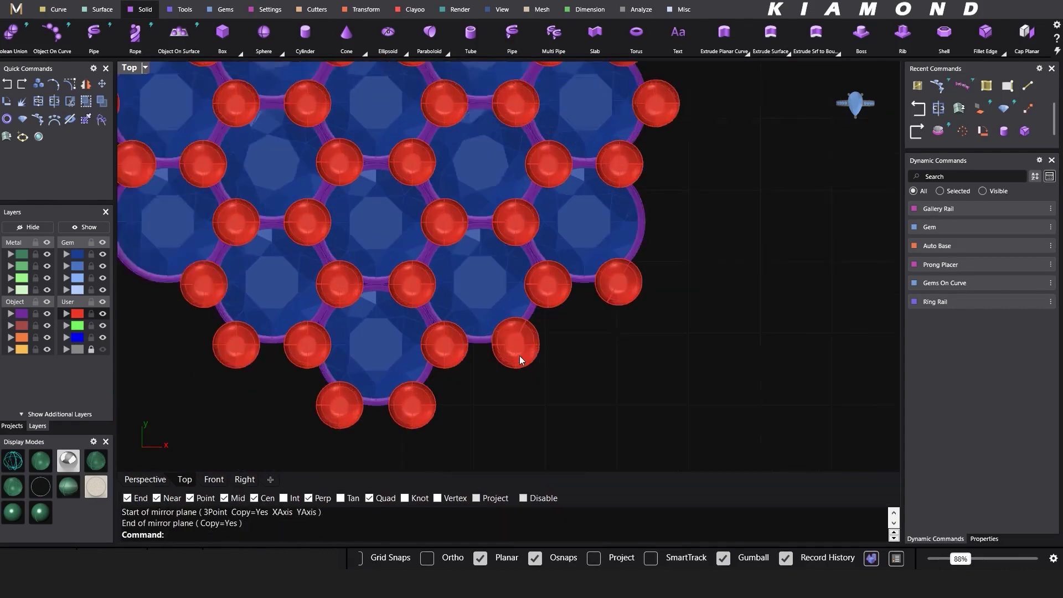
# Step: Undo and redo the last prong mirror to compare the cluster's lower right edge
pyautogui.click(553, 355)
pyautogui.press('Escape')
pyautogui.hotkey('ctrl', 'z')
pyautogui.scroll(-2, 535, 342)
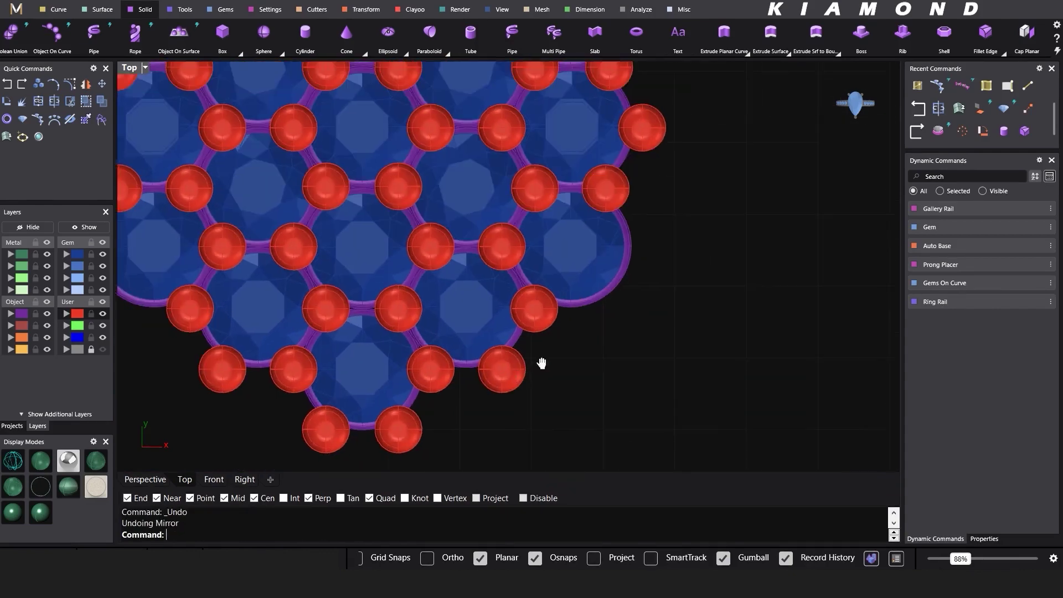
pyautogui.hotkey('ctrl', 'y')
# Step: Delete the duplicate of the overlapping prongs on the cluster's lower right edge
pyautogui.scroll(8, 487, 400)
pyautogui.click(506, 369)
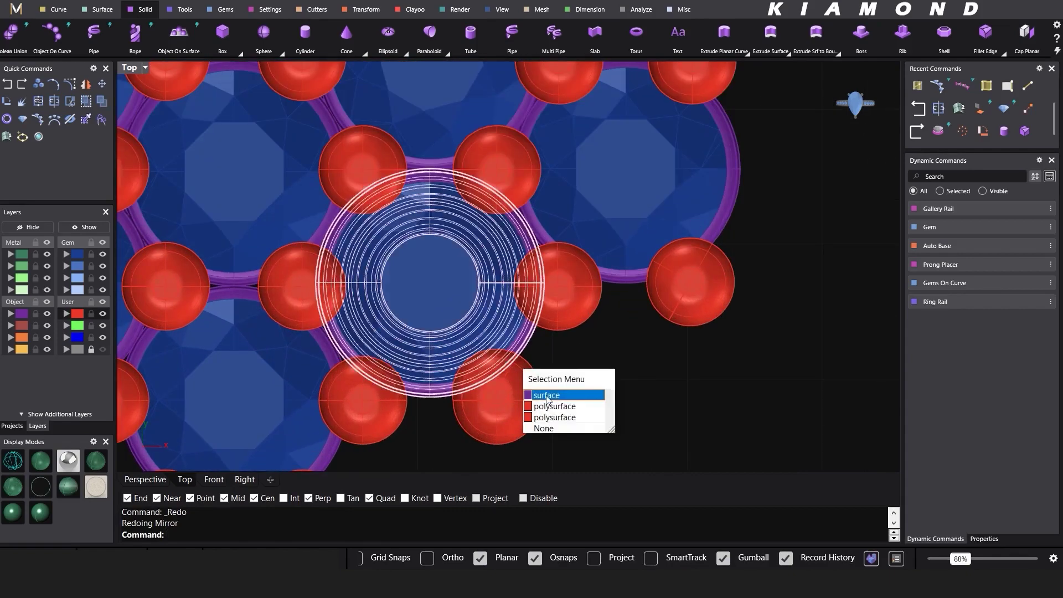
pyautogui.click(543, 407)
pyautogui.press('Delete')
# Step: Mirror the outer prongs of the right column's top and bottom gems to the left side across the cluster's vertical centre line
pyautogui.scroll(-6, 578, 349)
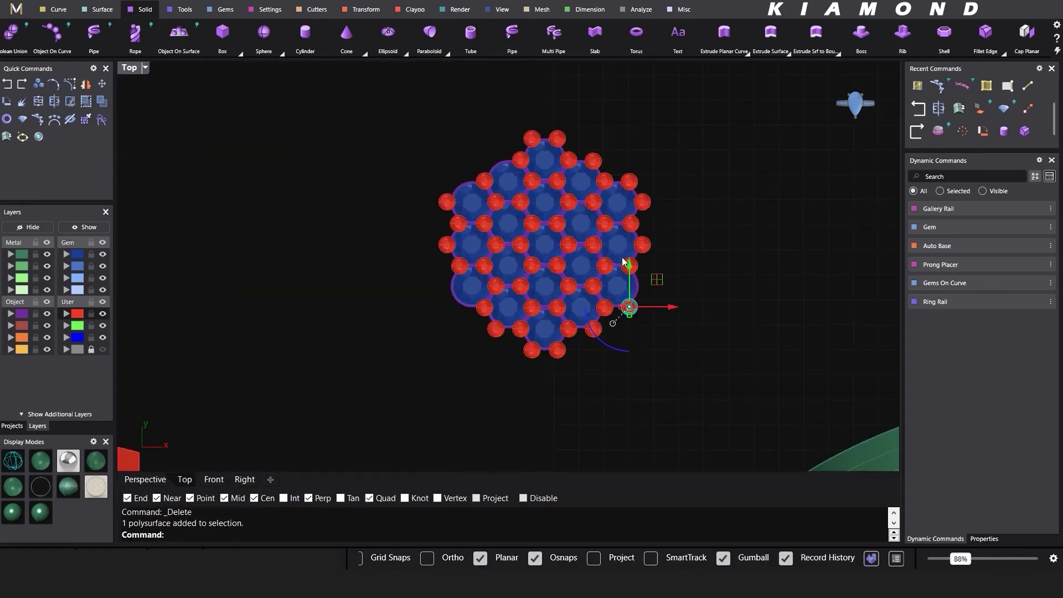
pyautogui.keyDown('shift'); pyautogui.click(631, 180); pyautogui.keyUp('shift')
pyautogui.scroll(-2, 631, 180)
pyautogui.write('a')
pyautogui.press('Return')
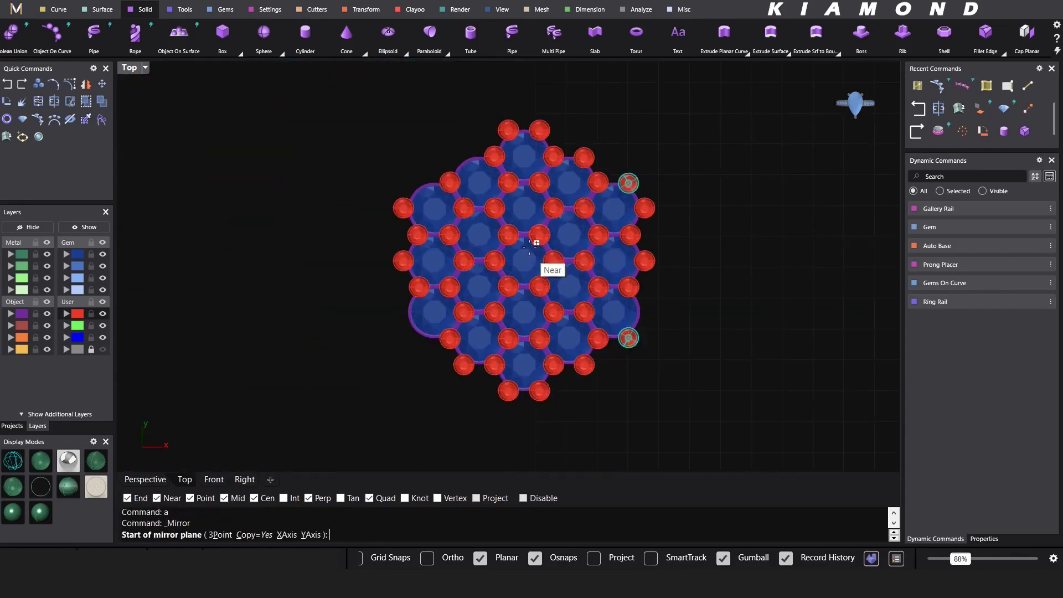
pyautogui.click(530, 245)
pyautogui.click(533, 119)
# Step: Mirror the outer upper prong of the right inner column's top gem to the left across the cluster's vertical centre line
pyautogui.scroll(2, 572, 124)
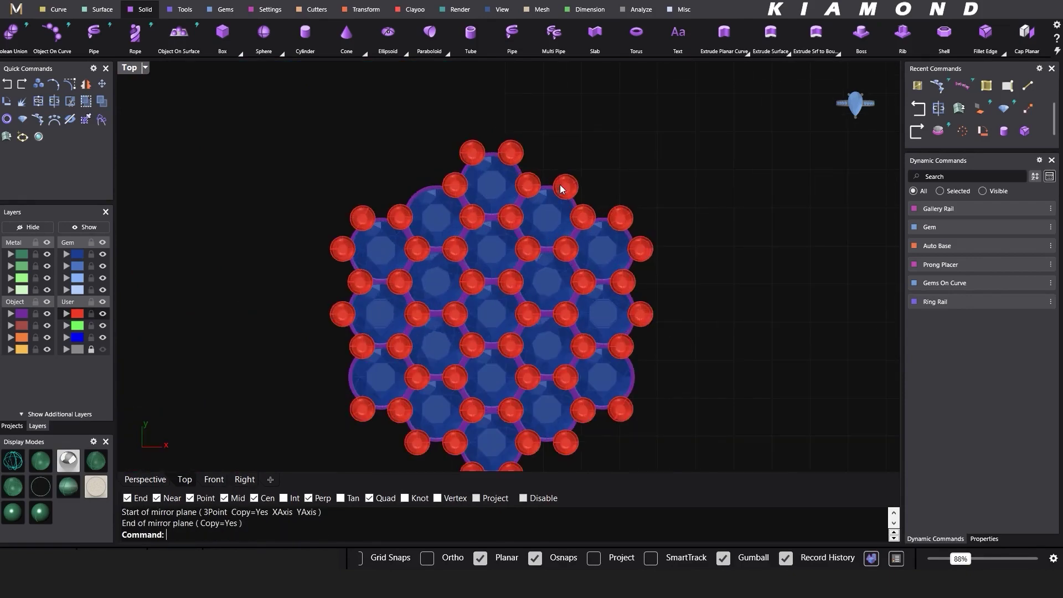
pyautogui.click(559, 184)
pyautogui.write('a')
pyautogui.press('Return')
pyautogui.click(494, 149)
pyautogui.click(496, 126)
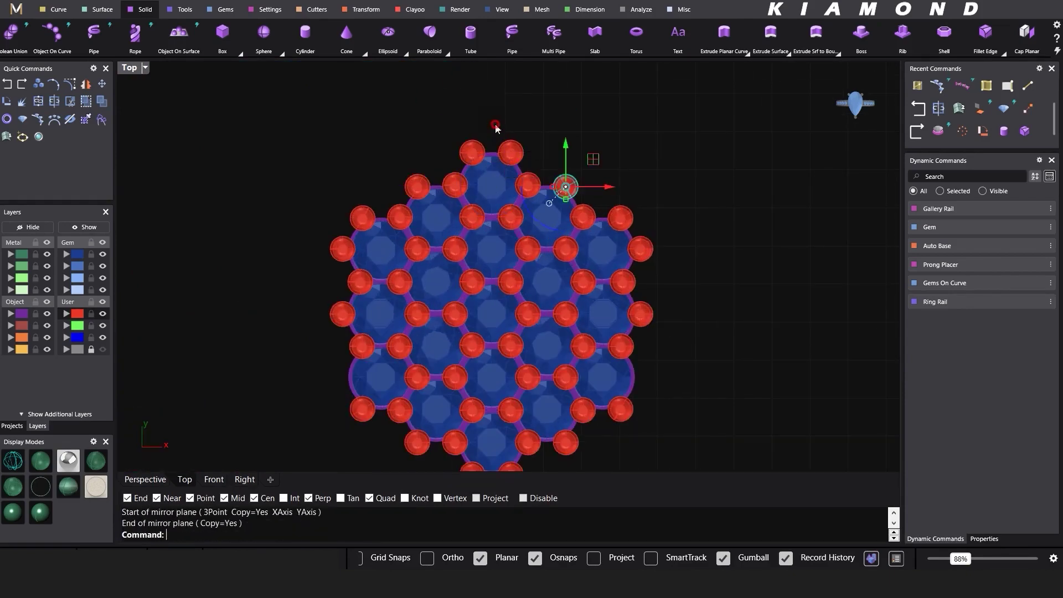
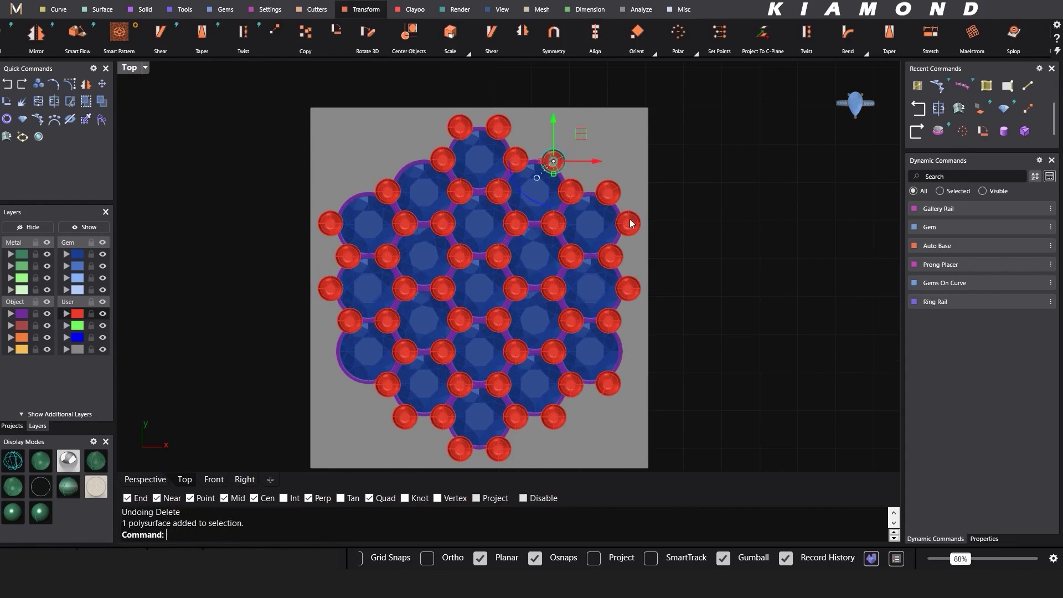
# Step: Mirror the two outer prongs on the upper right edge and the lower right corner prong across the vertical line through the centre gem
pyautogui.moveTo(615, 369); pyautogui.dragTo(630, 350, button='right')
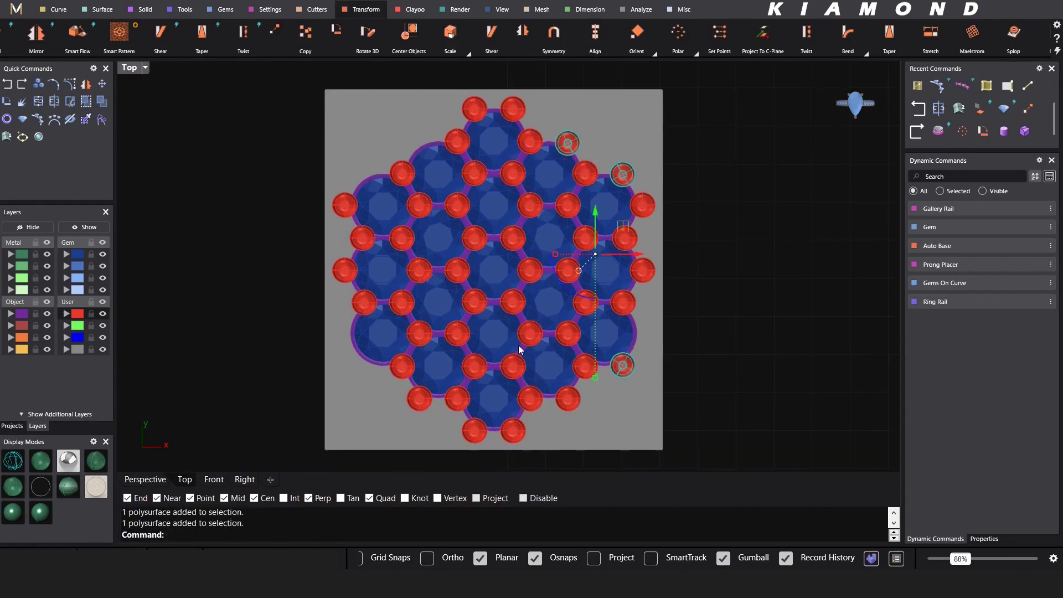
pyautogui.write('a')
pyautogui.press('Return')
pyautogui.click(518, 257)
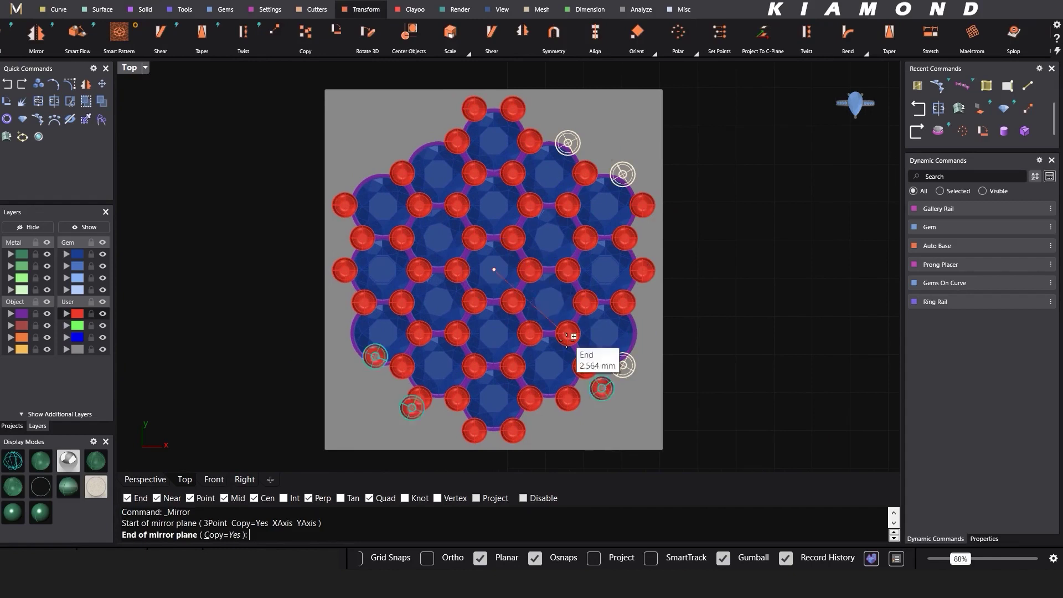
pyautogui.click(506, 460)
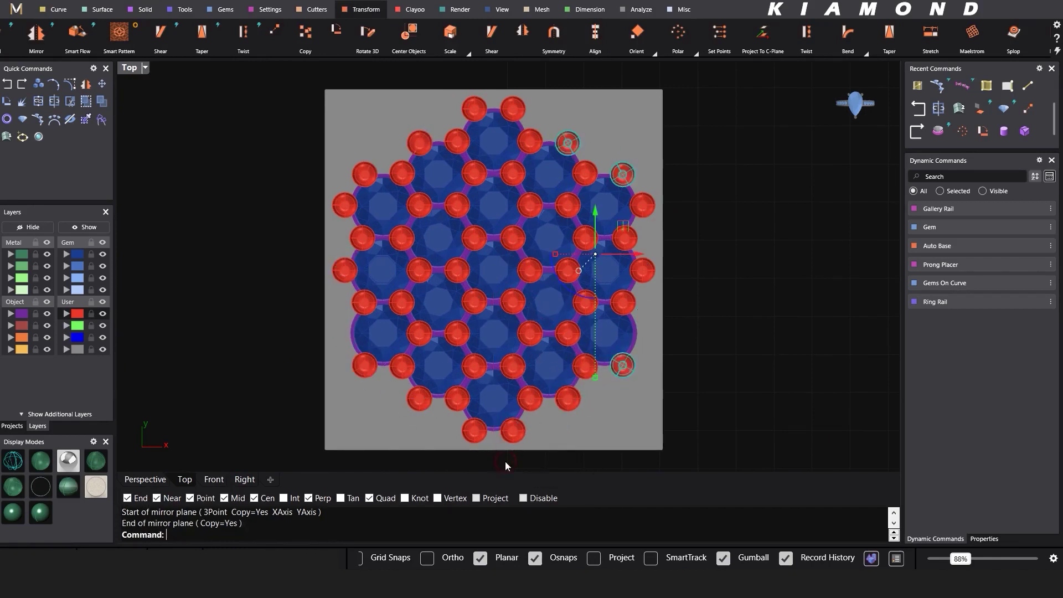
# Step: Mirror the upper left prong of the right column's bottom gem to its outer side across the gem's vertical centre line
pyautogui.rightClick(581, 349)
pyautogui.click(603, 390)
pyautogui.click(568, 332)
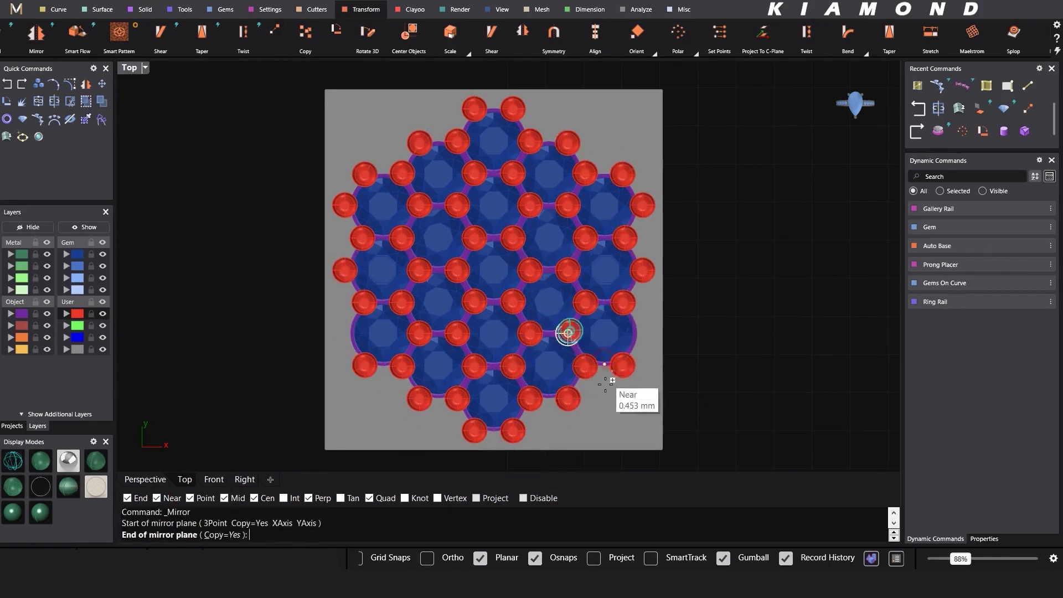
pyautogui.click(605, 382)
# Step: Mirror the upper right prong of the left column's bottom gem to its outer side across the gem's vertical centre line
pyautogui.scroll(4, 420, 310)
pyautogui.moveTo(435, 301); pyautogui.dragTo(577, 260, button='right')
pyautogui.click(556, 307)
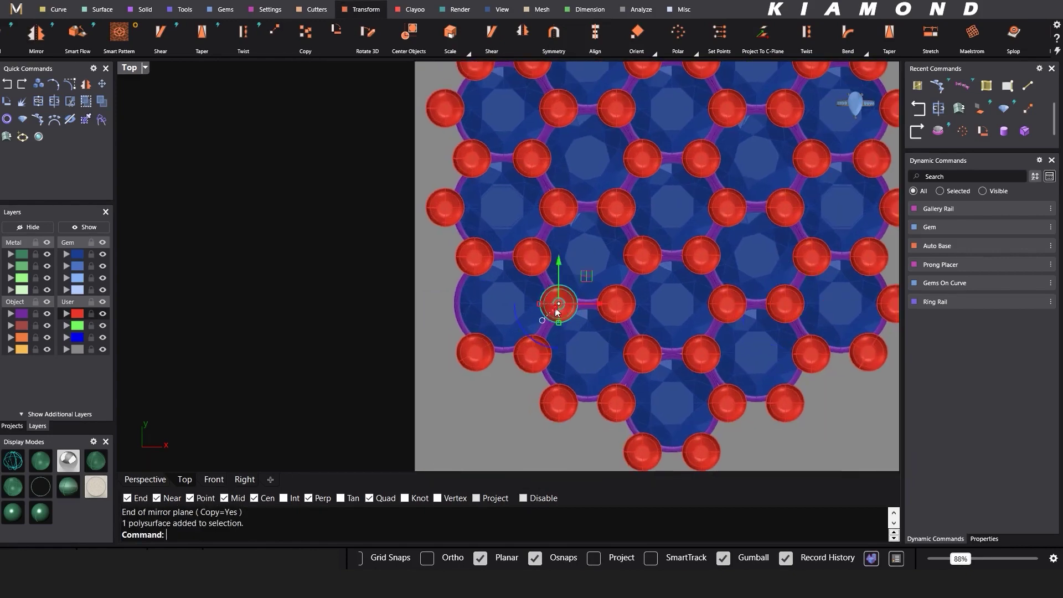
pyautogui.rightClick(492, 355)
pyautogui.click(504, 346)
pyautogui.click(499, 395)
pyautogui.scroll(-5, 464, 409)
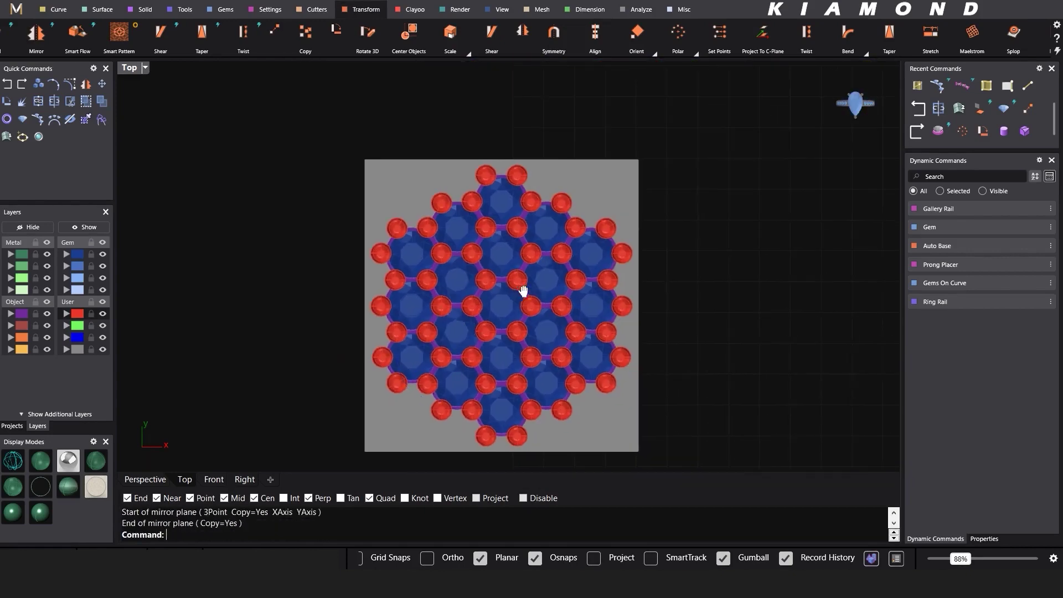
# Step: Undo the last prong move and place a copy of the top gem's upper right prong centred above that gem at the cluster's tip
pyautogui.hotkey('ctrl', 'z')
pyautogui.scroll(5, 541, 189)
pyautogui.click(564, 167)
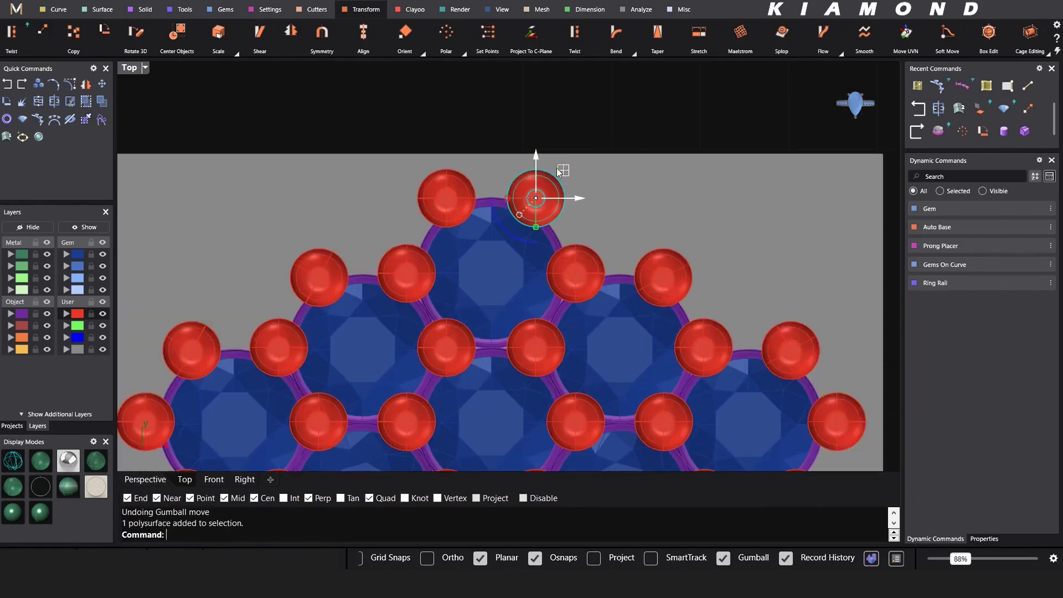
pyautogui.moveTo(564, 167); pyautogui.dragTo(506, 128)
pyautogui.scroll(-4, 539, 131)
pyautogui.scroll(8, 496, 136)
pyautogui.moveTo(531, 169); pyautogui.dragTo(536, 172)
pyautogui.scroll(-8, 532, 137)
pyautogui.scroll(-2, 548, 136)
# Step: Mirror the new tip prong to the cluster's bottom tip across the centre gem's horizontal centre line
pyautogui.write('a')
pyautogui.press('Return')
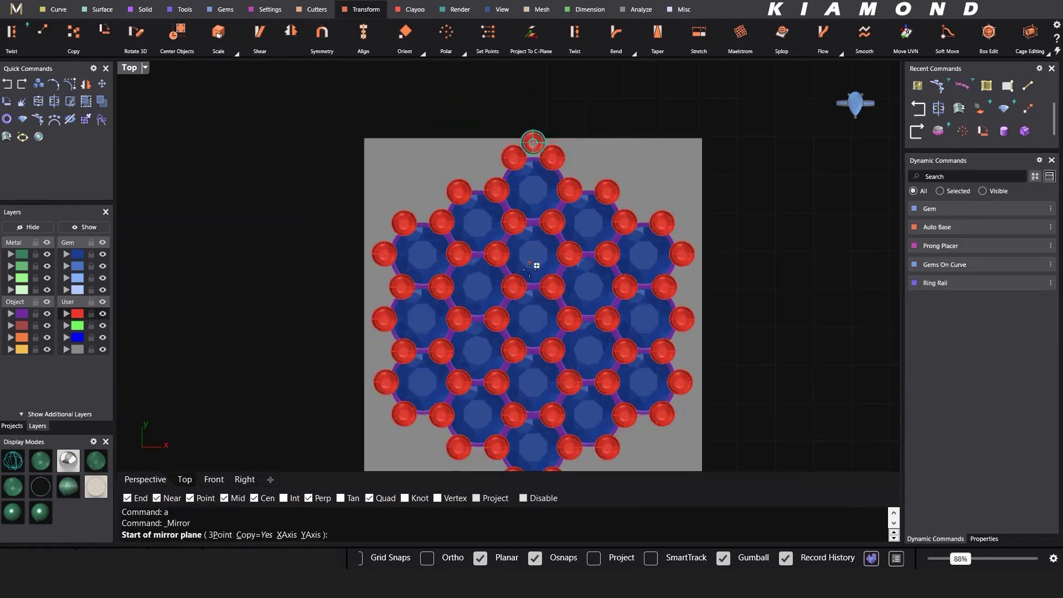
pyautogui.scroll(5, 565, 391)
pyautogui.click(572, 211)
pyautogui.scroll(-9, 572, 207)
pyautogui.keyDown('shift'); pyautogui.click(697, 217); pyautogui.keyUp('shift')
pyautogui.click(697, 221)
pyautogui.scroll(-6, 511, 234)
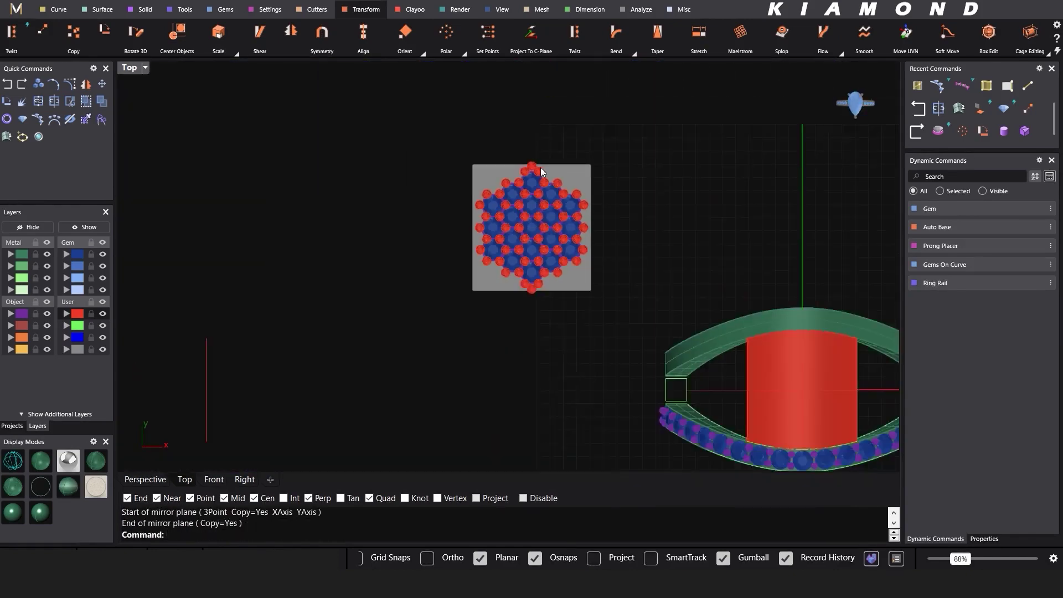
# Step: Lower the whole gem, rail and prong cluster in the perspective view until only the prong tips poke through the flat base surface
pyautogui.scroll(12, 540, 173)
pyautogui.scroll(-6, 523, 170)
pyautogui.moveTo(517, 347); pyautogui.dragTo(515, 326, button='right')
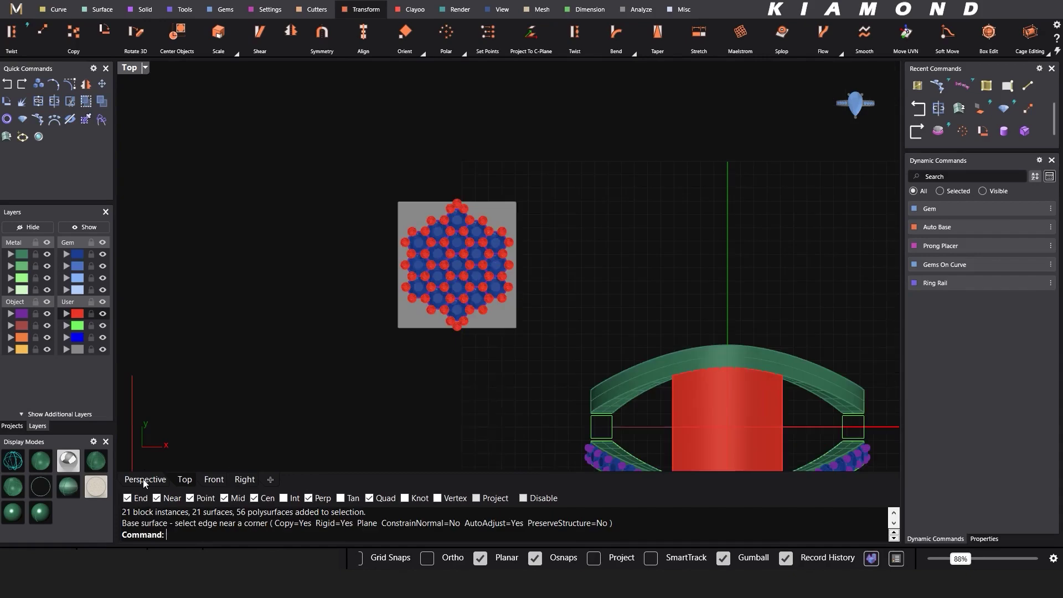
pyautogui.click(144, 480)
pyautogui.keyDown('shift'); pyautogui.moveTo(318, 346); pyautogui.dragTo(505, 275, button='right'); pyautogui.keyUp('shift')
pyautogui.scroll(6, 570, 289)
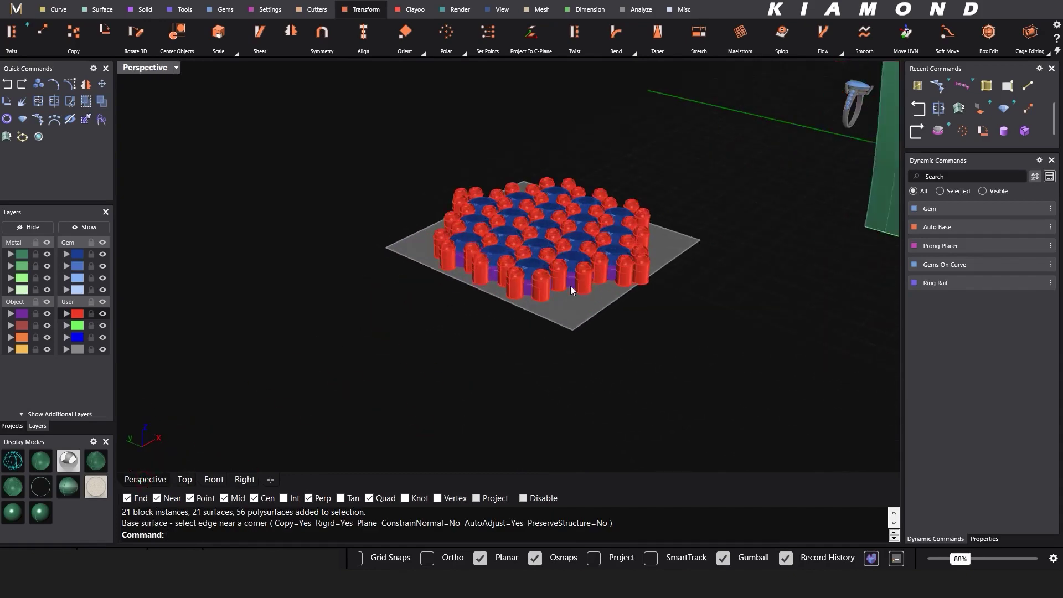
pyautogui.scroll(2, 571, 286)
pyautogui.keyDown('shift'); pyautogui.moveTo(586, 292); pyautogui.dragTo(554, 285, button='right'); pyautogui.keyUp('shift')
pyautogui.moveTo(566, 109); pyautogui.dragTo(566, 110)
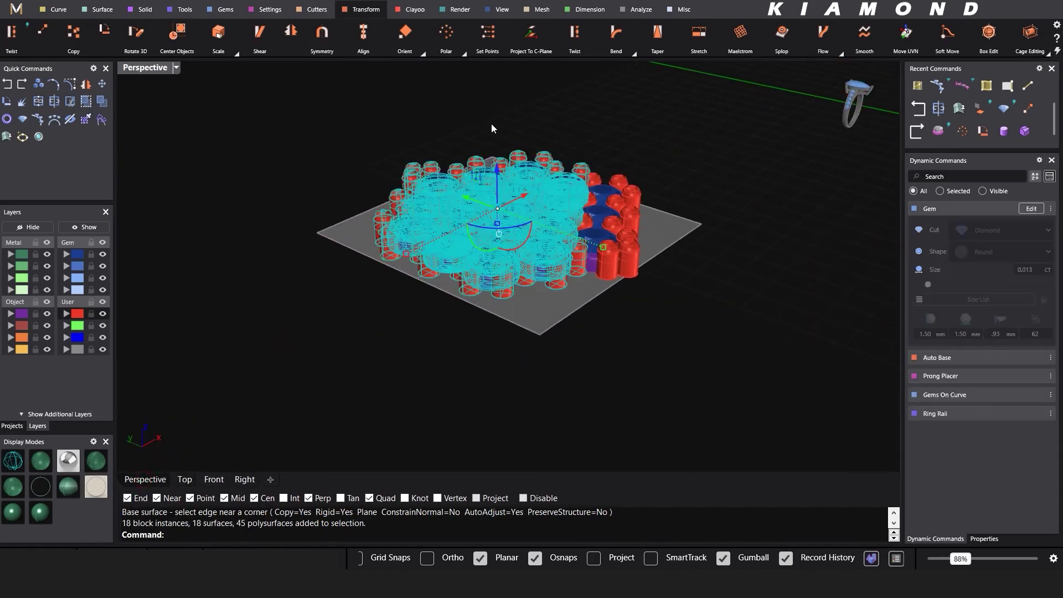
pyautogui.moveTo(710, 299); pyautogui.dragTo(710, 299)
pyautogui.scroll(2, 554, 233)
pyautogui.moveTo(501, 170); pyautogui.dragTo(498, 224)
pyautogui.click(705, 165)
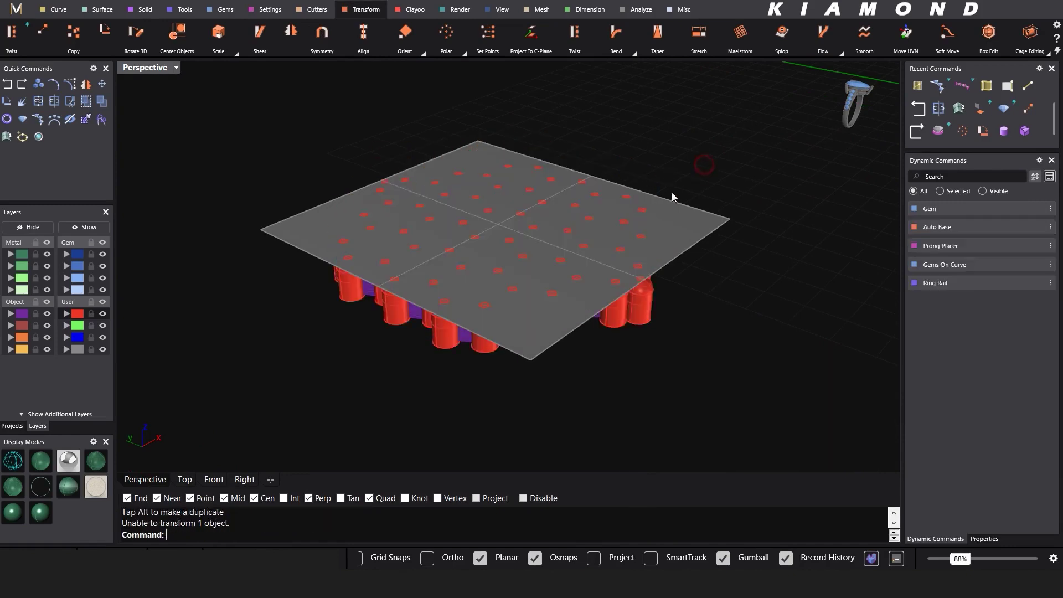
# Step: Flow a rigid copy of the cluster along surface from the flat base to the red bridging surface, matching their lower left corners
pyautogui.scroll(-2, 578, 241)
pyautogui.moveTo(578, 241); pyautogui.dragTo(557, 234, button='right')
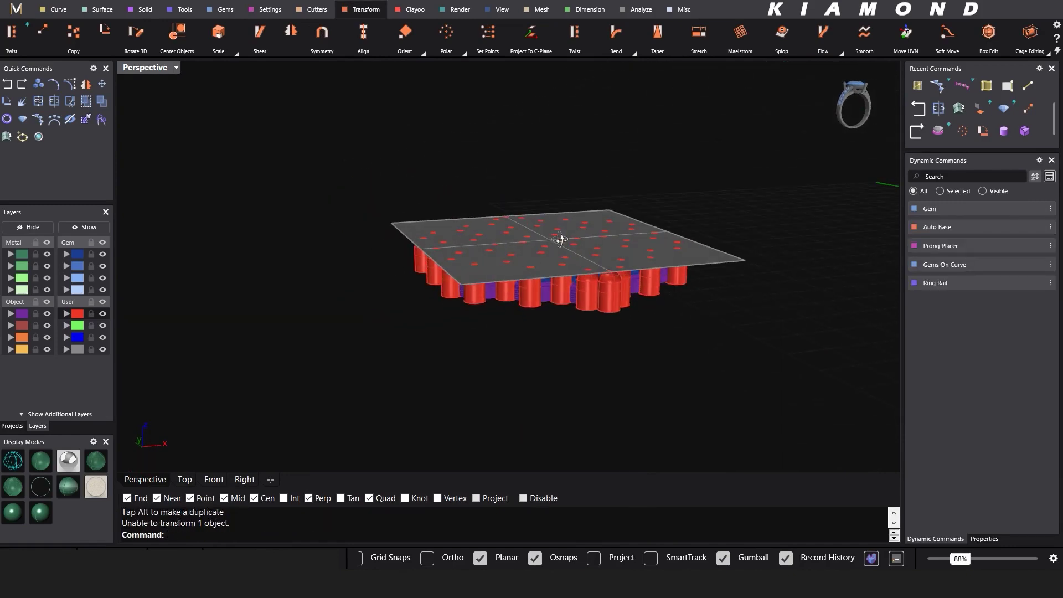
pyautogui.moveTo(312, 411); pyautogui.dragTo(631, 115)
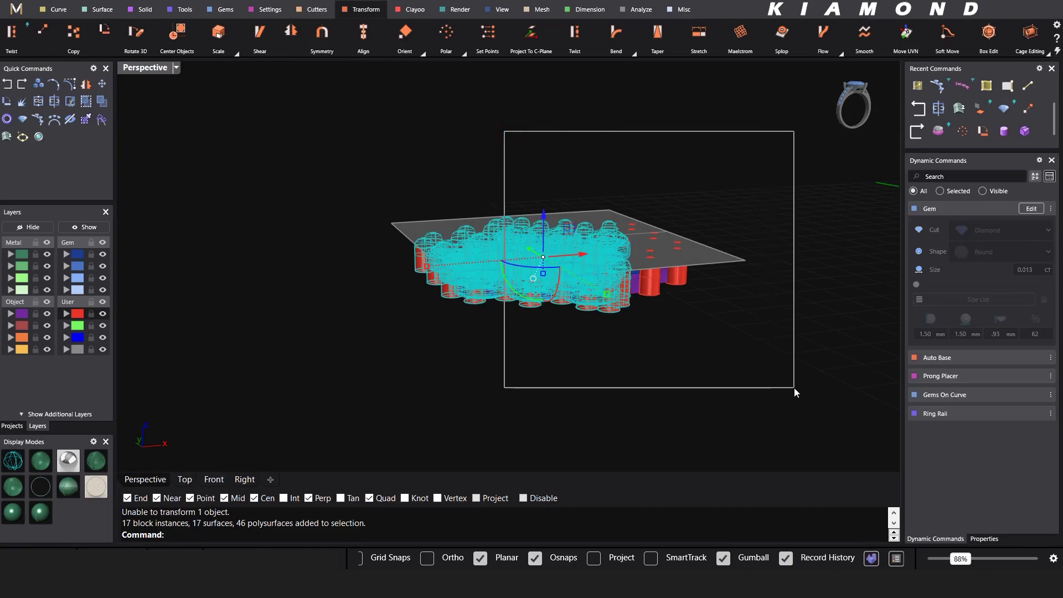
pyautogui.keyDown('shift'); pyautogui.moveTo(794, 387); pyautogui.dragTo(794, 388); pyautogui.keyUp('shift')
pyautogui.click(841, 55)
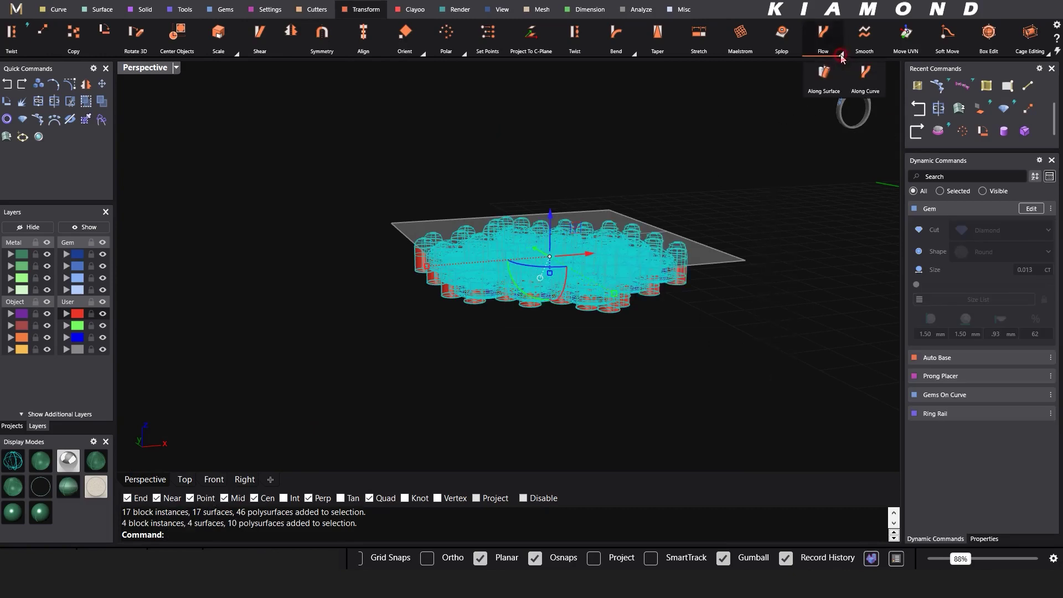
pyautogui.click(824, 78)
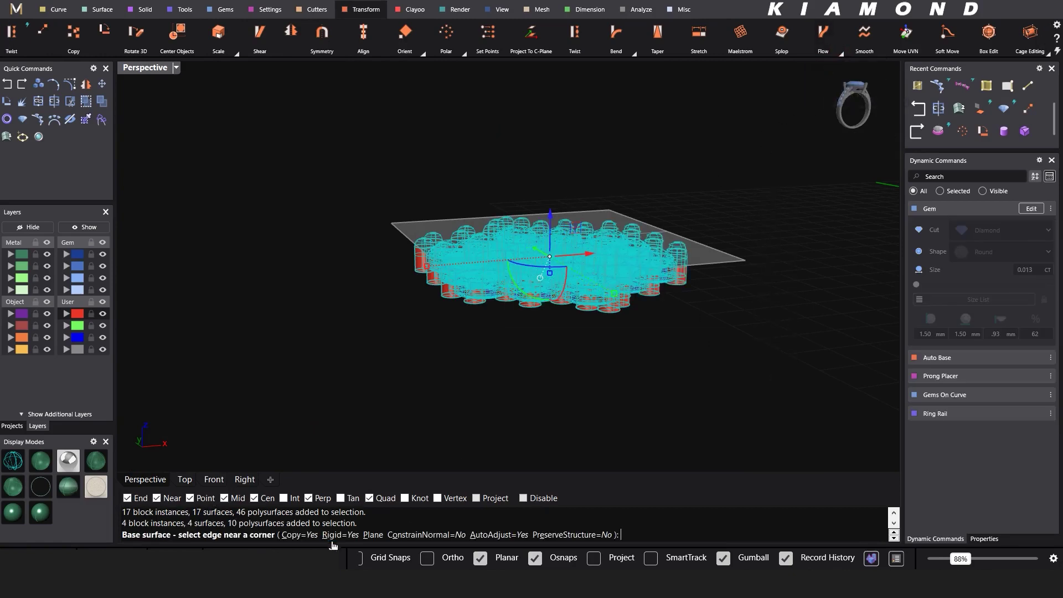
pyautogui.scroll(-6, 350, 324)
pyautogui.moveTo(393, 318); pyautogui.dragTo(389, 389, button='right')
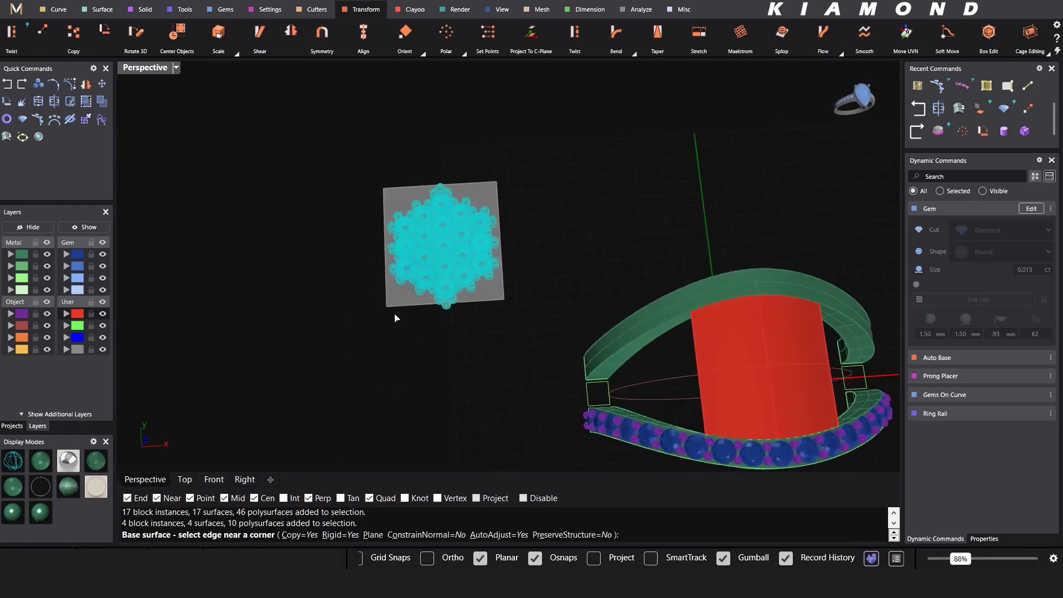
pyautogui.scroll(3, 393, 318)
pyautogui.click(384, 300)
pyautogui.scroll(-6, 291, 266)
pyautogui.keyDown('shift'); pyautogui.moveTo(517, 328); pyautogui.dragTo(410, 278, button='right'); pyautogui.keyUp('shift')
pyautogui.scroll(8, 449, 313)
pyautogui.click(474, 338)
pyautogui.click(475, 343)
pyautogui.scroll(-5, 586, 247)
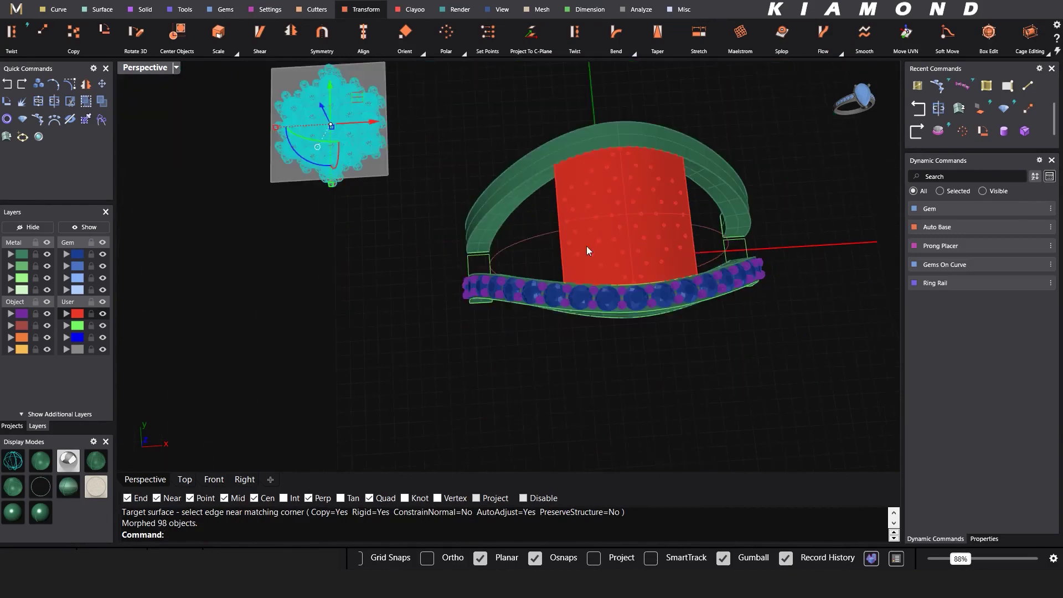
# Step: Hide the red bridging surface covering the flowed gem cluster
pyautogui.moveTo(586, 246)
pyautogui.mouseDown(button='right')
pyautogui.moveTo(611, 157)
pyautogui.moveTo(592, 238)
pyautogui.mouseUp(button='right')
pyautogui.moveTo(591, 238); pyautogui.dragTo(556, 282, button='right')
pyautogui.scroll(5, 556, 282)
pyautogui.scroll(2, 555, 286)
pyautogui.click(504, 293)
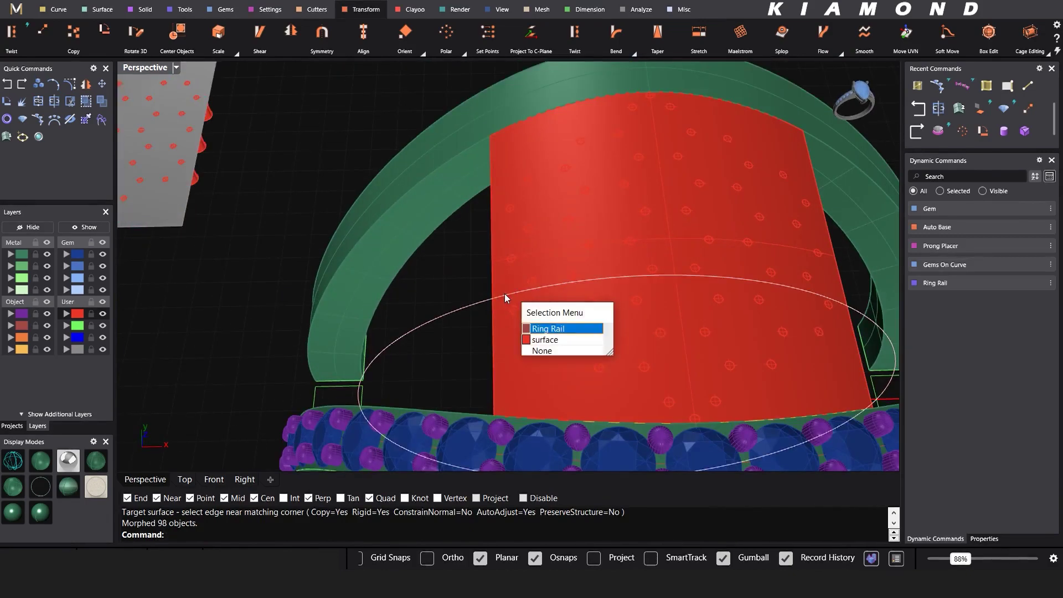
pyautogui.click(535, 337)
pyautogui.hotkey('ctrl', 'h')
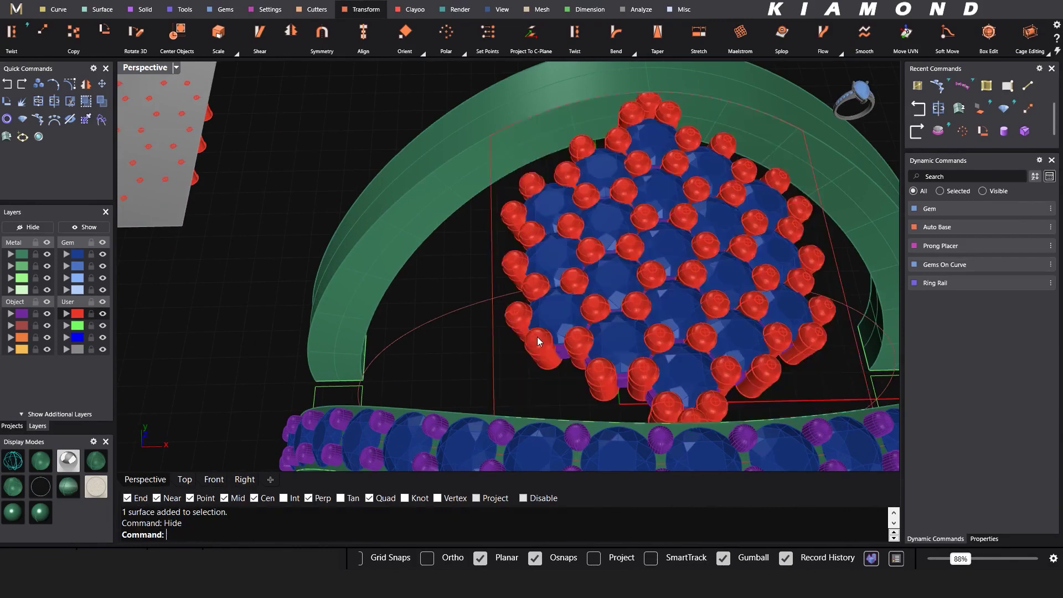
# Step: Examine the flowed cluster between the arches in the rendered display mode, and return to the shaded display
pyautogui.moveTo(537, 337); pyautogui.dragTo(633, 265, button='right')
pyautogui.click(68, 460)
pyautogui.scroll(6, 550, 218)
pyautogui.moveTo(550, 218); pyautogui.dragTo(593, 288, button='right')
pyautogui.scroll(5, 538, 195)
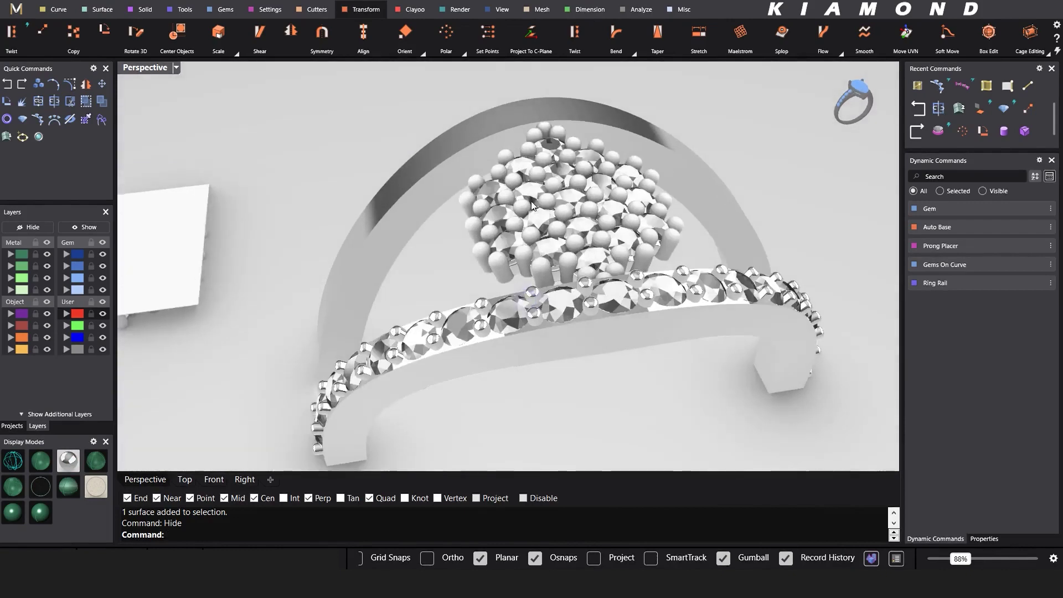
pyautogui.scroll(-5, 538, 192)
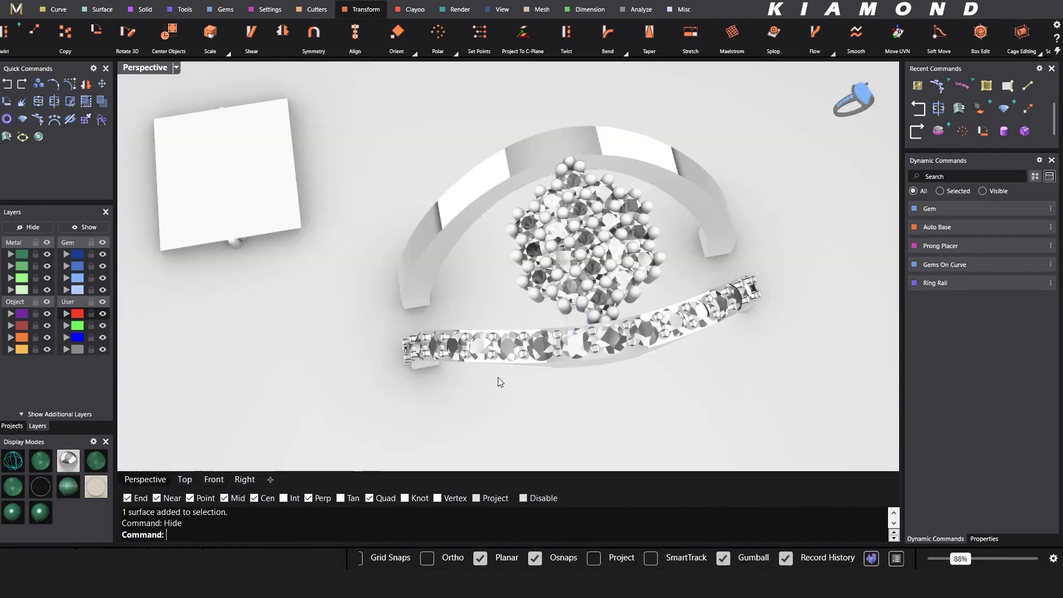
pyautogui.moveTo(497, 377); pyautogui.dragTo(576, 216, button='right')
pyautogui.scroll(-2, 564, 280)
pyautogui.moveTo(565, 279); pyautogui.dragTo(519, 308, button='right')
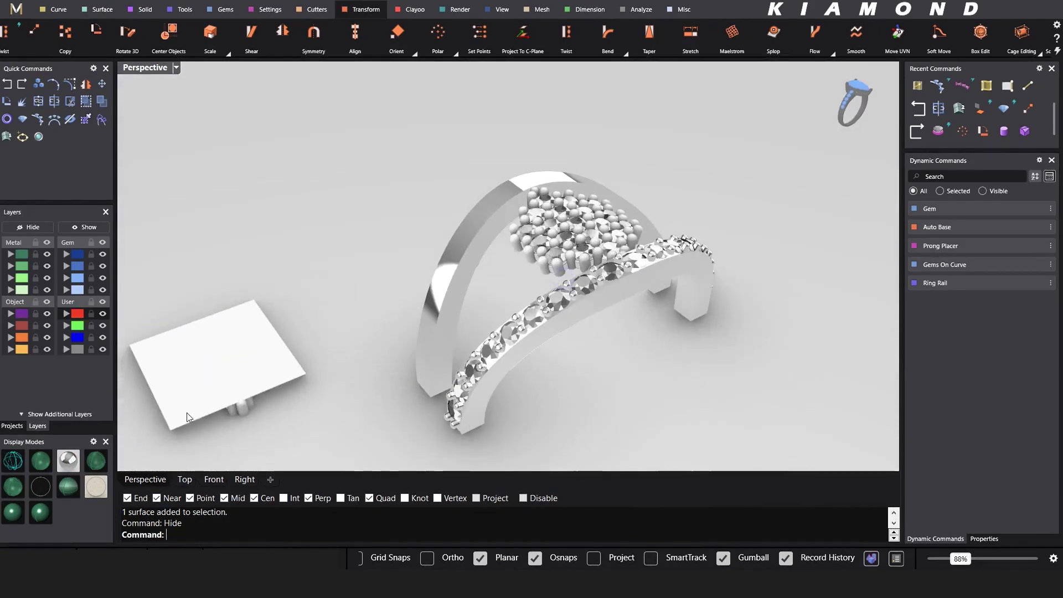
pyautogui.click(49, 463)
# Step: Hide the original flat gem cluster together with its base surface
pyautogui.moveTo(201, 403); pyautogui.dragTo(450, 343, button='right')
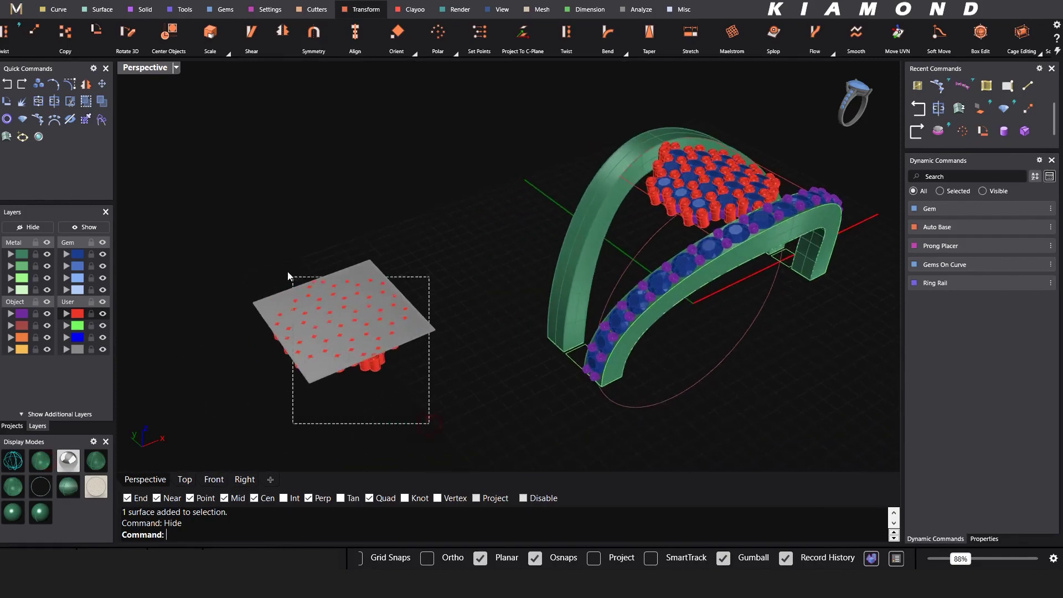
pyautogui.moveTo(287, 275); pyautogui.dragTo(310, 265)
pyautogui.press('Return')
# Step: Mirror the gem-set arch's gems and prongs onto the plain arch across the line through two points on the ring rail
pyautogui.moveTo(508, 273); pyautogui.dragTo(534, 378, button='right')
pyautogui.scroll(3, 535, 378)
pyautogui.click(539, 397)
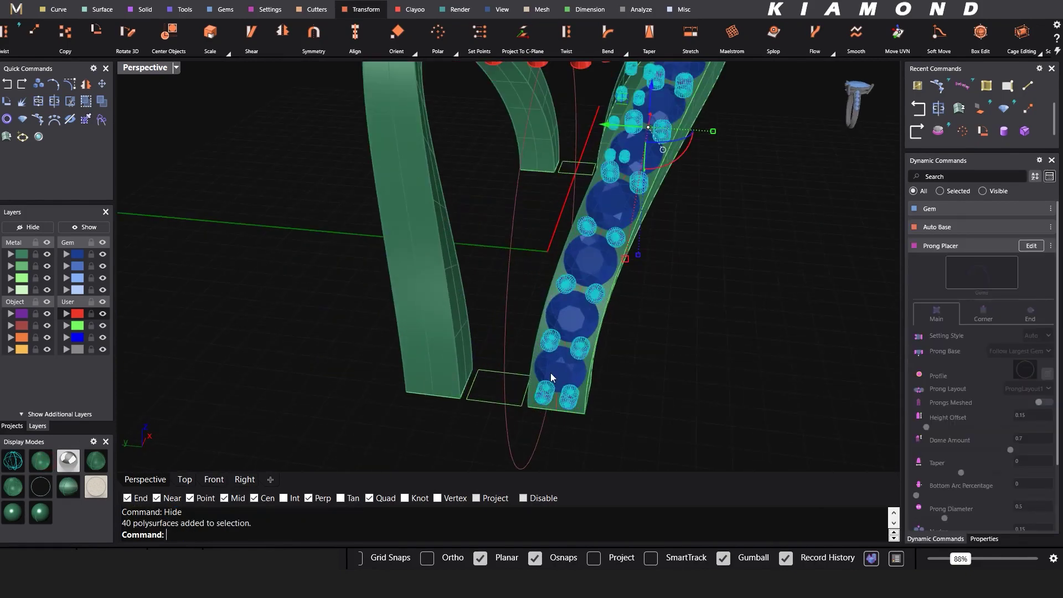
pyautogui.click(569, 369)
pyautogui.click(594, 416)
pyautogui.scroll(-3, 604, 407)
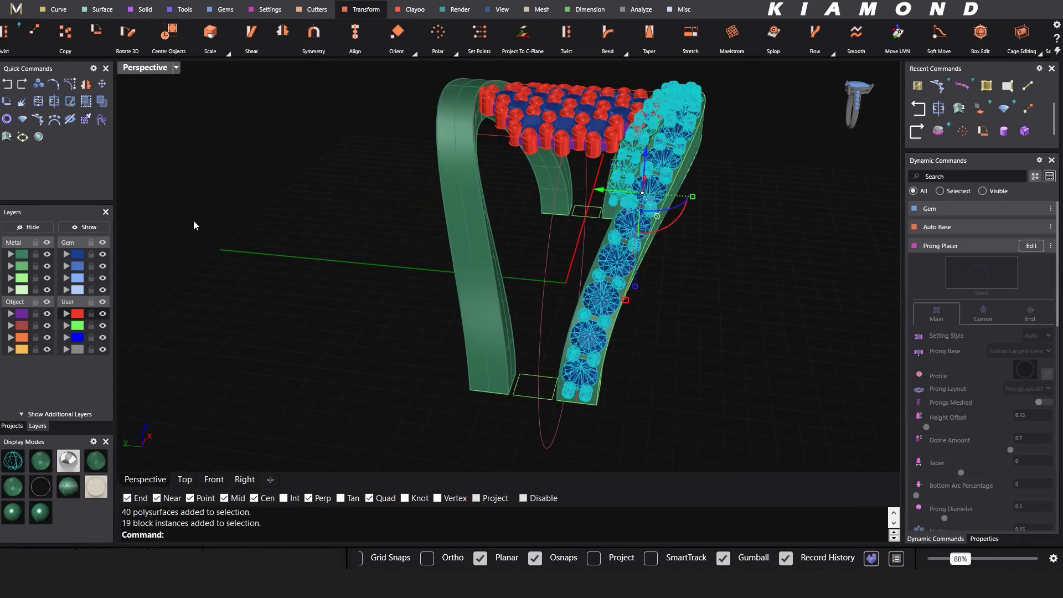
pyautogui.click(87, 87)
pyautogui.click(540, 427)
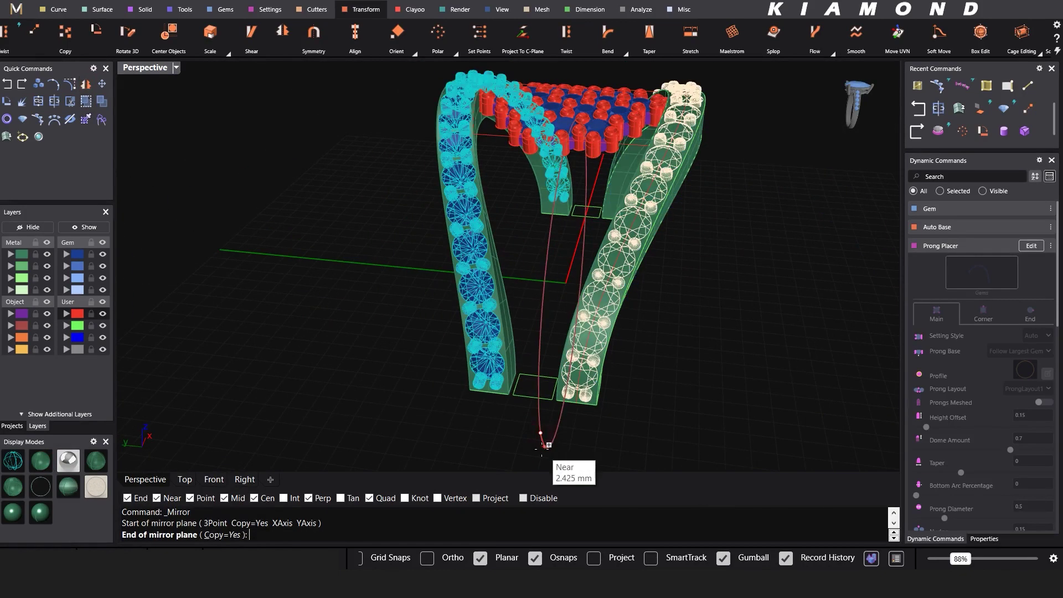
pyautogui.click(546, 439)
pyautogui.scroll(-5, 489, 258)
pyautogui.moveTo(631, 214); pyautogui.dragTo(433, 271, button='right')
pyautogui.scroll(6, 433, 272)
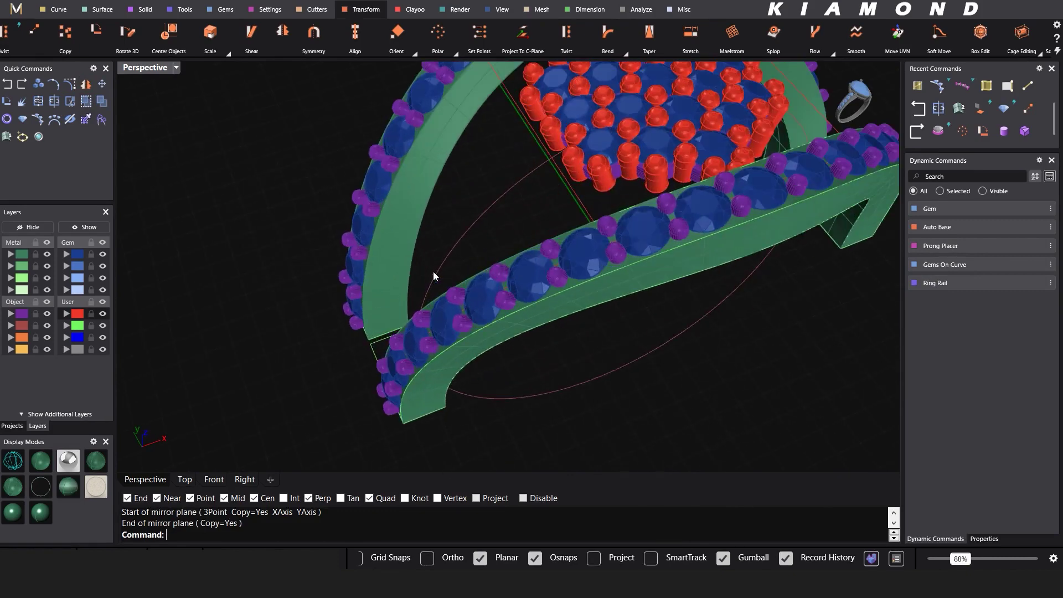
# Step: Move all purple-layer prongs and surfaces onto the Metal 01 layer
pyautogui.click(23, 314)
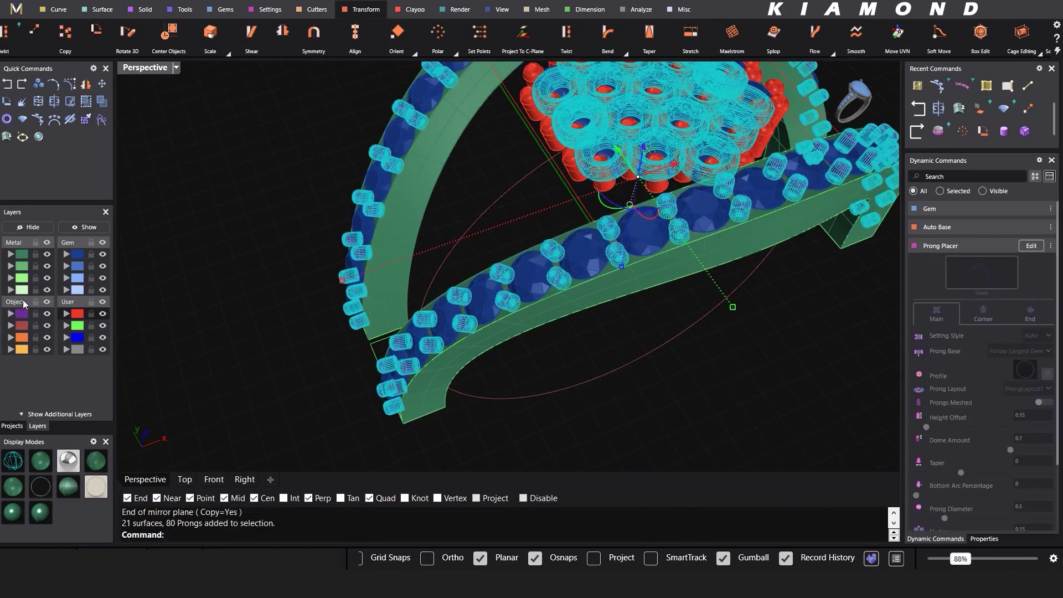
pyautogui.click(9, 254)
pyautogui.click(239, 227)
# Step: Move the red-layer cluster prongs onto the Metal 01 layer, leaving the red curves out of the selection
pyautogui.click(78, 315)
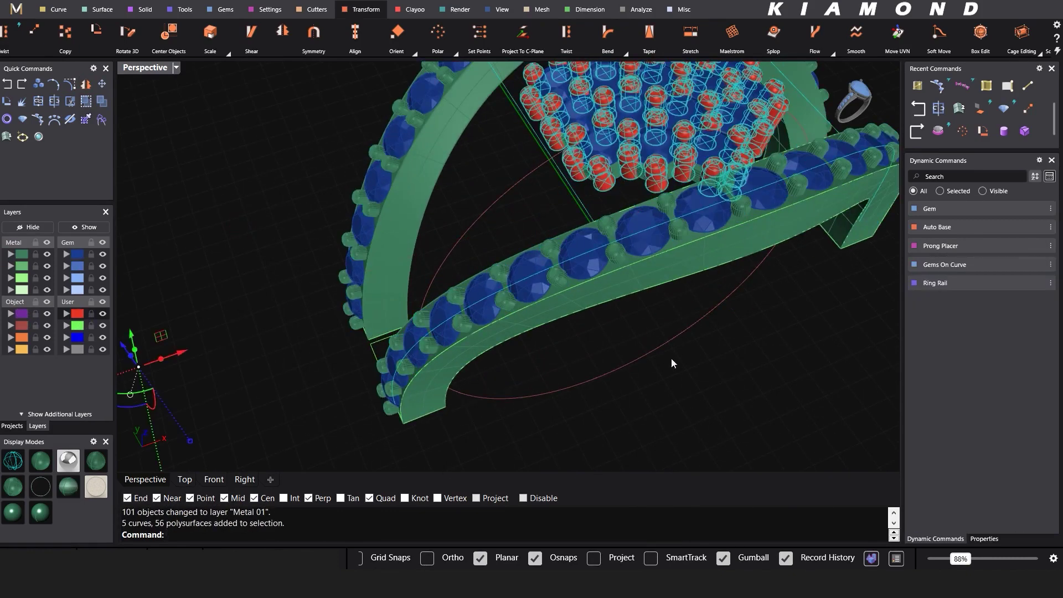
pyautogui.keyDown('ctrl'); pyautogui.click(613, 368); pyautogui.keyUp('ctrl')
pyautogui.scroll(-4, 543, 377)
pyautogui.keyDown('ctrl'); pyautogui.moveTo(511, 371); pyautogui.dragTo(267, 234); pyautogui.keyUp('ctrl')
pyautogui.scroll(-6, 444, 232)
pyautogui.keyDown('ctrl'); pyautogui.moveTo(466, 311); pyautogui.dragTo(276, 265); pyautogui.keyUp('ctrl')
pyautogui.scroll(5, 501, 178)
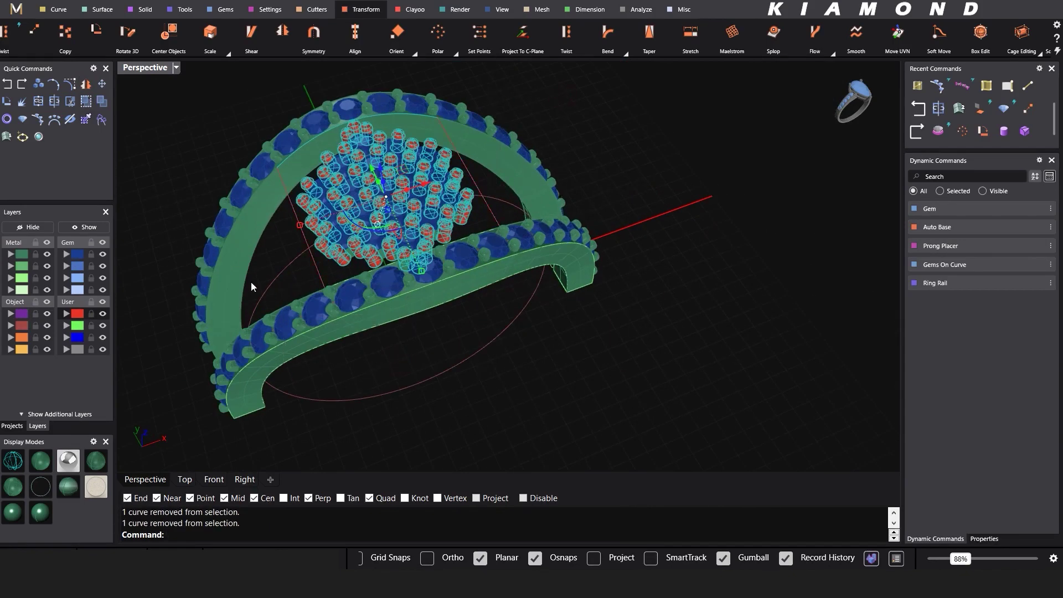
pyautogui.click(11, 257)
pyautogui.press('Escape')
# Step: Select all curves with SelCrv, exclude the ring rail circle, and delete the rest
pyautogui.write('Se')
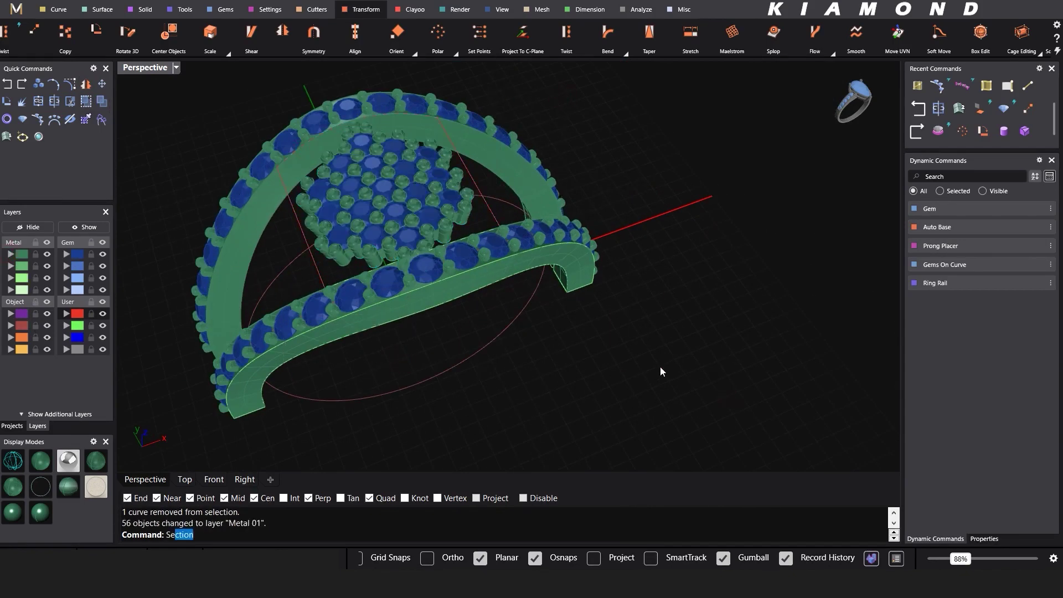
pyautogui.write('lCrv')
pyautogui.press('Return')
pyautogui.keyDown('ctrl'); pyautogui.click(465, 360); pyautogui.keyUp('ctrl')
pyautogui.scroll(-5, 521, 349)
pyautogui.keyDown('shift'); pyautogui.moveTo(441, 385); pyautogui.dragTo(648, 313, button='right'); pyautogui.keyUp('shift')
pyautogui.scroll(3, 648, 313)
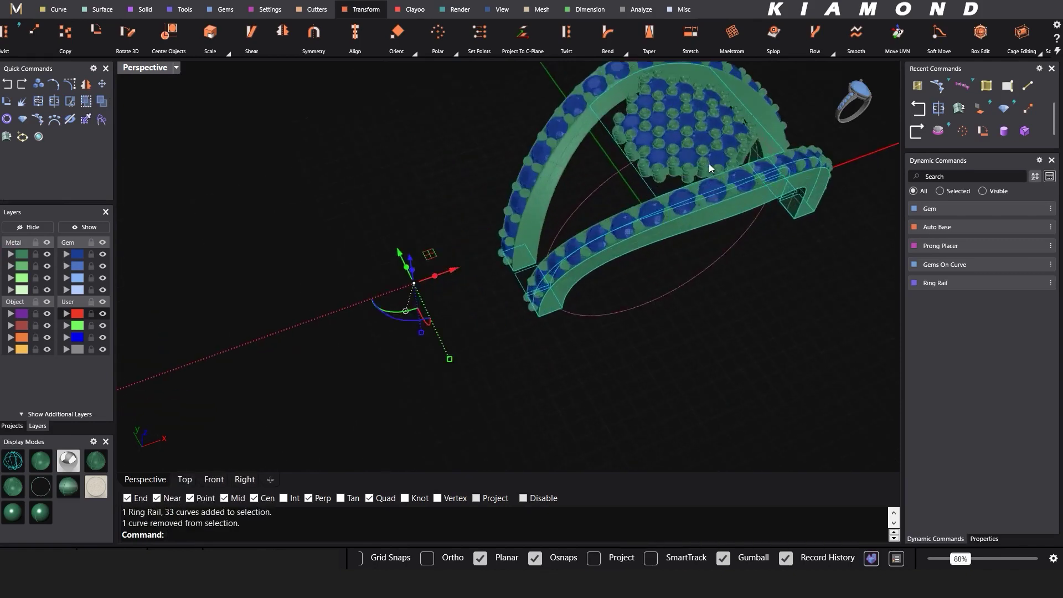
pyautogui.scroll(-2, 597, 221)
pyautogui.press('Delete')
# Step: Examine the ring from above in the rendered display mode, and return to the shaded perspective view at the arches' lower ends
pyautogui.moveTo(577, 241); pyautogui.dragTo(605, 221, button='right')
pyautogui.moveTo(676, 173); pyautogui.dragTo(644, 256, button='right')
pyautogui.click(184, 479)
pyautogui.moveTo(506, 388); pyautogui.dragTo(383, 279, button='right')
pyautogui.scroll(2, 384, 279)
pyautogui.click(68, 460)
pyautogui.click(36, 464)
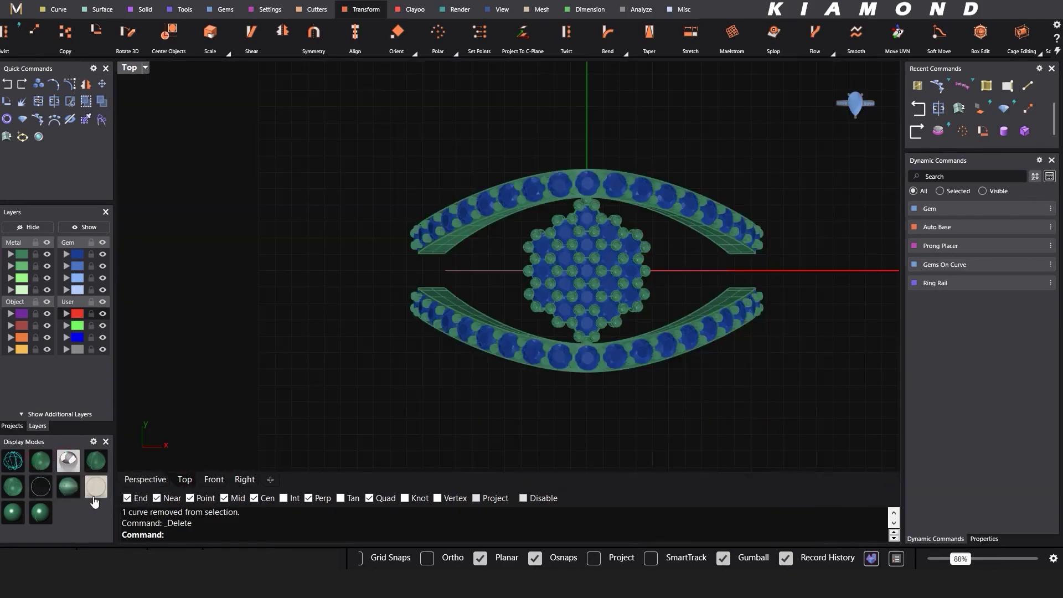
pyautogui.click(145, 479)
pyautogui.moveTo(560, 354); pyautogui.dragTo(570, 262, button='right')
pyautogui.scroll(3, 532, 326)
pyautogui.moveTo(498, 310); pyautogui.dragTo(473, 340, button='right')
pyautogui.scroll(1, 459, 315)
# Step: Paste the copied curves and join the four lines of the rectangle between the arches' lower ends
pyautogui.hotkey('ctrl', 'v')
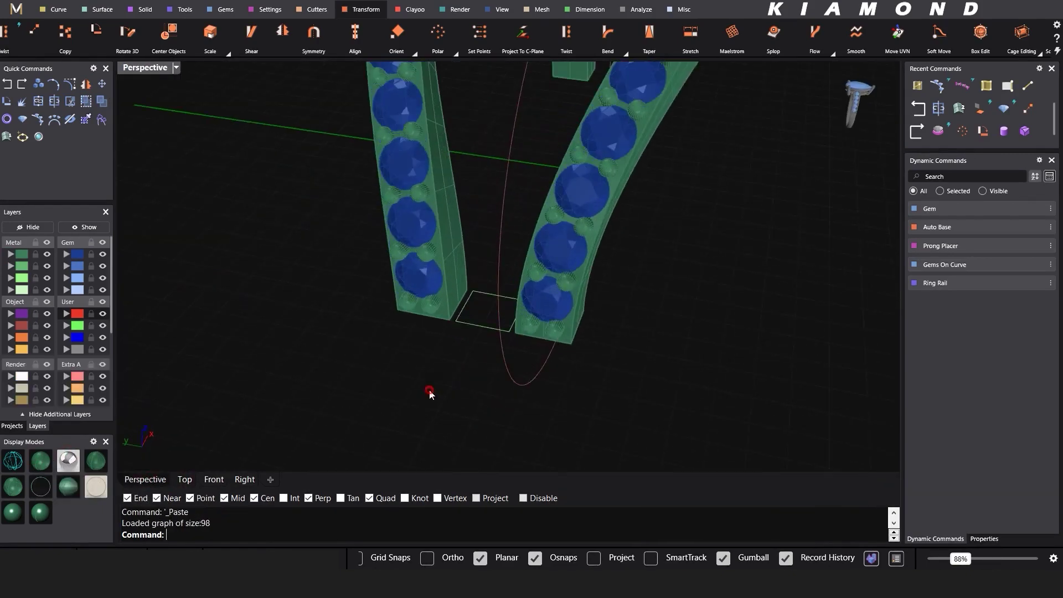
pyautogui.scroll(-4, 430, 394)
pyautogui.scroll(5, 453, 300)
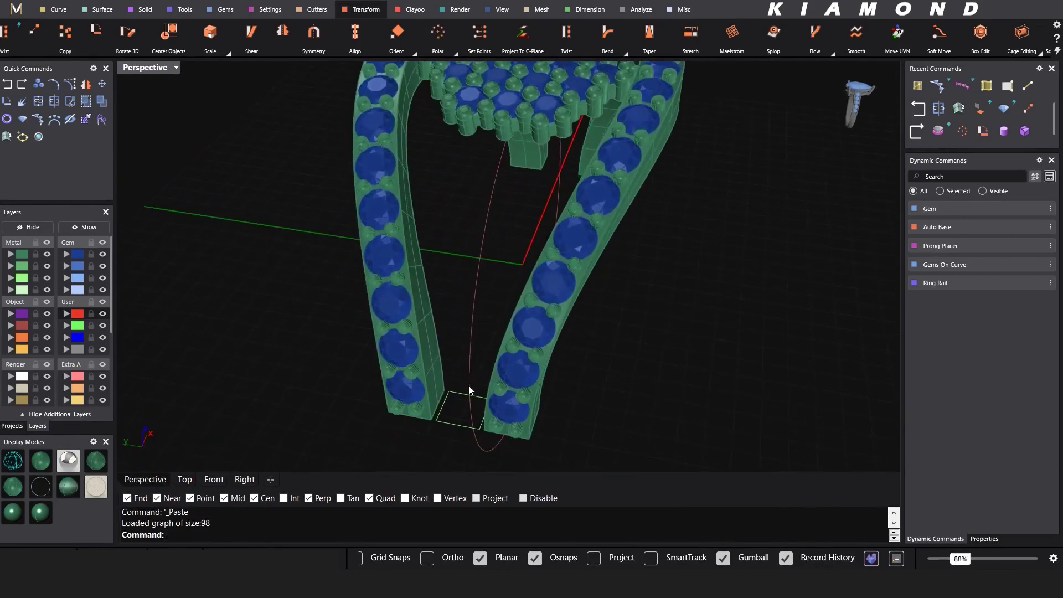
pyautogui.scroll(-5, 468, 387)
pyautogui.moveTo(468, 387); pyautogui.dragTo(494, 224, button='right')
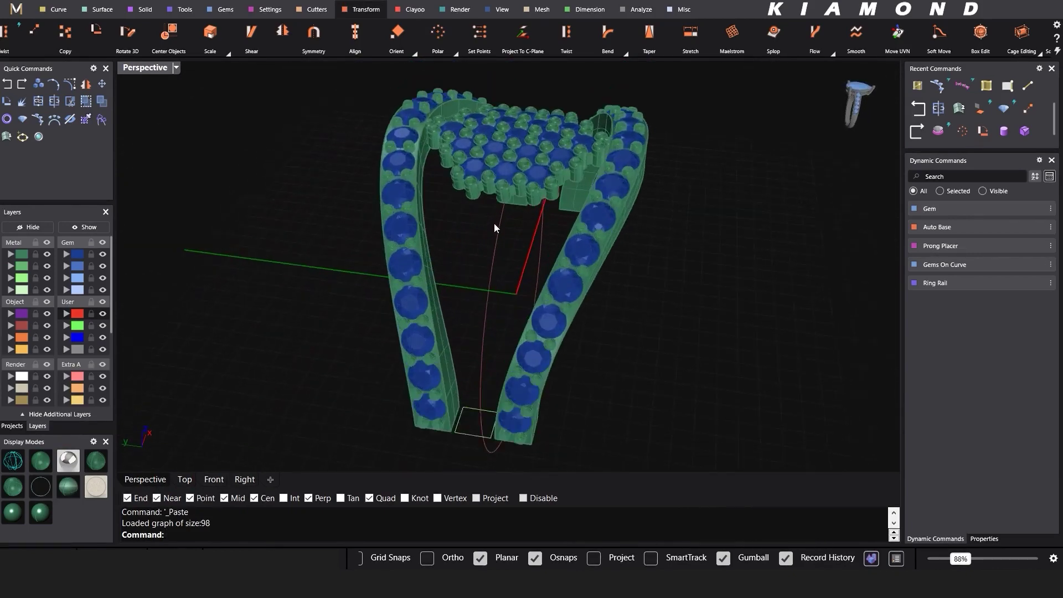
pyautogui.scroll(5, 464, 407)
pyautogui.moveTo(465, 413); pyautogui.dragTo(578, 297)
pyautogui.scroll(4, 545, 320)
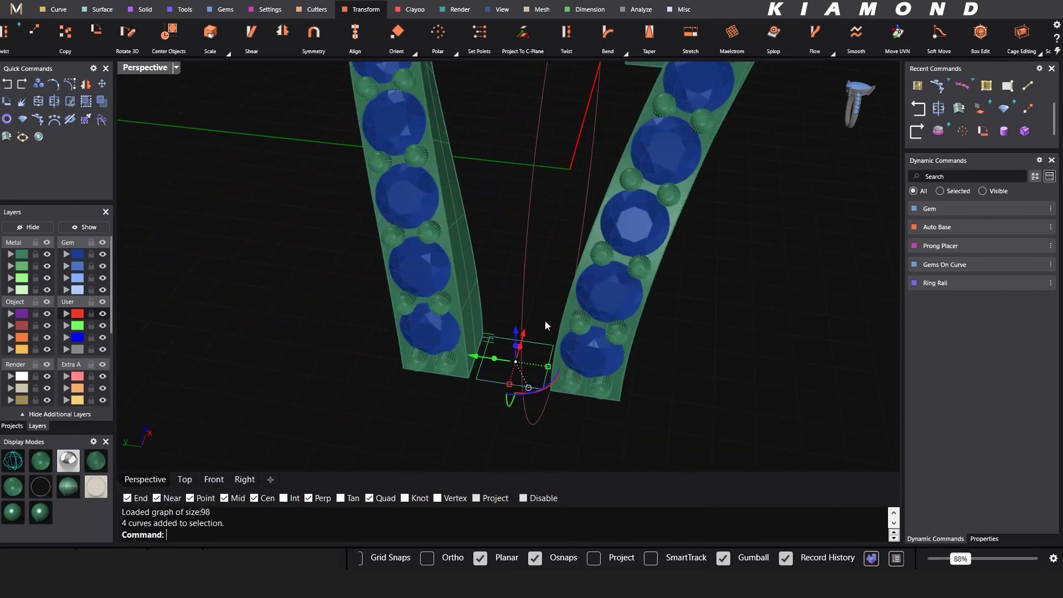
pyautogui.write('Join')
pyautogui.press('Return')
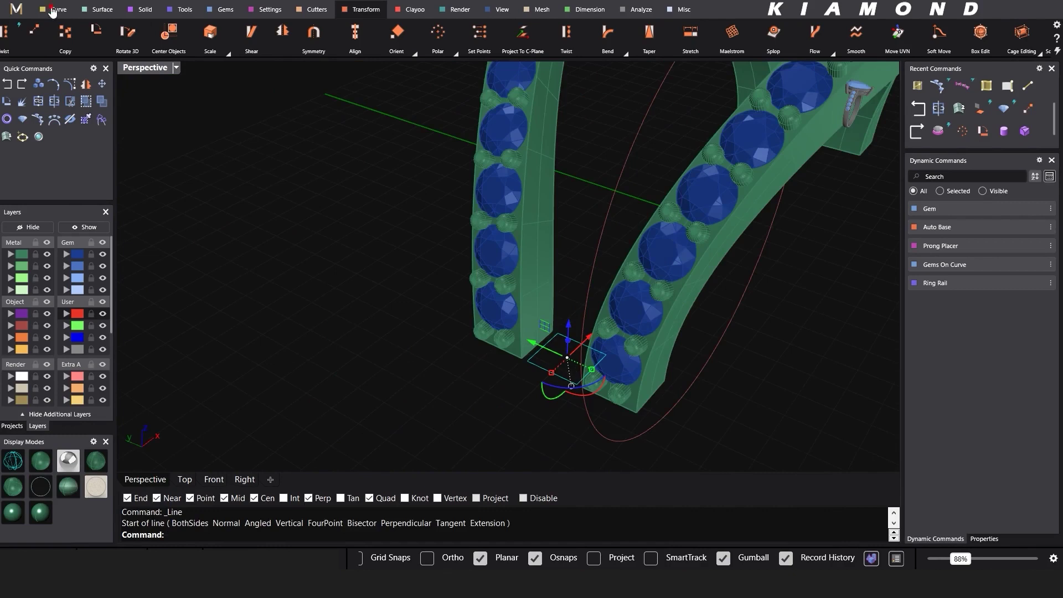
# Step: Add the joined rectangle to the Shank profile library
pyautogui.click(51, 10)
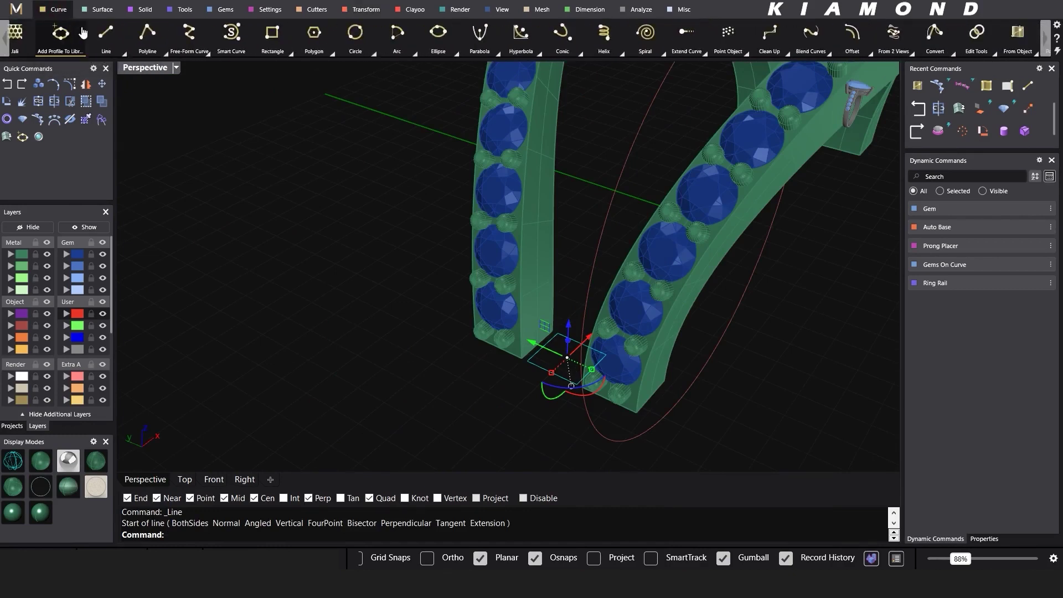
pyautogui.click(31, 35)
pyautogui.click(245, 535)
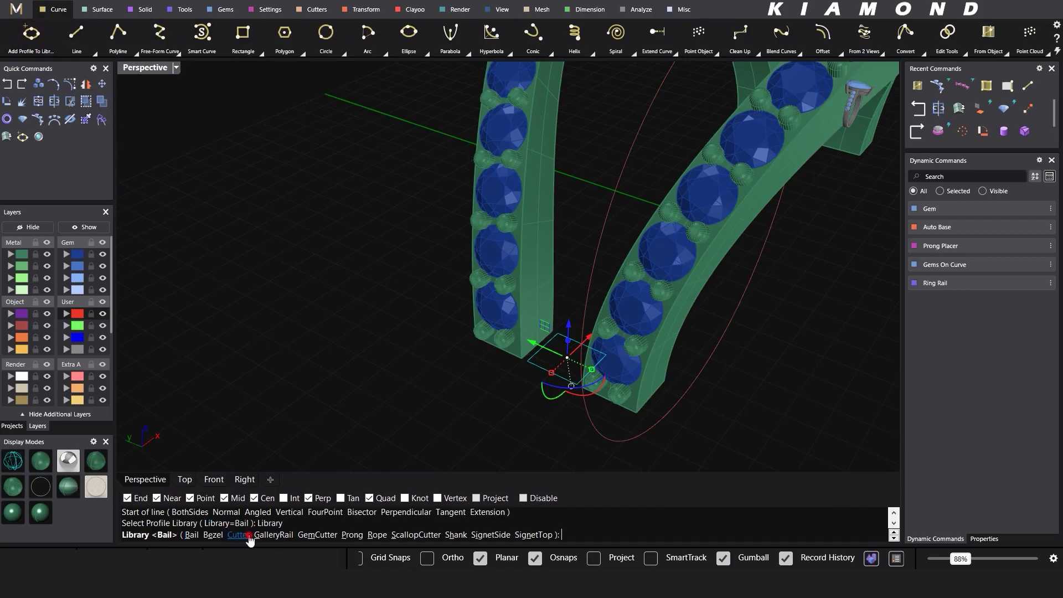
pyautogui.click(454, 536)
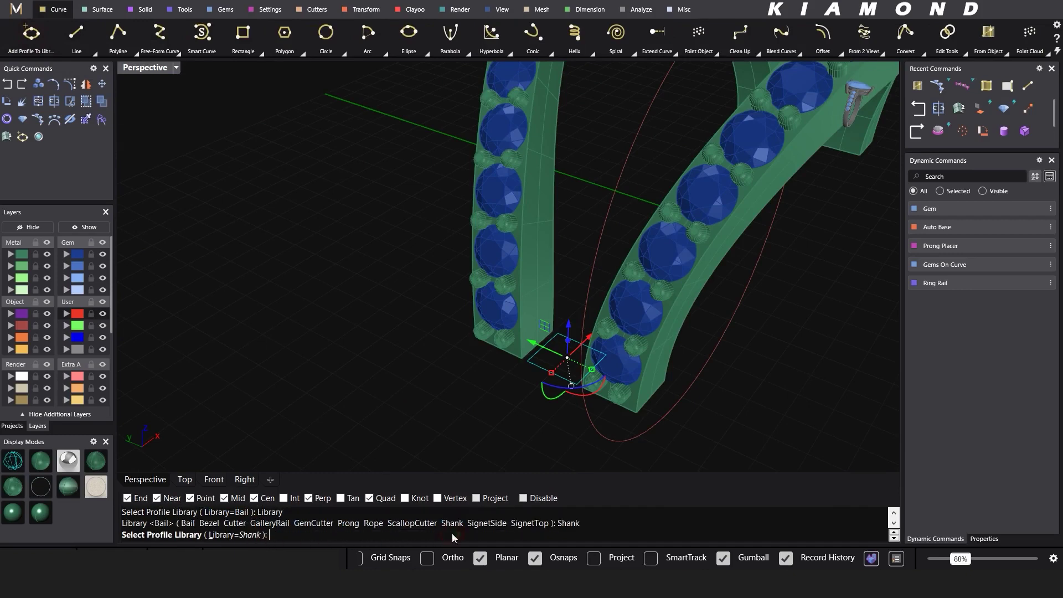
pyautogui.rightClick(289, 535)
pyautogui.rightClick(239, 416)
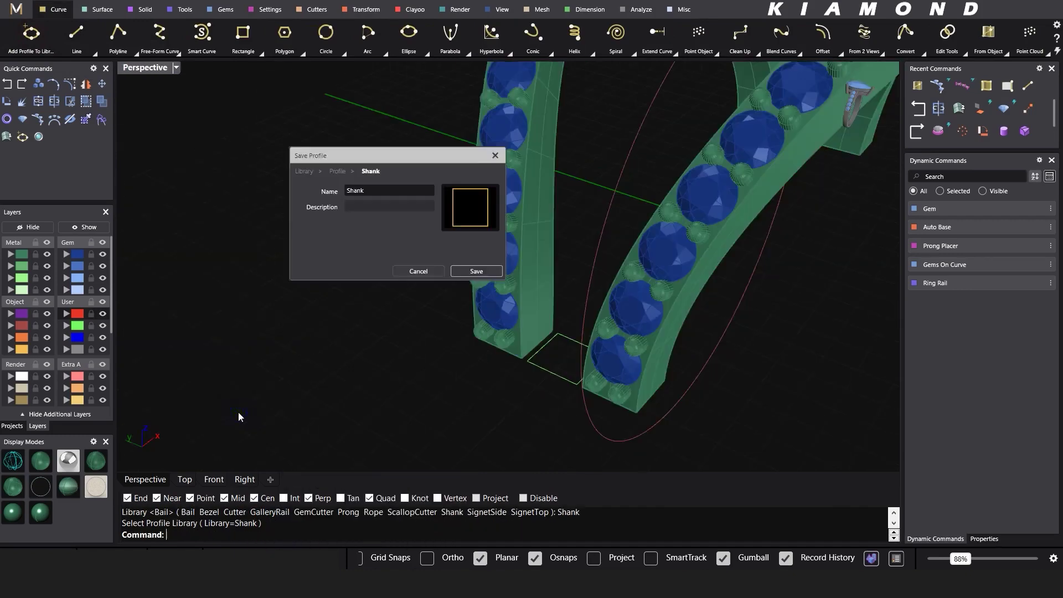